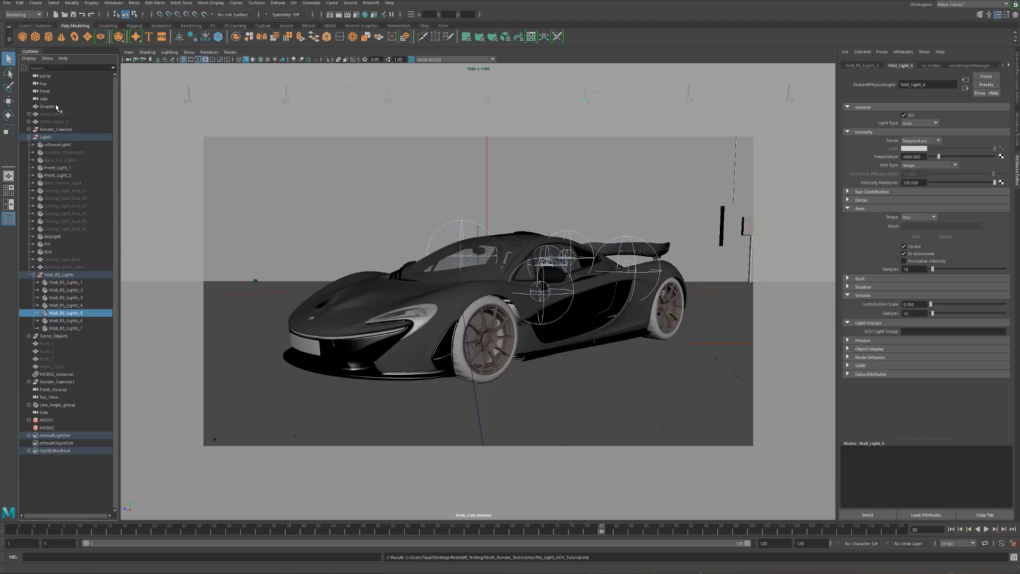
Open the Redshift Render View, enlarge its window and look over the AOV passes, keeping Beauty displayed
left_click(371, 3)
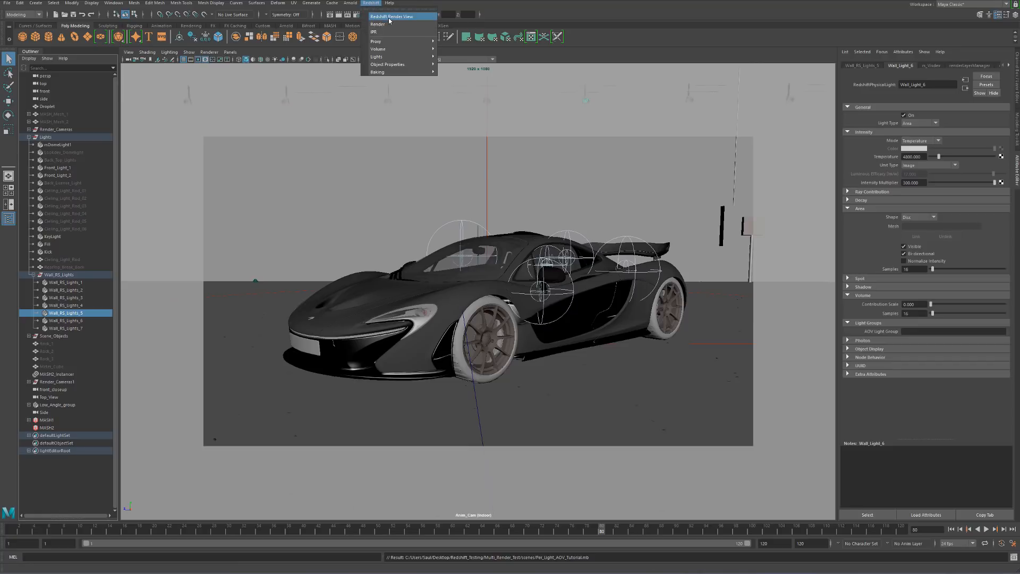
left_click(391, 17)
left_click_drag(473, 371, 264, 127)
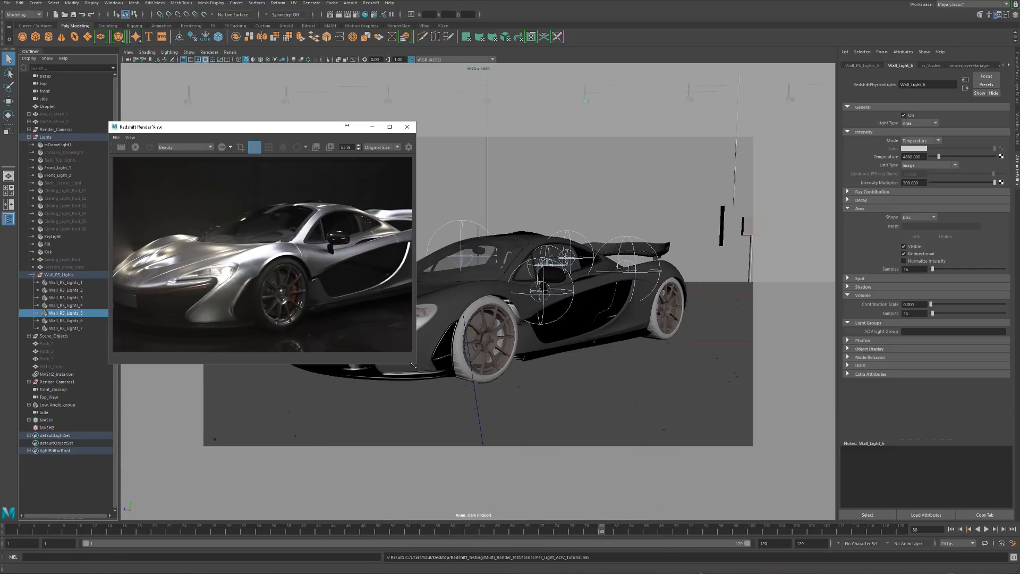
left_click_drag(413, 366, 632, 505)
left_click(212, 146)
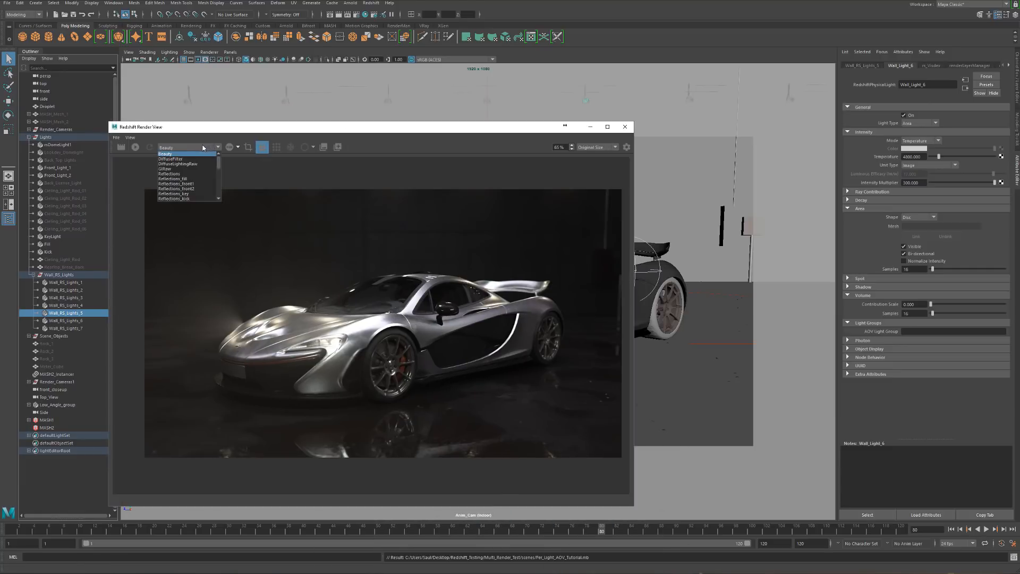
left_click(204, 147)
left_click_drag(273, 128, 309, 94)
Open the AOV section of the Render Settings and arrange that window beside the Redshift Render View
left_click(359, 15)
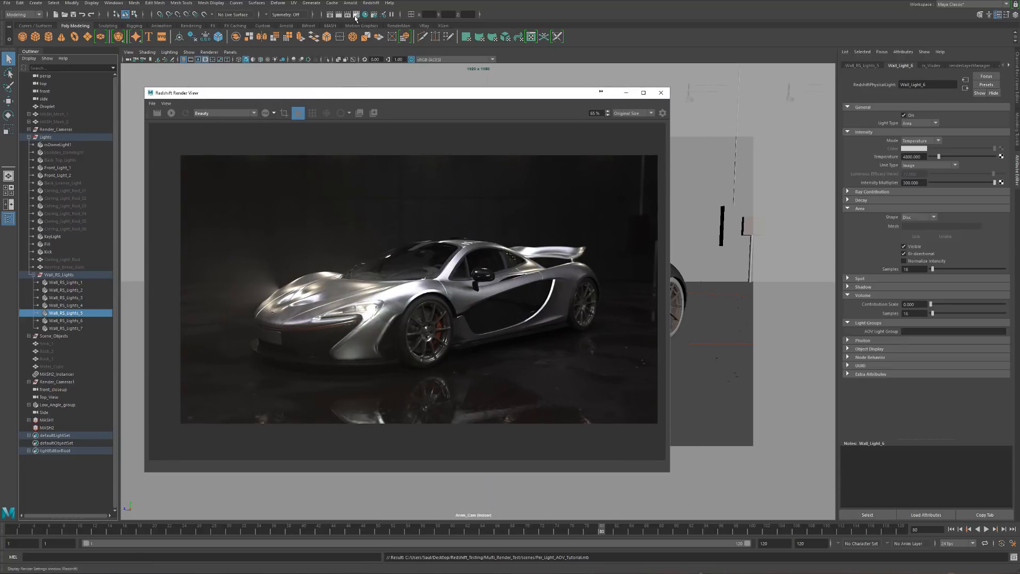
left_click_drag(241, 280, 577, 76)
left_click(565, 118)
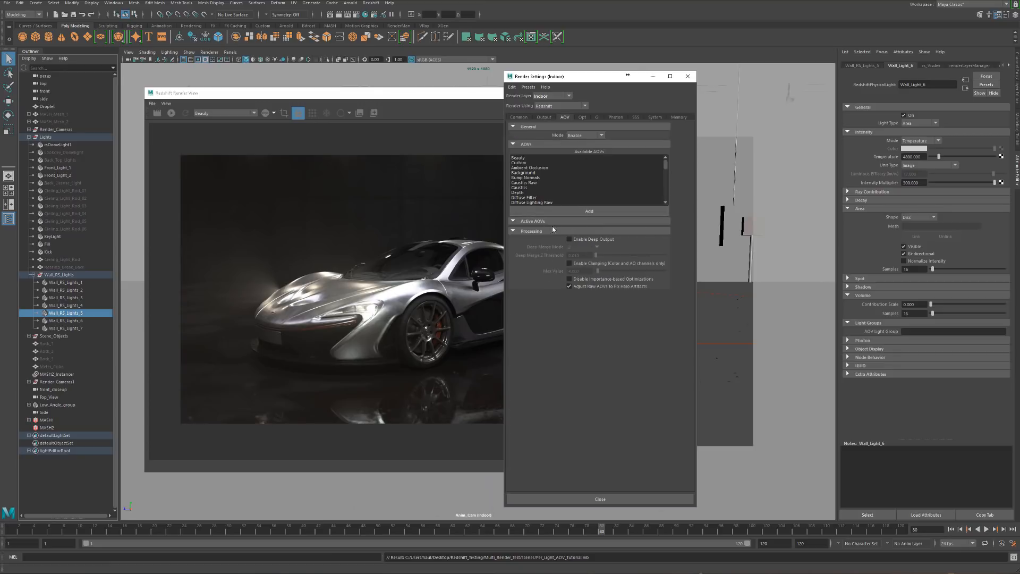
left_click_drag(578, 79, 699, 86)
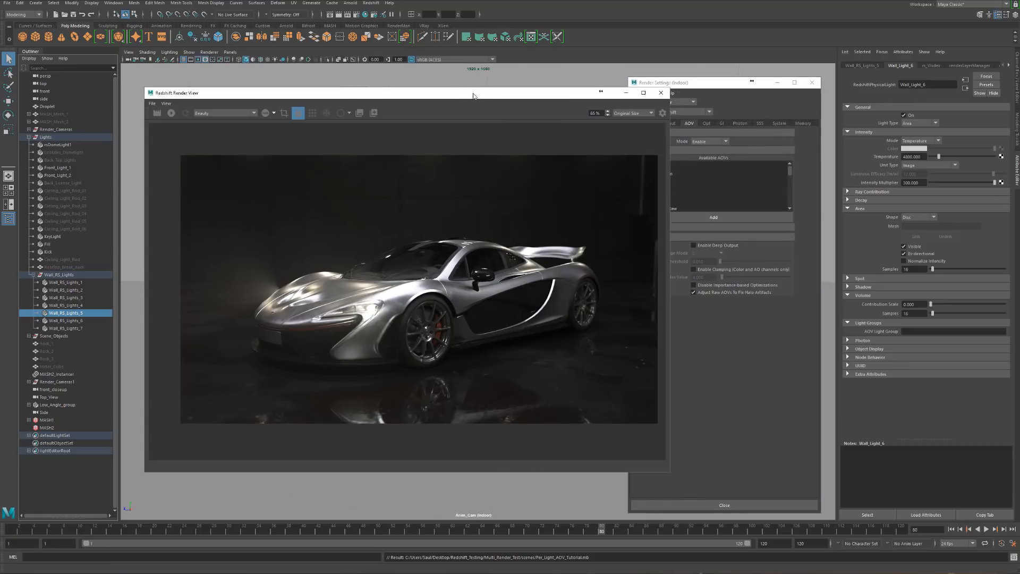
left_click_drag(473, 95, 457, 117)
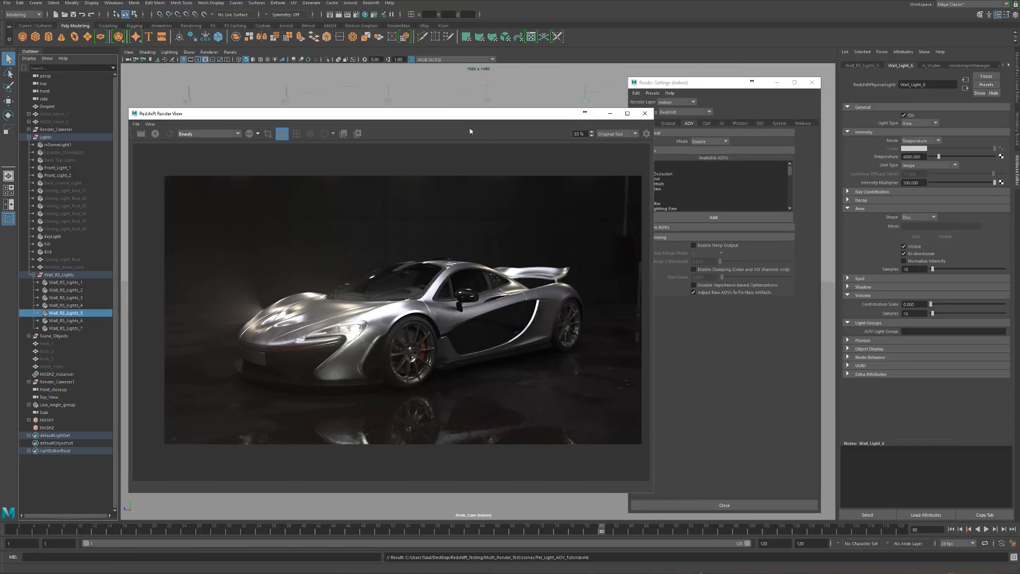
Render the scene in the Redshift Render View and review its AOV and color channel choices, keeping Beauty displayed
left_click(153, 134)
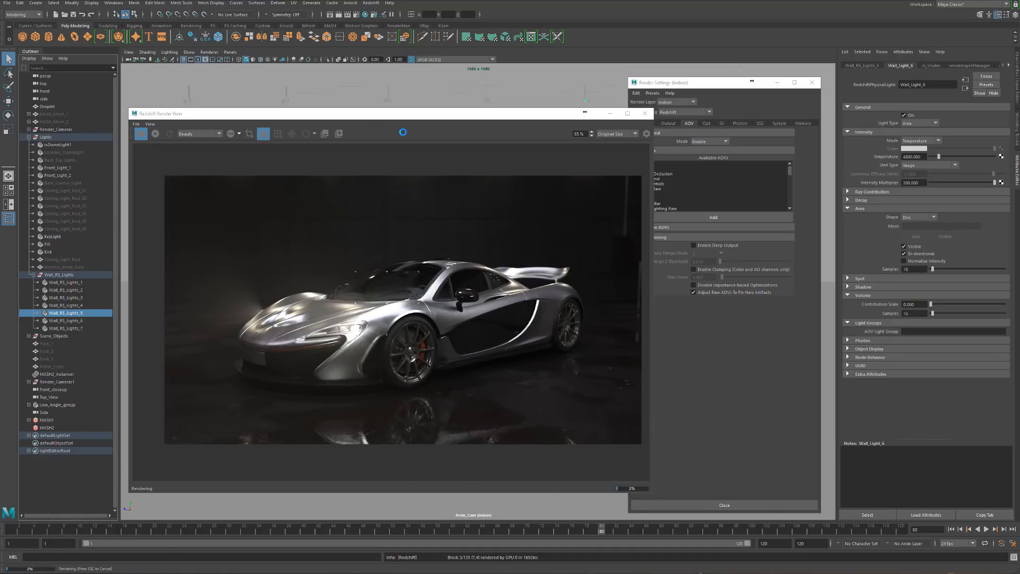
left_click(213, 133)
left_click(214, 140)
mouse_move(412, 116)
left_mouse_down()
mouse_move(483, 112)
mouse_move(405, 114)
left_mouse_up()
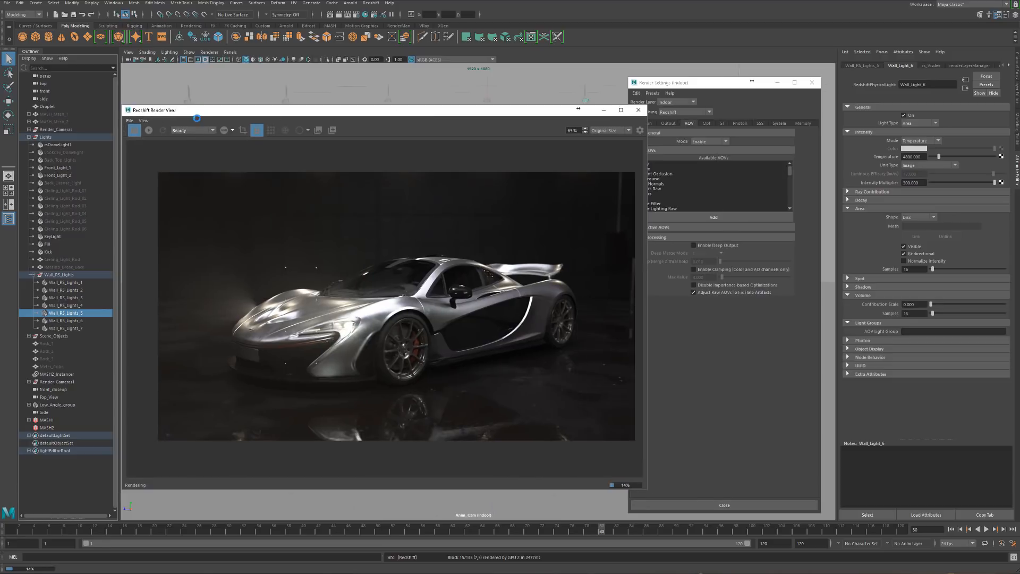
left_click(201, 131)
left_click(197, 130)
left_click(227, 131)
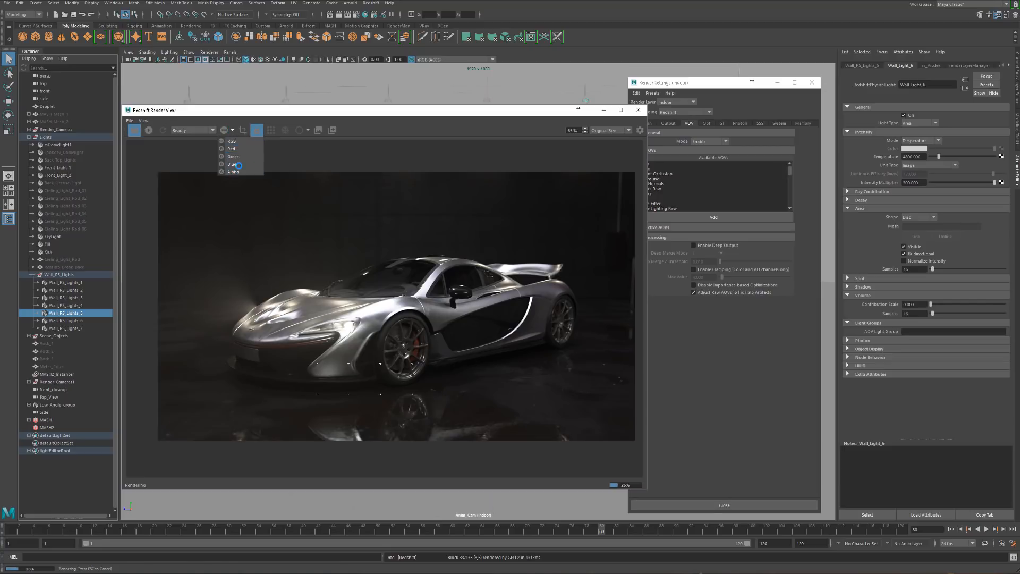
left_click(256, 177)
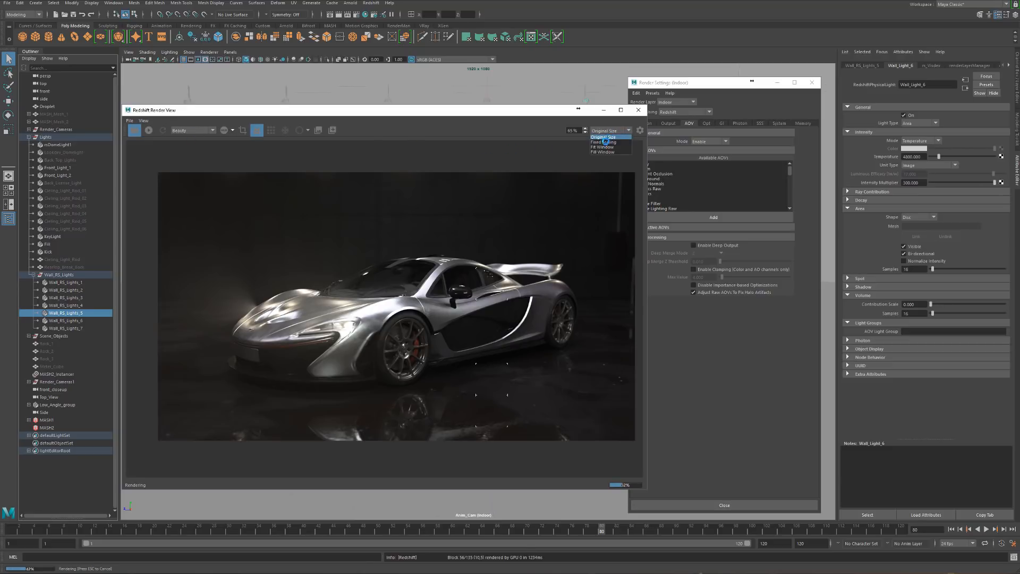
Compare the render in sRGB and LUT display modes, leaving the LUT mode active and closing the display settings
left_click(639, 131)
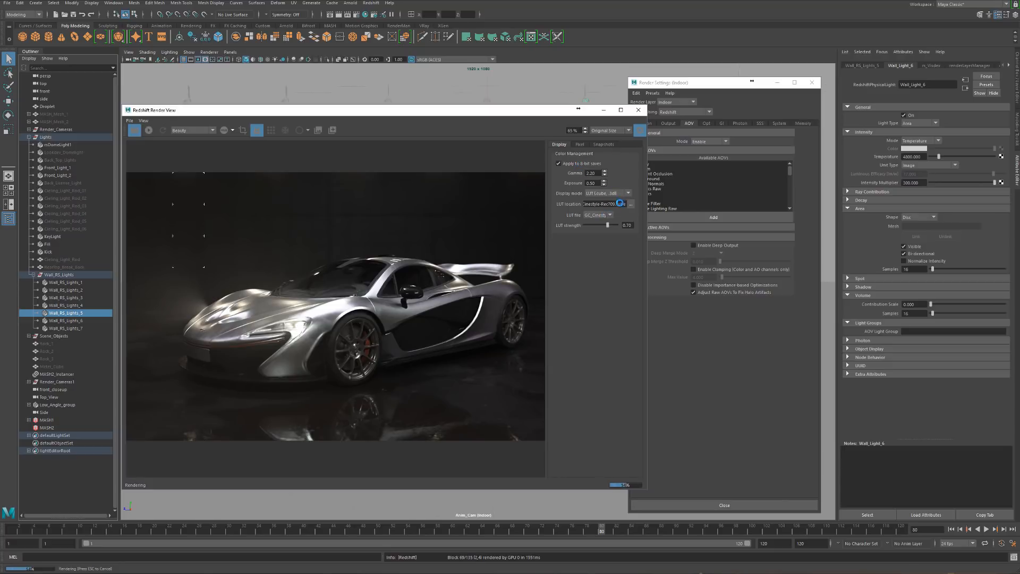
left_click(615, 194)
left_click(615, 199)
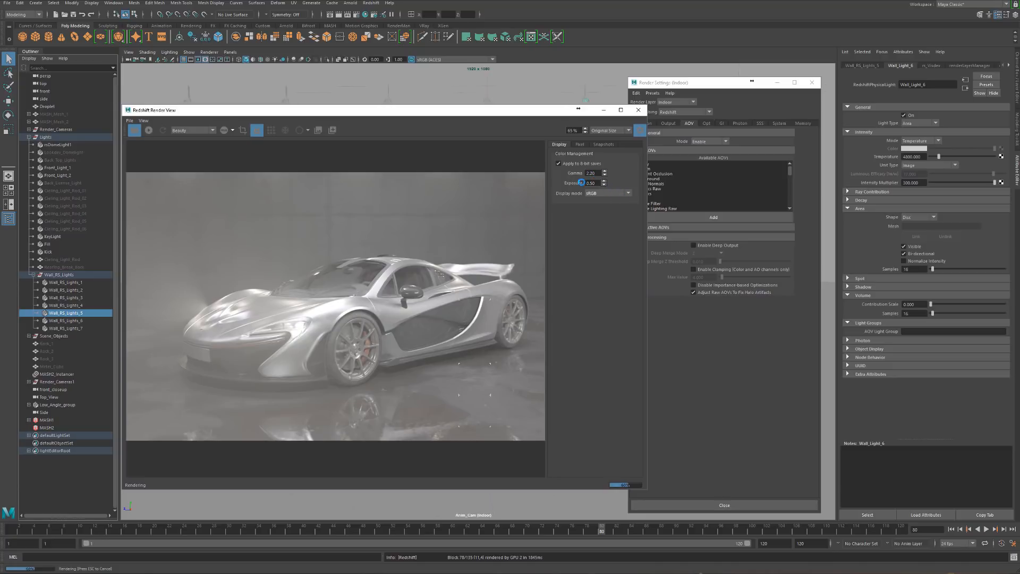
left_click(607, 194)
left_click(601, 209)
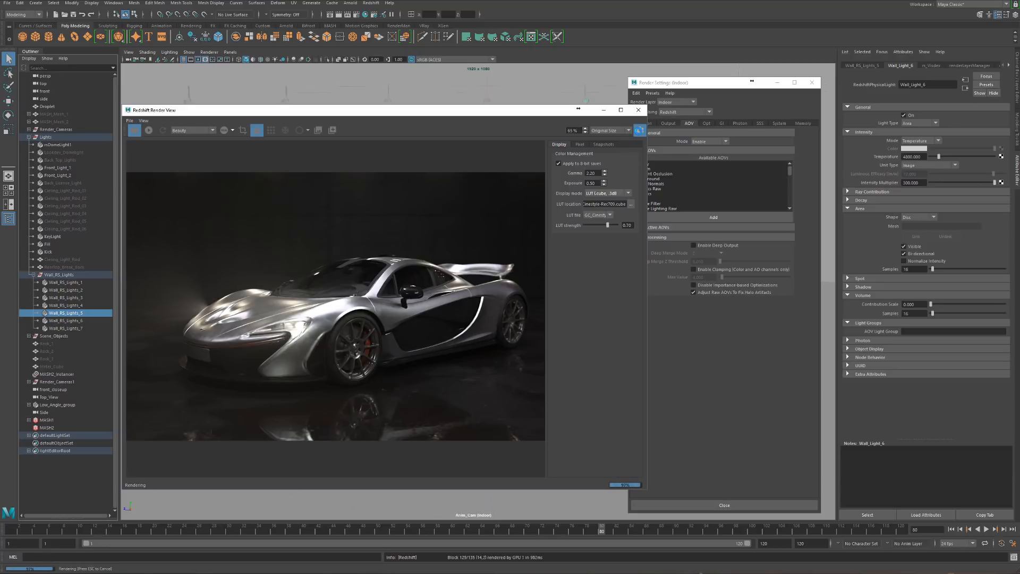
left_click(639, 131)
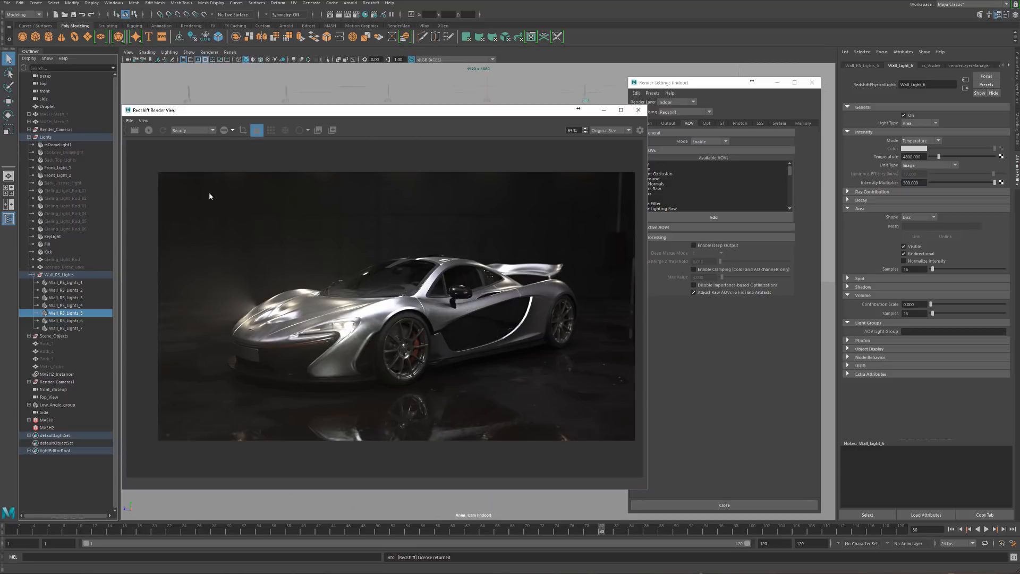
Flip the rendered image horizontally back and forth to compare the mirrored and original orientations
key("h")
key("h")
key("h")
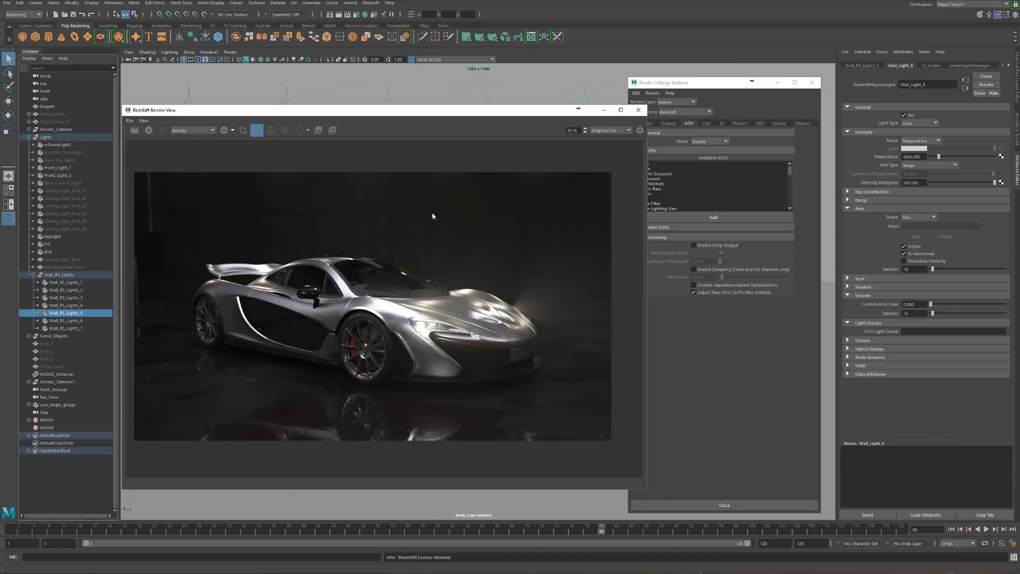
key("h")
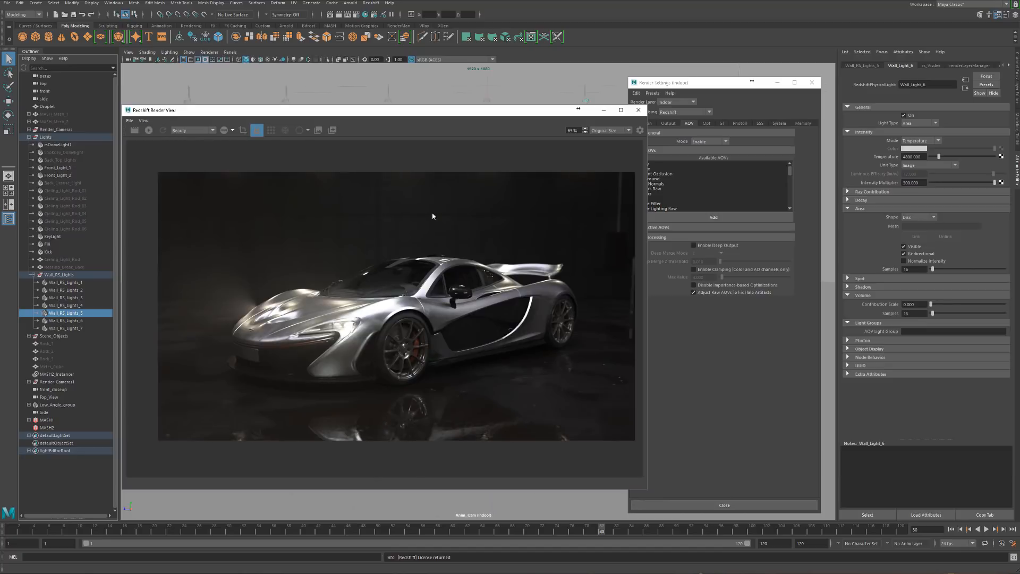
key("h")
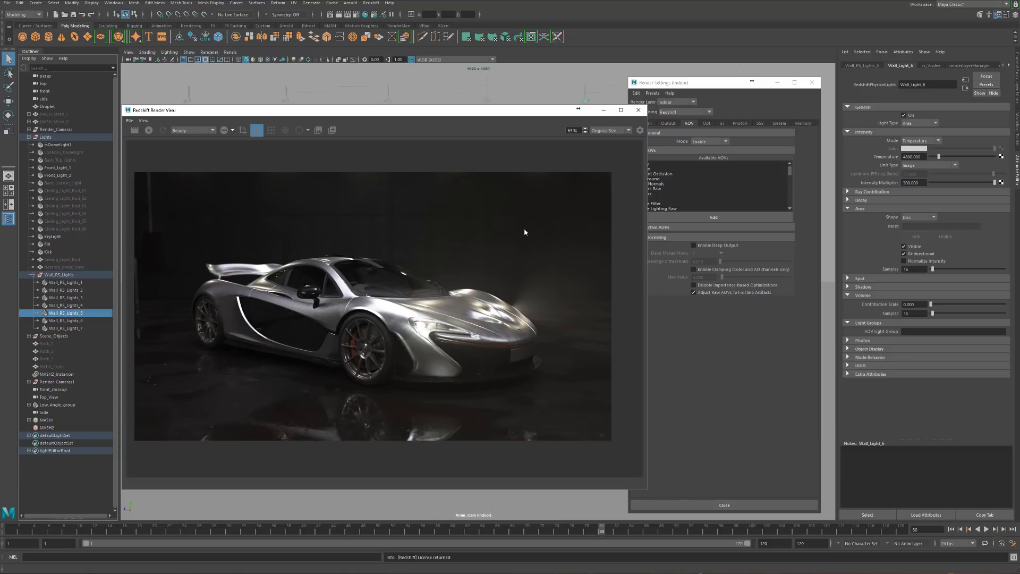
key("h")
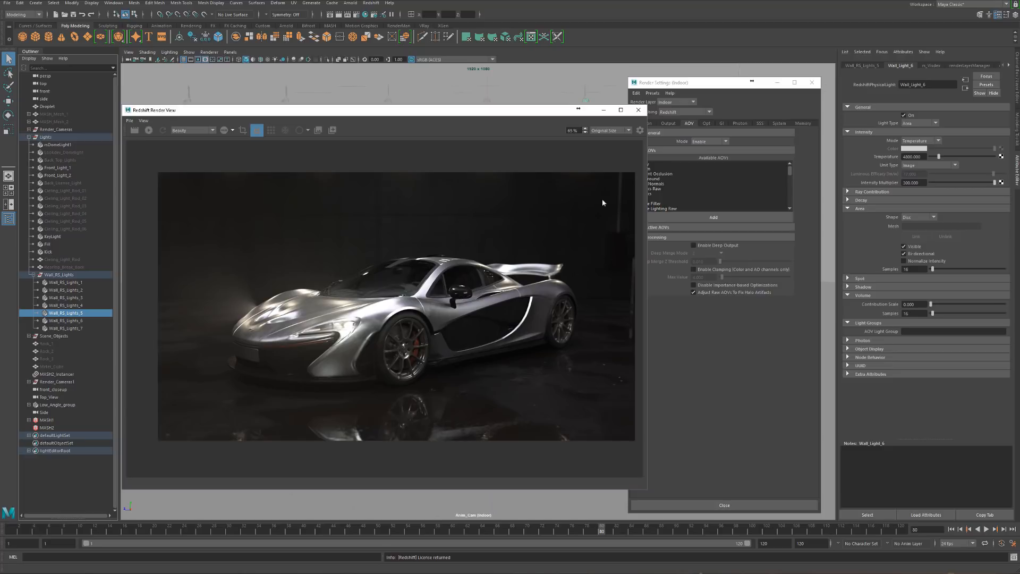
Move the Redshift Render View and Render Settings windows away to uncover the scene viewport
left_click_drag(485, 248, 473, 244)
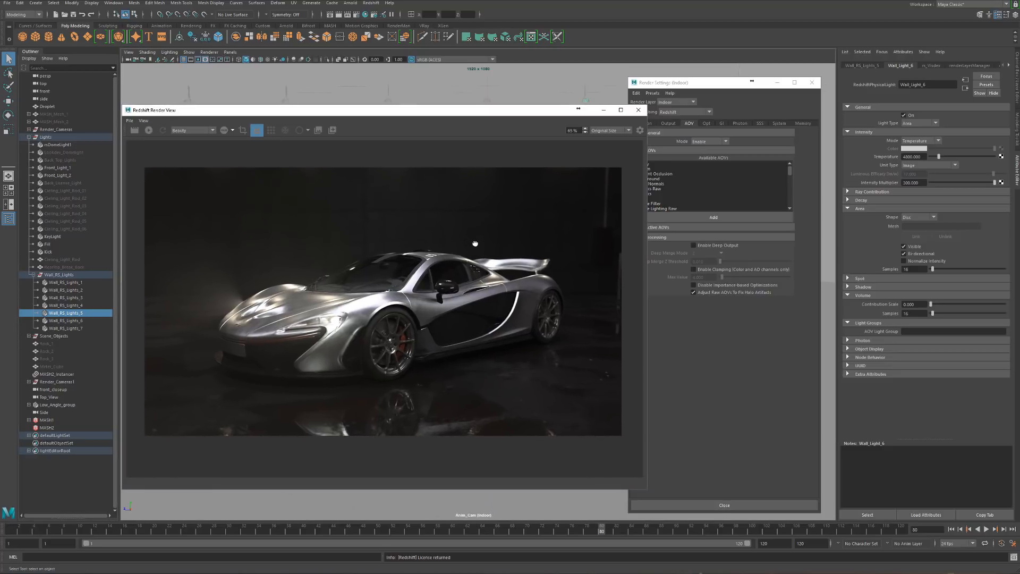
left_click(207, 130)
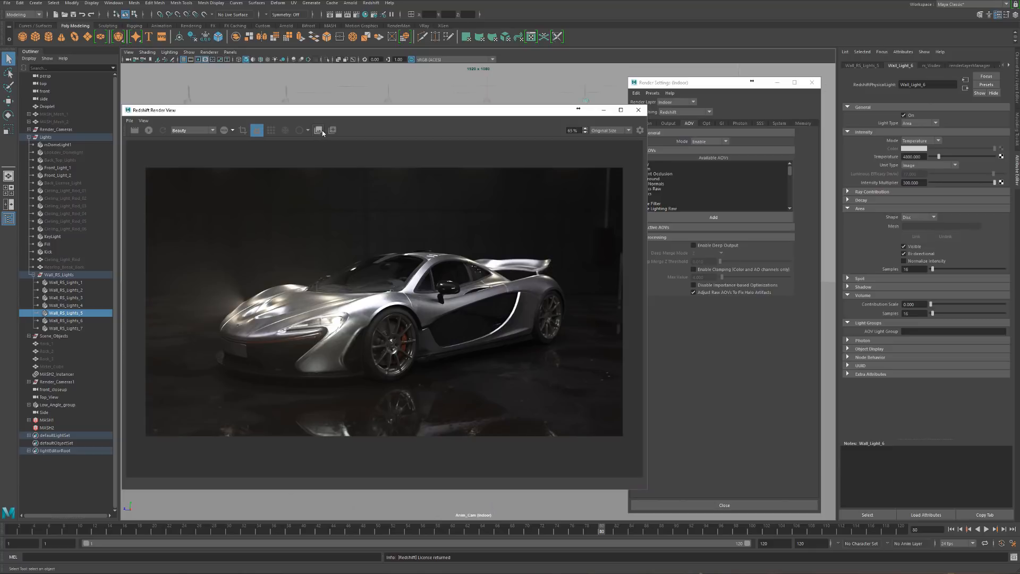
left_click_drag(358, 113, 379, 133)
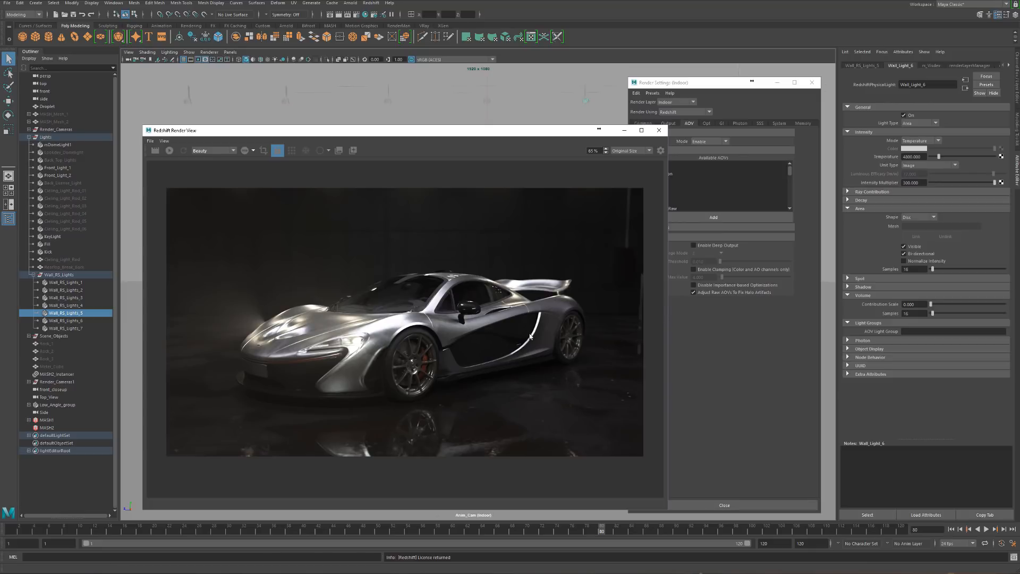
left_click_drag(436, 130, 386, 115)
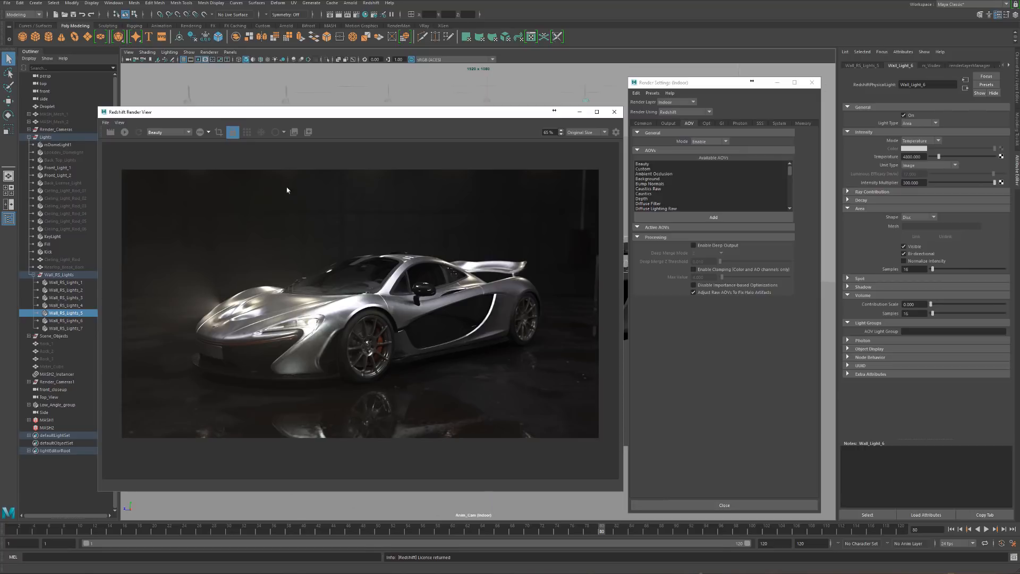
left_click_drag(325, 116, 440, 573)
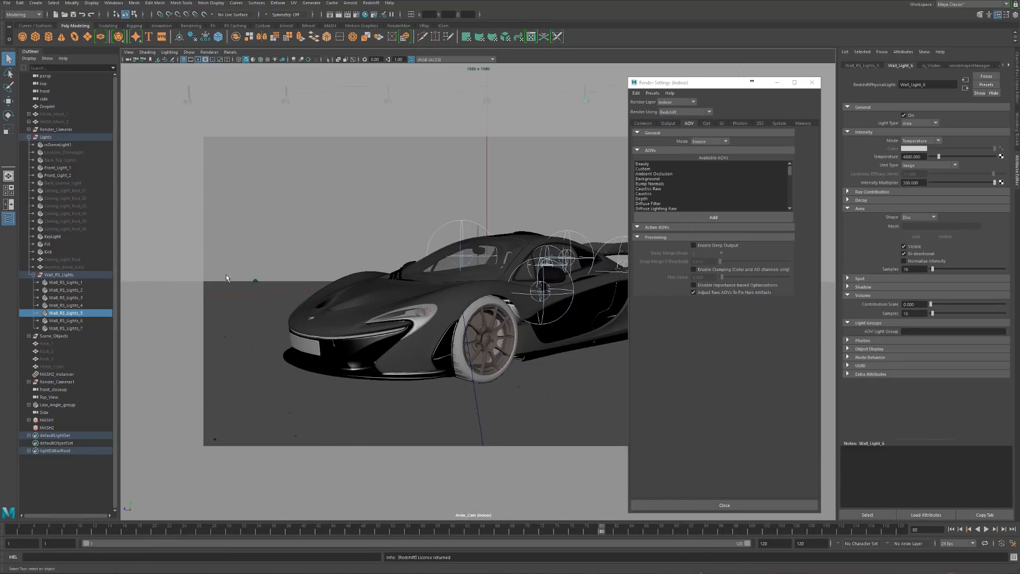
left_click_drag(711, 82, 0, 143)
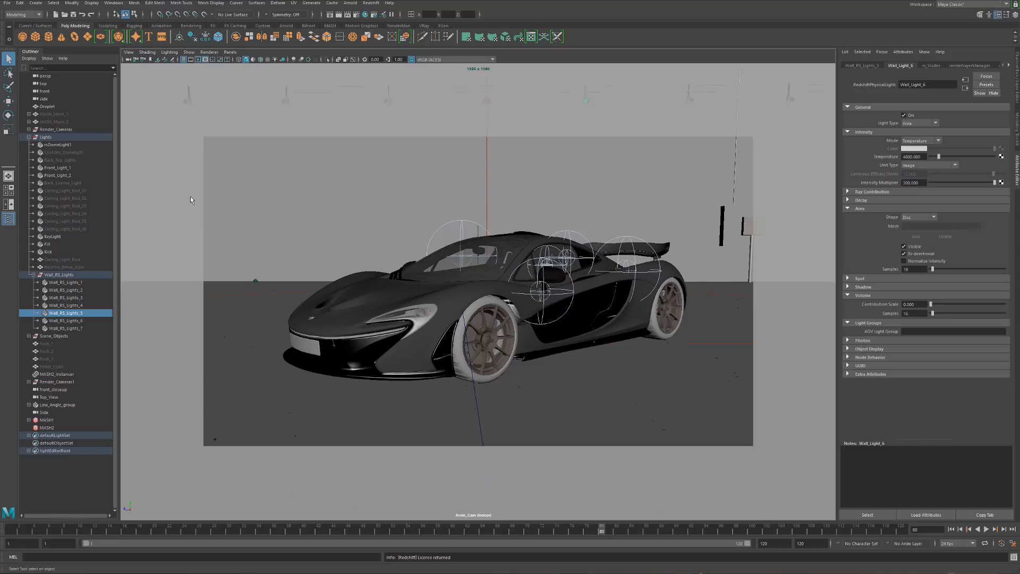
Select rsDomeLight1 and examine its Extra Attributes down to the light group field at the end
left_click(62, 145)
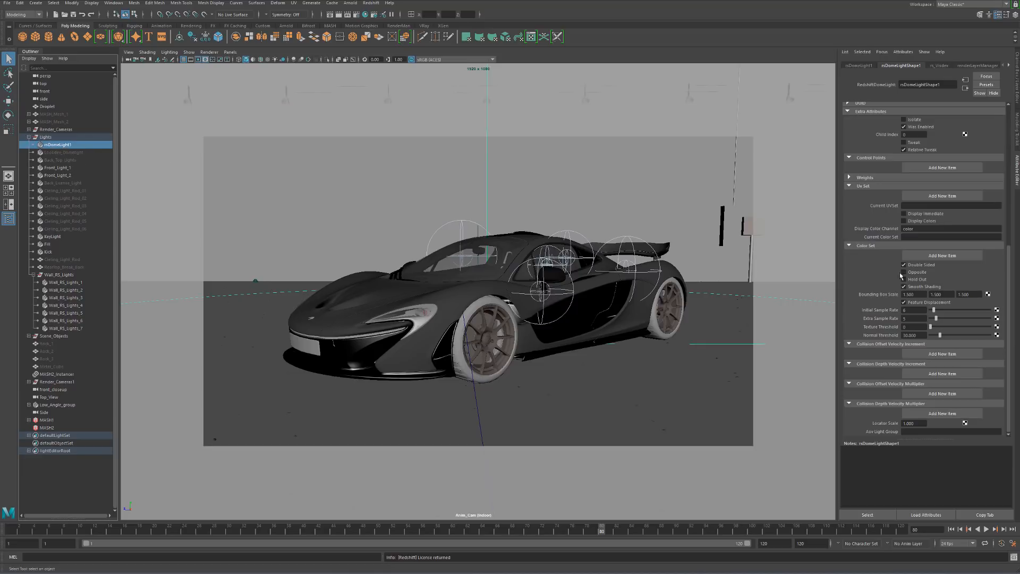
scroll(884, 300, "up", 5)
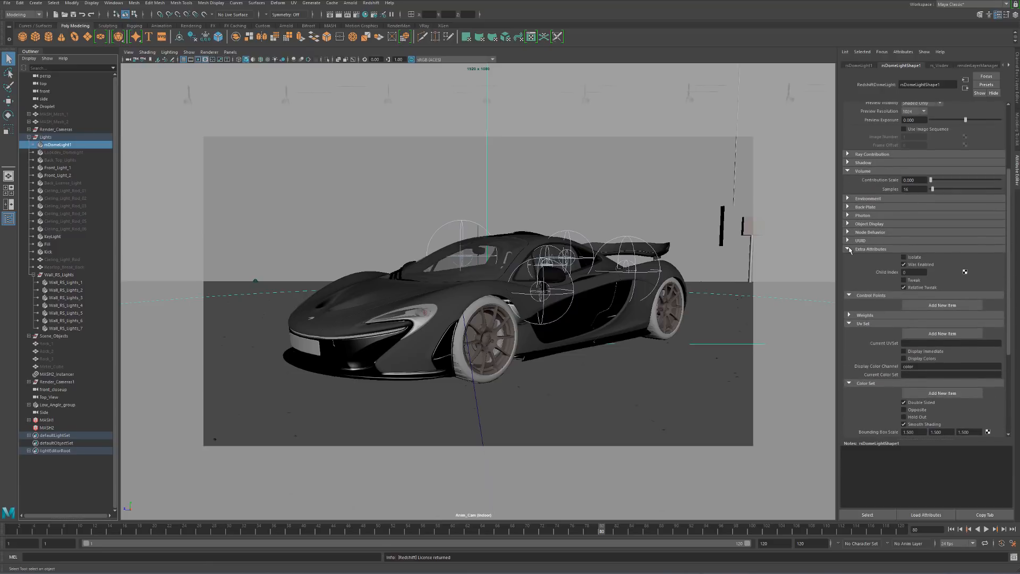
left_click(850, 249)
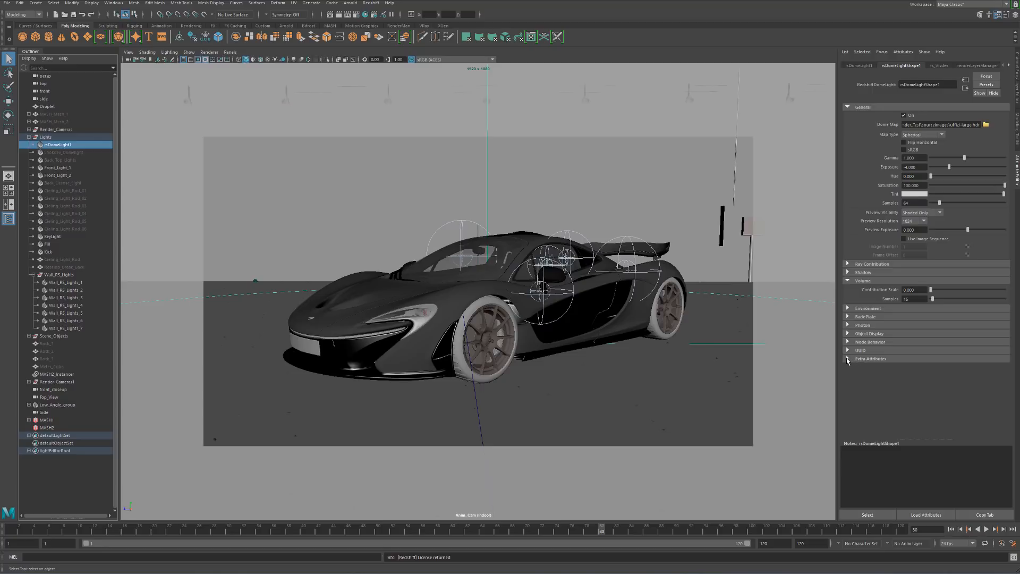
left_click(848, 359)
left_click(848, 360)
left_click(864, 357)
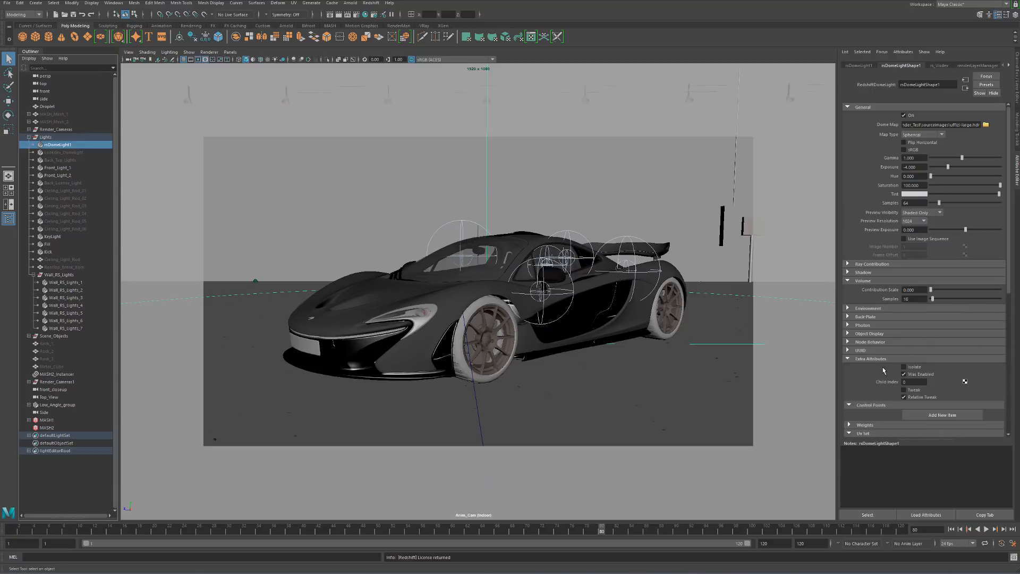
scroll(873, 358, "down", 3)
scroll(873, 358, "down", 5)
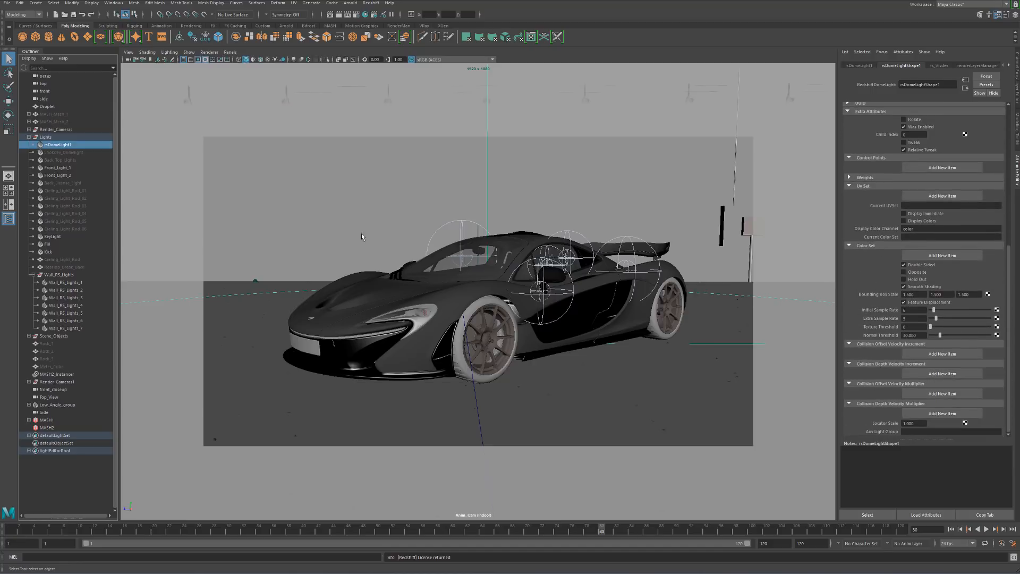
Compare the light group attributes of Front_Light_1 with those of rsDomeLight1
left_click(68, 168)
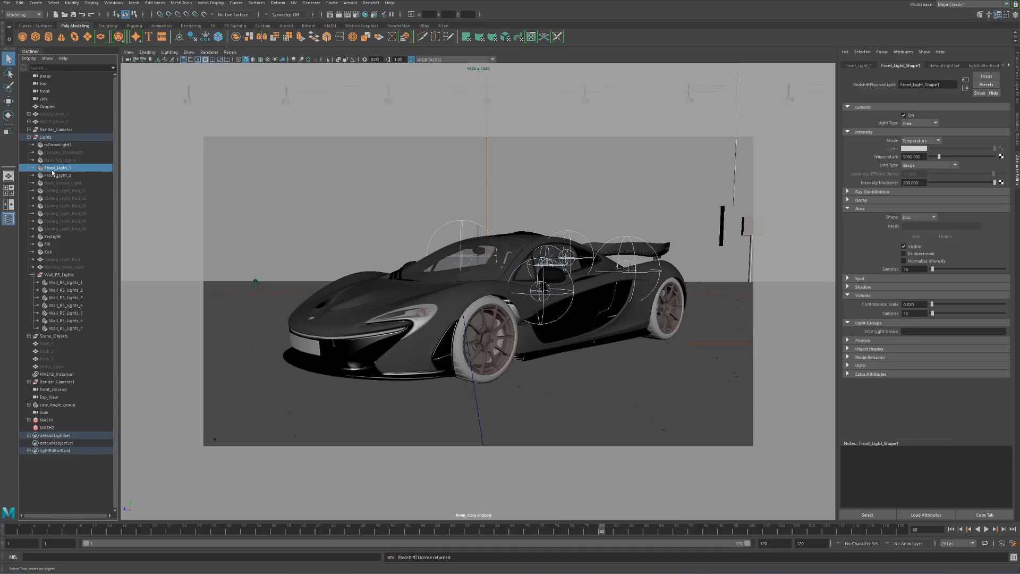
left_click(66, 146)
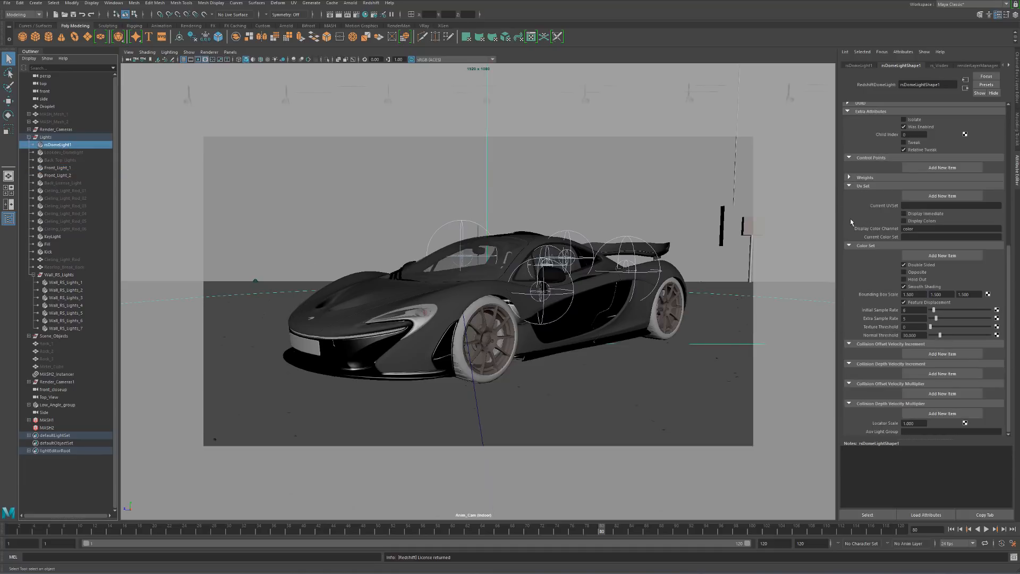
scroll(913, 266, "up", 3)
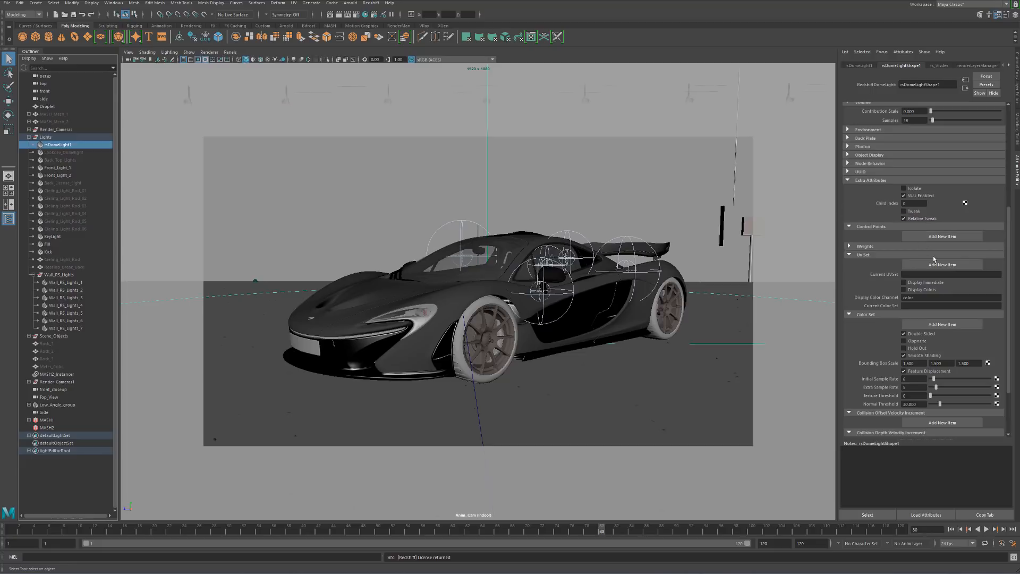
scroll(883, 348, "down", 3)
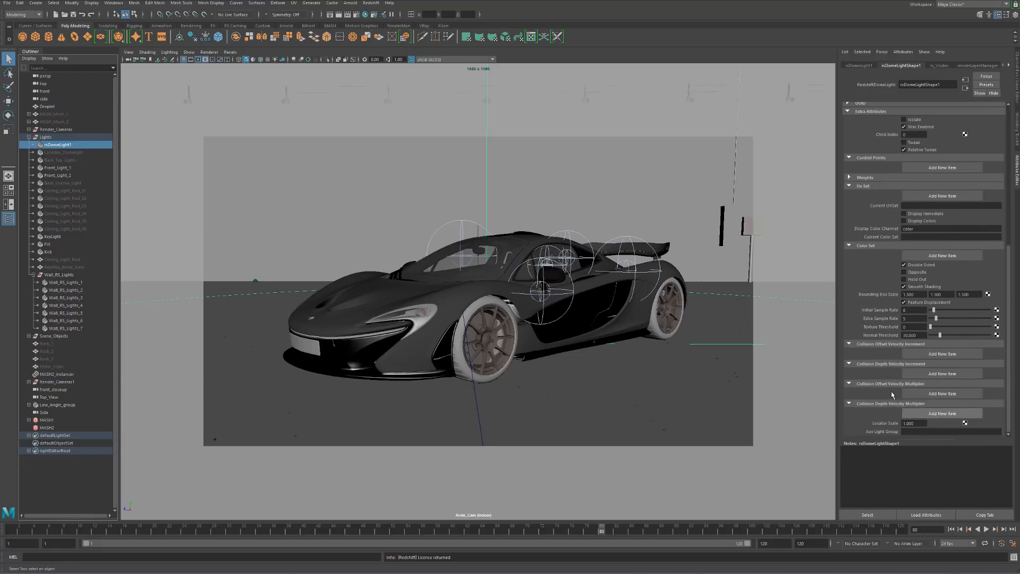
scroll(919, 267, "up", 3)
scroll(919, 267, "up", 4)
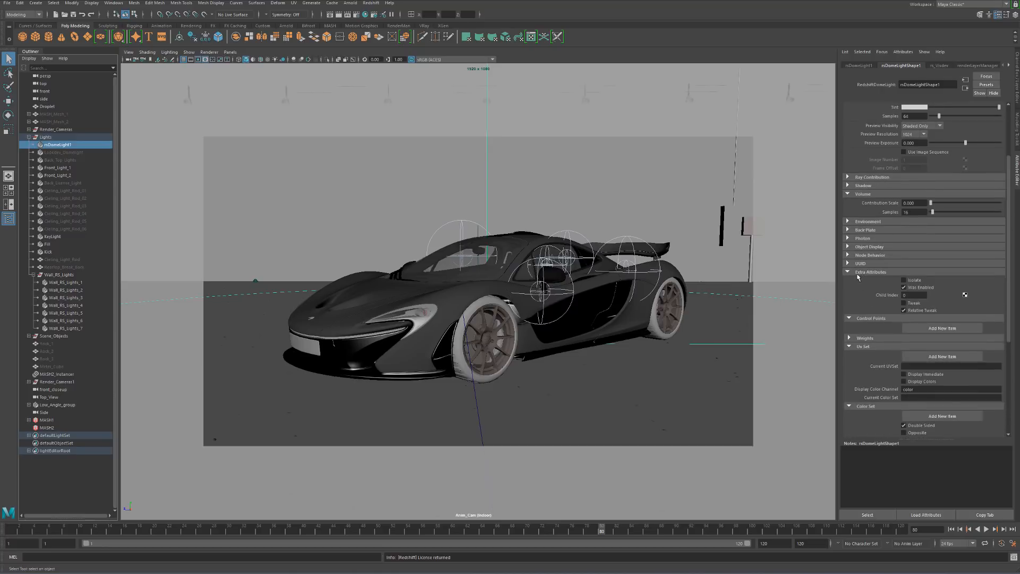
Assign rsDomeLight1 to the AOV light group dome
scroll(887, 275, "down", 7)
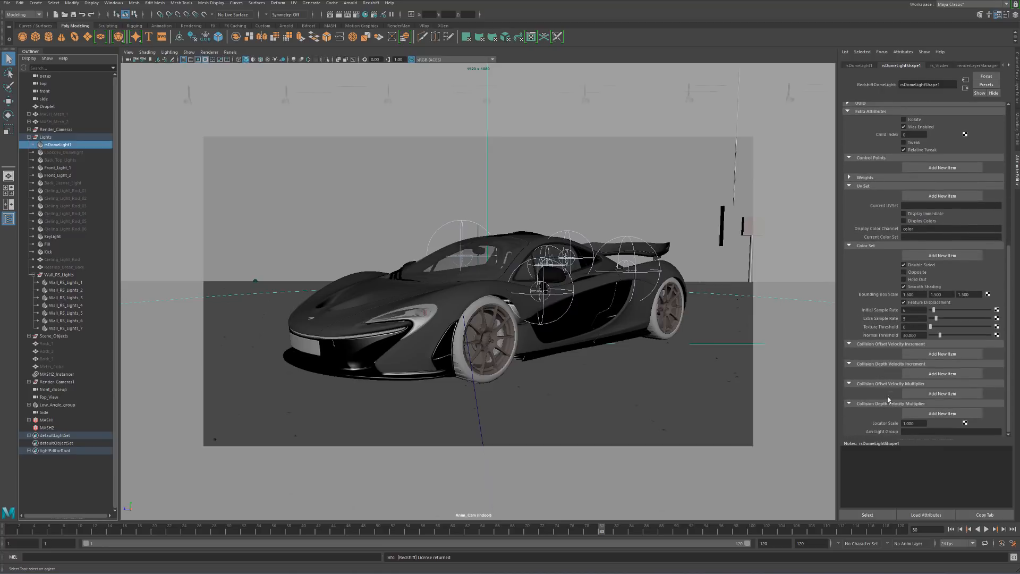
left_click(917, 431)
type("dome")
key("Return")
Assign Front_Light_1 to the AOV light group front1 and Front_Light_2 to front2
left_click(56, 168)
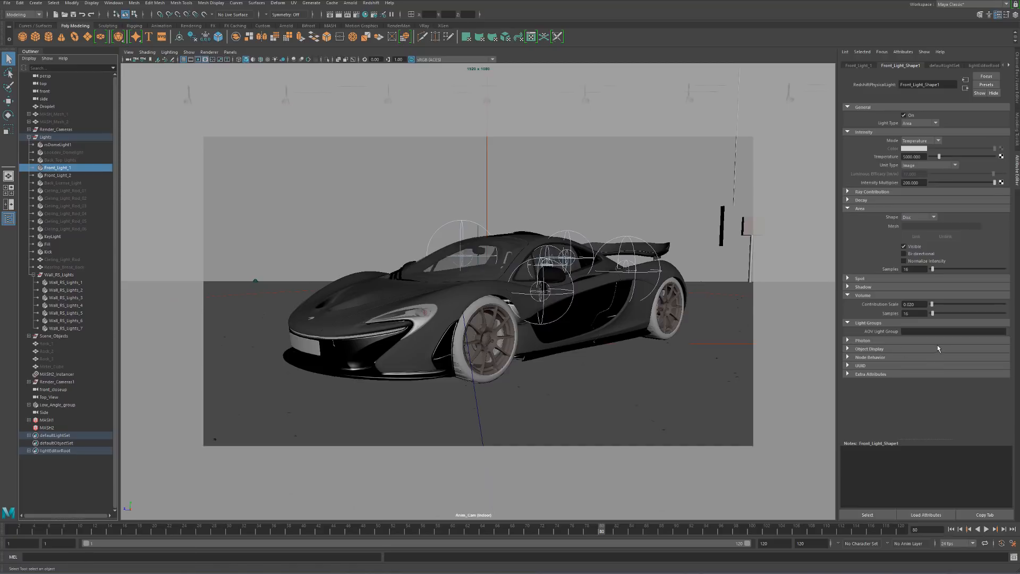
left_click(914, 332)
left_click(69, 176)
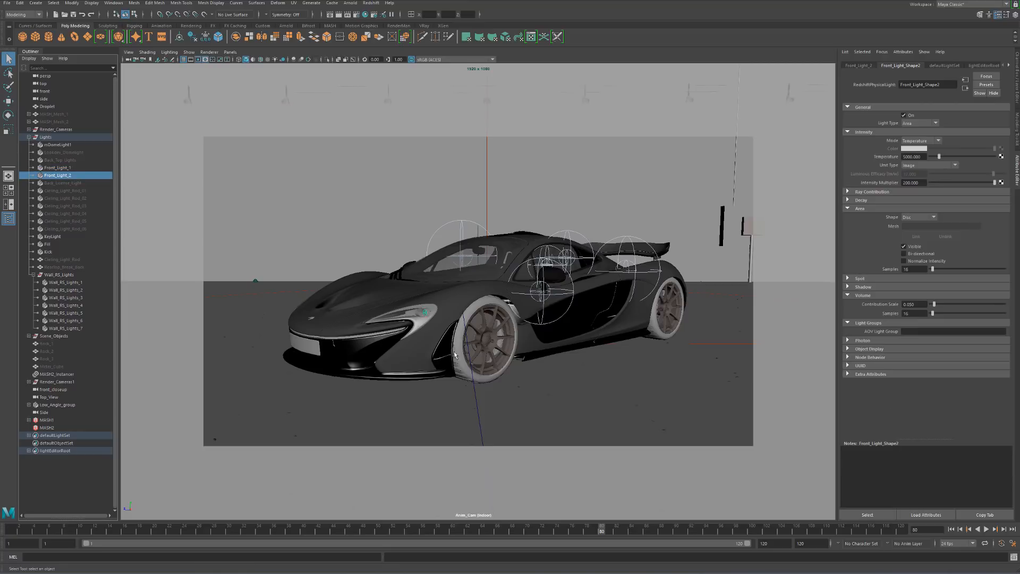
left_click(914, 331)
key("Return")
Assign KeyLight to the AOV light group key and the Fill light to the group fill
left_click(60, 237)
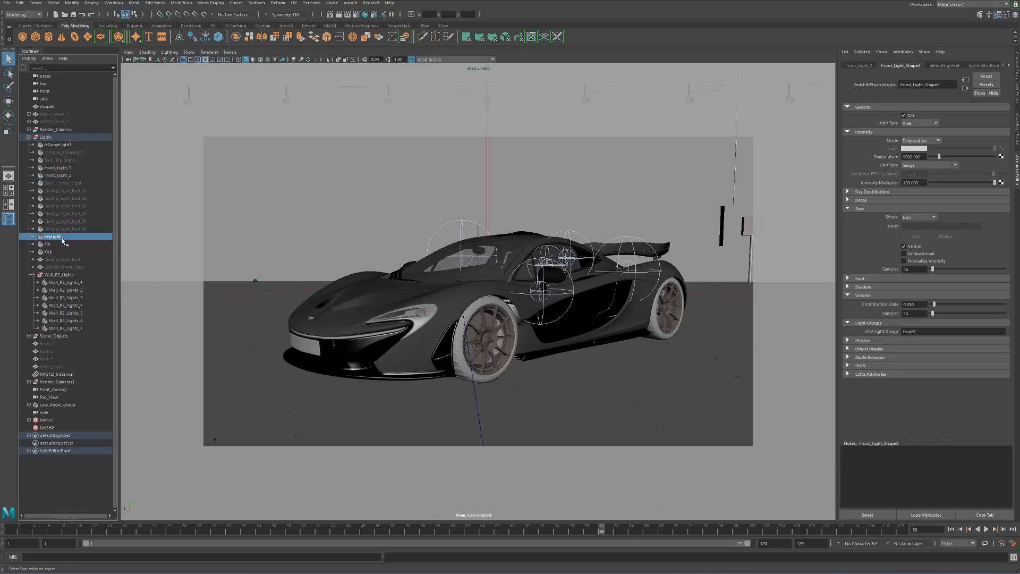
left_click(918, 331)
type("ey")
key("Return")
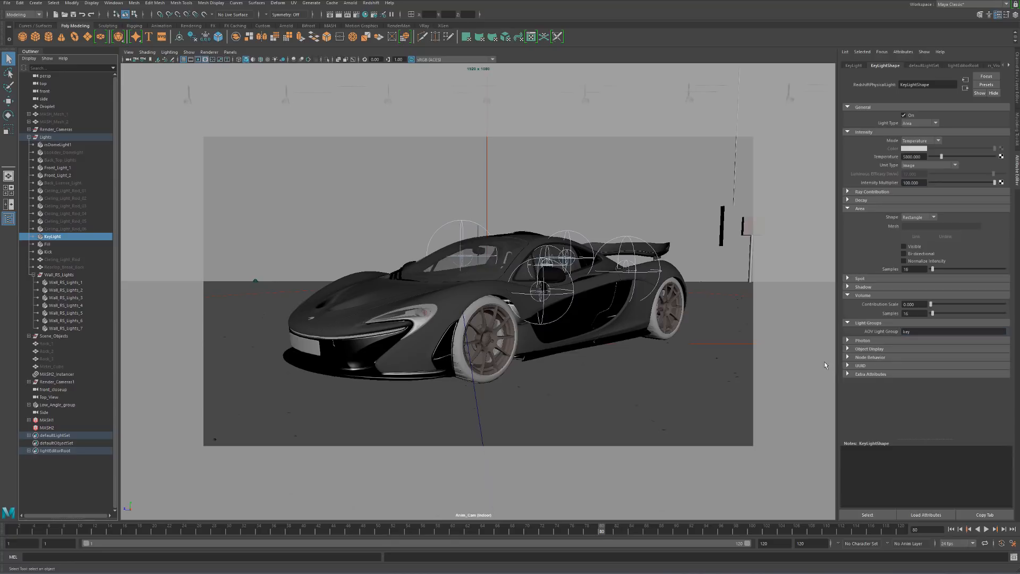
left_click(48, 244)
left_click(906, 331)
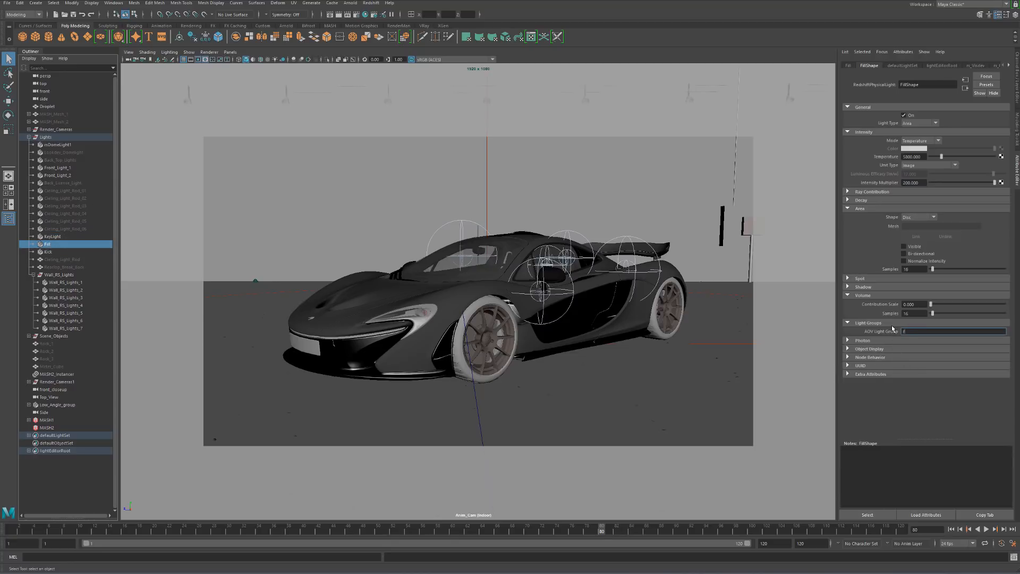
key("Return")
Assign the Kick light to the AOV light group kick
left_click(48, 251)
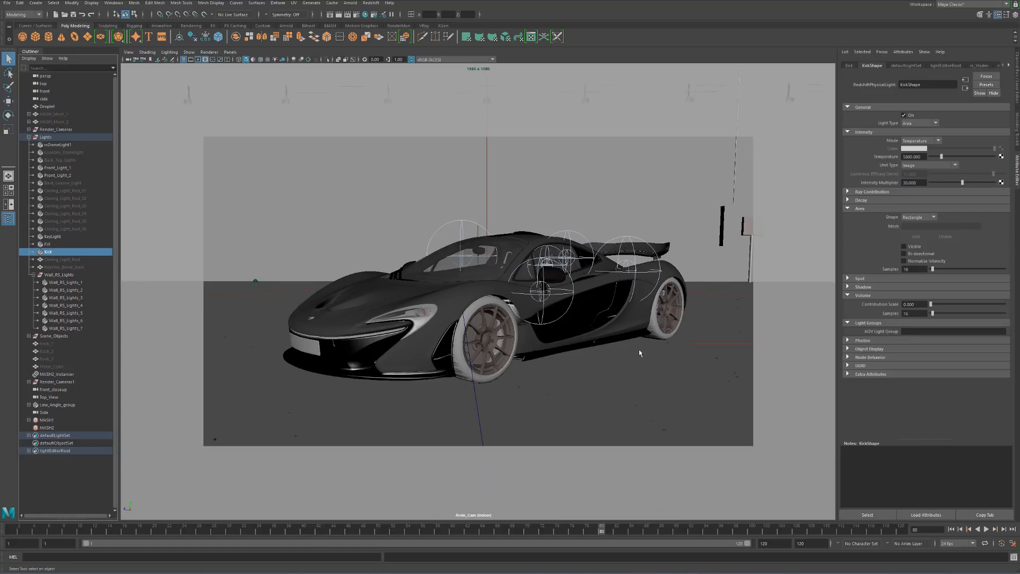
left_click(920, 331)
type("kick")
key("Return")
Rename the AOV light group of both Front_Light_1 and Front_Light_2 to front so they share one group
left_click(53, 244)
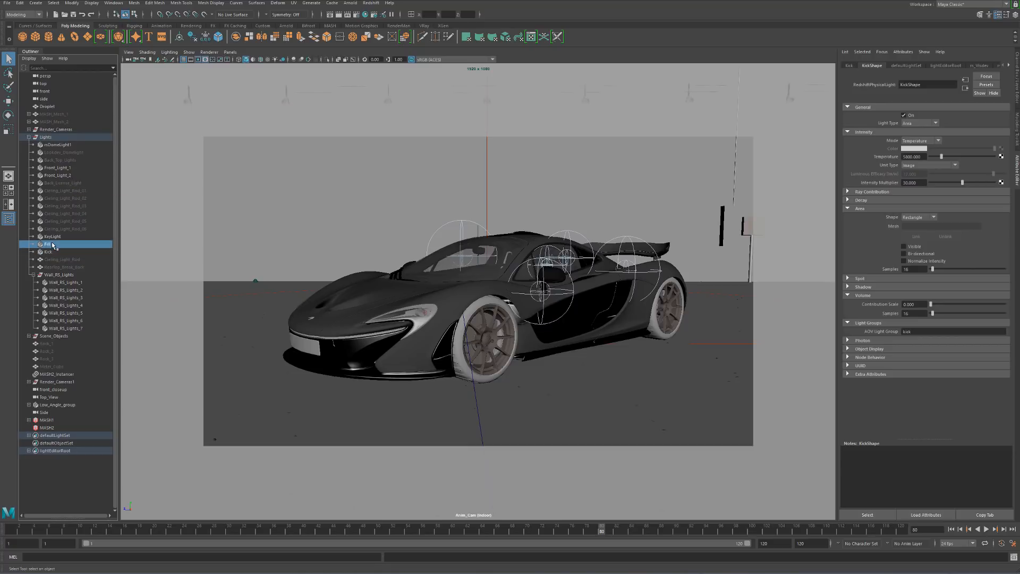
left_click(63, 175)
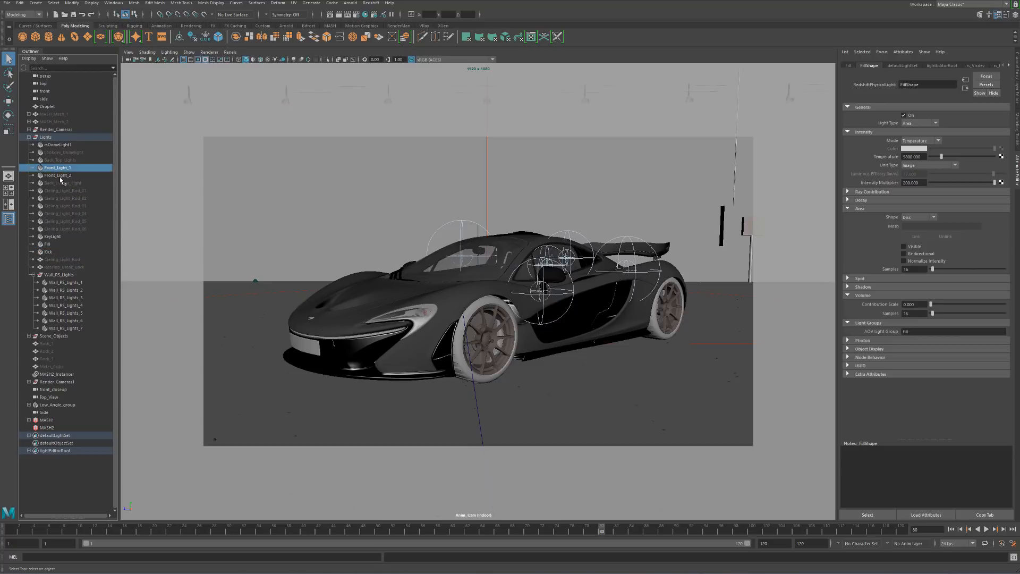
left_click(68, 168)
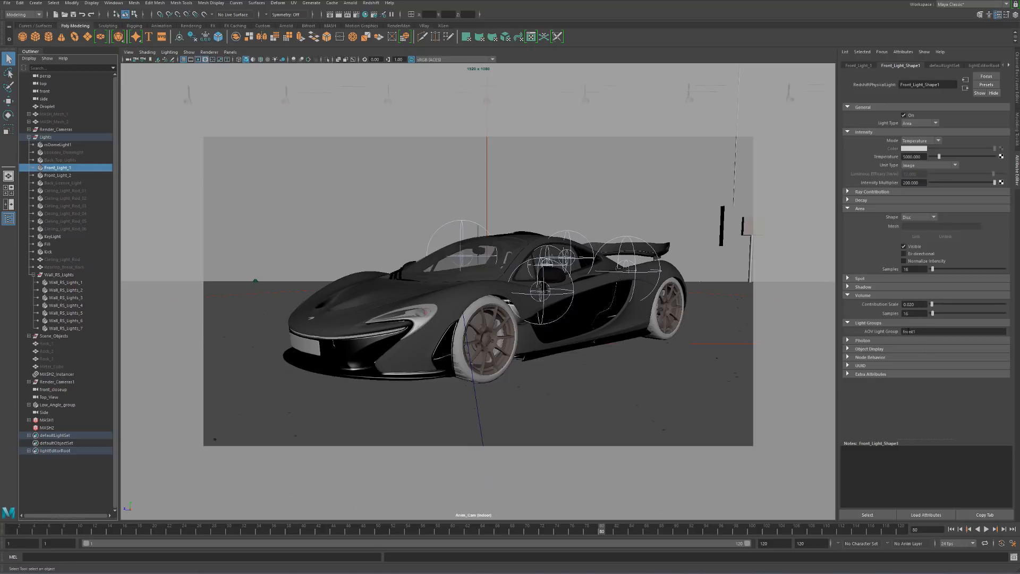
left_click(922, 332)
left_click(79, 175)
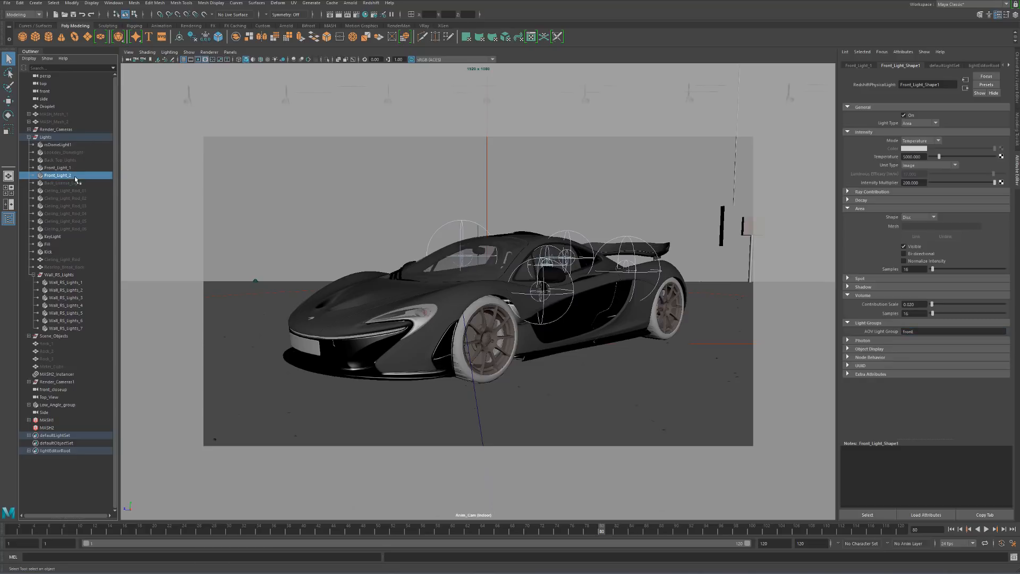
left_click(929, 332)
key("BackSpace")
left_click(51, 252)
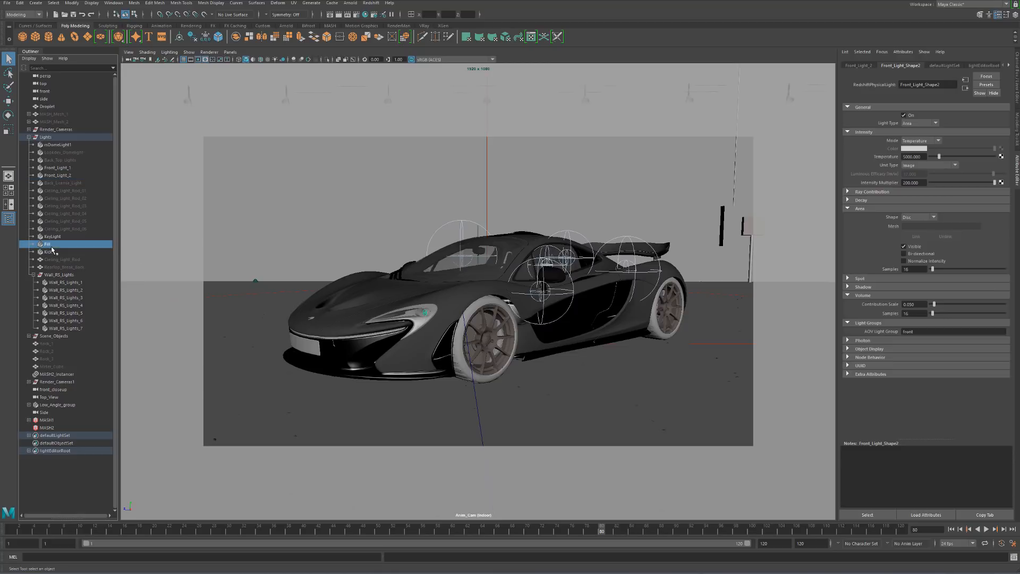
Assign Wall_RS_Lights_1 to the AOV light group wall in its light shape attributes
left_click(55, 275)
left_click(70, 284)
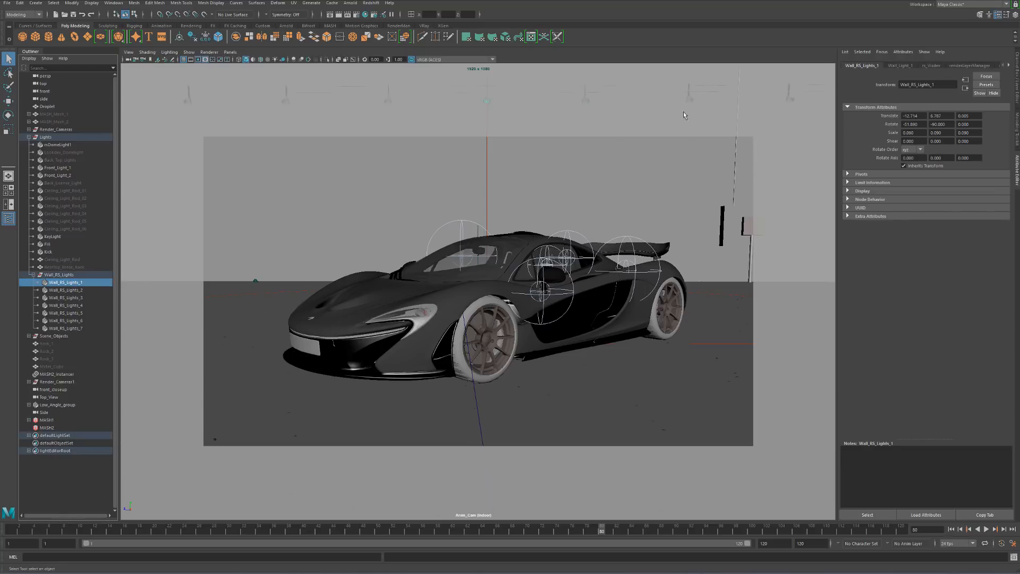
left_click(84, 291)
left_click(83, 284)
left_click(906, 67)
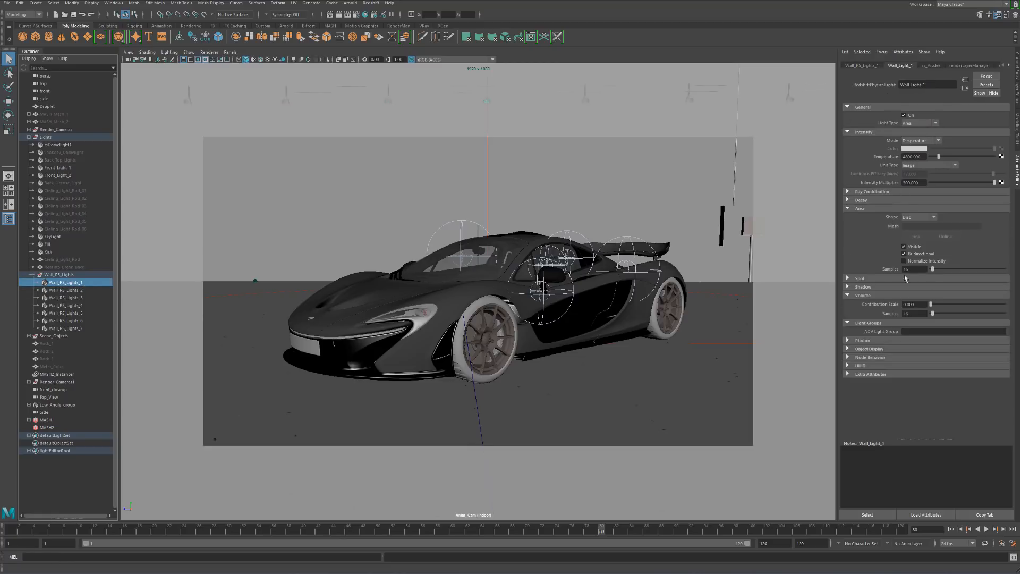
left_click(925, 331)
type("wall")
key("Return")
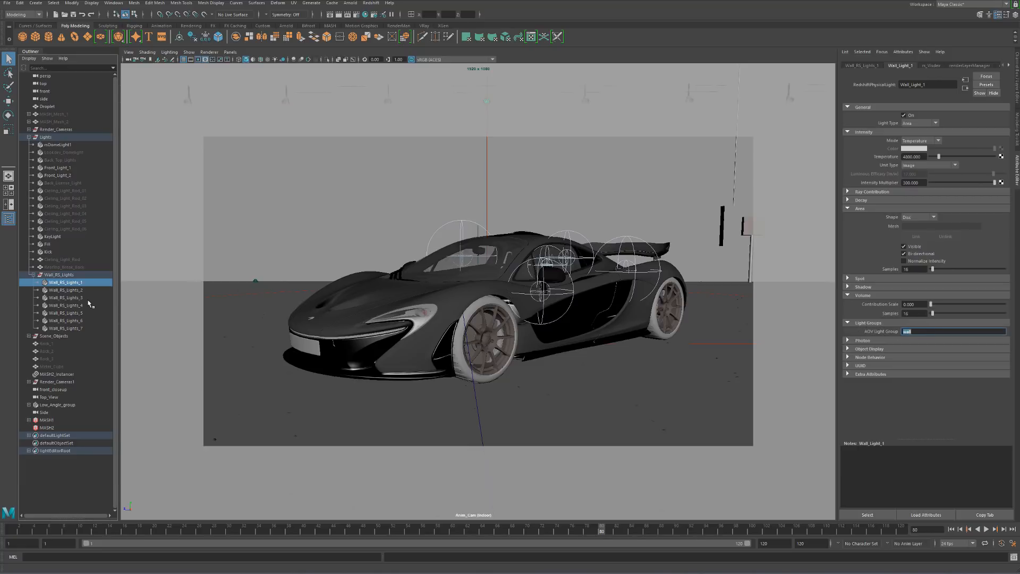
Assign the remaining wall lights, Wall_RS_Lights_2 through Wall_RS_Lights_7, to the same AOV light group wall
left_click(77, 291)
left_click(912, 332)
type("wall")
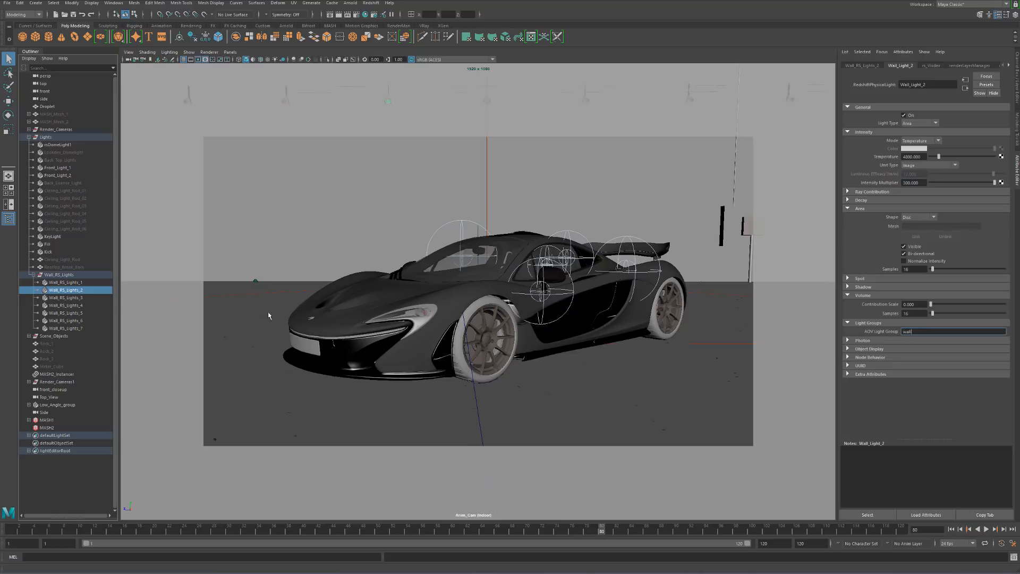
left_click(89, 298)
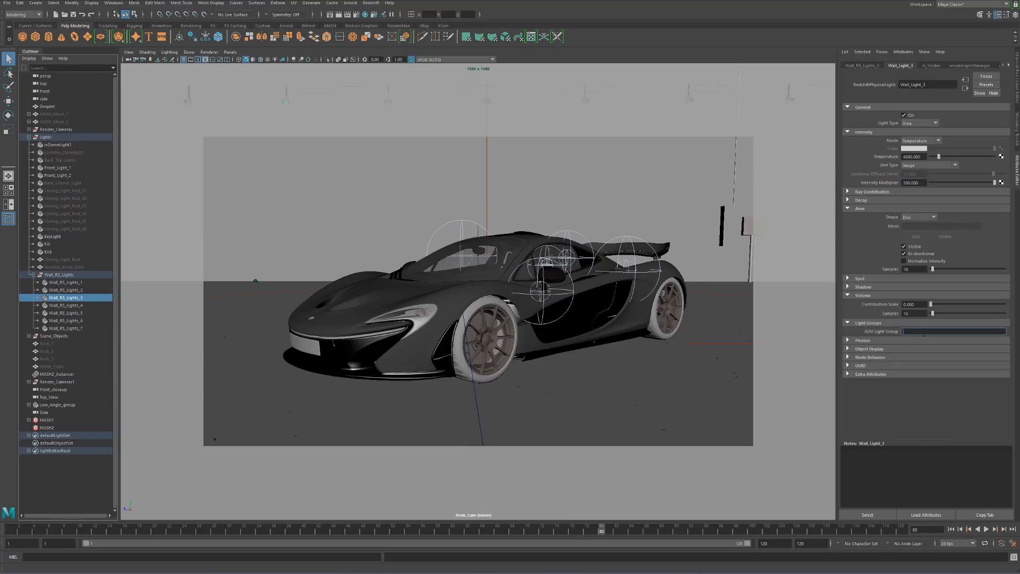
left_click(80, 305)
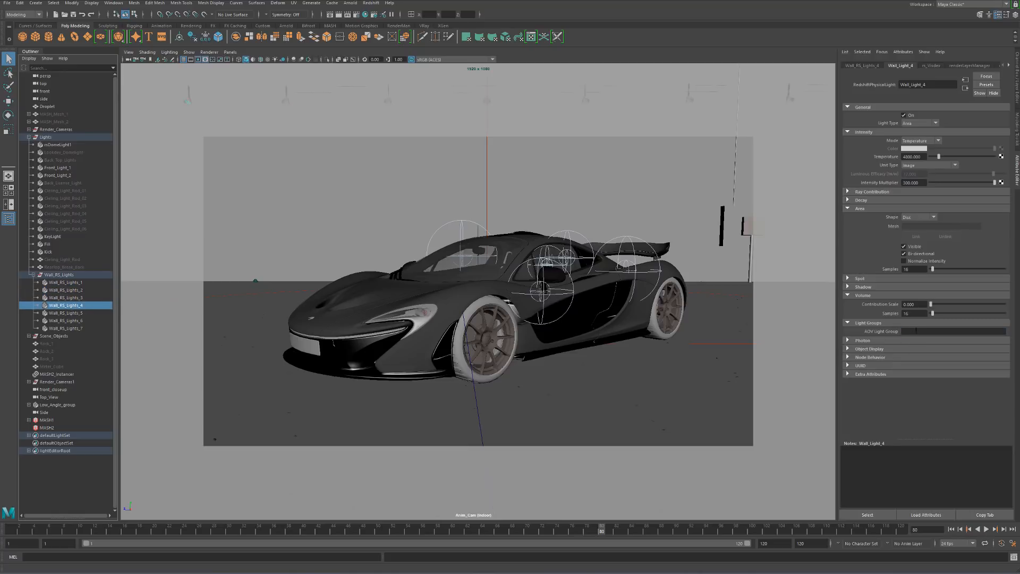
left_click(107, 313)
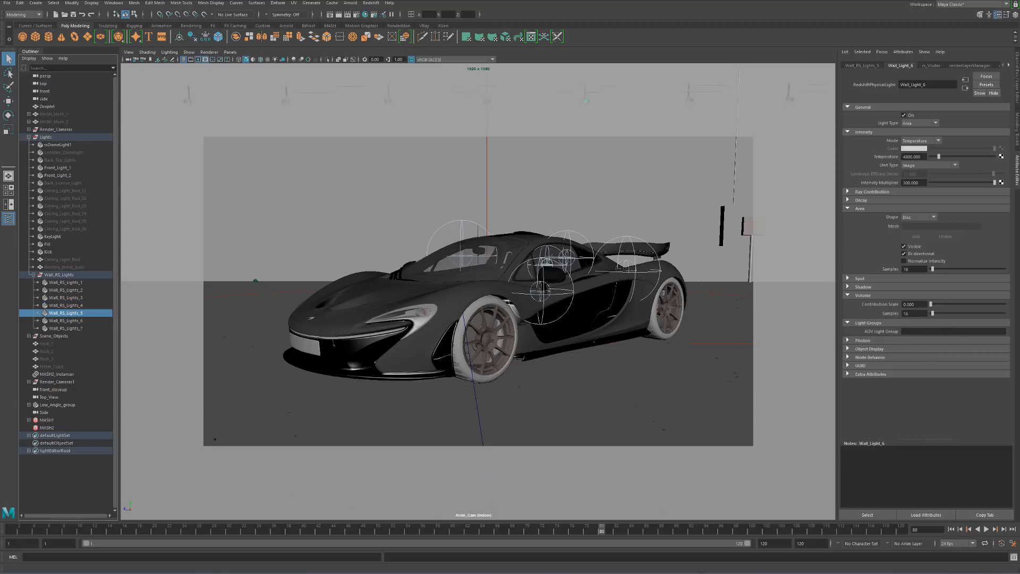
left_click(65, 321)
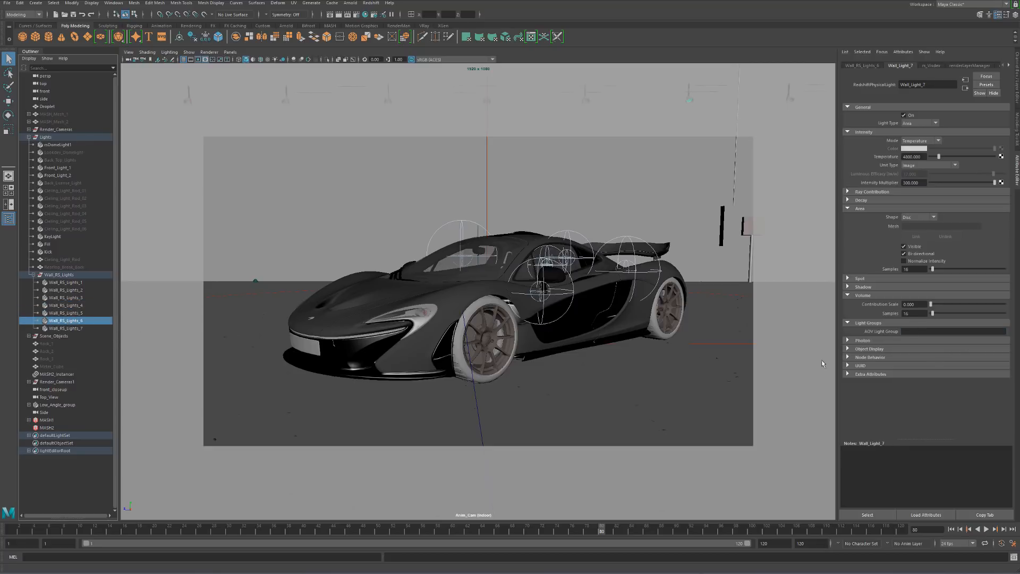
left_click(80, 328)
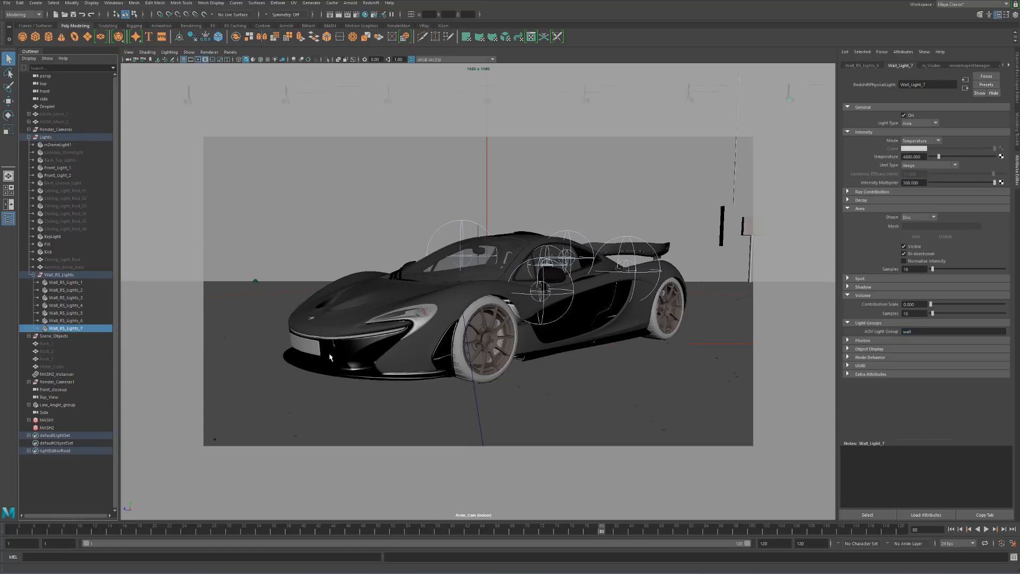
left_click(921, 332)
type("wall")
key("Return")
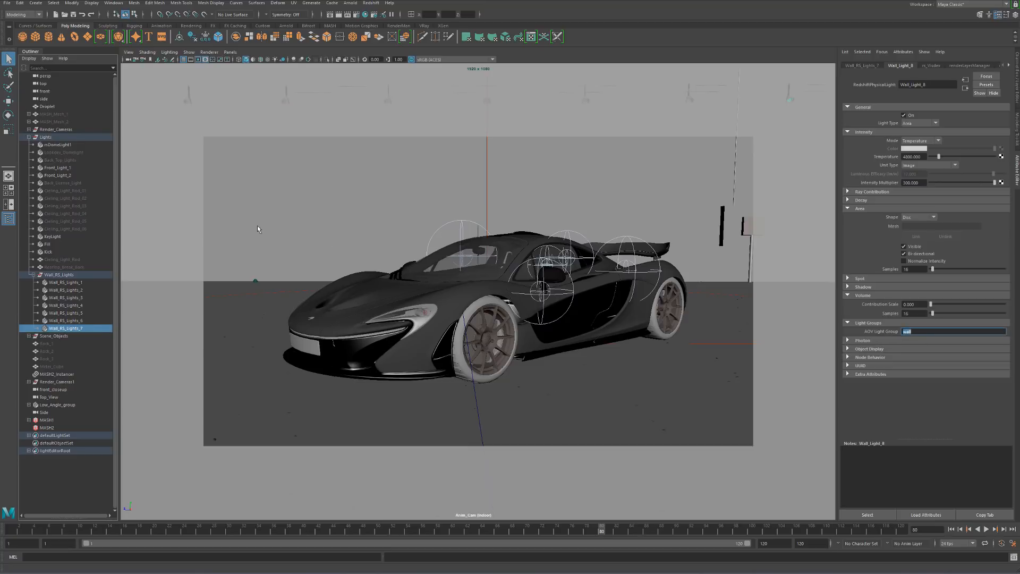
Bring back the Redshift Render View and Render Settings windows and arrange them side by side over the viewport
left_click_drag(478, 573, 402, 172)
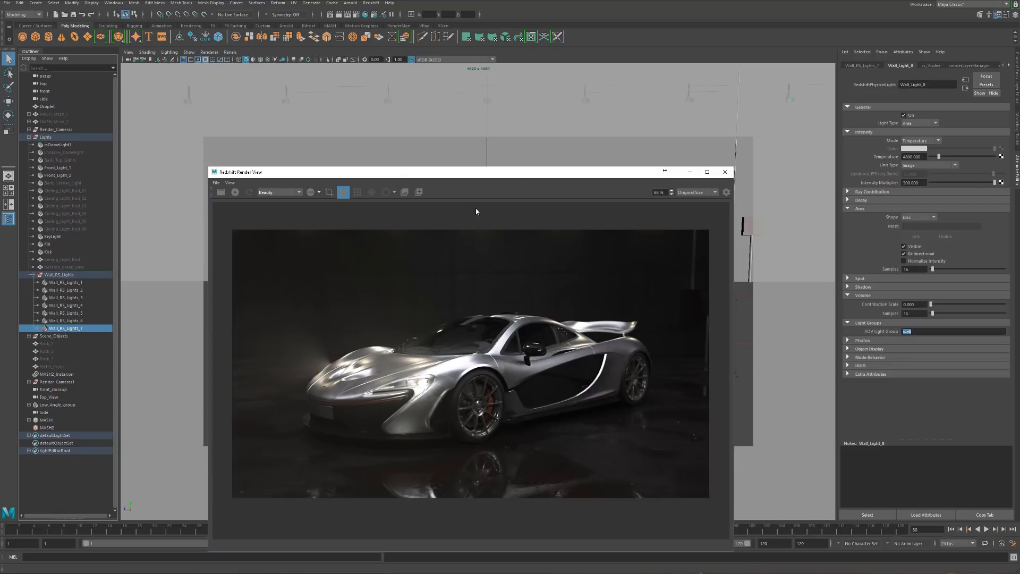
left_click_drag(530, 179, 360, 118)
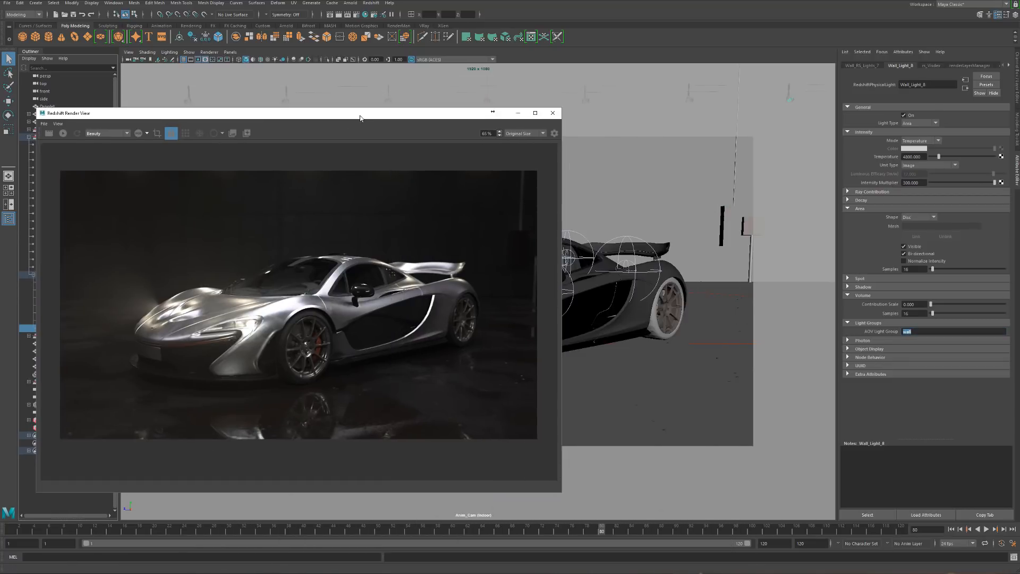
left_click_drag(404, 573, 670, 75)
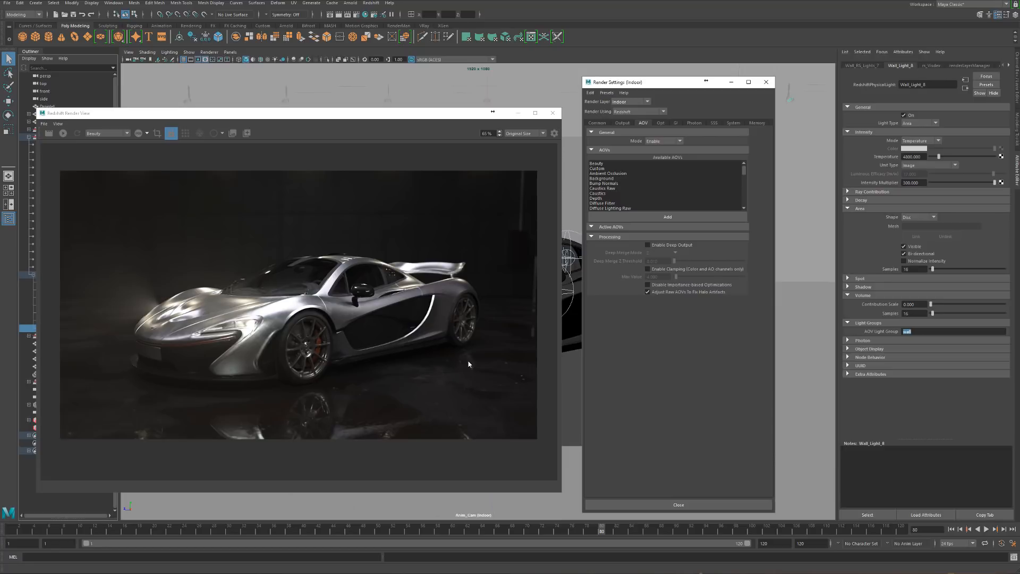
Add a Beauty AOV to the active AOVs and open its attributes
double_click(605, 164)
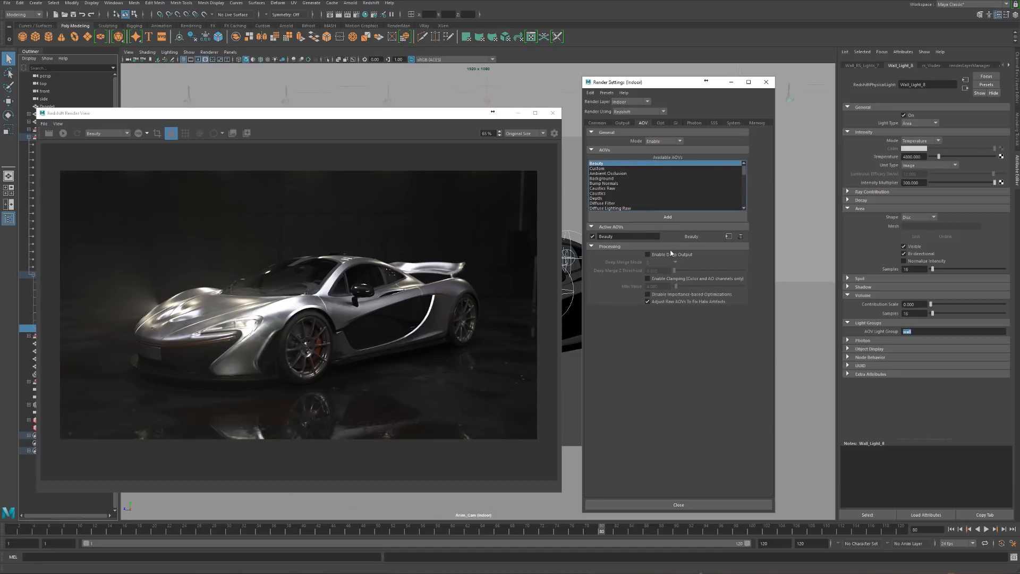
left_click(729, 236)
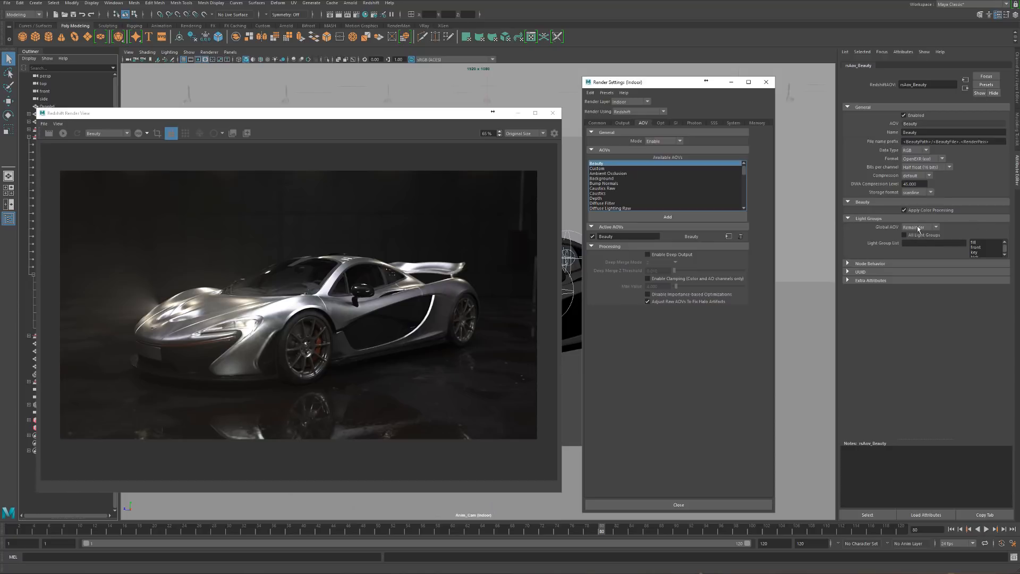
Examine the list of available AOVs down to World Position and return to Beauty
scroll(629, 179, "down", 7)
scroll(631, 183, "down", 4)
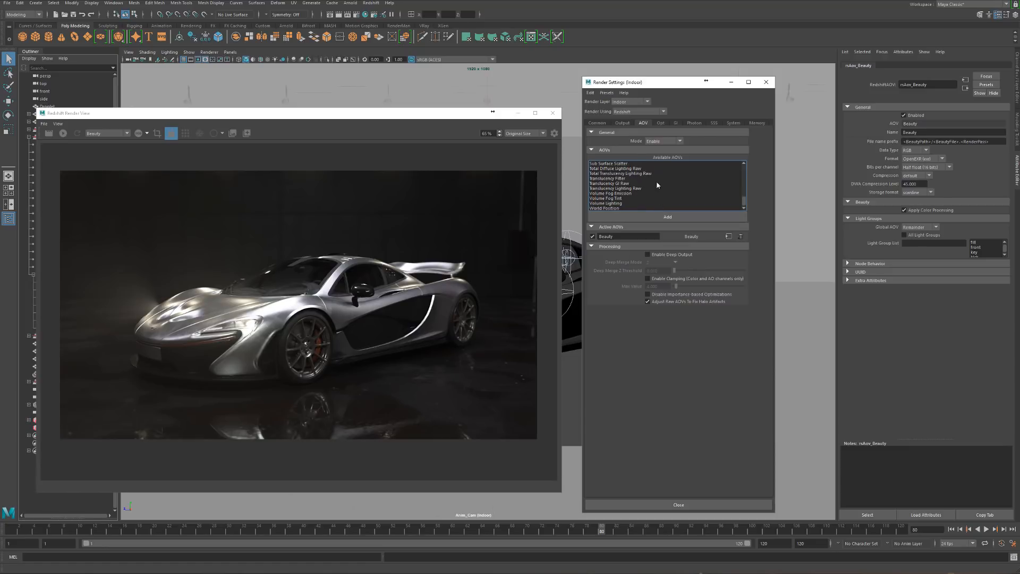
scroll(666, 185, "up", 1)
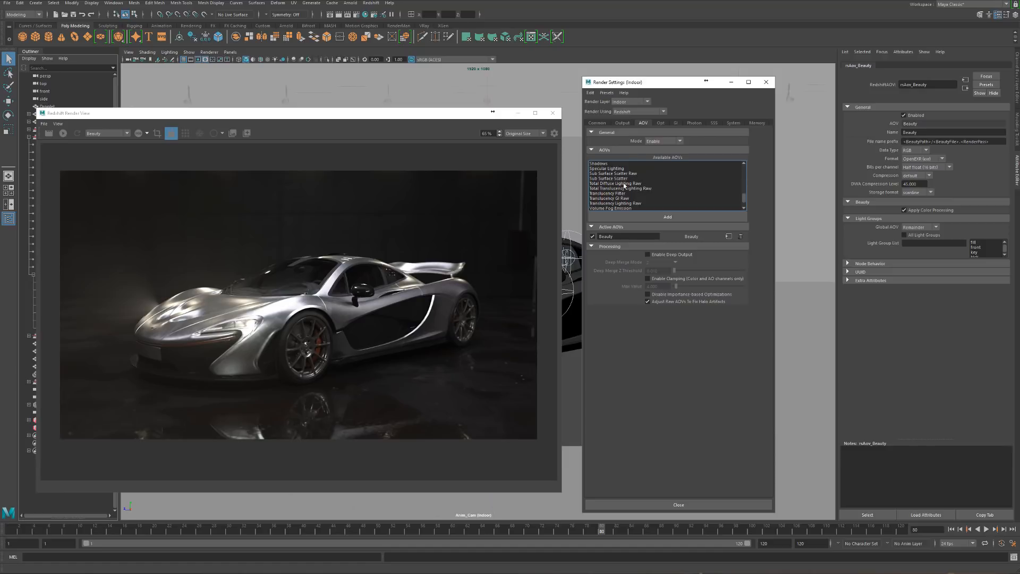
scroll(642, 185, "up", 2)
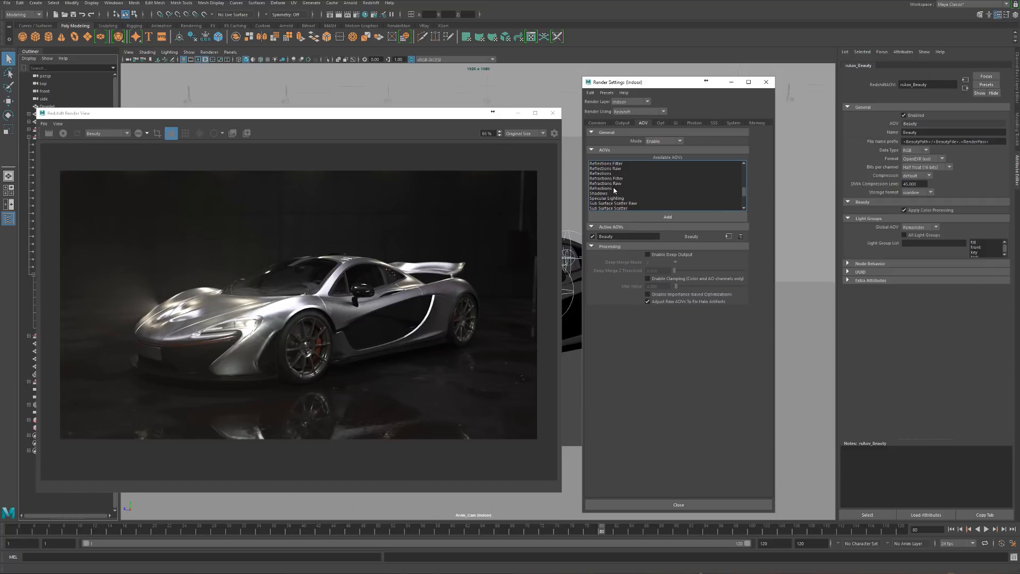
scroll(633, 191, "down", 3)
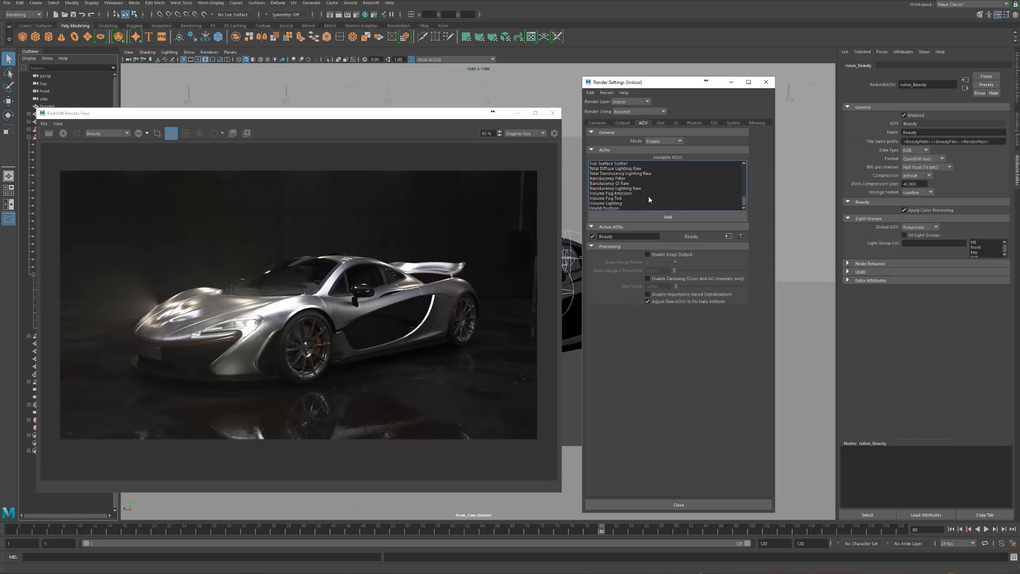
scroll(649, 199, "up", 15)
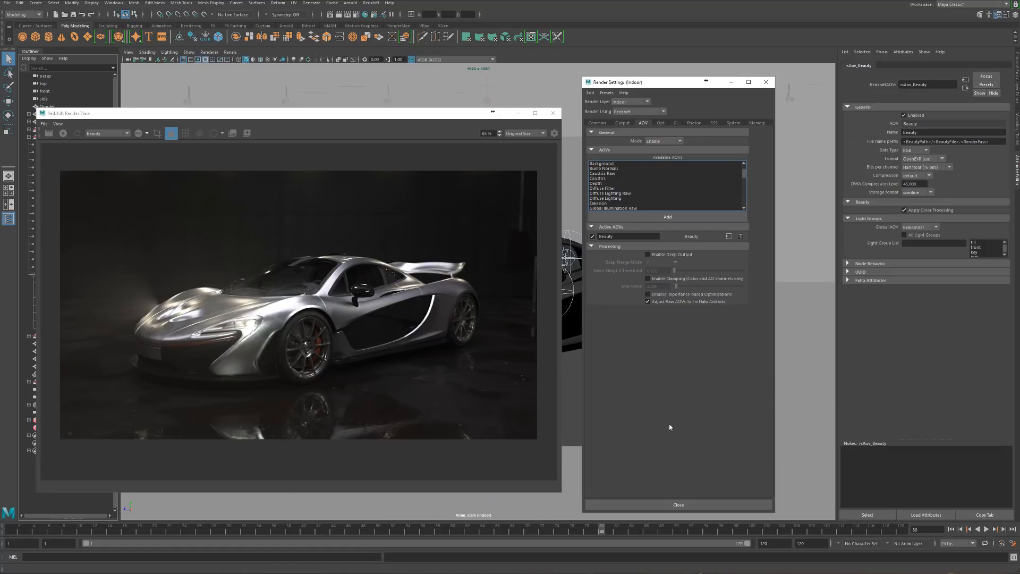
scroll(649, 200, "up", 1)
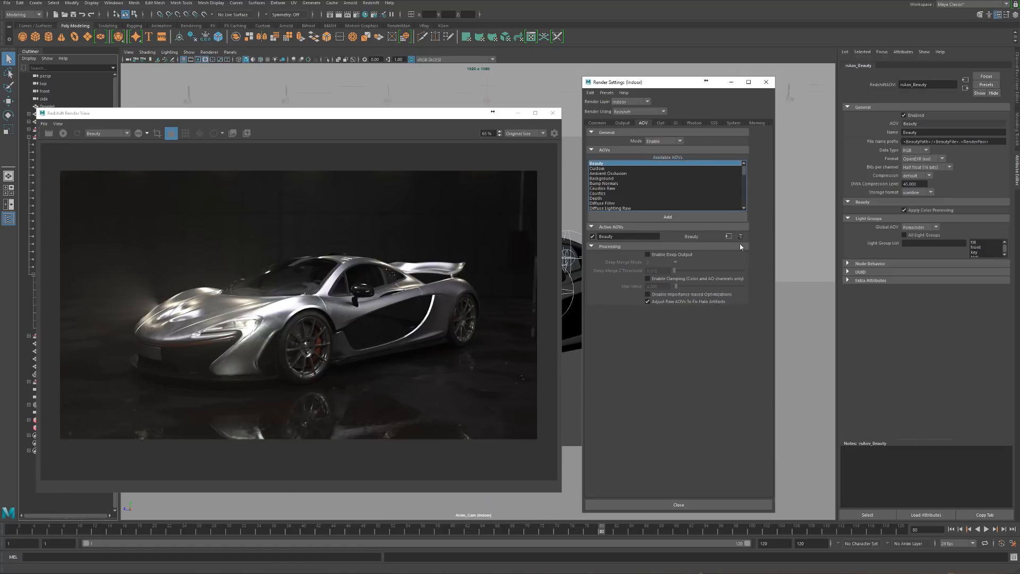
Check the Global AOV options of the Beauty AOV and choose Remainder
left_click(936, 228)
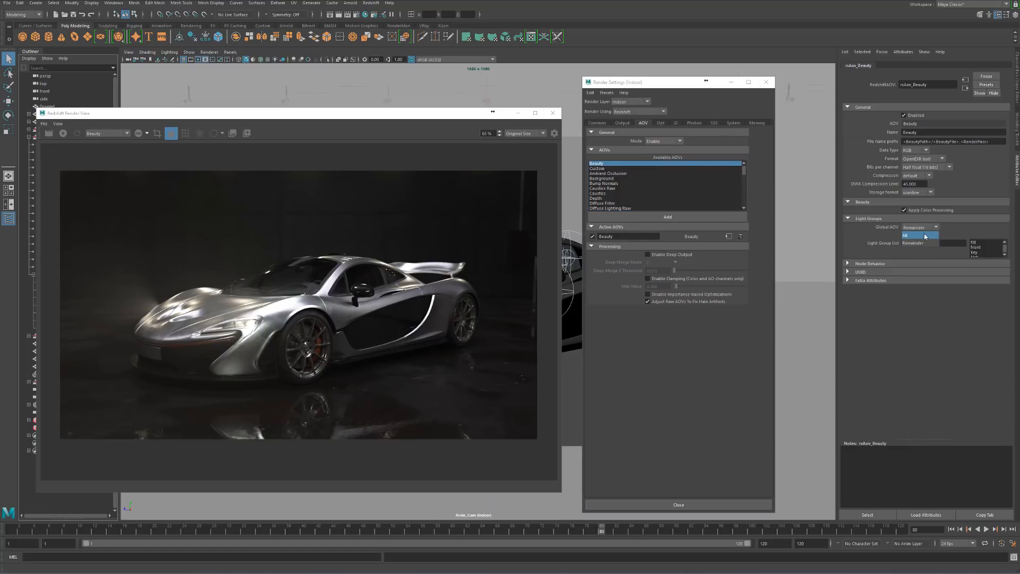
left_click(913, 243)
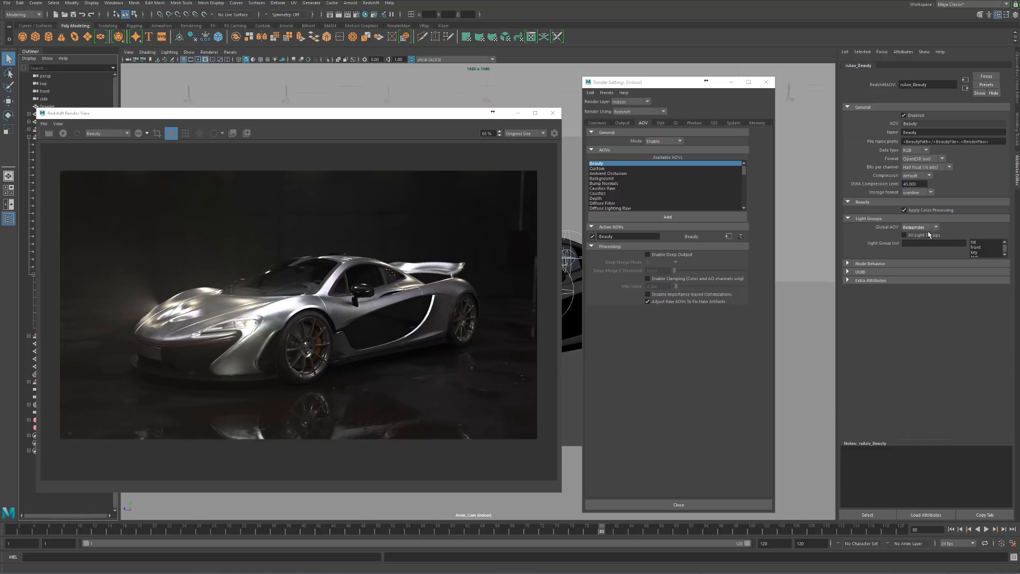
Keep the Beauty AOV's Global AOV on Remainder and move the Render View window to uncover the Outliner
left_click(934, 228)
left_click(936, 227)
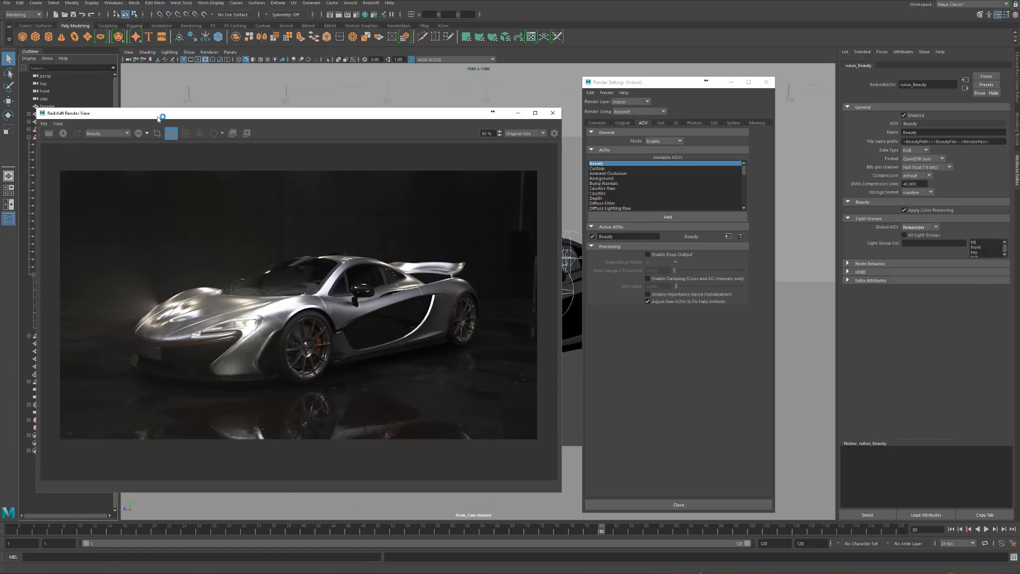
left_click_drag(130, 112, 203, 117)
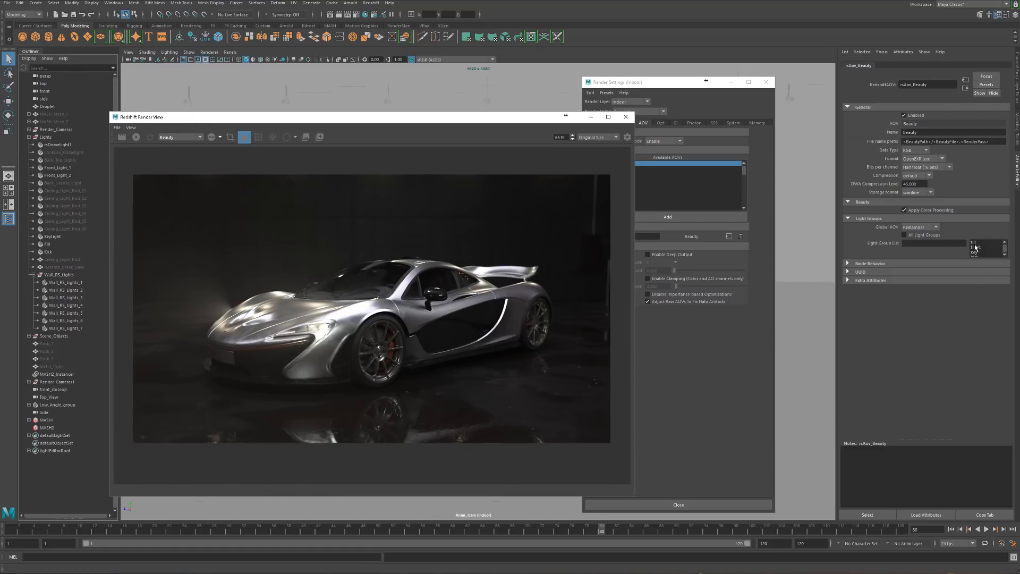
left_click(936, 228)
left_click(929, 244)
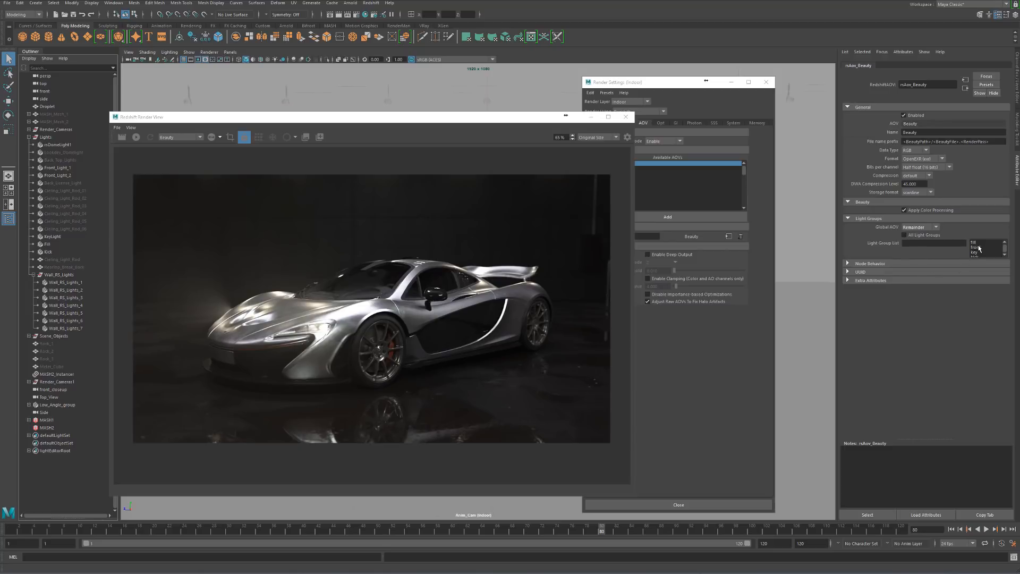
Enable All Light Groups for the Beauty AOV and render the frame in the Redshift Render View
left_click(914, 237)
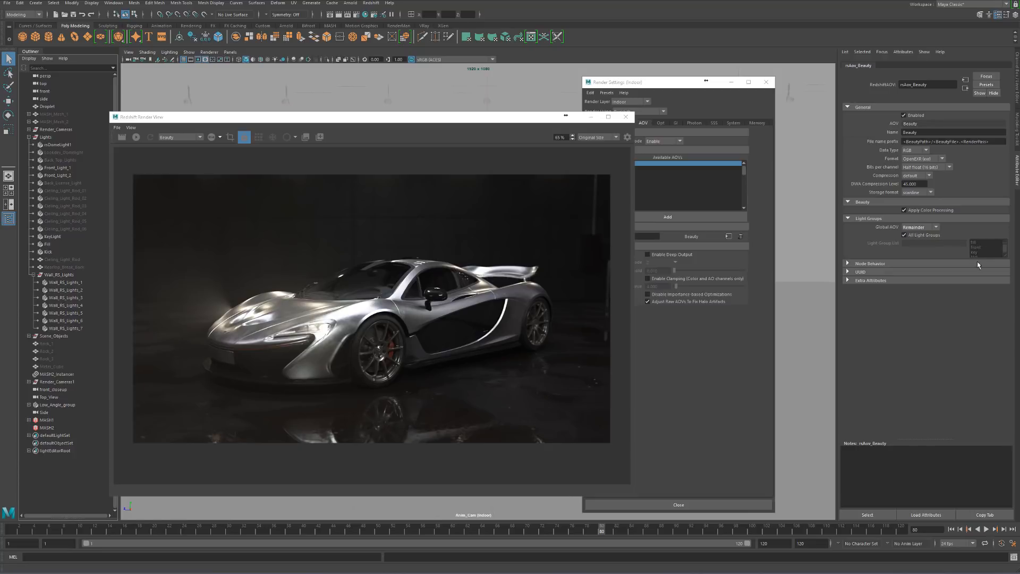
left_click(933, 240)
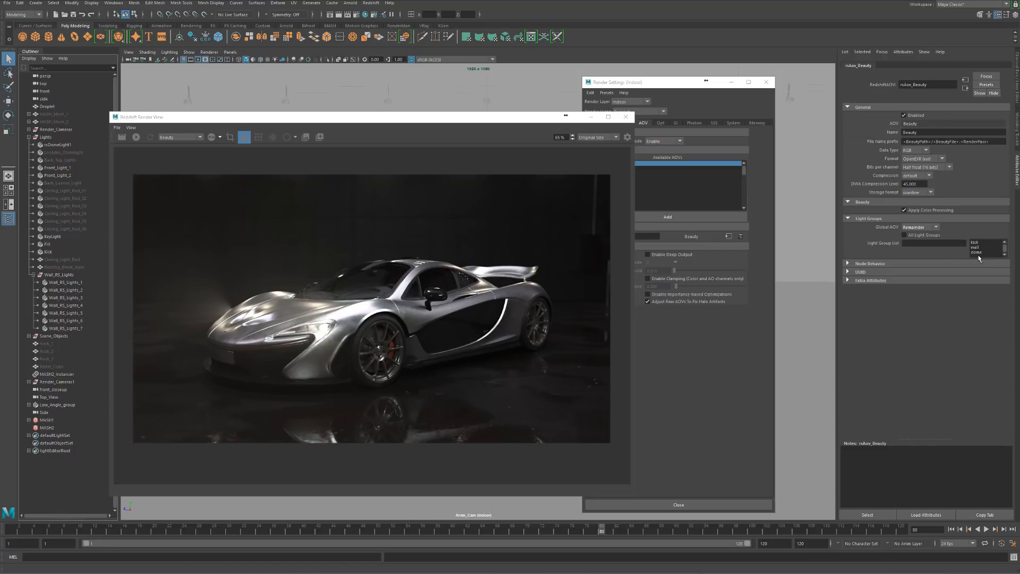
scroll(981, 251, "up", 3)
left_click(925, 238)
left_click(123, 138)
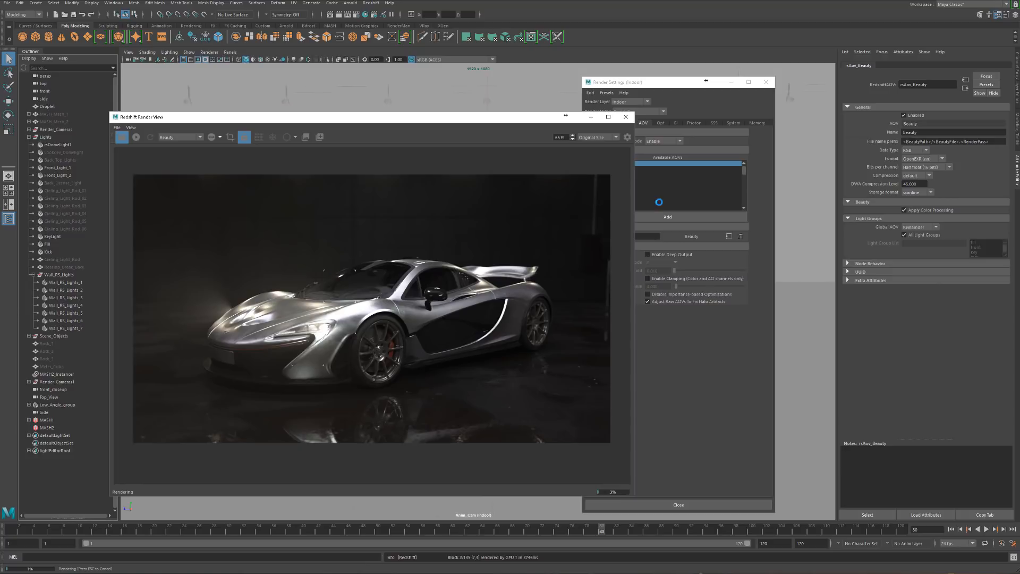
Move the Render Settings window clear of the Render View and display the Beauty_other pass
left_click_drag(657, 84, 793, 97)
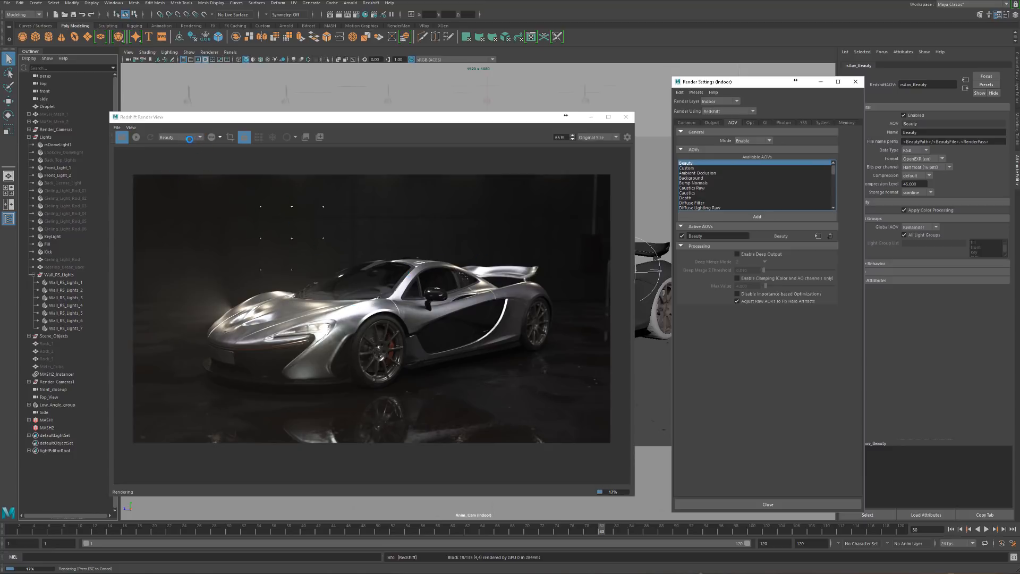
left_click(196, 137)
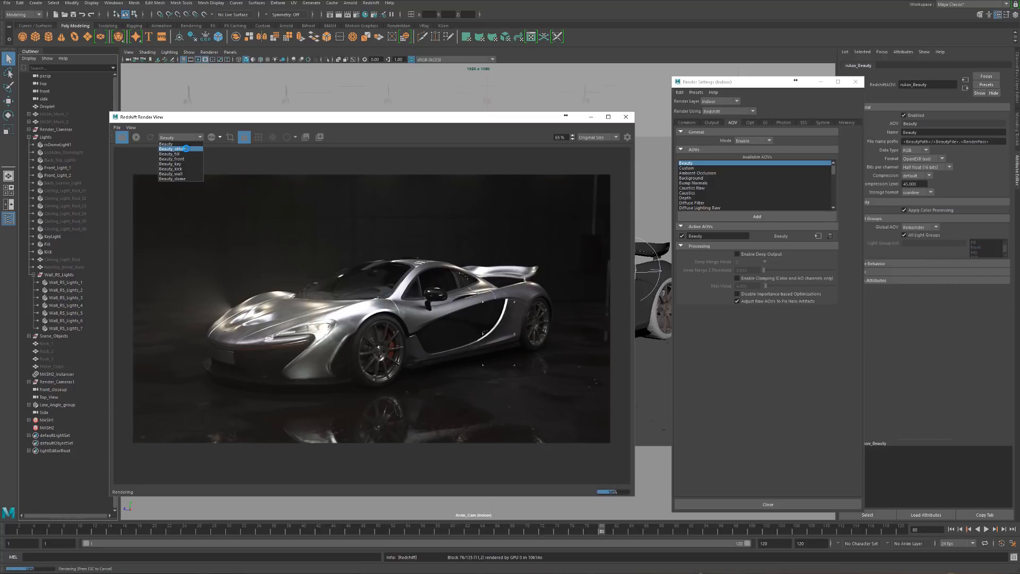
left_click(181, 148)
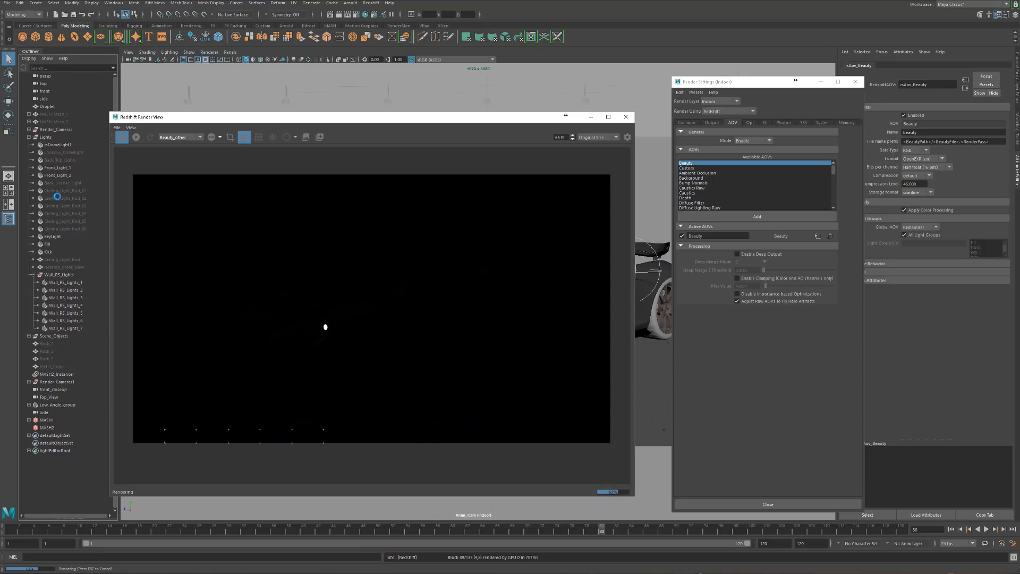
Check the AOV Light Group names assigned to Front_Light_1, Front_Light_2 and KeyLight
left_click(68, 175)
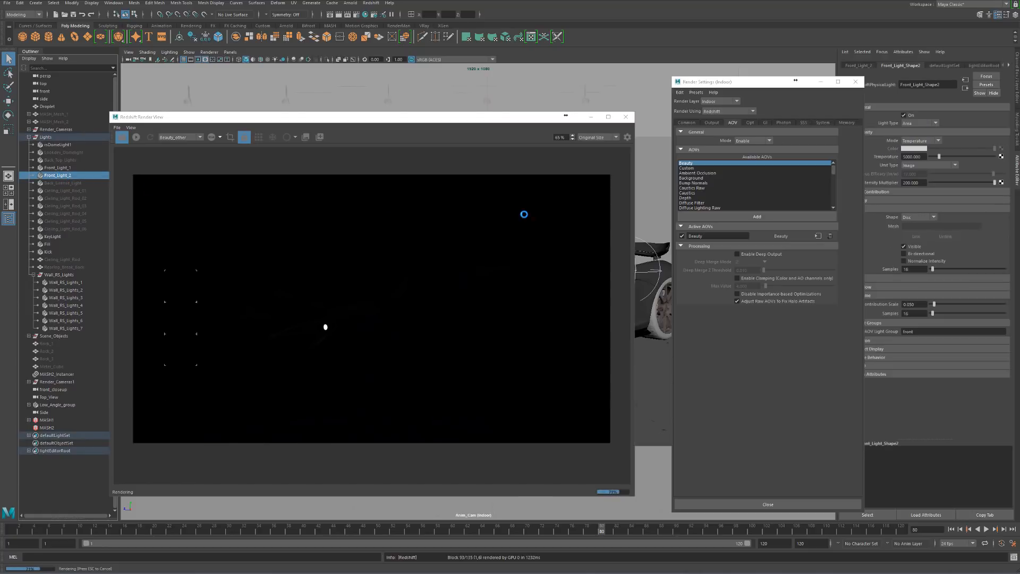
left_click(64, 167)
left_click(68, 175)
left_click(79, 167)
left_click(68, 175)
left_click(72, 167)
left_click(68, 174)
left_click(927, 331)
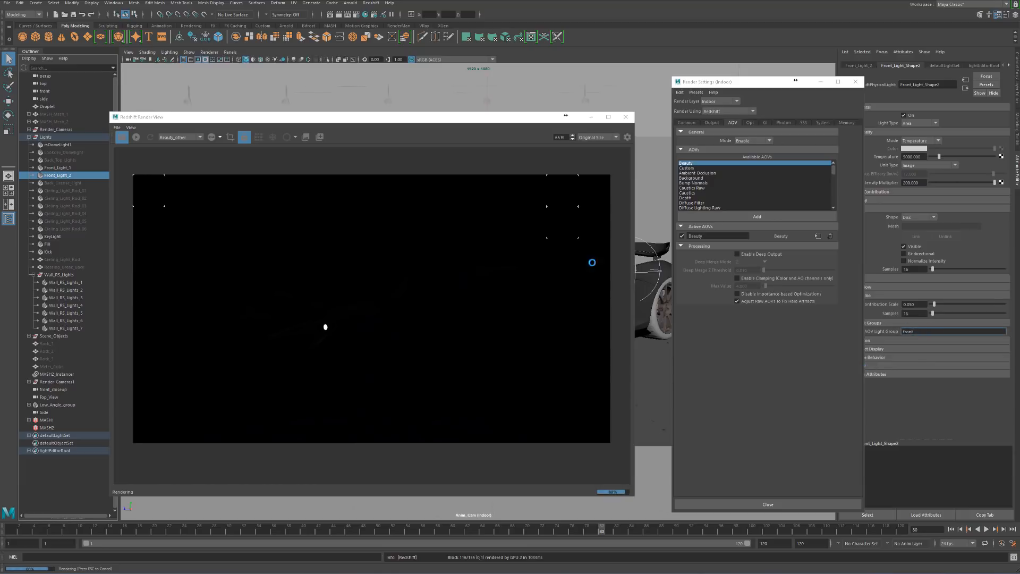
left_click(68, 168)
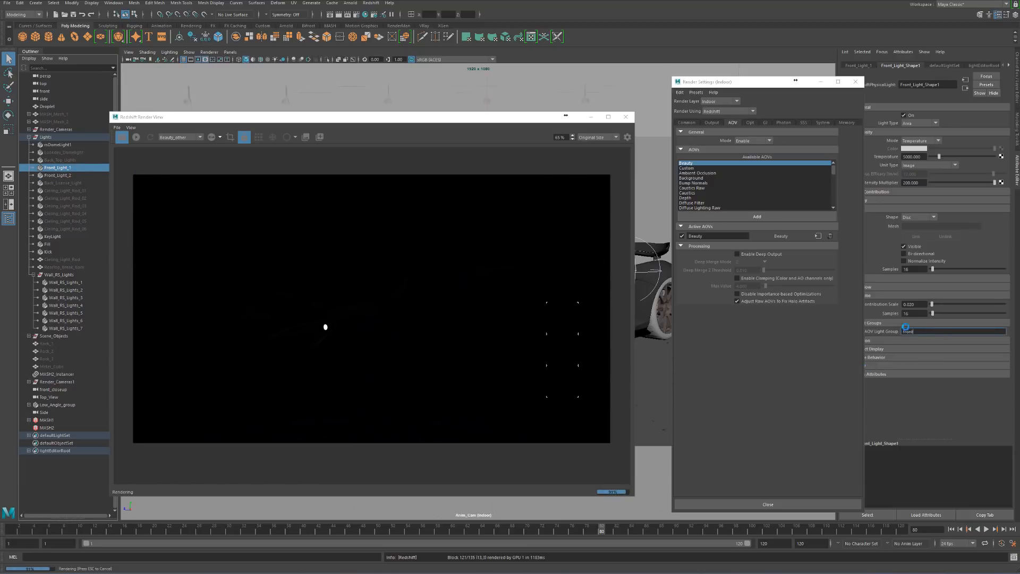
left_click(57, 236)
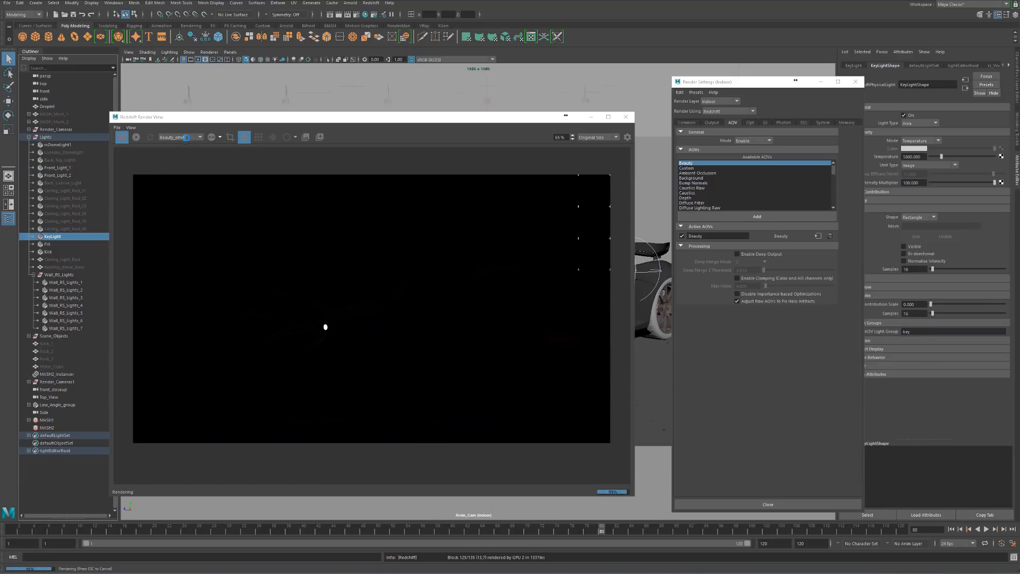
Display the full Beauty pass and step through the fill, front, key, kick, wall and dome light passes
left_click(186, 137)
left_click(184, 137)
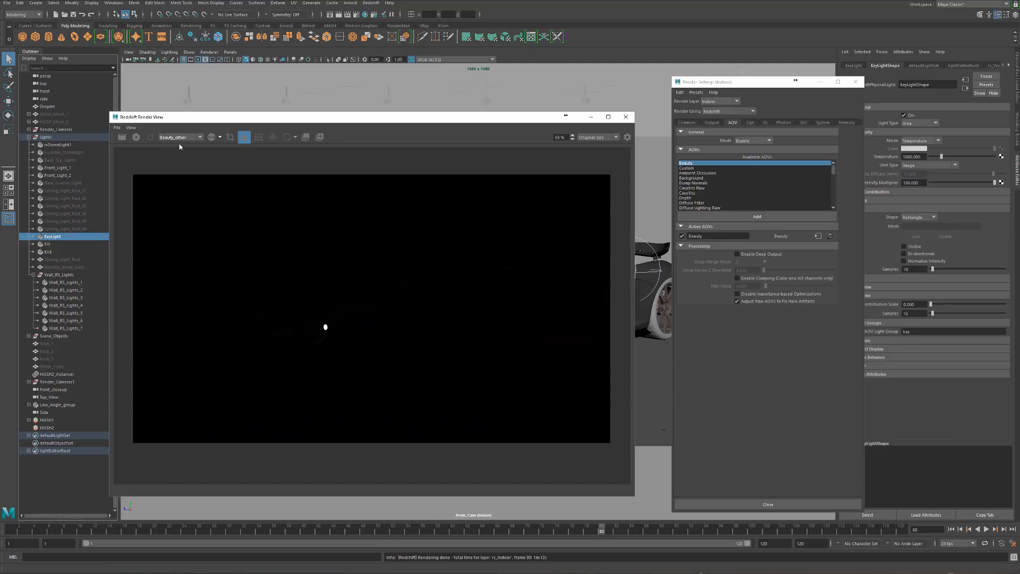
left_click(177, 137)
left_click(180, 144)
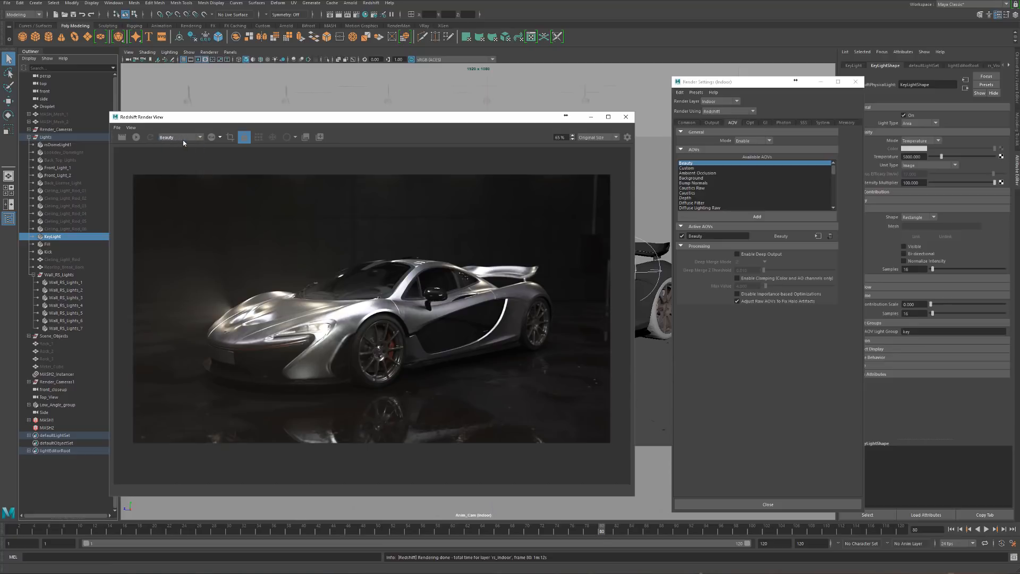
left_click(183, 140)
left_click(184, 154)
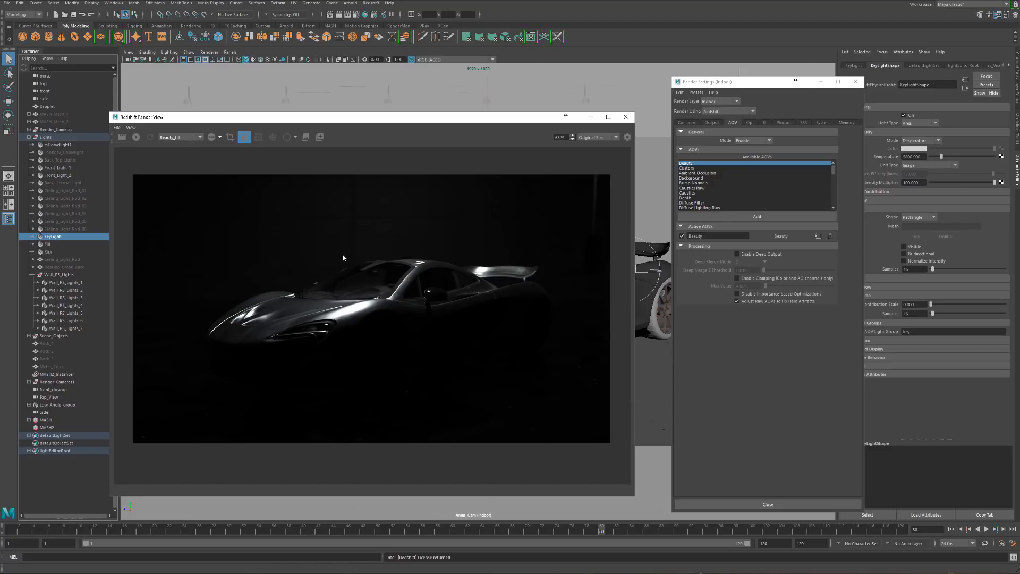
scroll(181, 139, "down", 1)
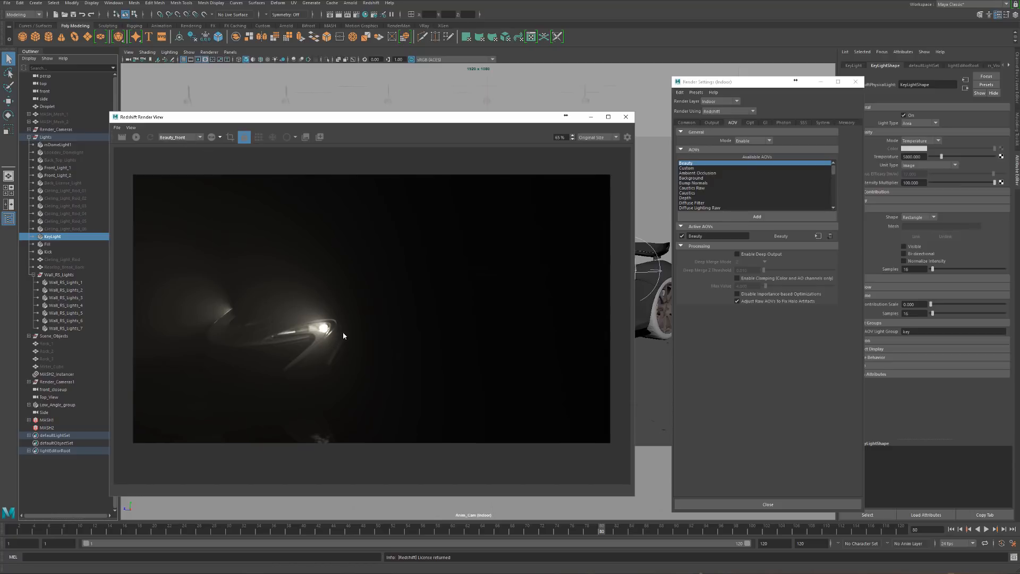
scroll(186, 140, "down", 1)
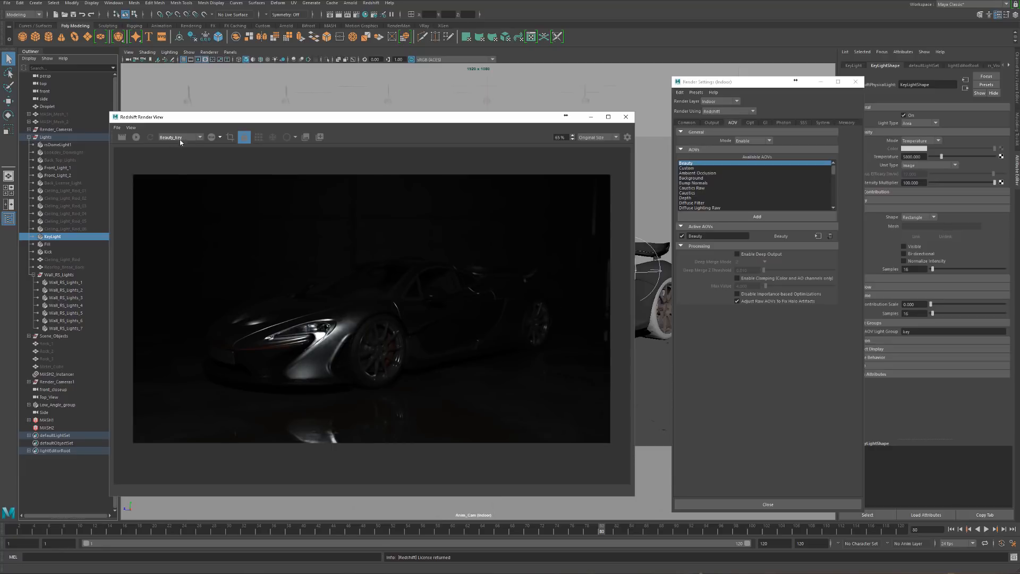
scroll(186, 140, "down", 1)
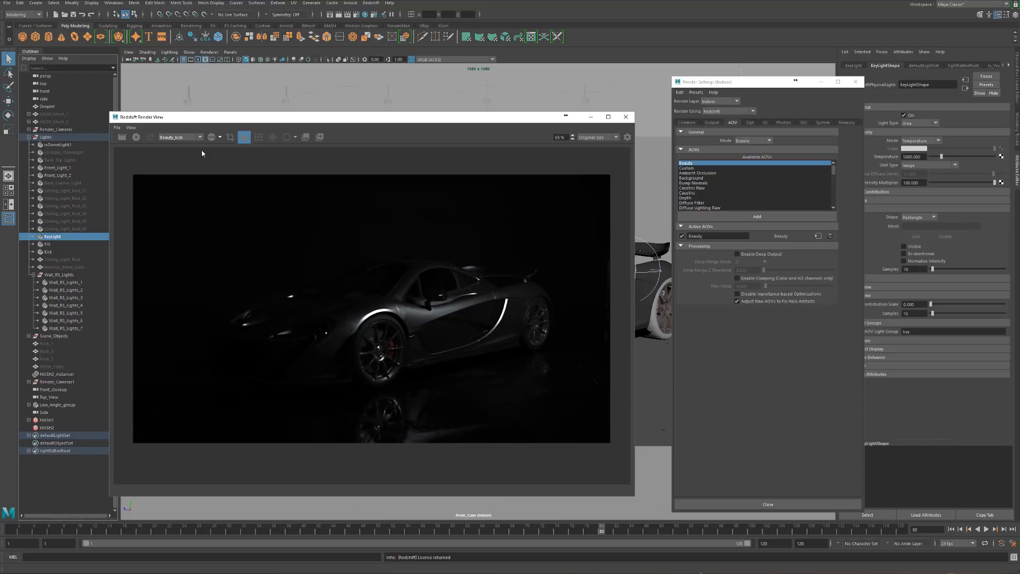
scroll(180, 139, "down", 1)
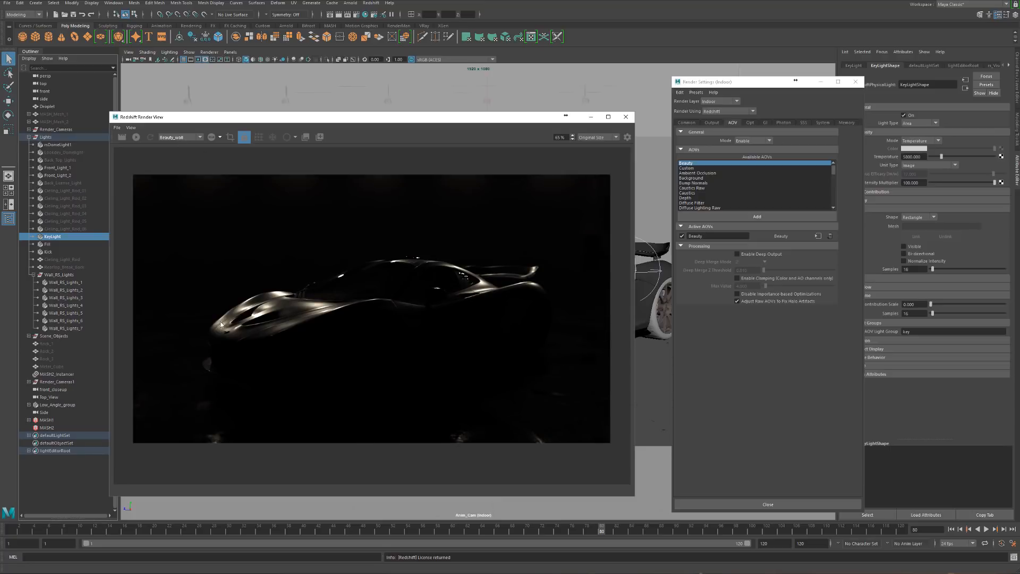
scroll(181, 140, "down", 1)
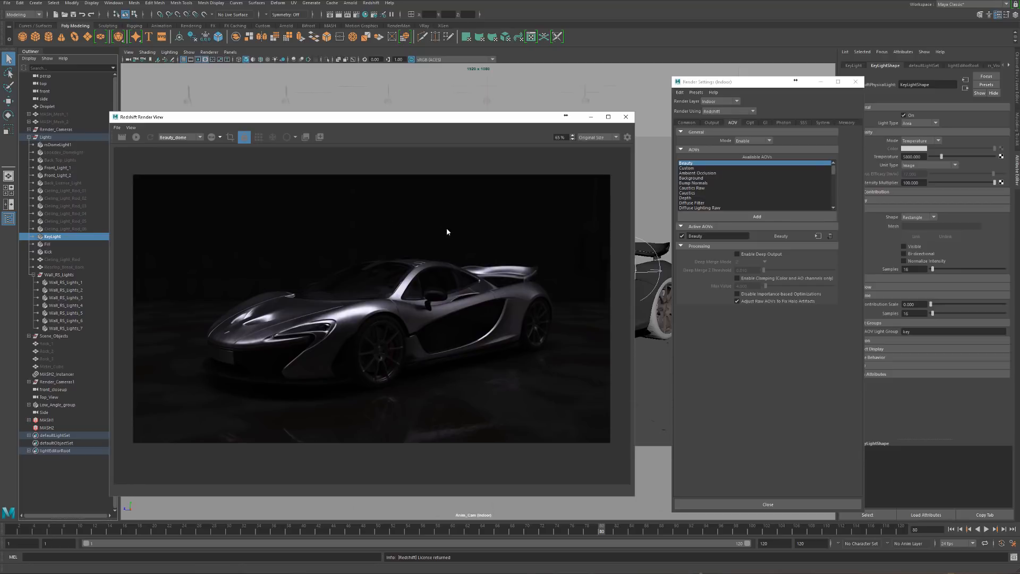
Compare the Beauty_front and Beauty_kick passes with the full Beauty pass in the Render View
scroll(362, 283, "up", 5)
scroll(361, 282, "down", 5)
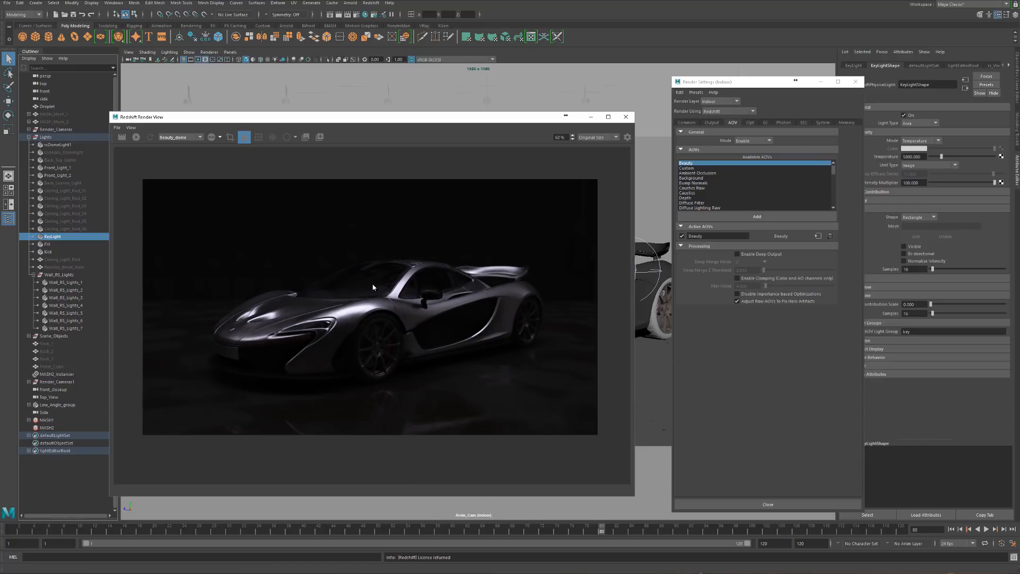
scroll(361, 282, "up", 1)
scroll(193, 140, "up", 2)
scroll(193, 138, "up", 2)
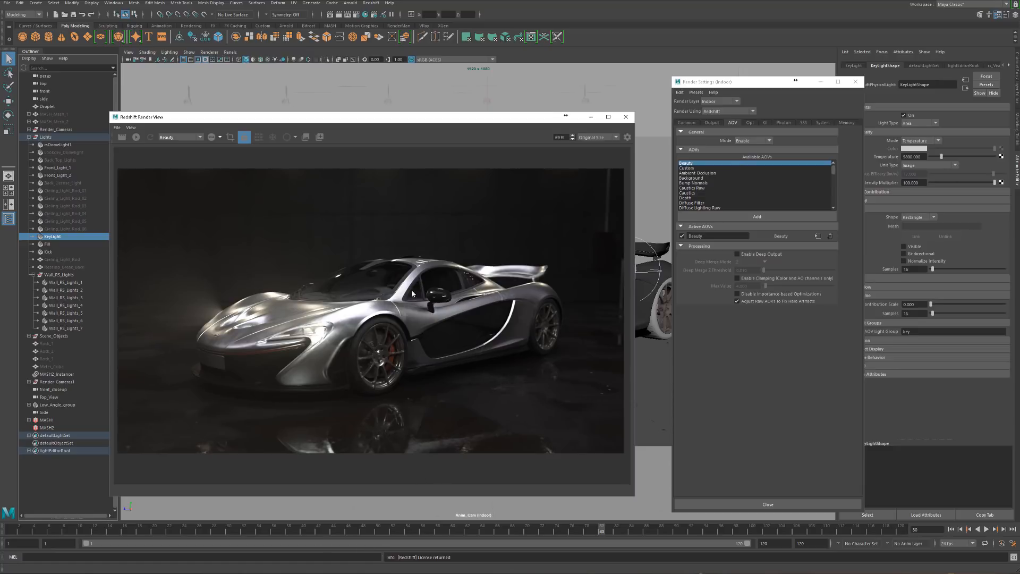
left_click(185, 137)
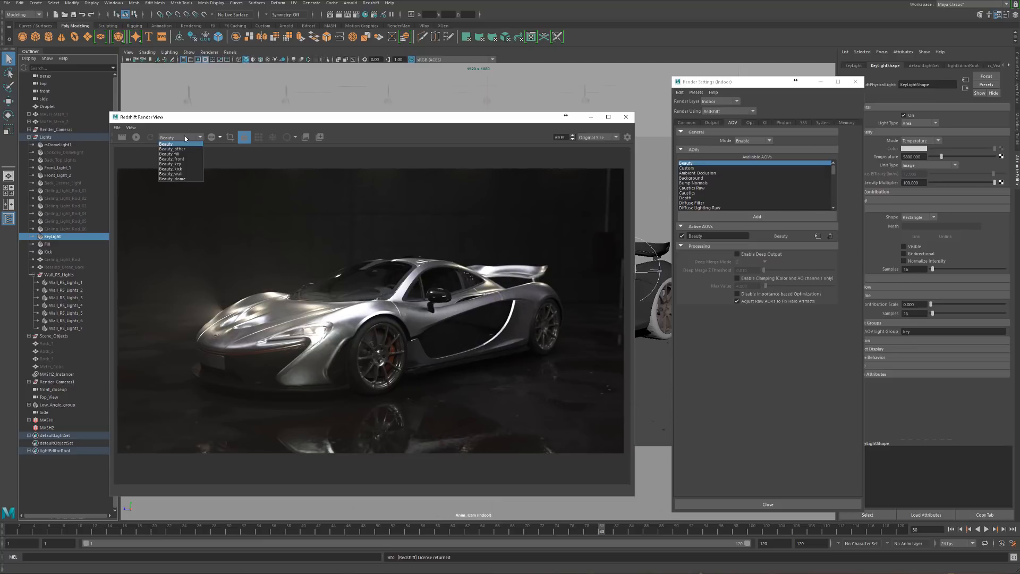
left_click(186, 158)
left_click(187, 136)
left_click(185, 168)
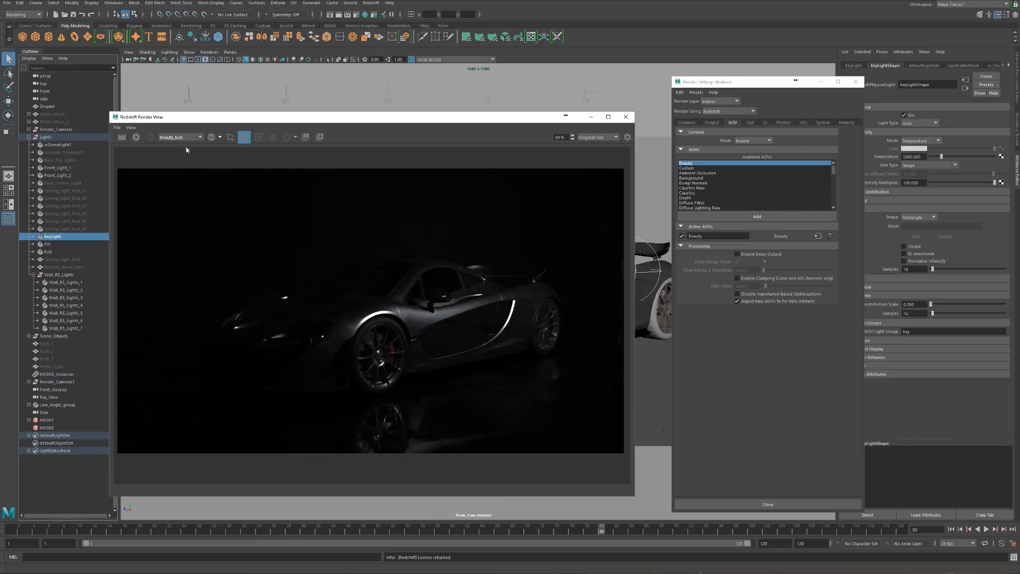
left_click(189, 138)
left_click(188, 144)
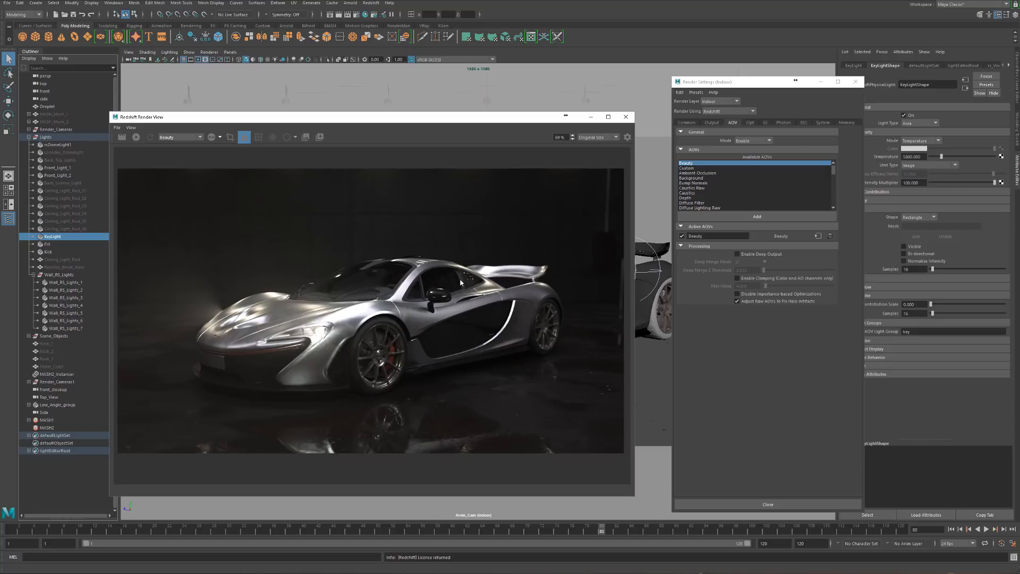
Remove the Beauty AOV from the active AOVs, look through the available AOVs, and uncover the Attribute Editor
left_click(831, 236)
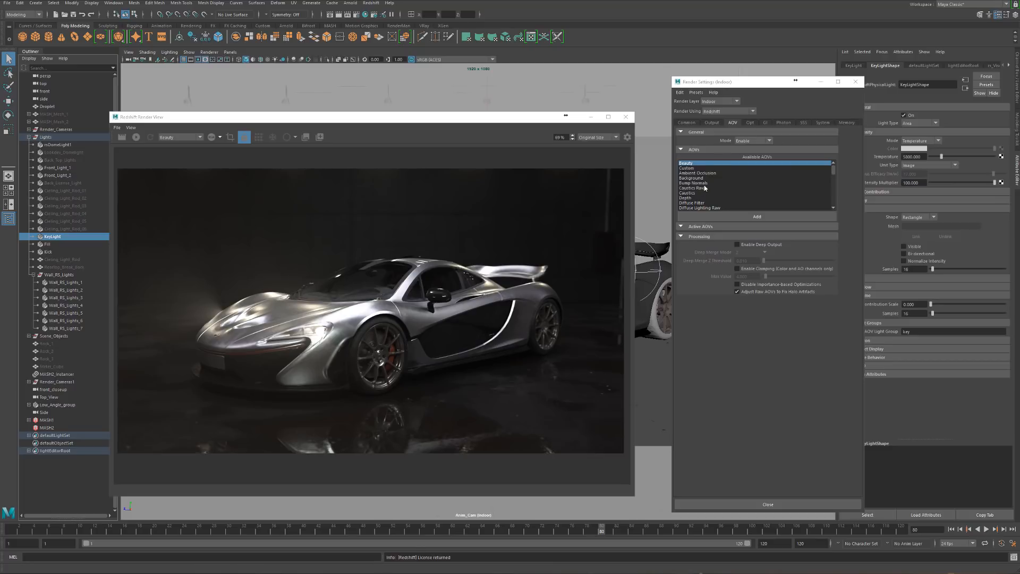
scroll(707, 186, "down", 10)
scroll(706, 201, "up", 10)
left_click_drag(768, 86, 726, 84)
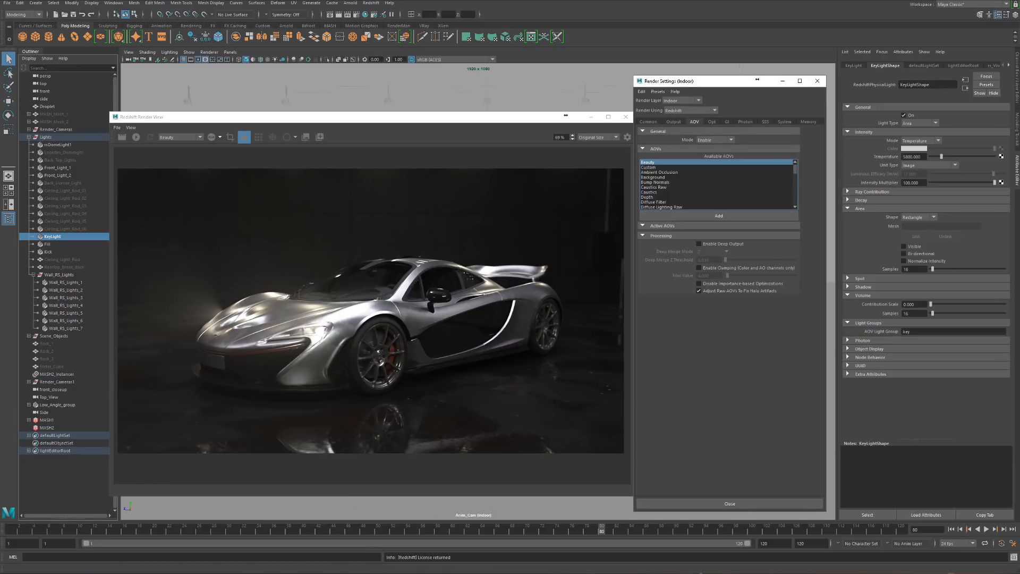
Switch to the browser and read the Redshift AOV Tutorial on image formats, the AOV recombination equation and the Nuke setup
left_click_drag(565, 573, 492, 112)
left_click_drag(731, 410, 791, 505)
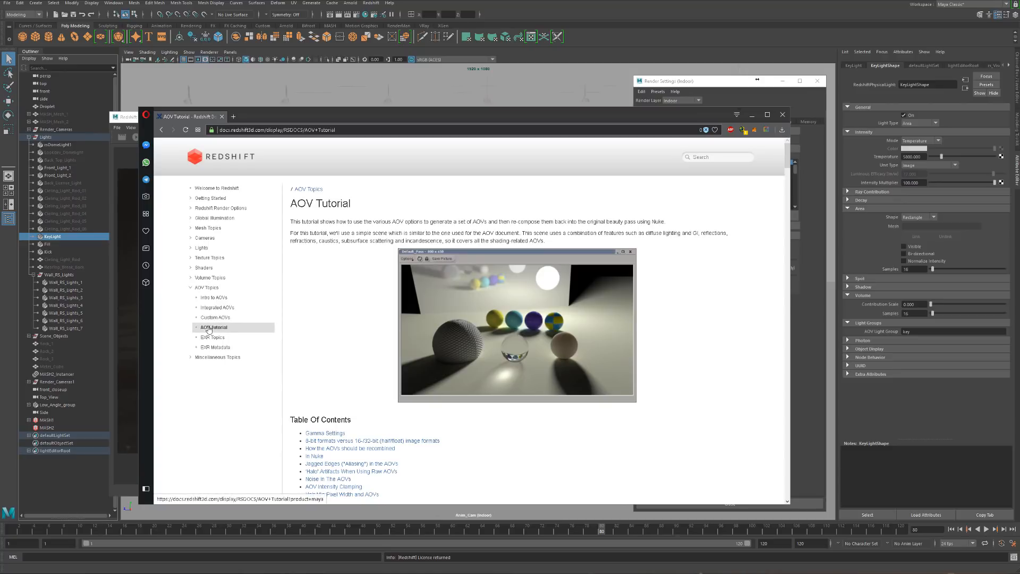
scroll(494, 336, "down", 6)
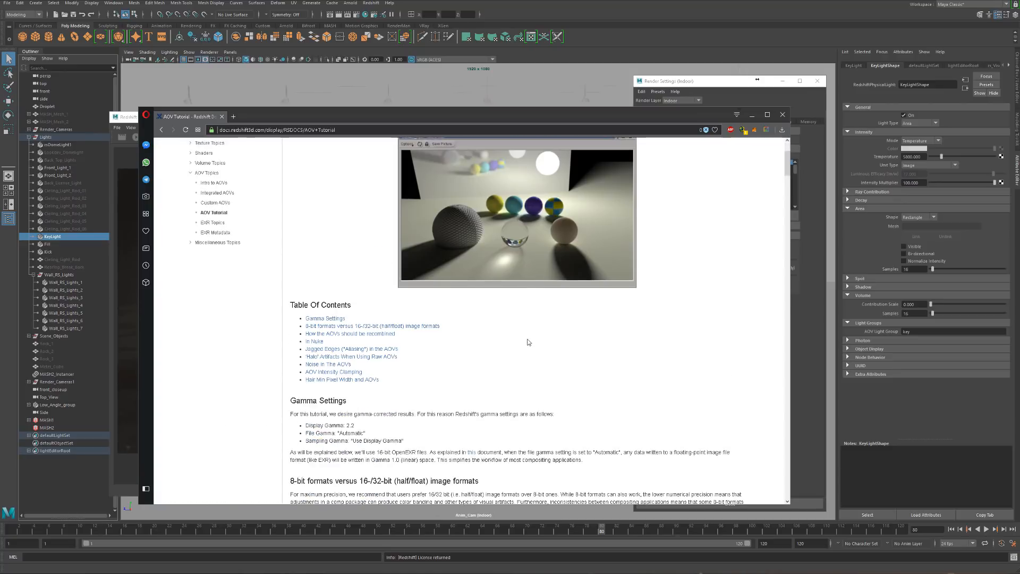
scroll(483, 300, "up", 3)
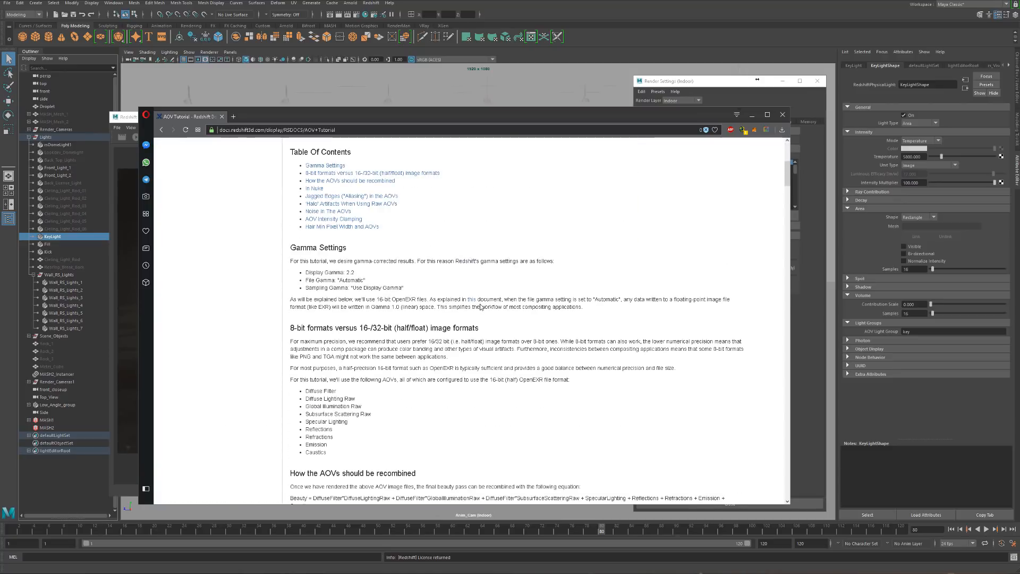
scroll(473, 318, "down", 4)
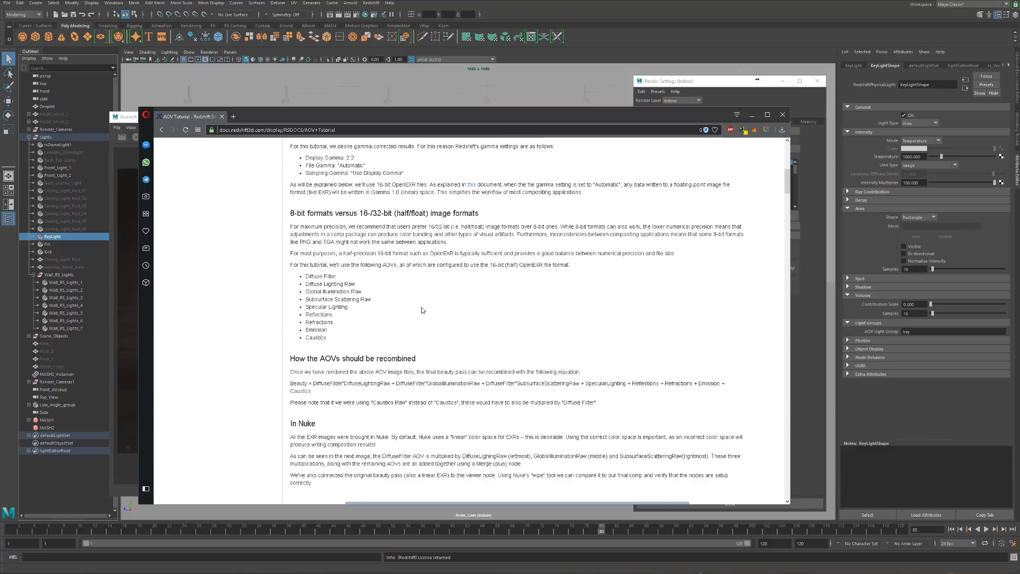
scroll(425, 309, "up", 2)
scroll(428, 309, "down", 6)
scroll(428, 310, "down", 15)
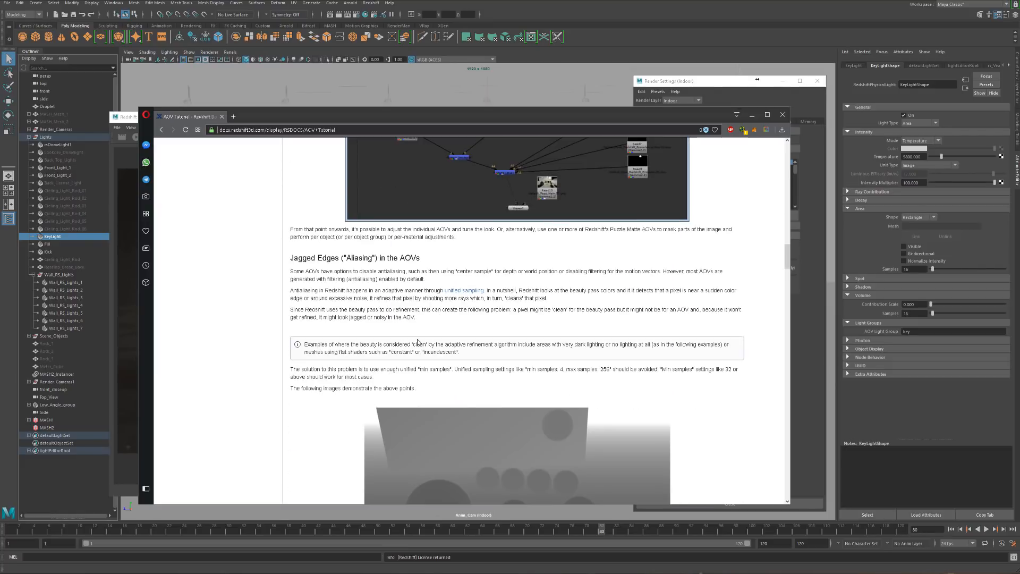
scroll(325, 322, "up", 8)
scroll(426, 321, "down", 3)
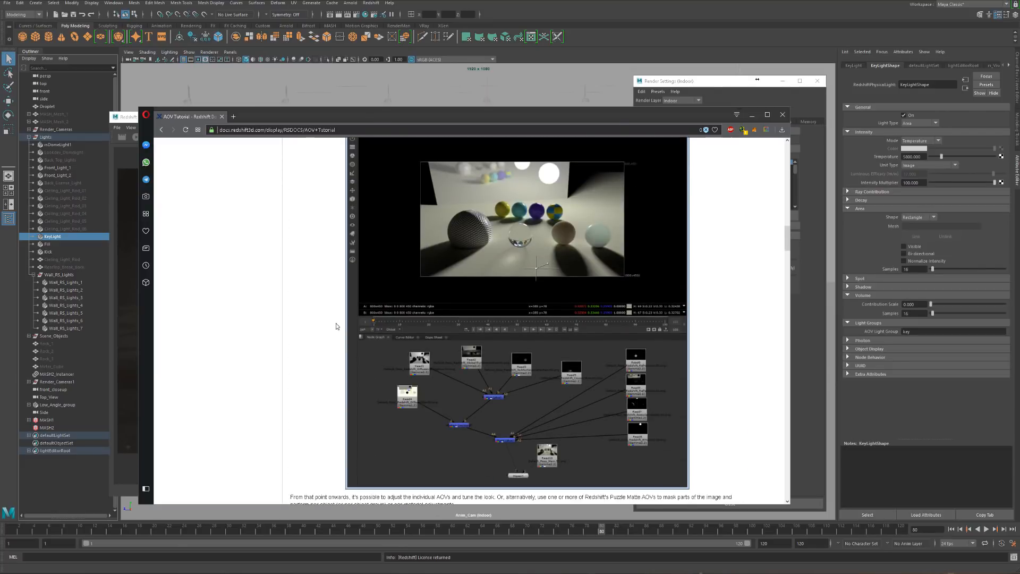
scroll(426, 321, "up", 6)
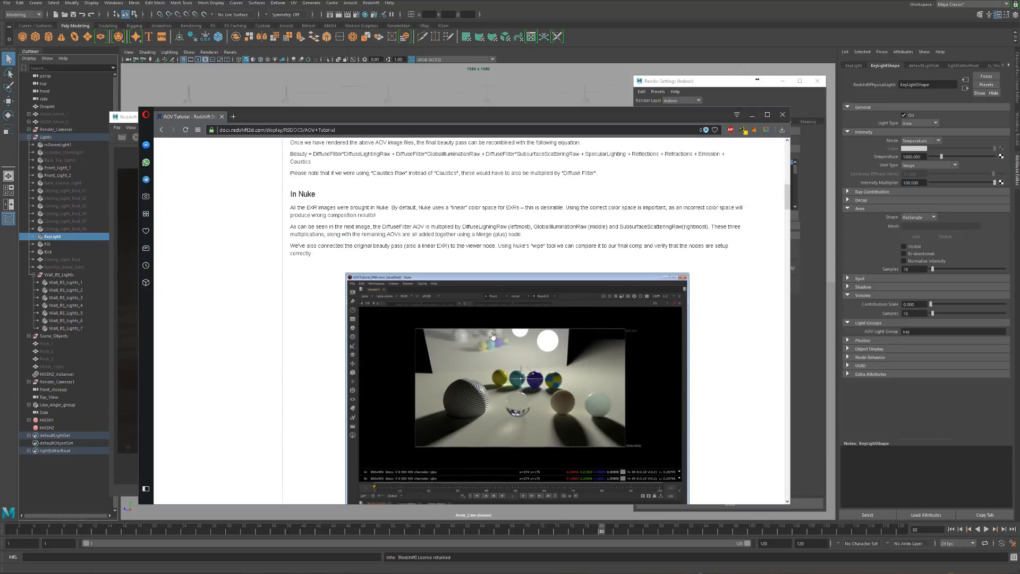
Reread the AOV Tutorial's list of required AOVs and highlight the equation for recombining them into Beauty
scroll(491, 334, "up", 10)
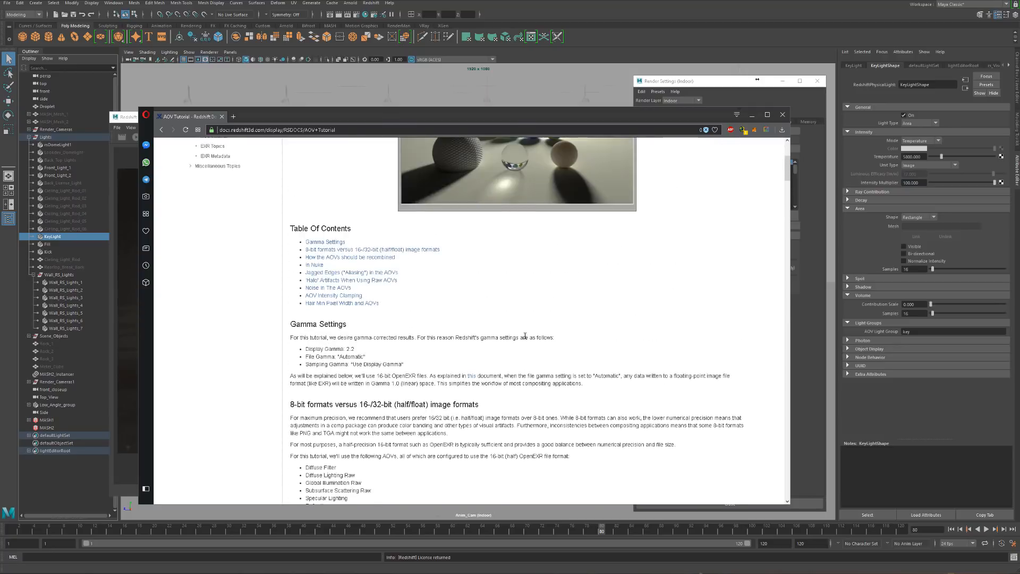
scroll(522, 331, "up", 2)
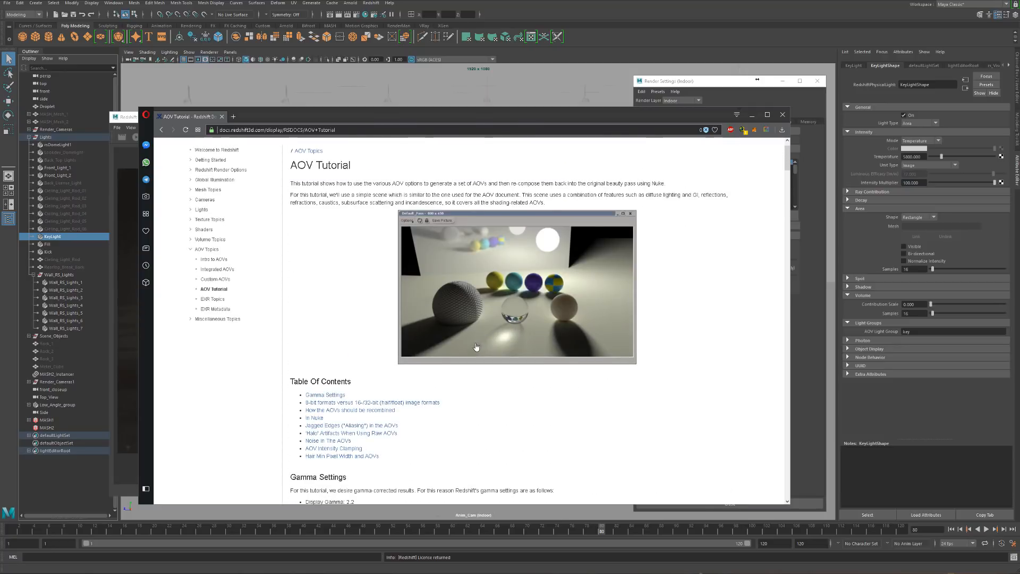
scroll(437, 359, "down", 3)
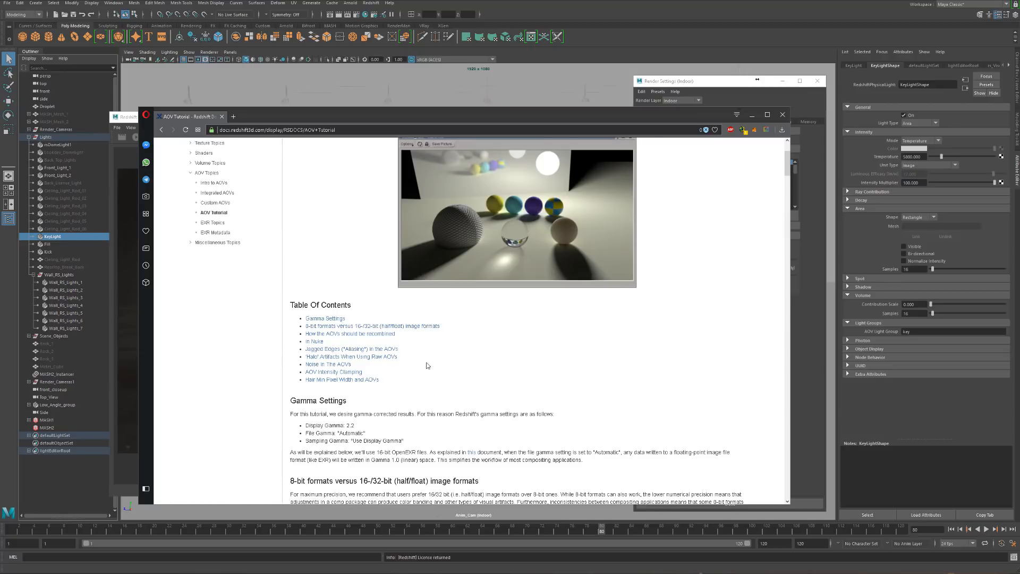
scroll(419, 372, "down", 2)
scroll(412, 375, "down", 2)
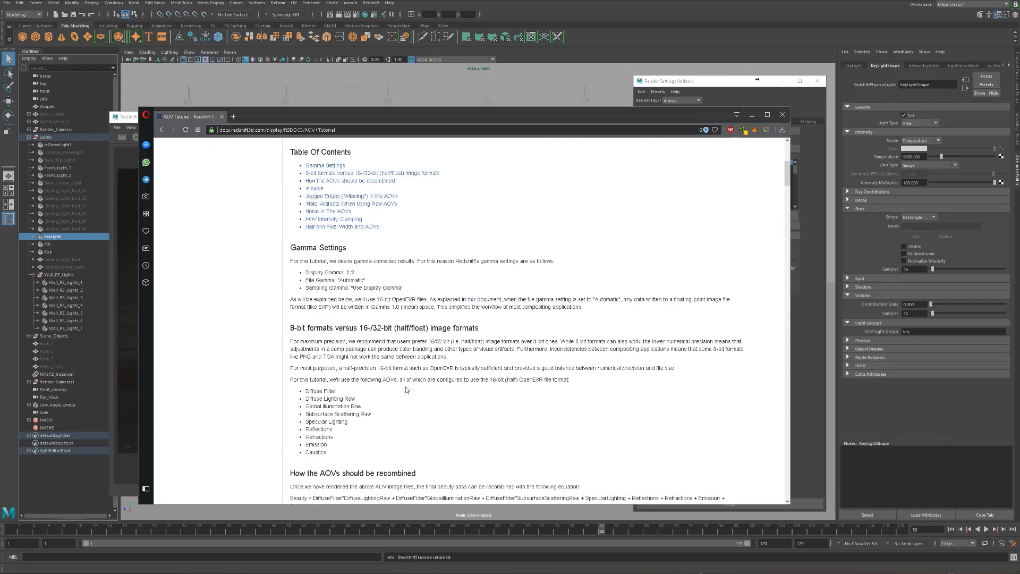
scroll(406, 388, "down", 2)
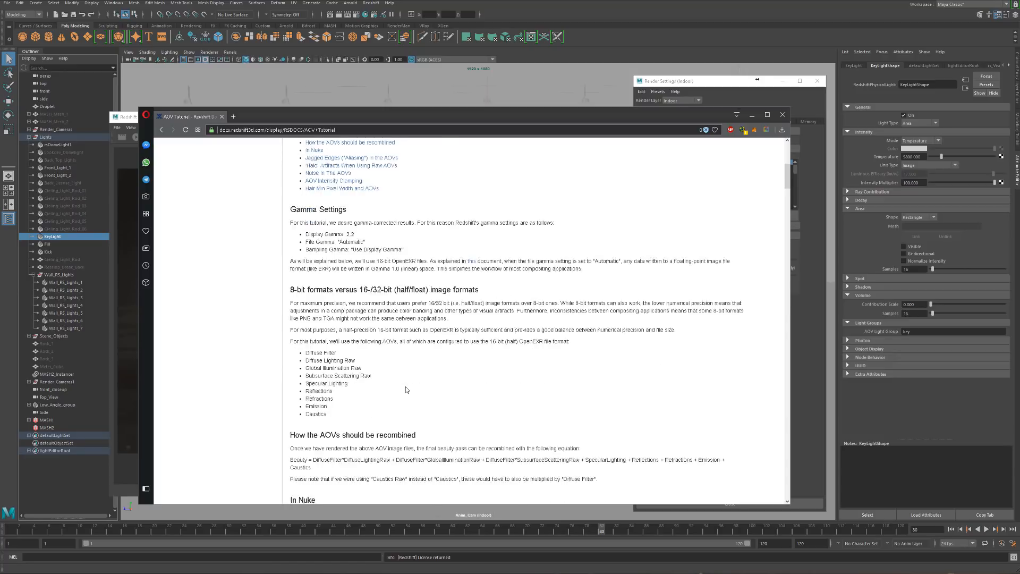
scroll(406, 387, "down", 2)
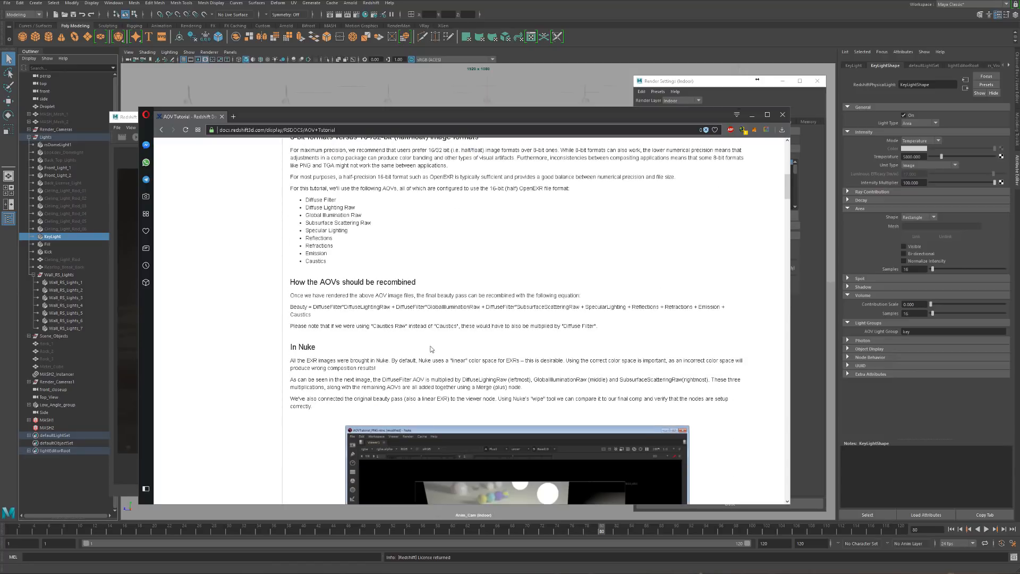
scroll(415, 338, "up", 2, "ctrl")
scroll(477, 380, "down", 3)
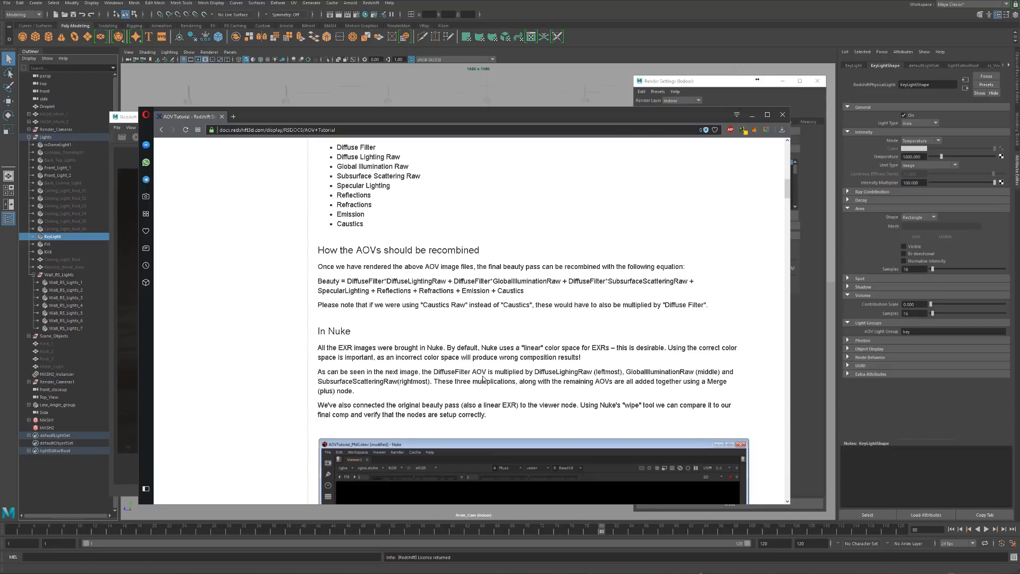
mouse_move(317, 267)
left_mouse_down()
mouse_move(523, 291)
mouse_move(320, 286)
left_mouse_up()
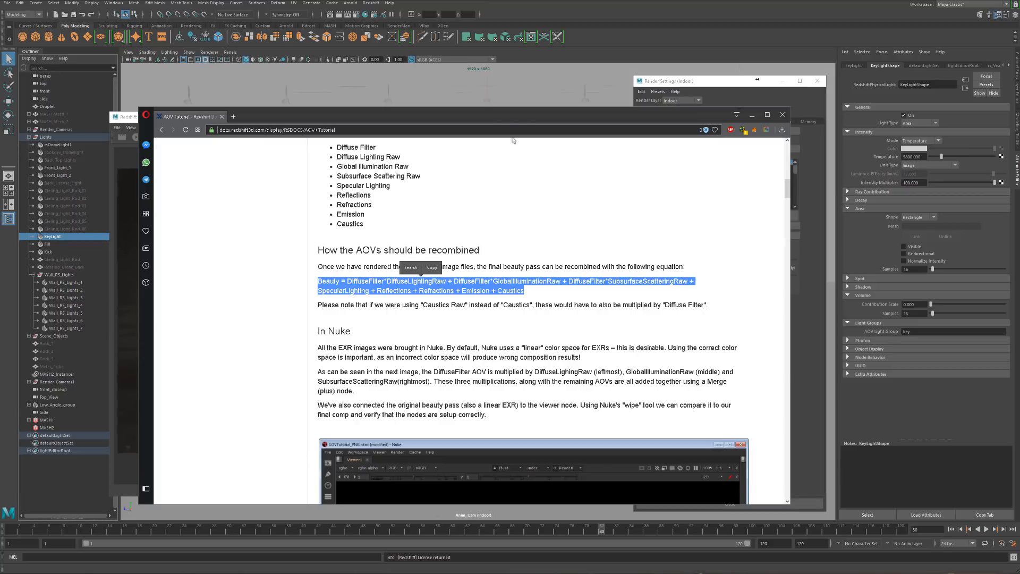
left_click(540, 308)
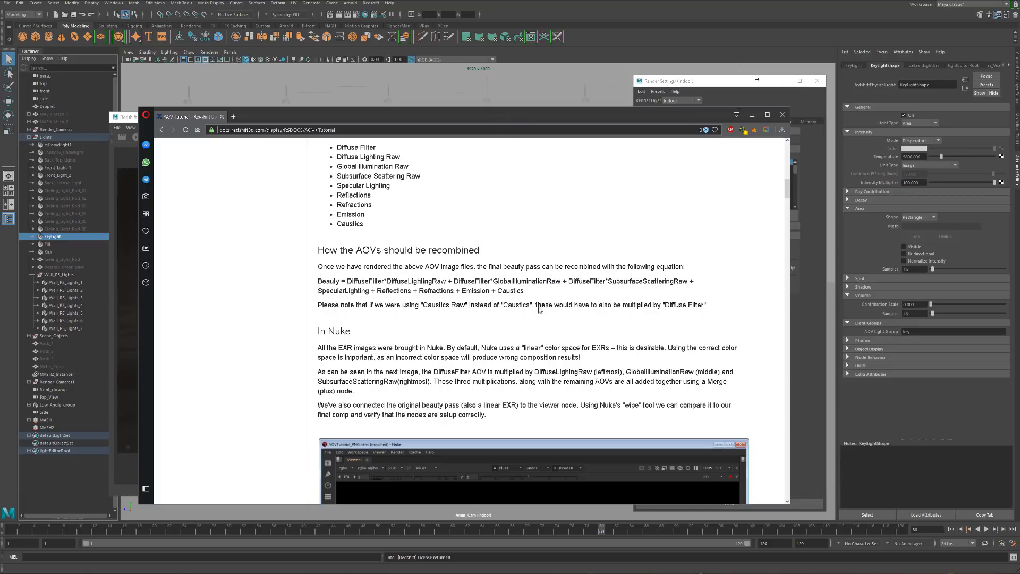
Examine the tutorial's Nuke node setup and PNG notes, and return to the DiffuseFilter terms of the recombination equation
scroll(518, 324, "down", 2)
scroll(477, 320, "up", 2)
scroll(499, 316, "down", 5)
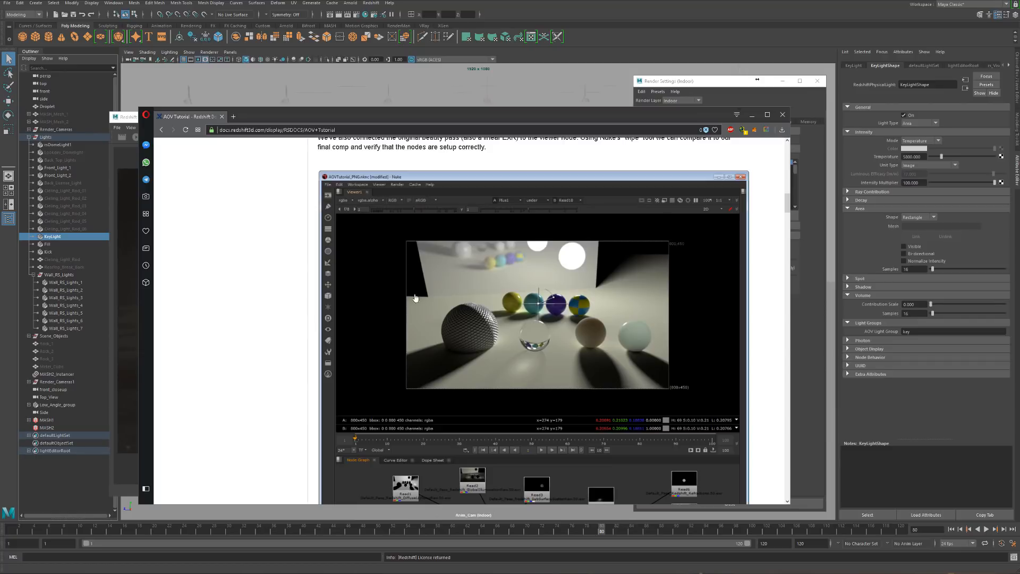
scroll(347, 265, "down", 3)
scroll(361, 274, "up", 9)
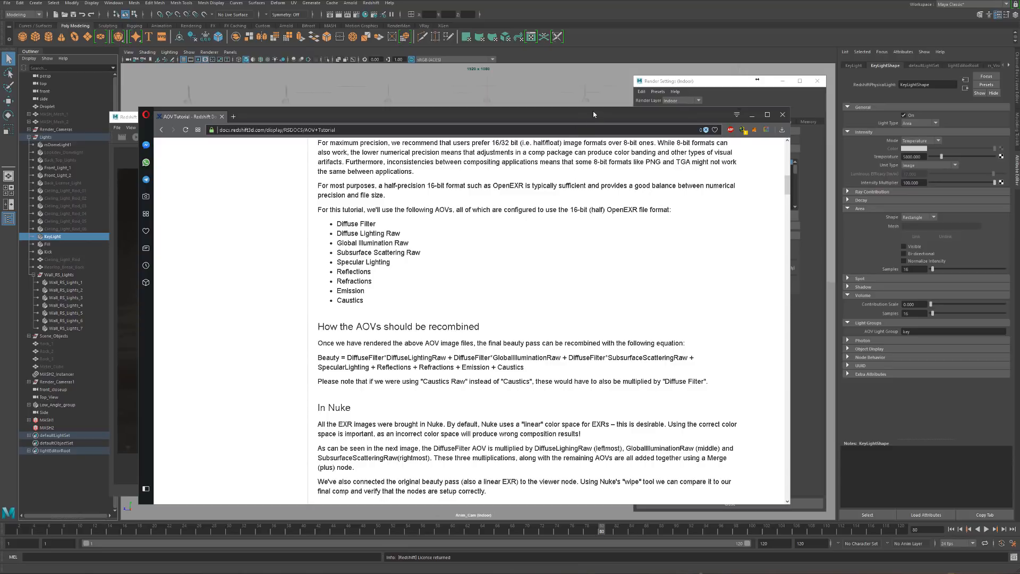
scroll(556, 184, "down", 10)
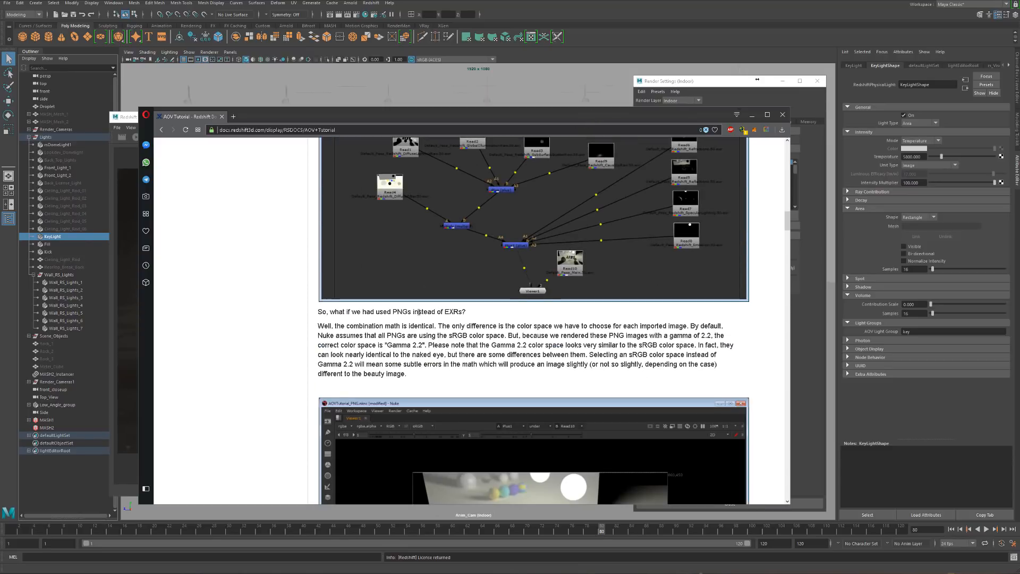
scroll(595, 251, "up", 10)
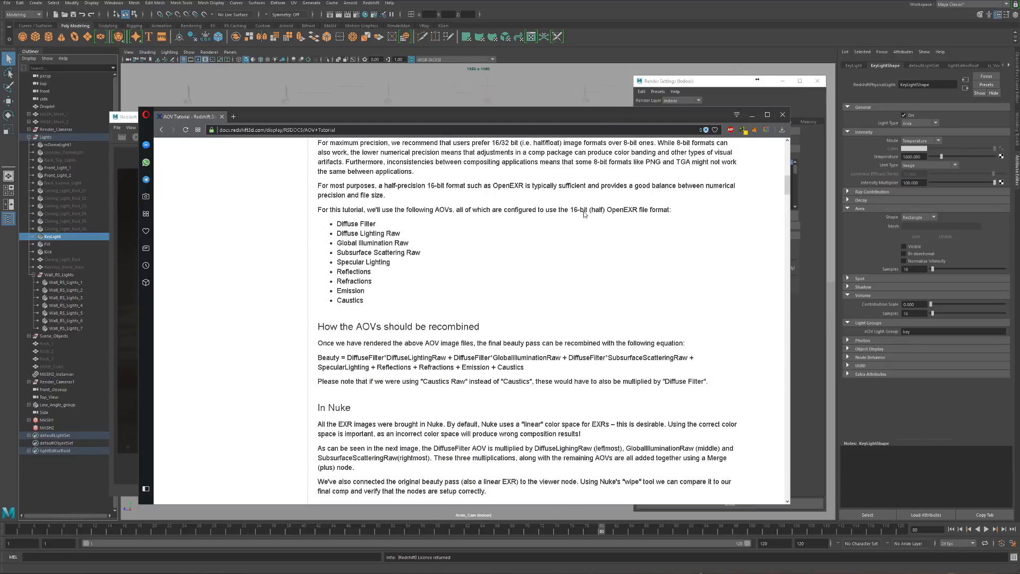
scroll(539, 306, "down", 2)
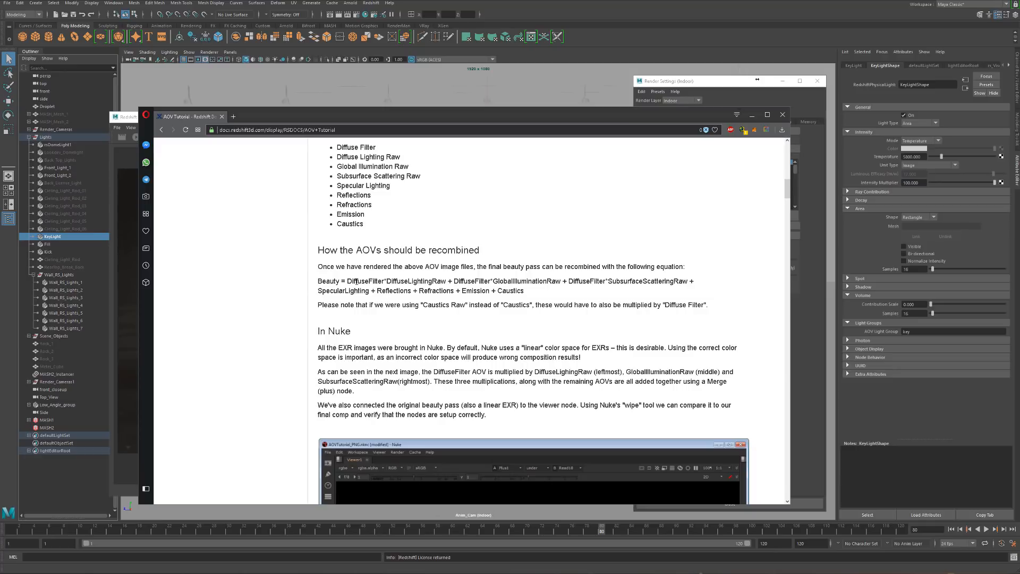
left_click_drag(347, 281, 536, 282)
Switch back to Maya and add the Diffuse Filter, Diffuse Lighting Raw and Global Illumination Raw AOVs
left_click_drag(555, 117, 483, 573)
left_click(674, 177)
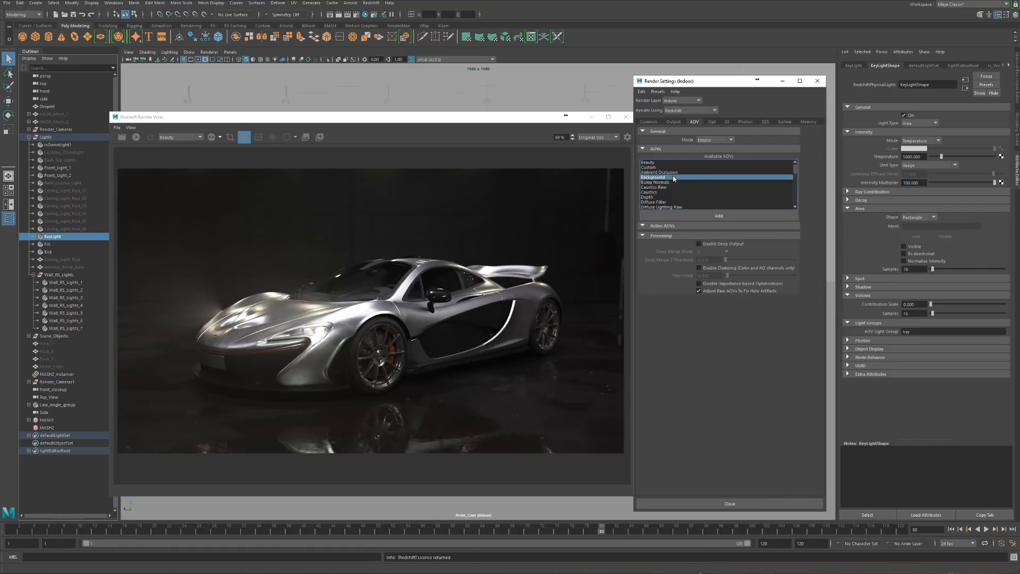
scroll(676, 197, "down", 1)
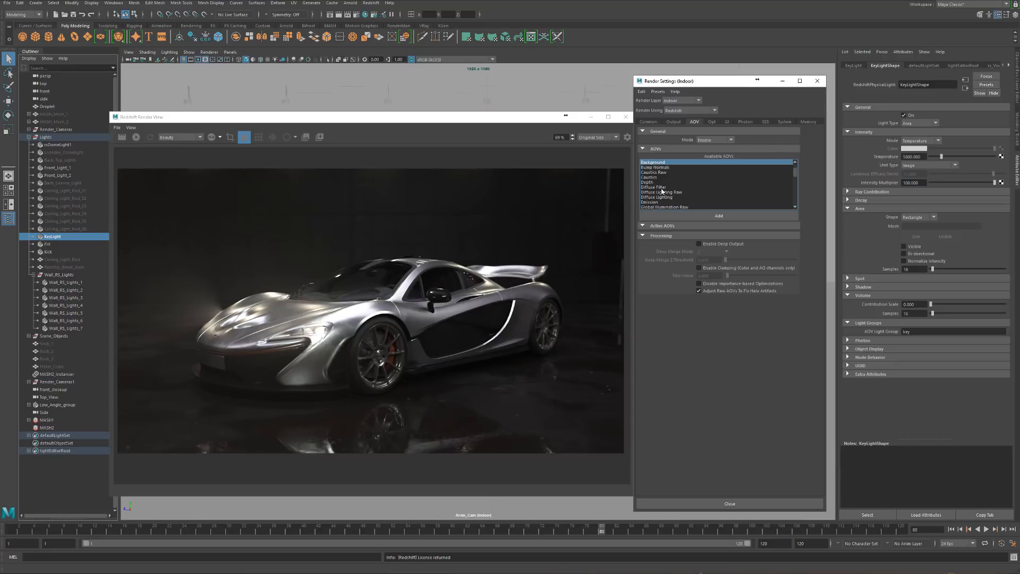
left_click(663, 188)
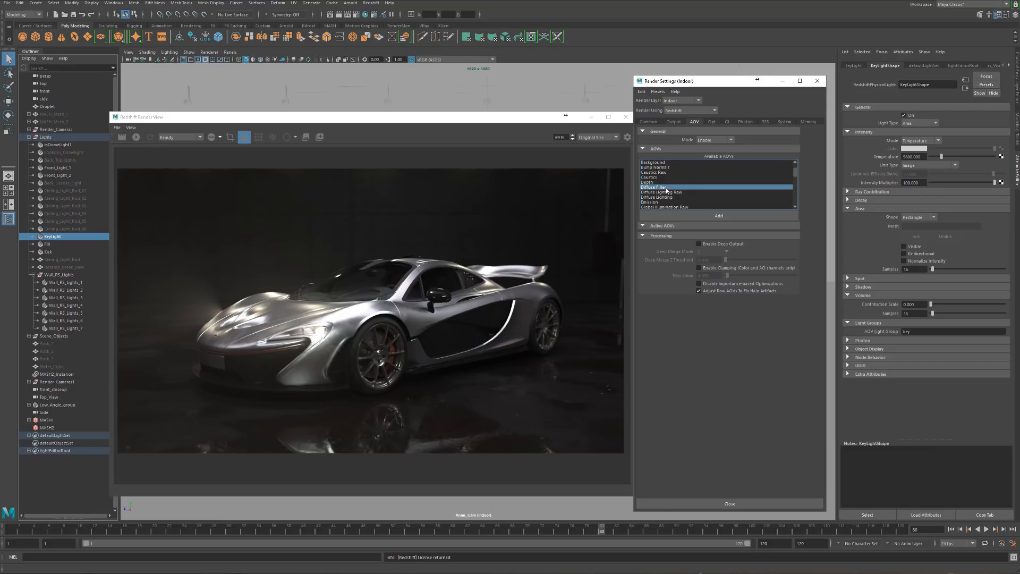
double_click(667, 189)
double_click(676, 192)
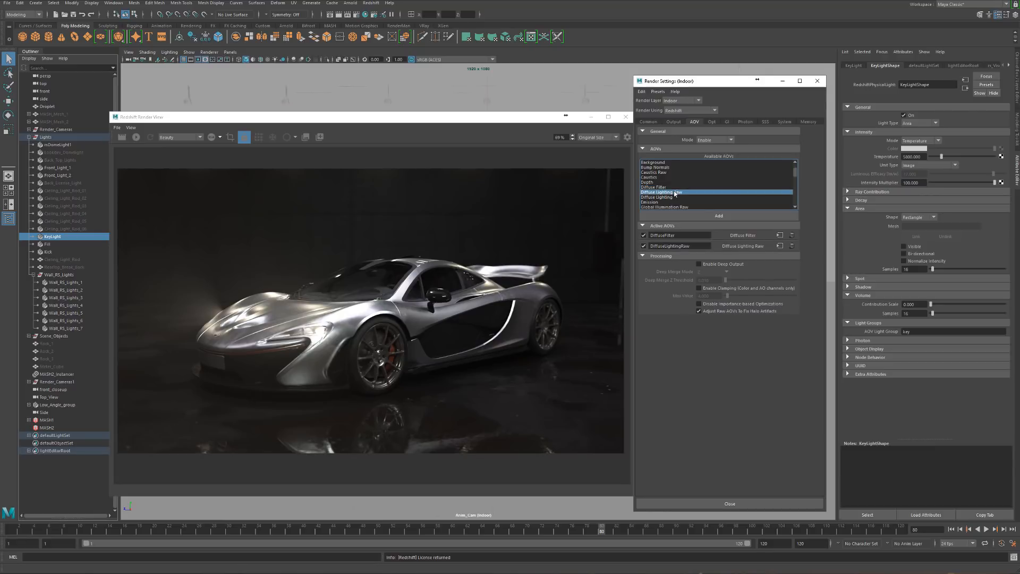
scroll(692, 197, "down", 1)
left_click(684, 192)
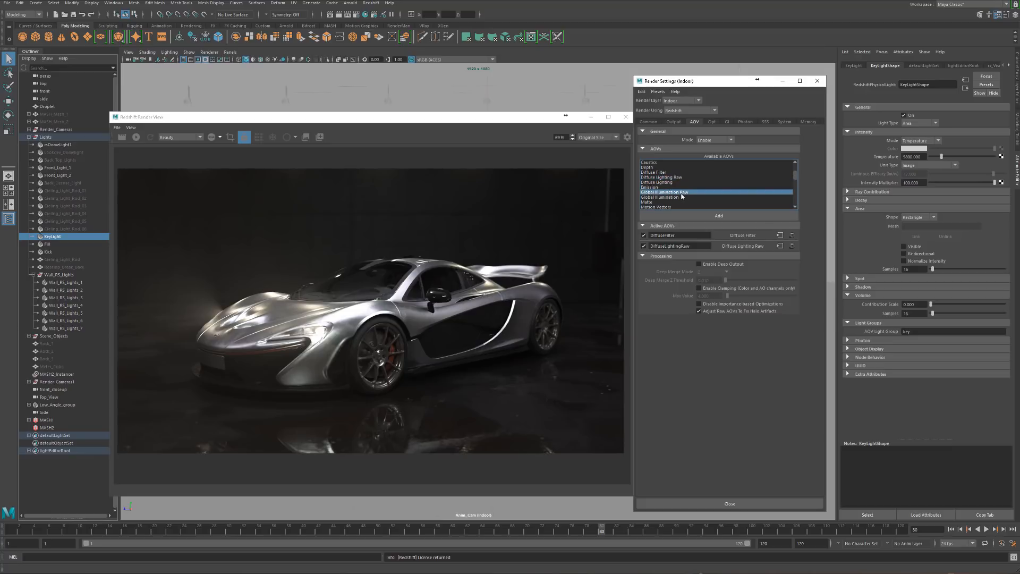
left_click(681, 215)
Add the Reflections AOV and enable All Light Groups for it, keeping Global AOV set to All
scroll(692, 184, "down", 3)
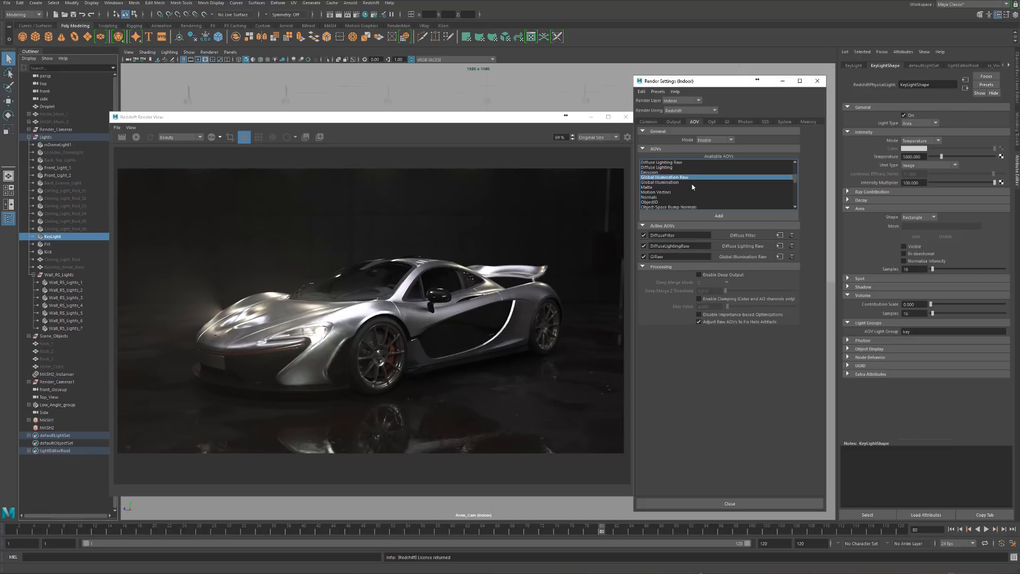
scroll(688, 192, "down", 1)
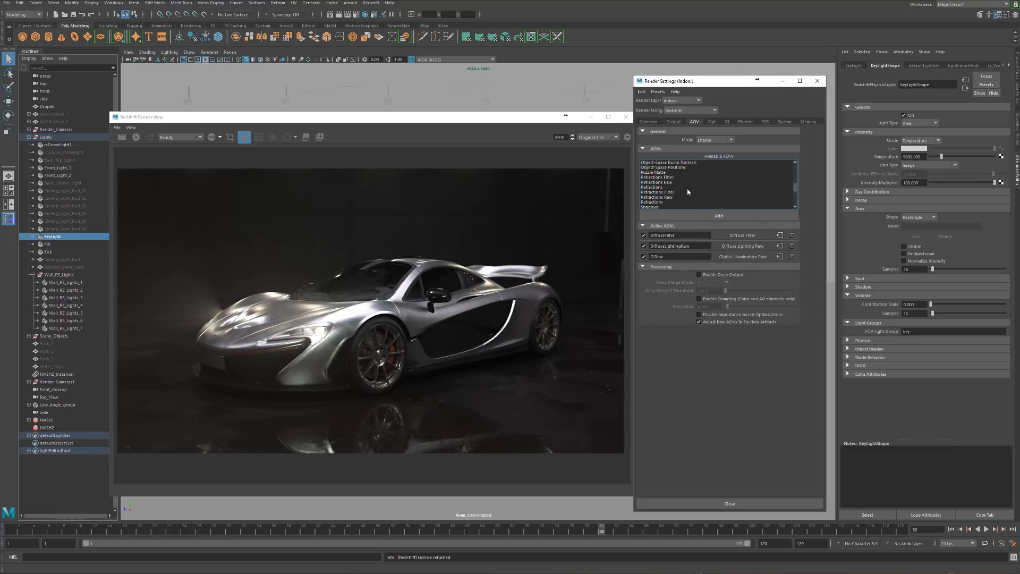
double_click(656, 188)
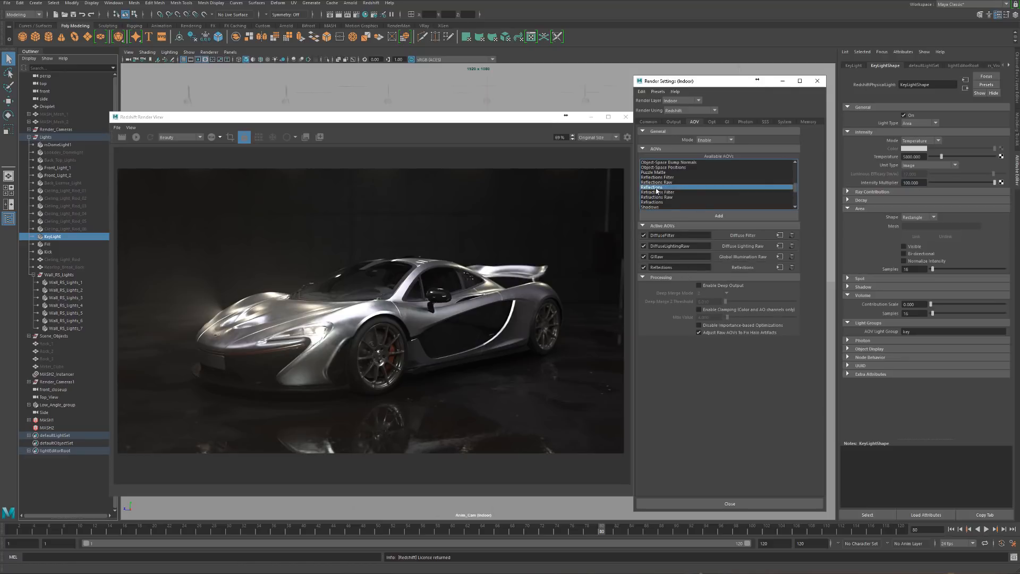
left_click(780, 268)
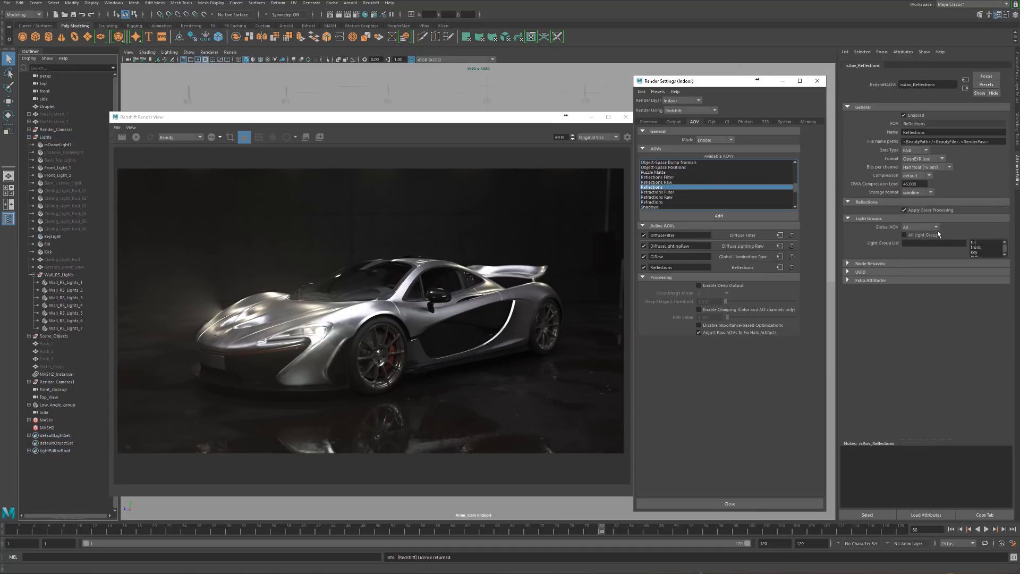
left_click(922, 236)
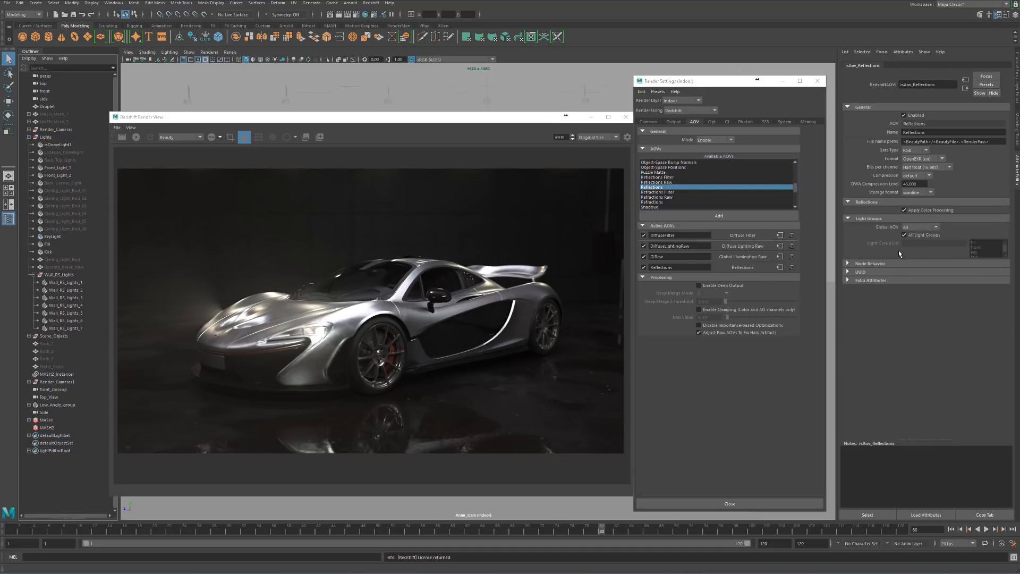
left_click(925, 227)
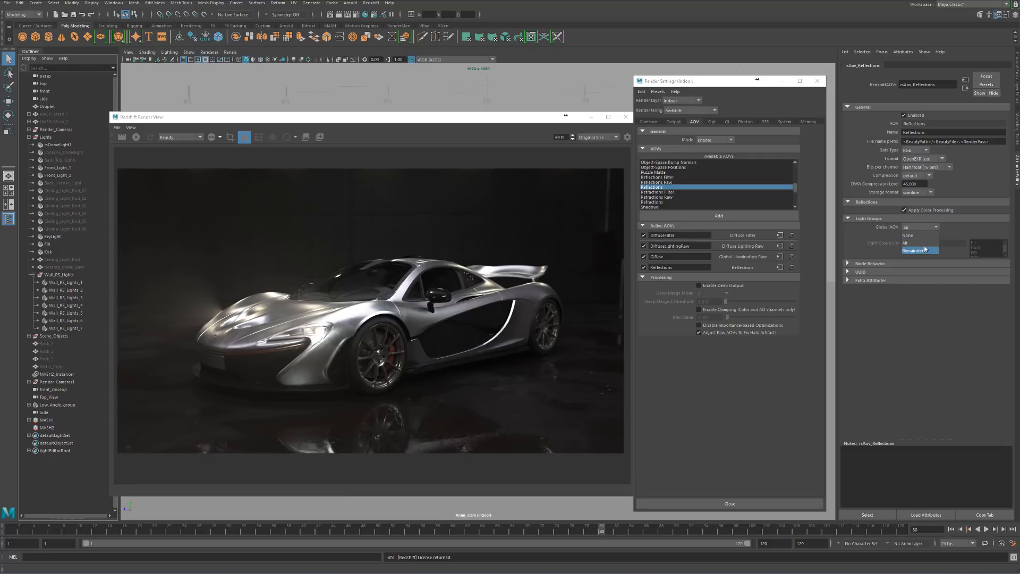
left_click(937, 227)
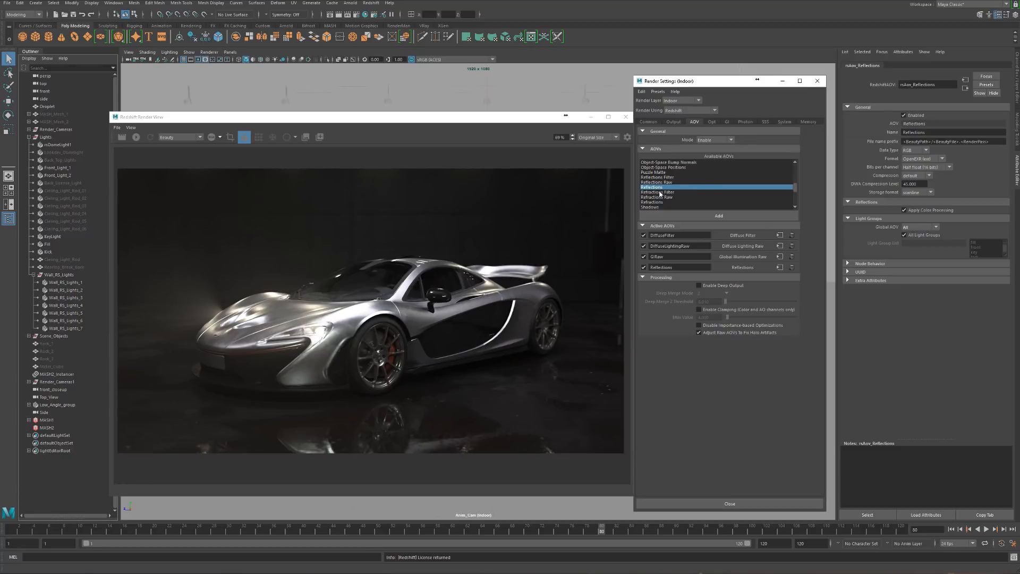
Add the Refractions AOV and enable All Light Groups in its attributes
left_click(664, 192)
left_click(662, 203)
double_click(663, 204)
left_click(780, 278)
left_click(922, 235)
left_click(921, 236)
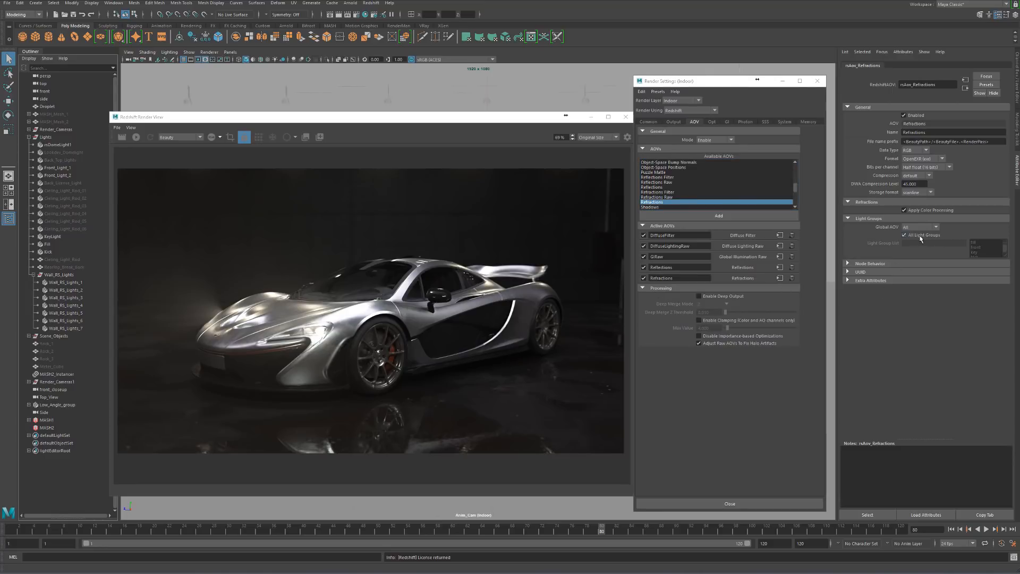
Add the Specular Lighting AOV and enable All Light Groups in its attributes
scroll(697, 190, "down", 1)
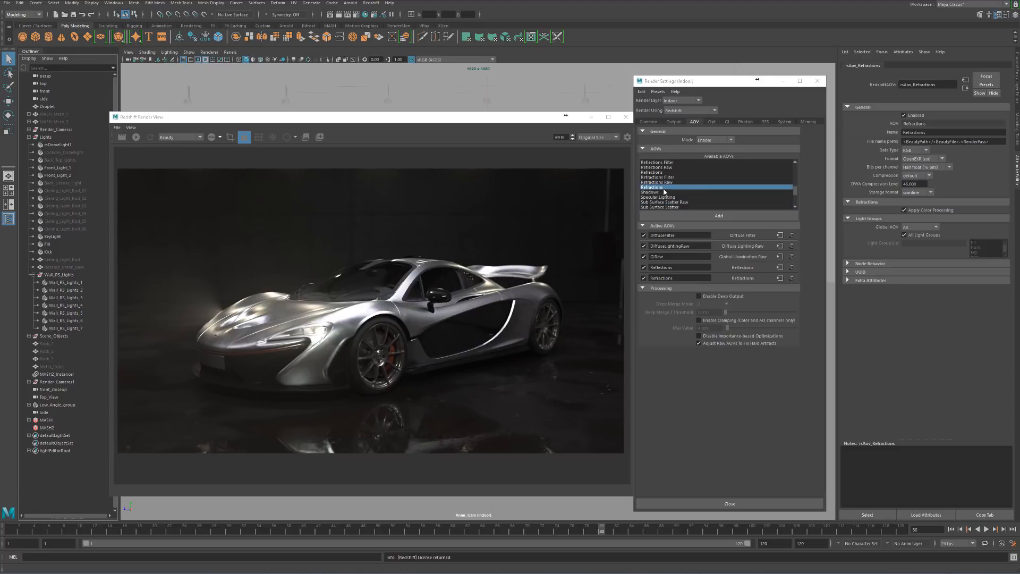
left_click(669, 192)
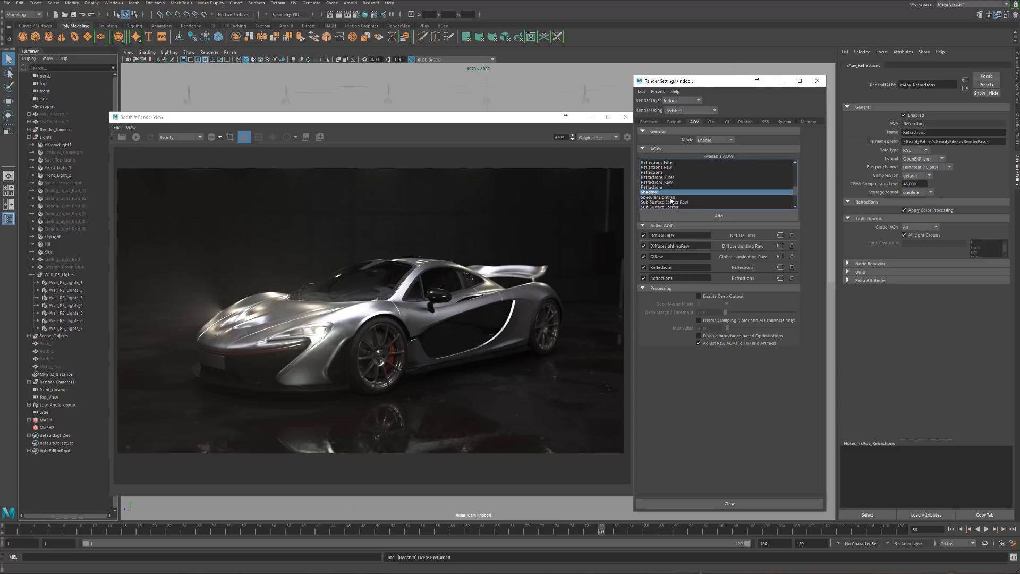
left_click(664, 197)
left_click(719, 216)
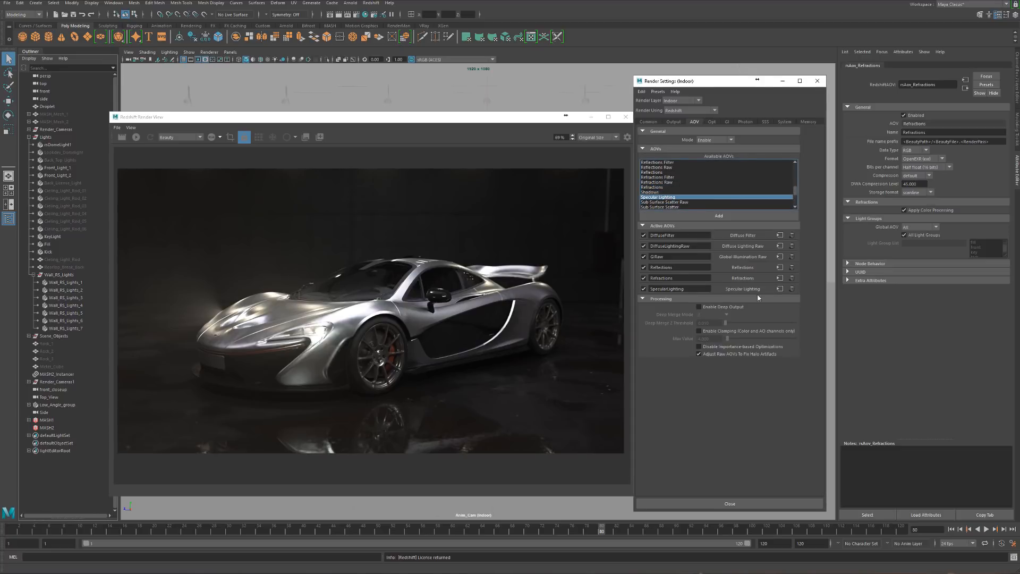
left_click(780, 288)
left_click(913, 235)
left_click(916, 237)
Add the Volume Lighting AOV and enable All Light Groups in its attributes
scroll(700, 191, "down", 1)
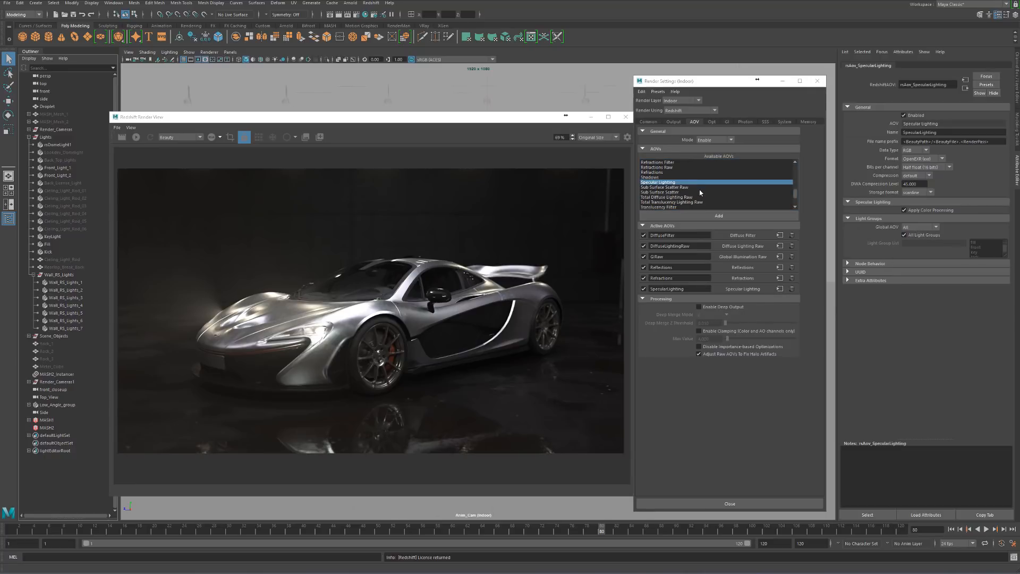
scroll(700, 193, "down", 1)
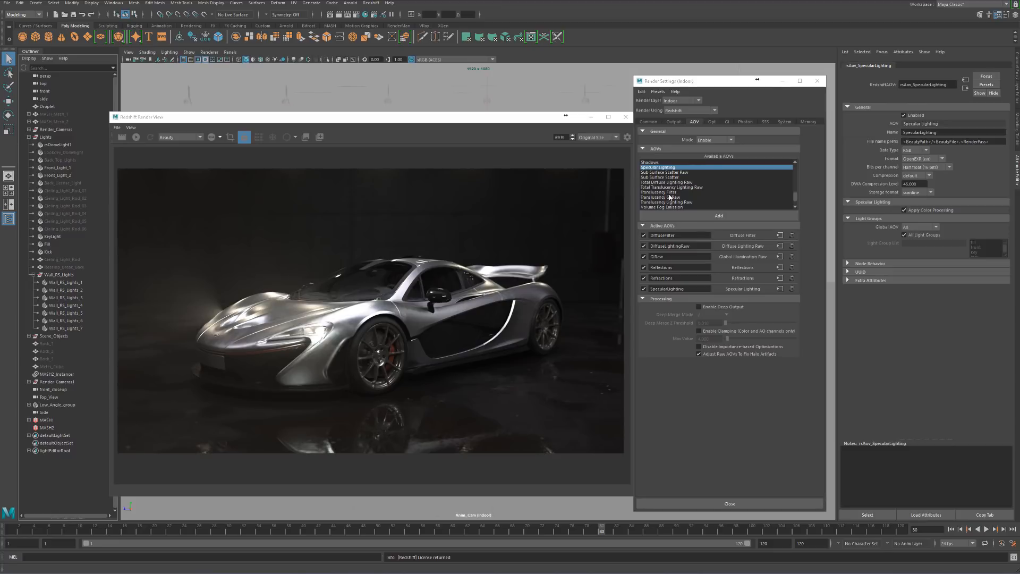
scroll(670, 197, "down", 1)
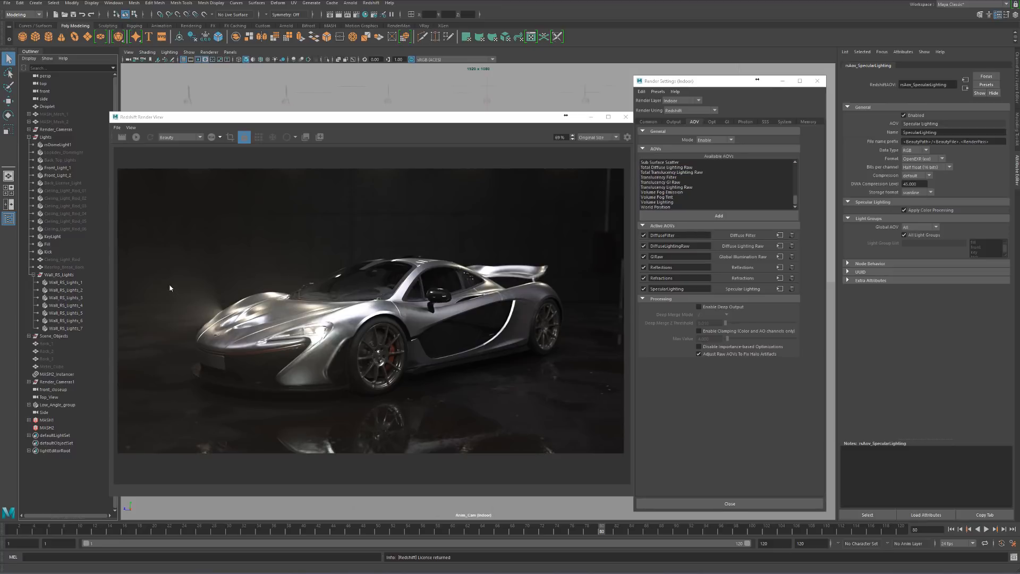
left_click(663, 203)
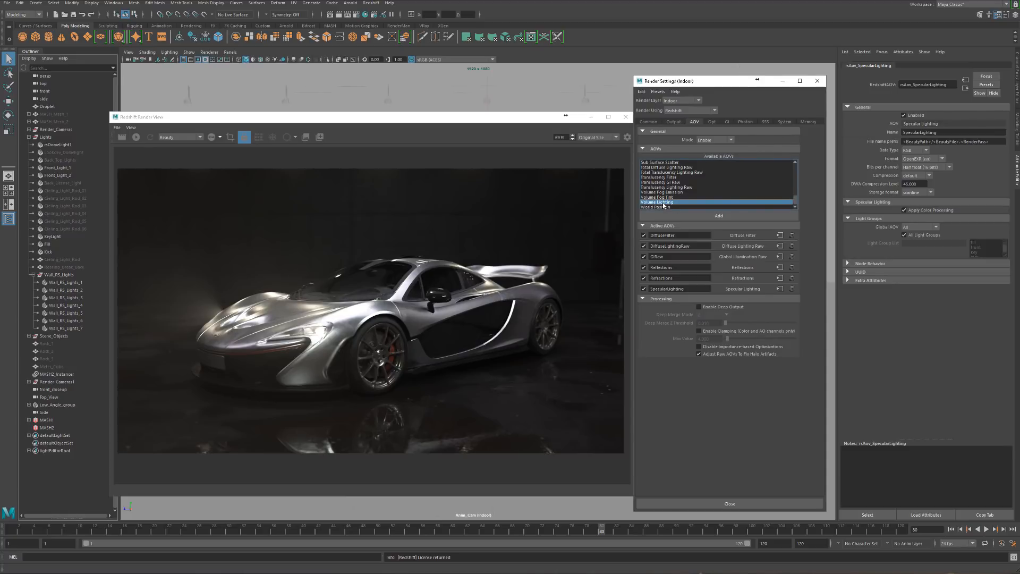
left_click(718, 216)
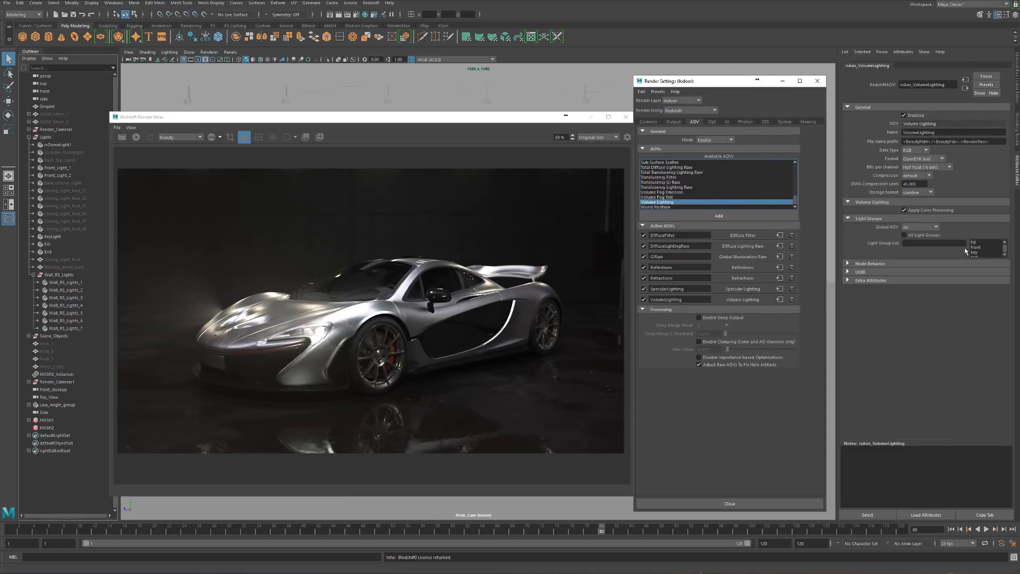
left_click(904, 235)
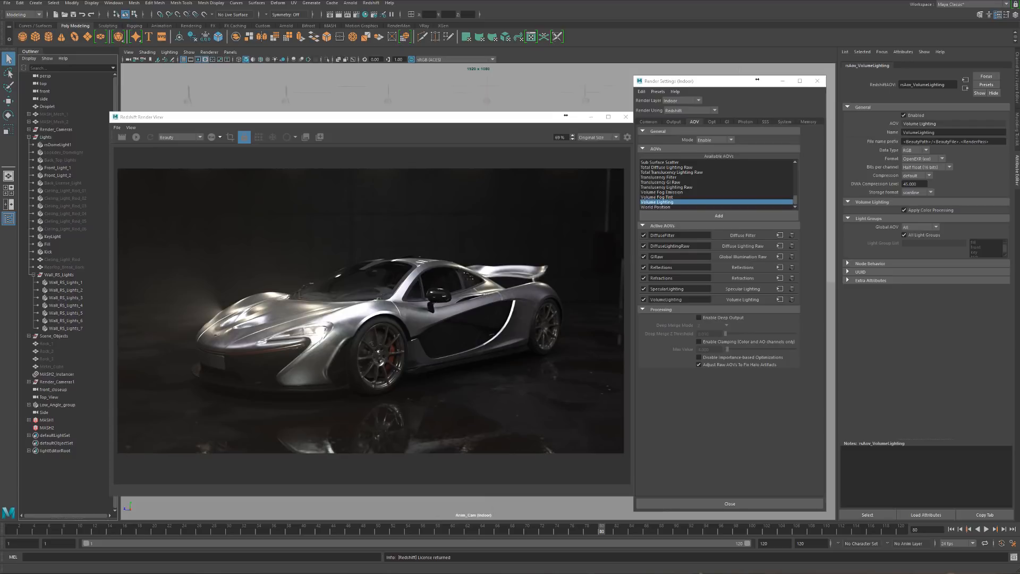
Render the scene, look through the list of generated AOV passes and display the Reflections_front pass in the render view
left_click(122, 138)
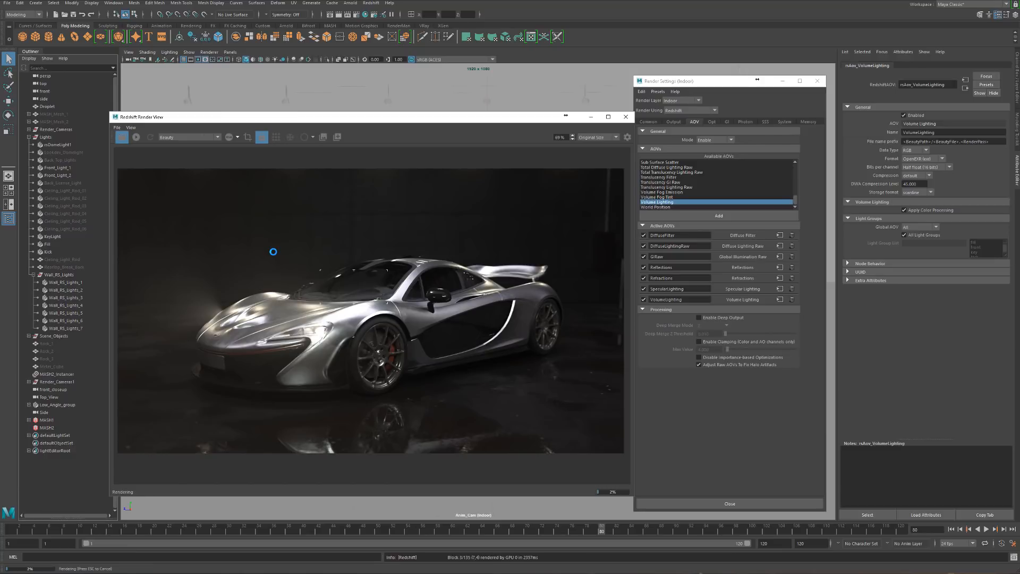
left_click(190, 137)
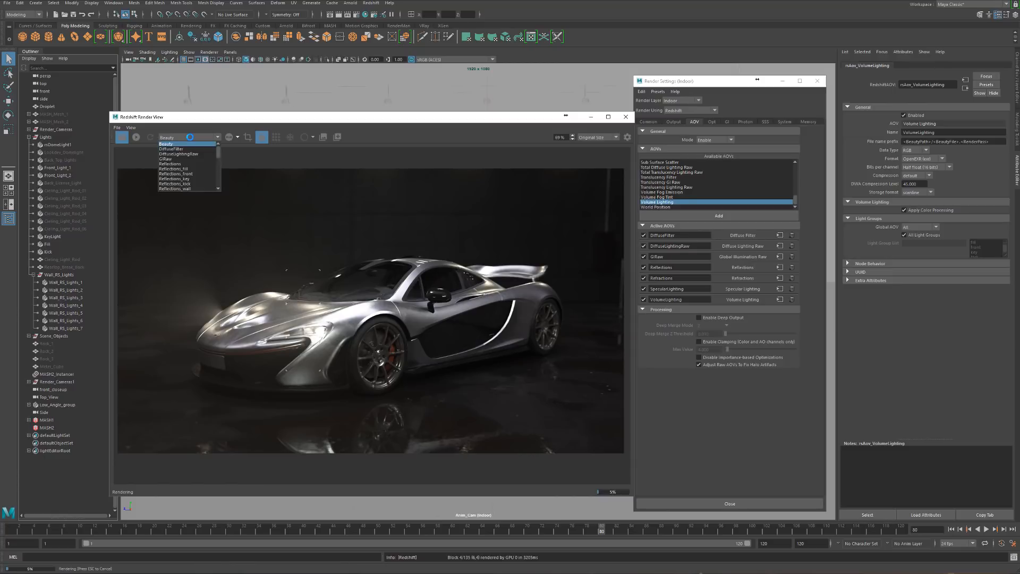
scroll(188, 165, "down", 4)
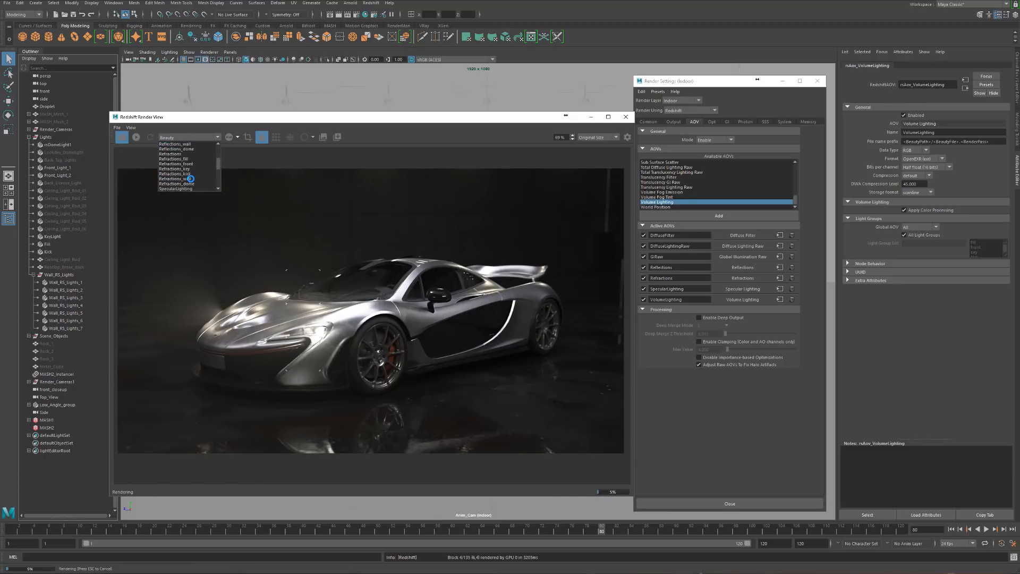
scroll(191, 176, "down", 4)
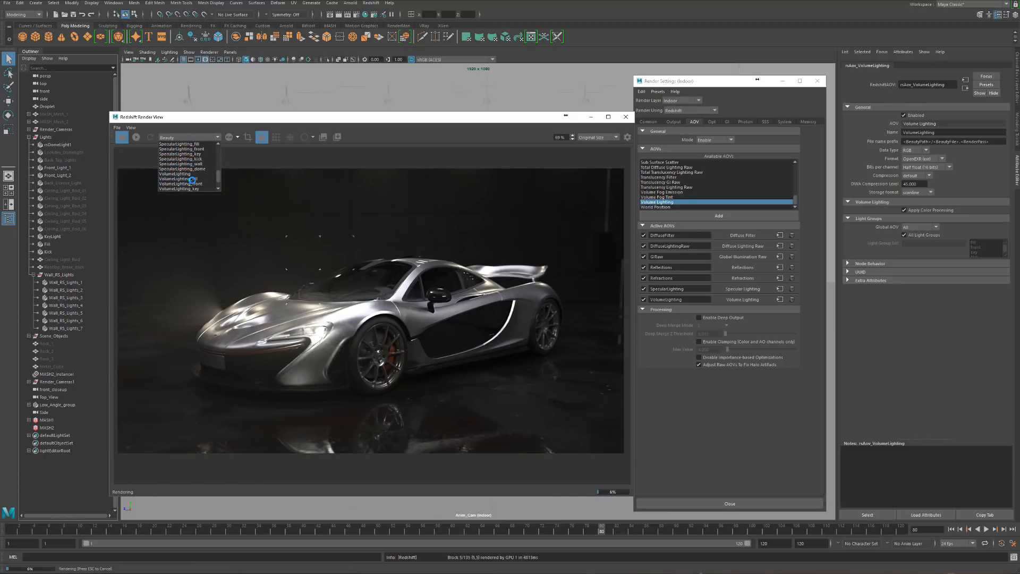
scroll(191, 165, "up", 3)
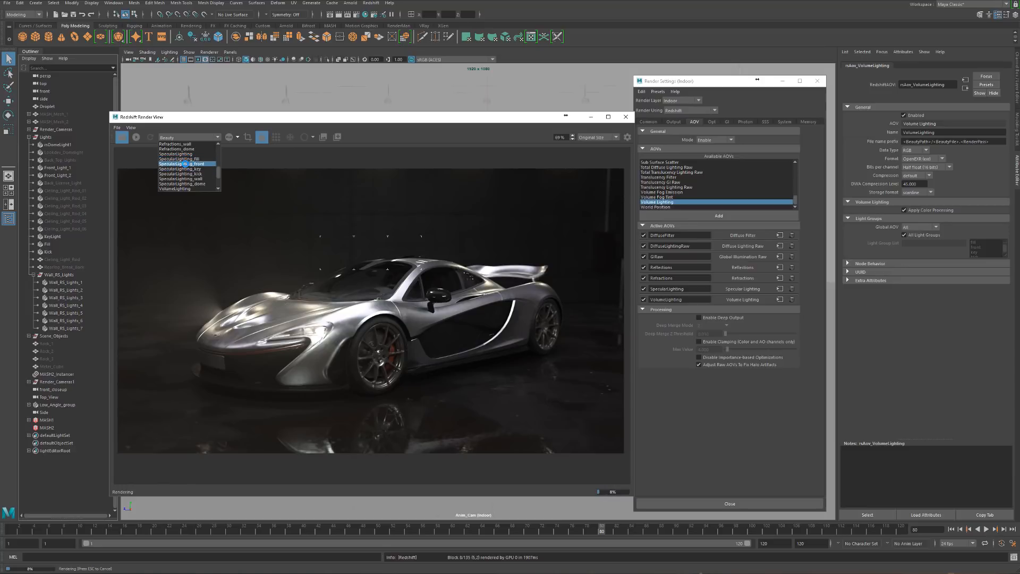
scroll(188, 154, "up", 4)
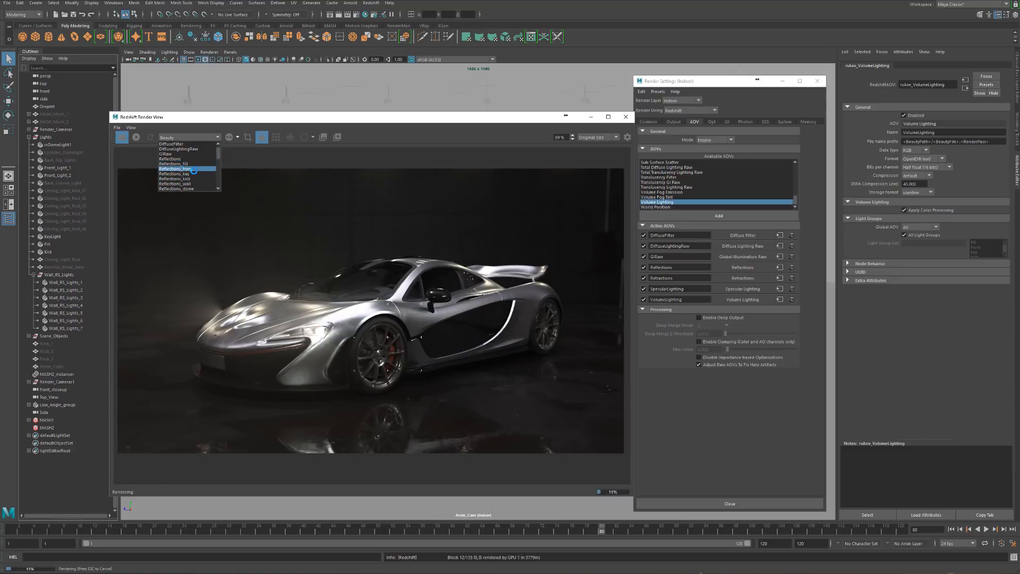
left_click(192, 169)
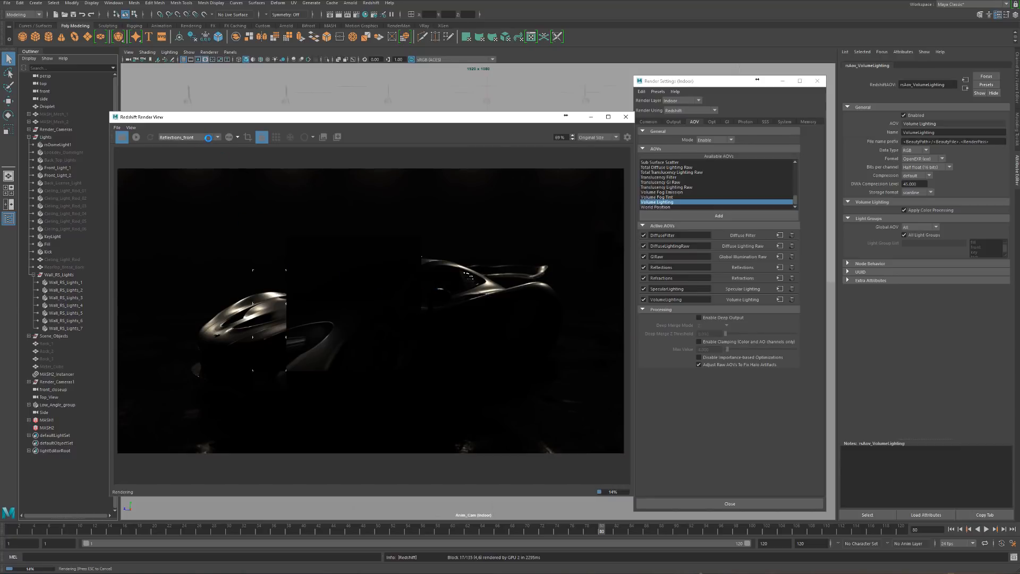
View the key, kick, wall and dome light-group passes of Reflections, ending on the combined Refractions pass
scroll(208, 137, "down", 1)
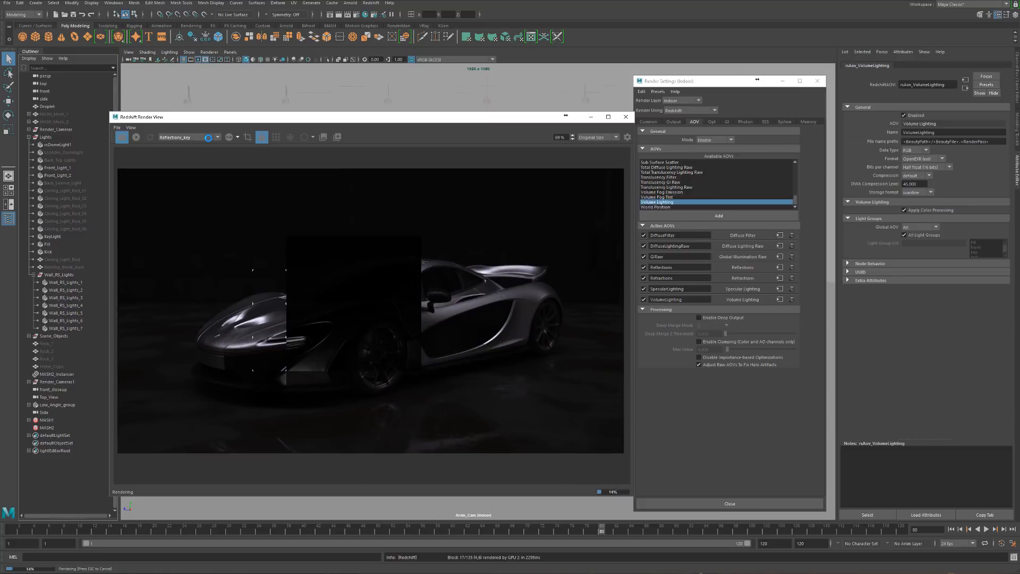
scroll(209, 138, "down", 1)
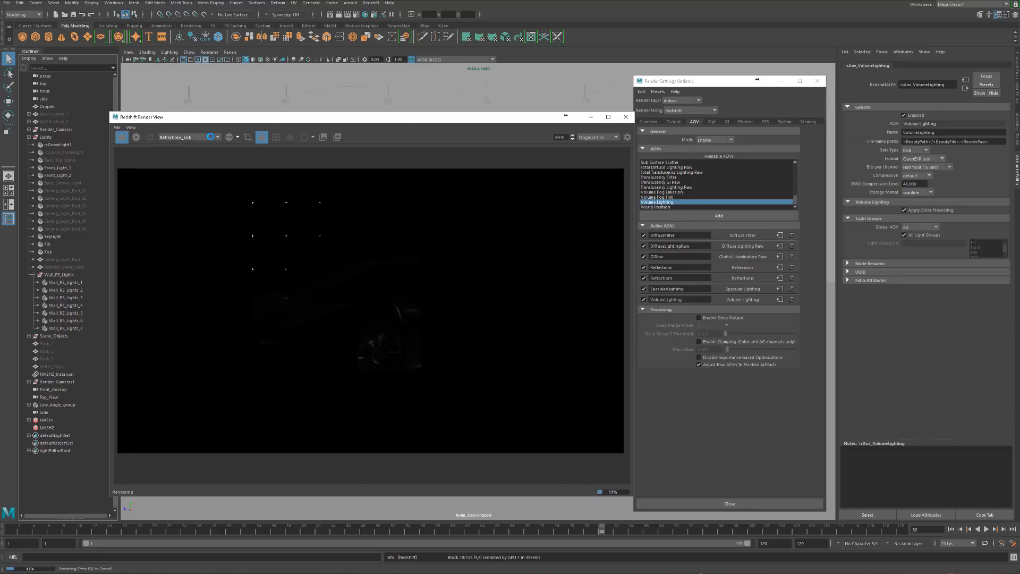
scroll(211, 137, "down", 1)
scroll(211, 137, "down", 1)
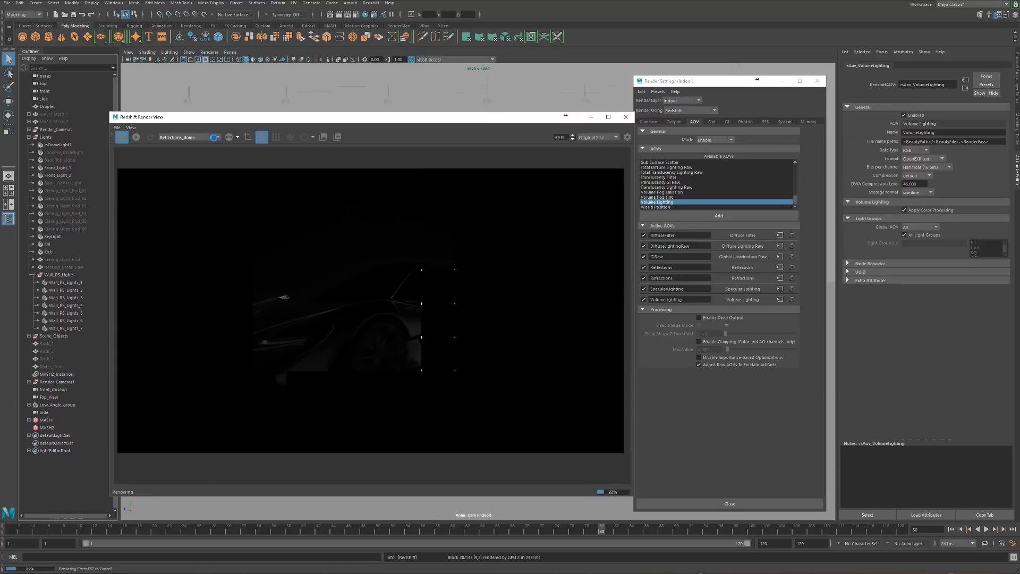
scroll(213, 137, "down", 1)
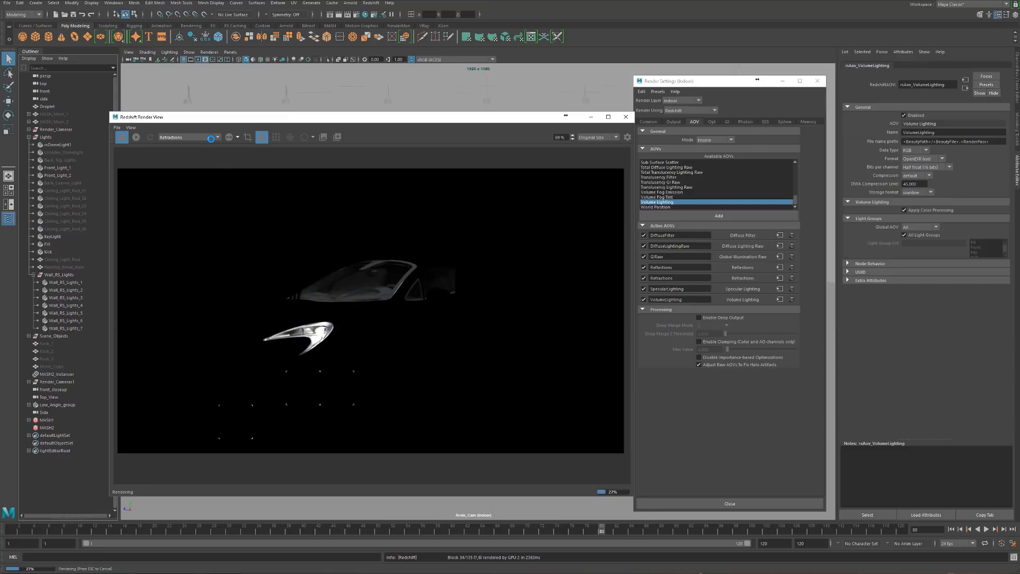
View the Refractions light-group passes one after another, from fill through front, key and kick to wall
left_click(212, 138)
scroll(198, 182, "down", 1)
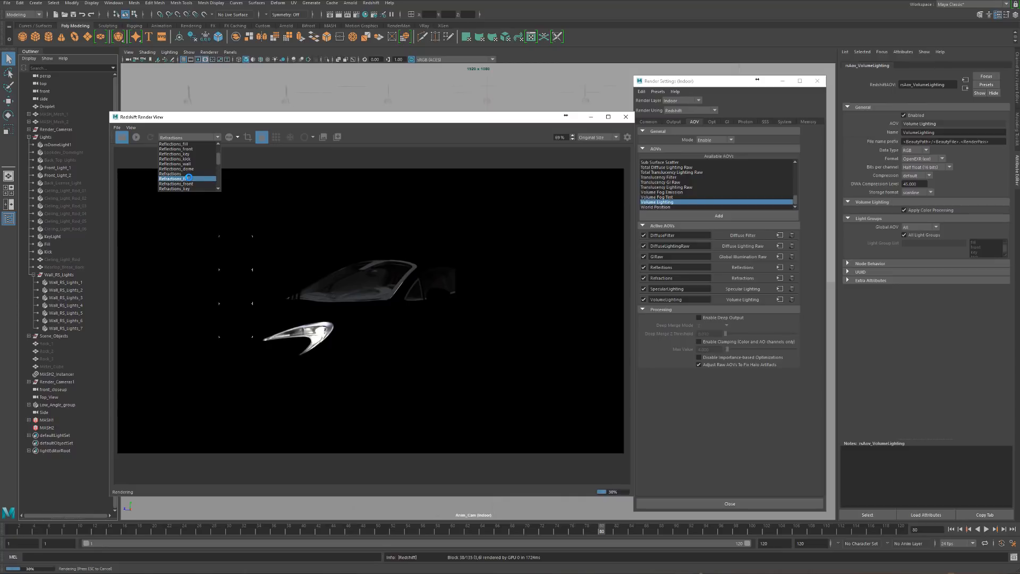
left_click(192, 178)
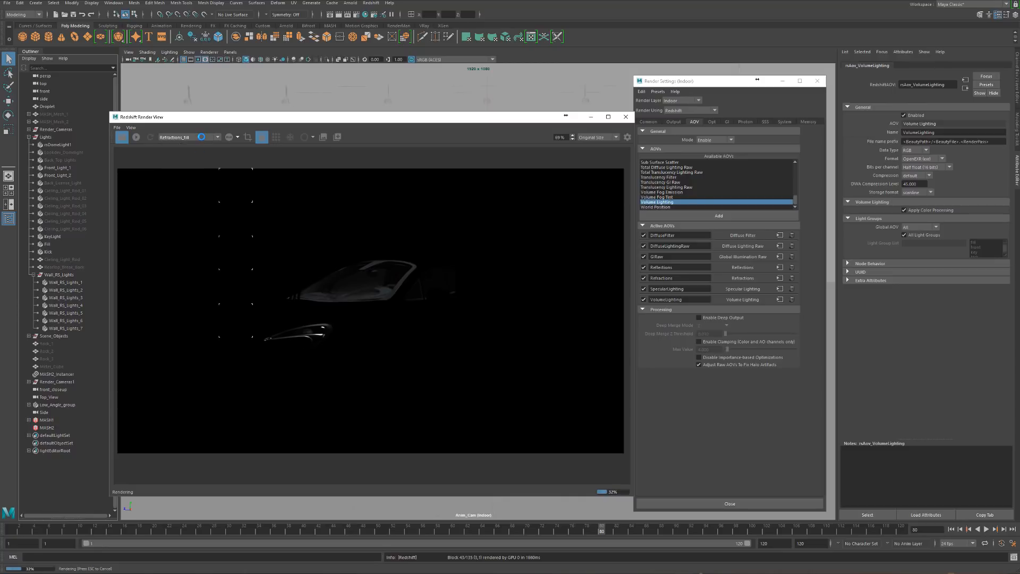
key("Down")
key("Down")
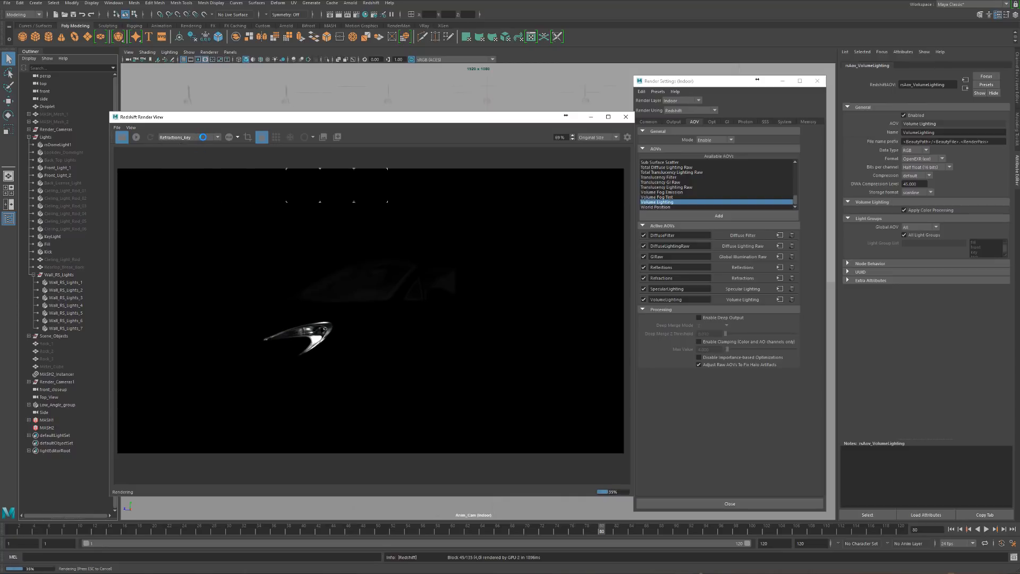
key("Down")
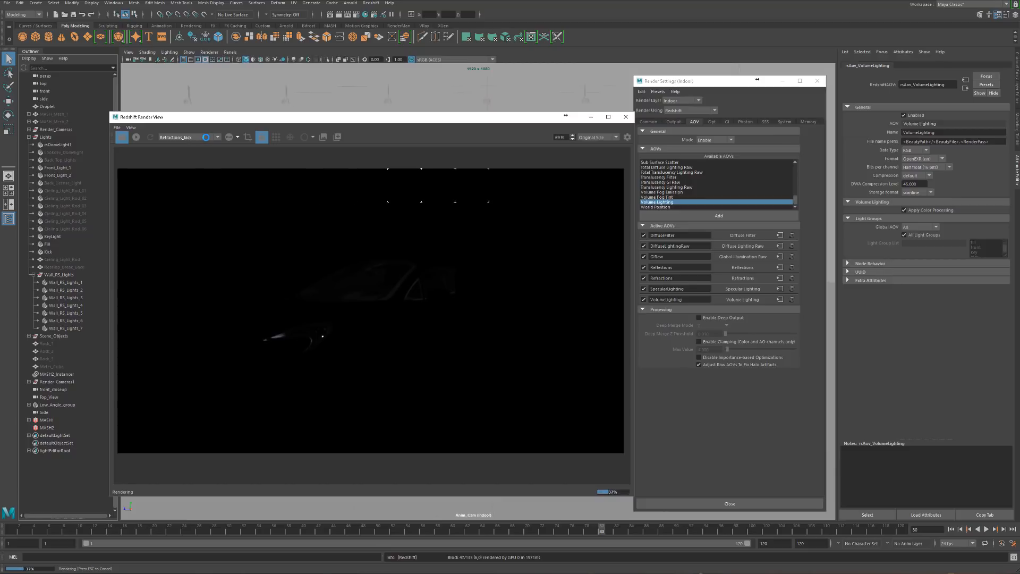
key("Down")
View the combined SpecularLighting pass and its fill, front, key, kick, wall and dome light-group passes
scroll(206, 137, "down", 2)
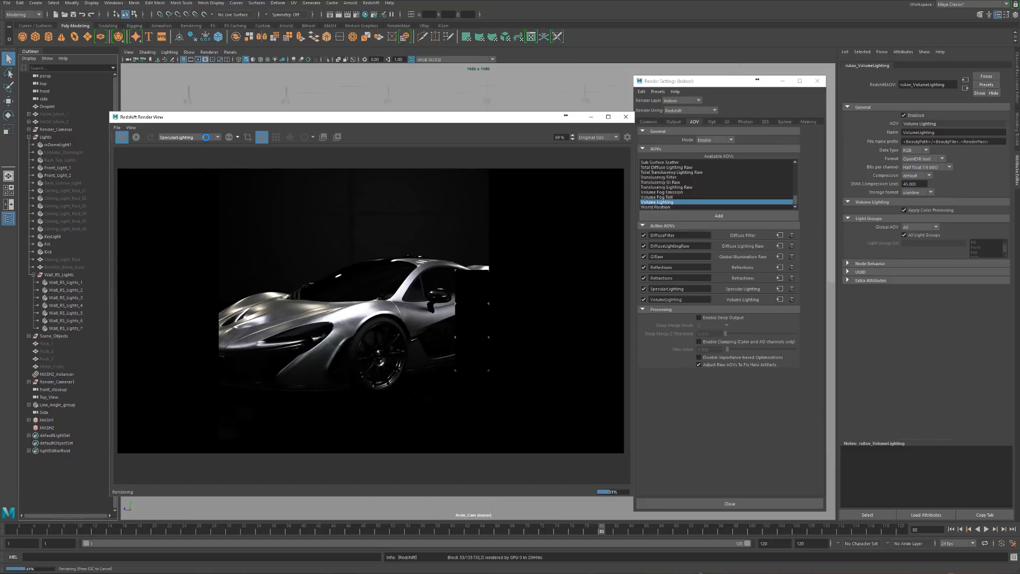
scroll(206, 137, "down", 1)
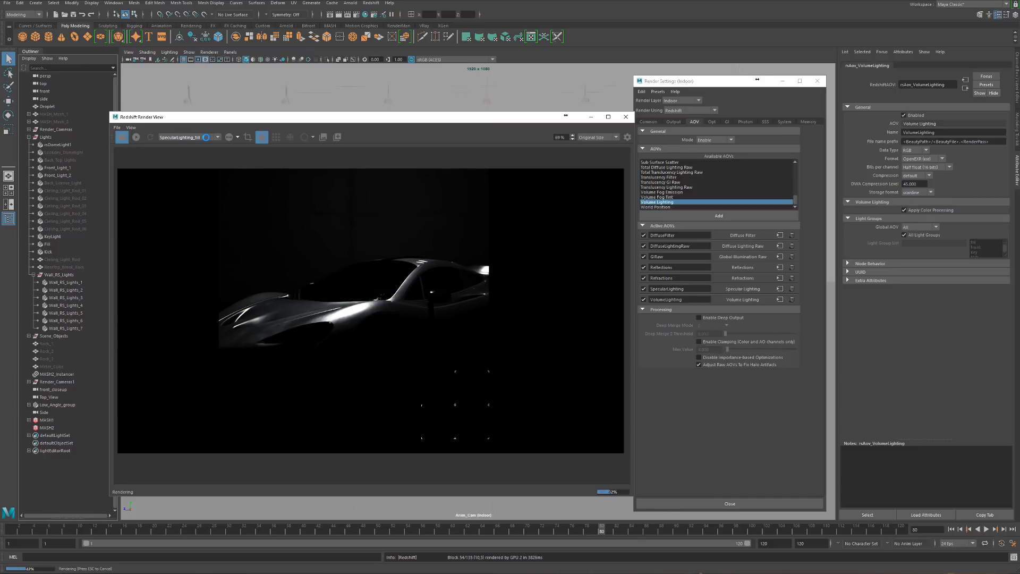
scroll(205, 137, "down", 1)
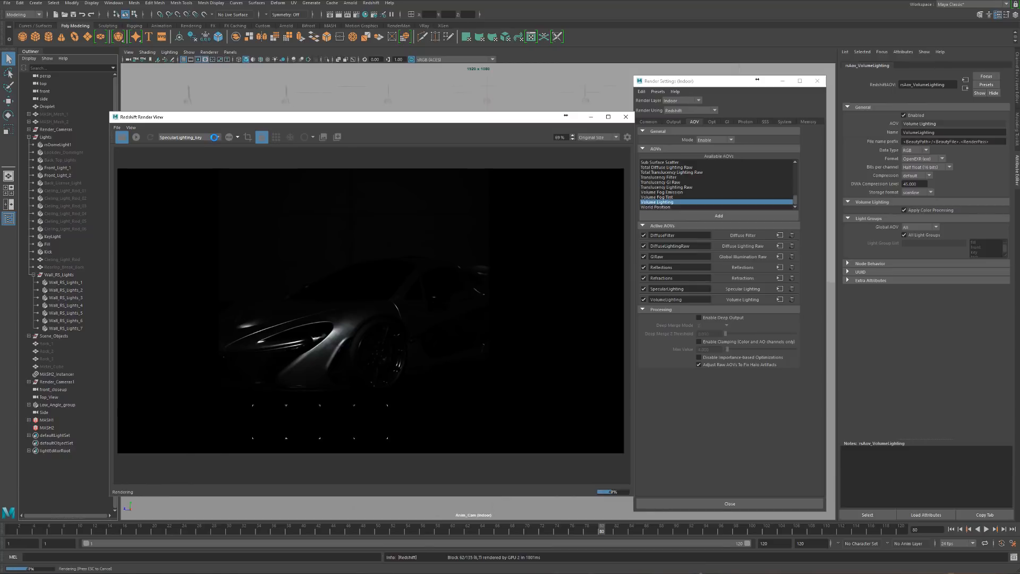
scroll(206, 137, "down", 1)
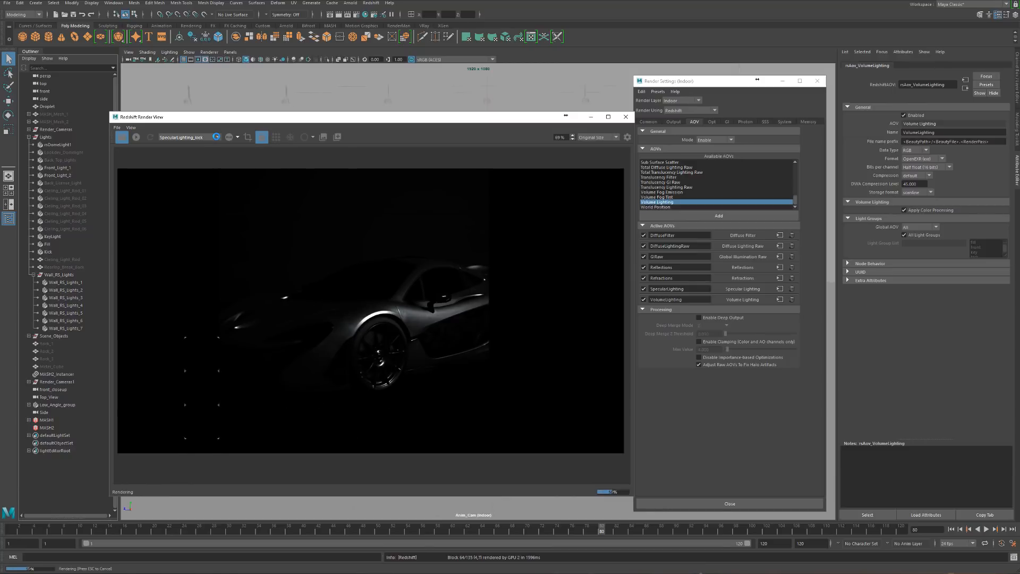
scroll(205, 137, "down", 1)
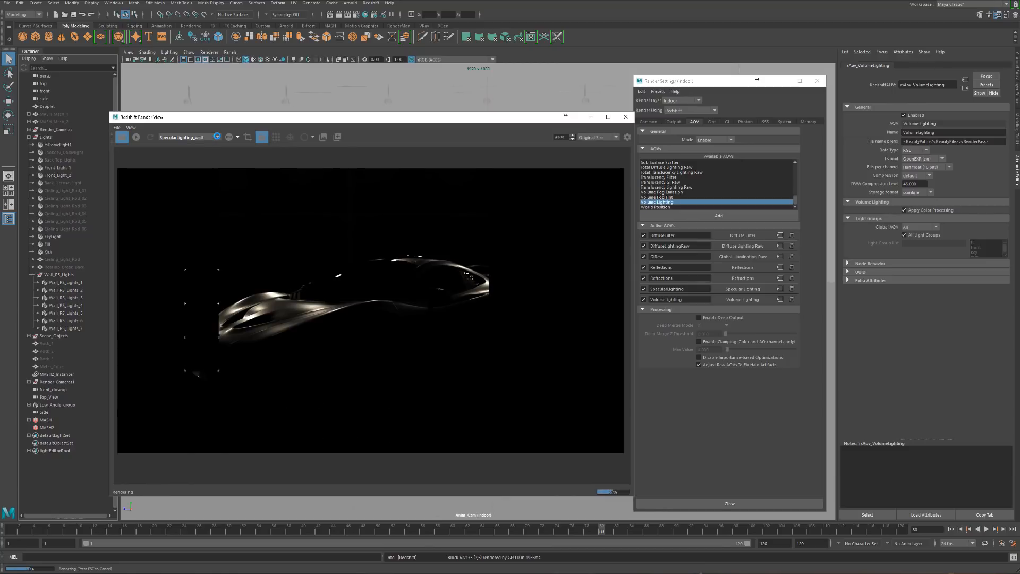
scroll(206, 137, "down", 1)
View the combined VolumeLighting pass and compare its fill and front light-group passes
scroll(206, 137, "down", 1)
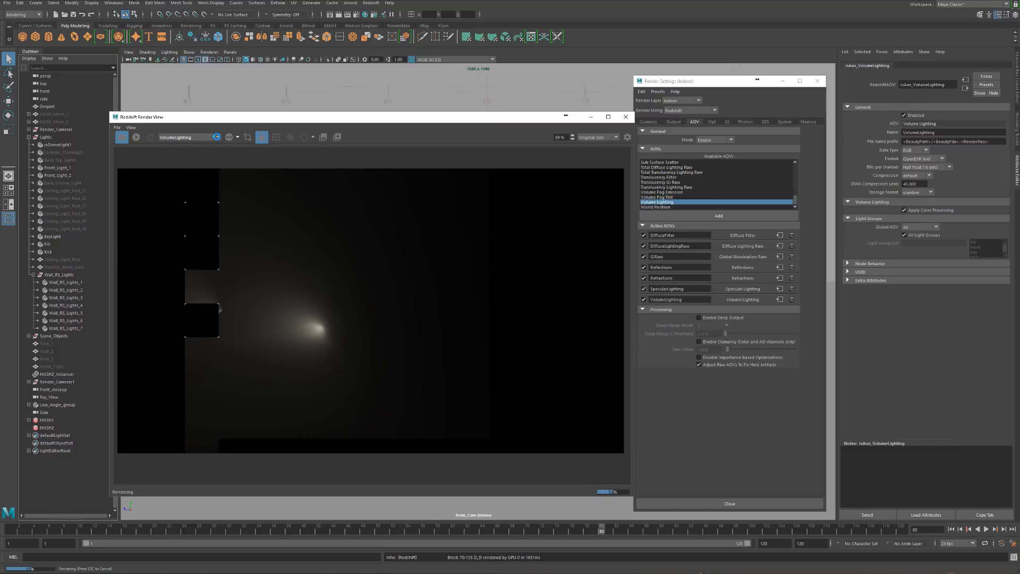
scroll(216, 137, "down", 1)
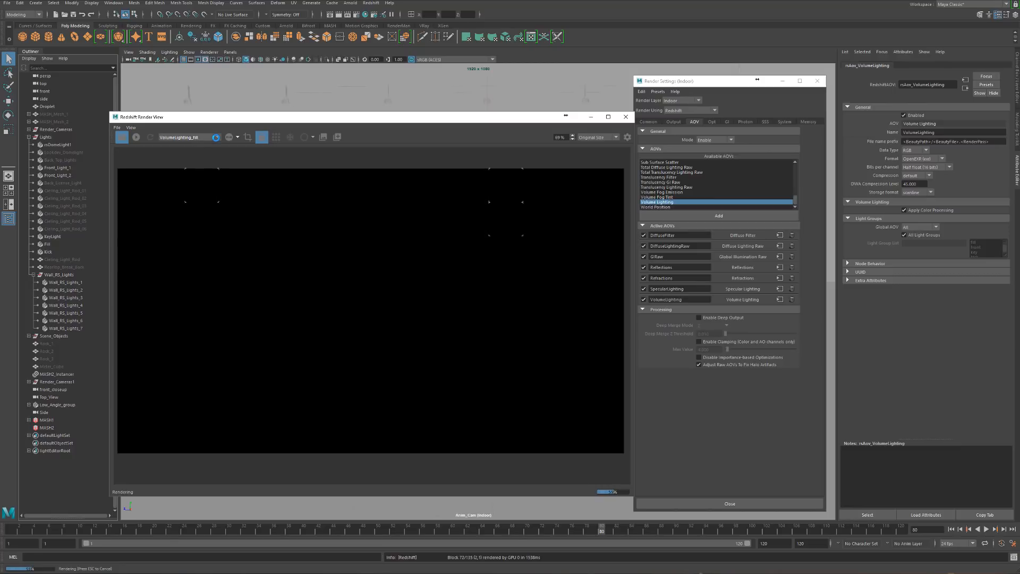
scroll(215, 137, "down", 1)
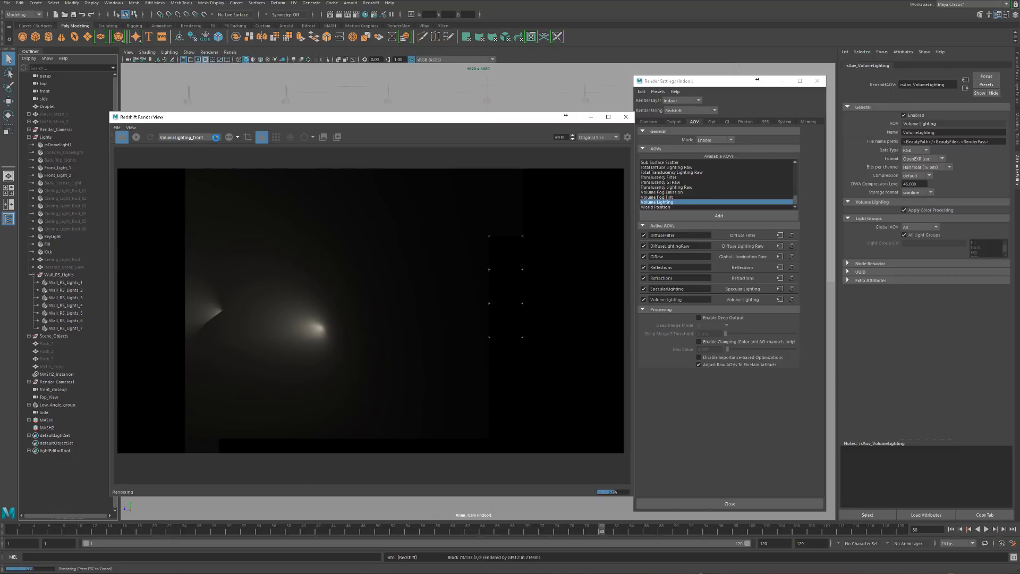
scroll(216, 137, "up", 1)
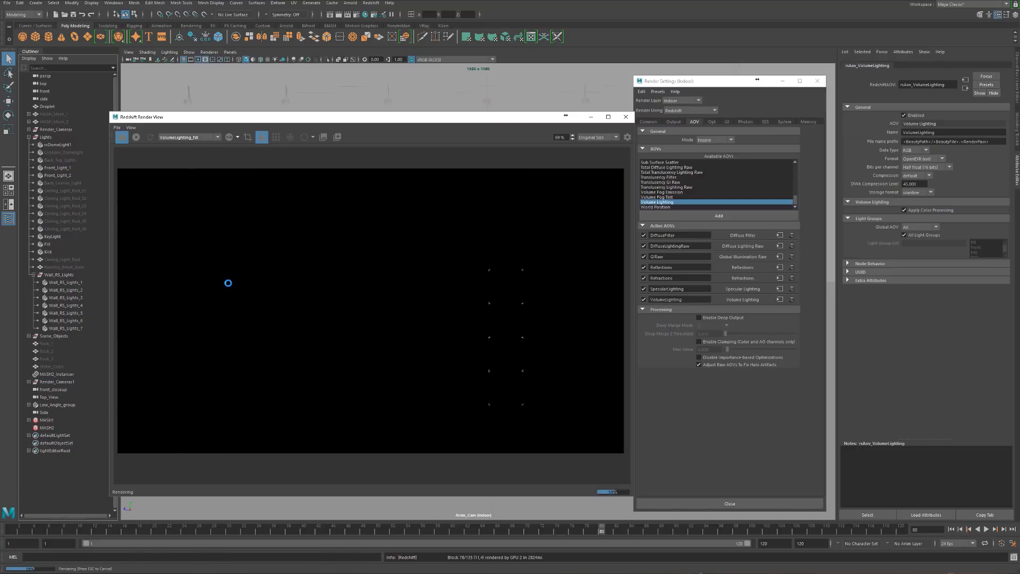
scroll(209, 136, "down", 1)
scroll(209, 136, "down", 1)
scroll(209, 136, "up", 3)
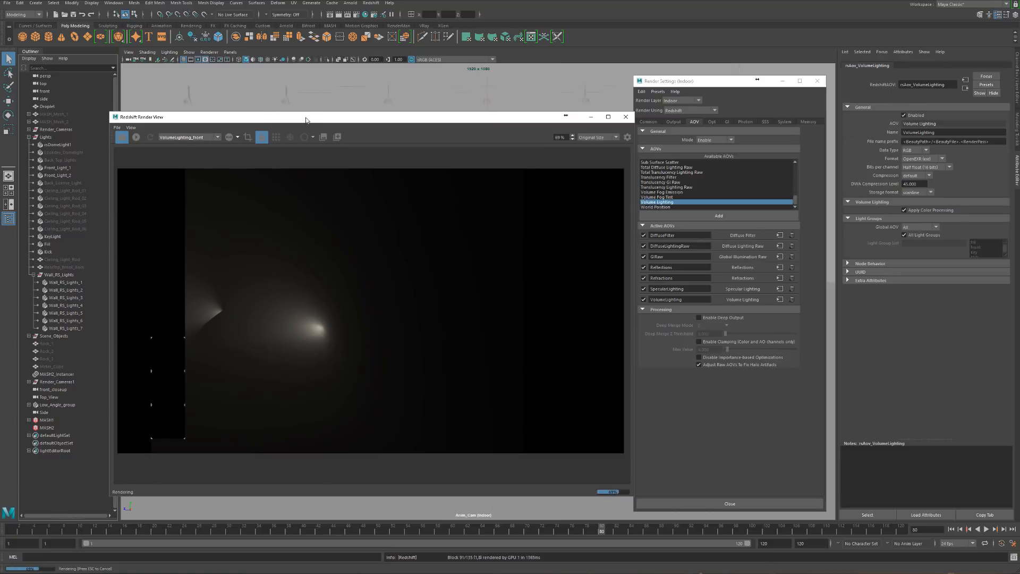
Move the render view aside, check the volume Contribution Scale of Front_Light_1 and Fill, and display the VolumeLighting_key pass
left_click_drag(304, 120, 267, 105)
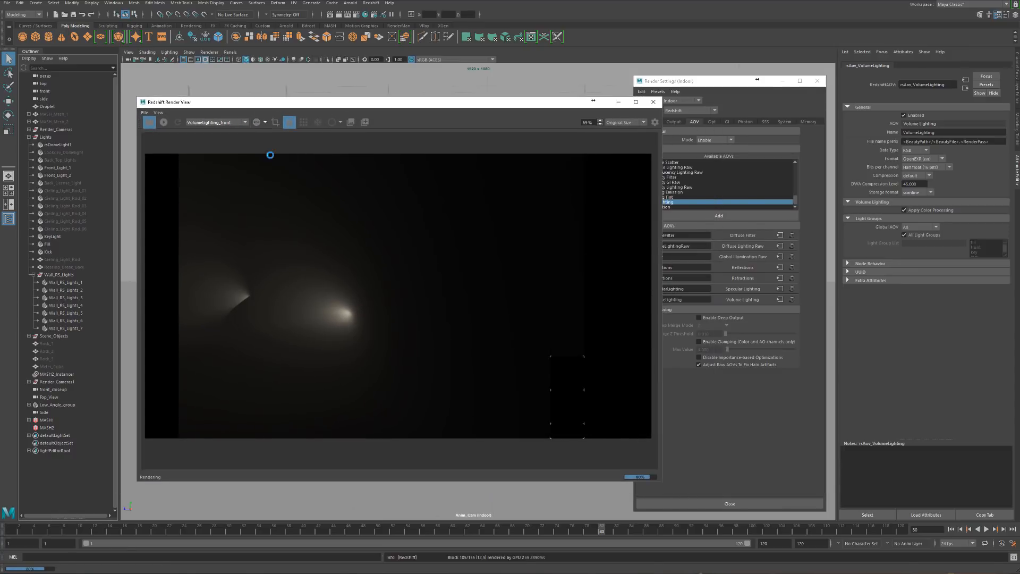
left_click(58, 167)
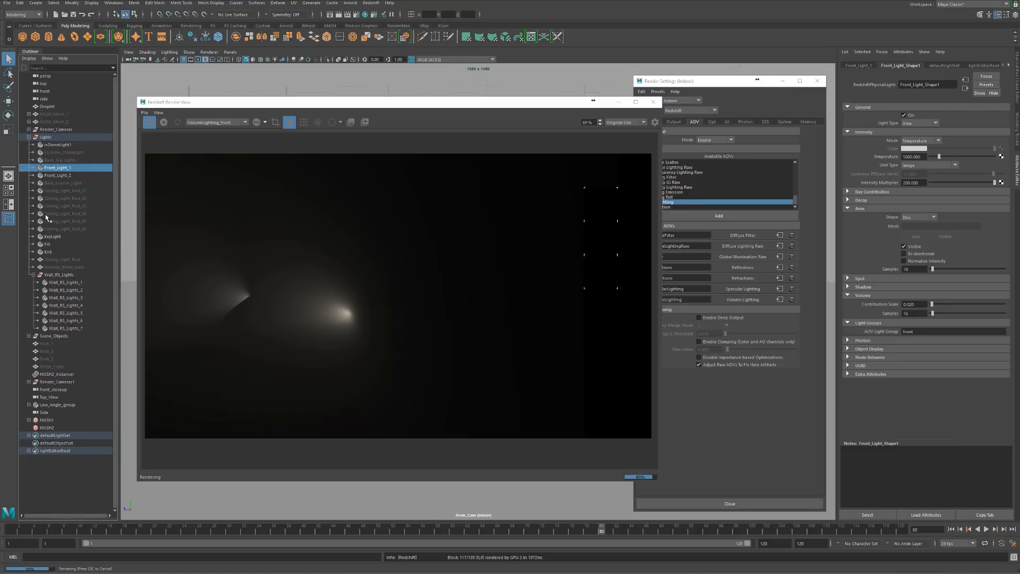
left_click(55, 244)
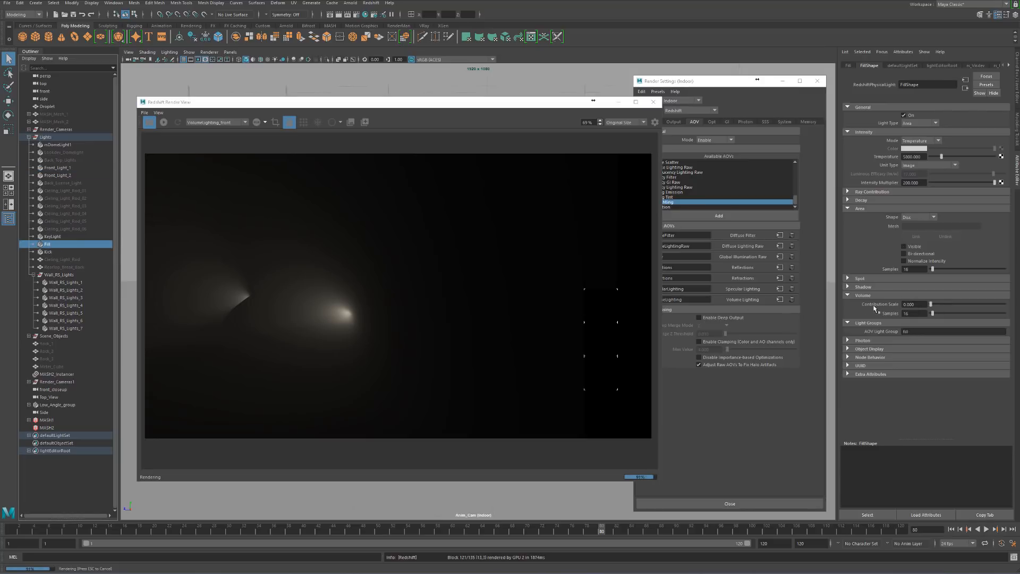
left_click(216, 121)
left_click(214, 122)
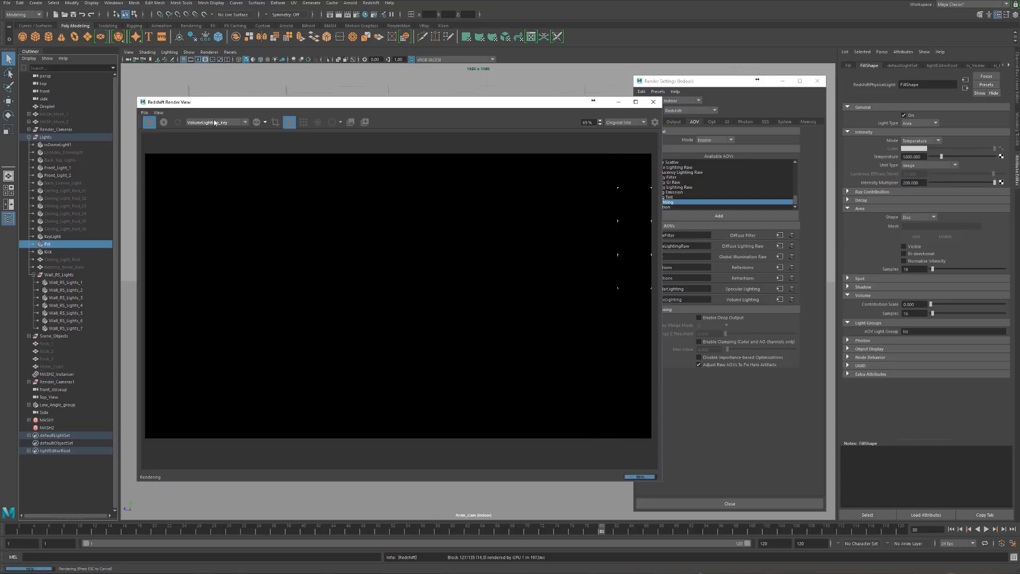
Open the VolumeLighting AOV's attributes and display its kick and wall light-group passes in the render view
left_click_drag(475, 106, 388, 110)
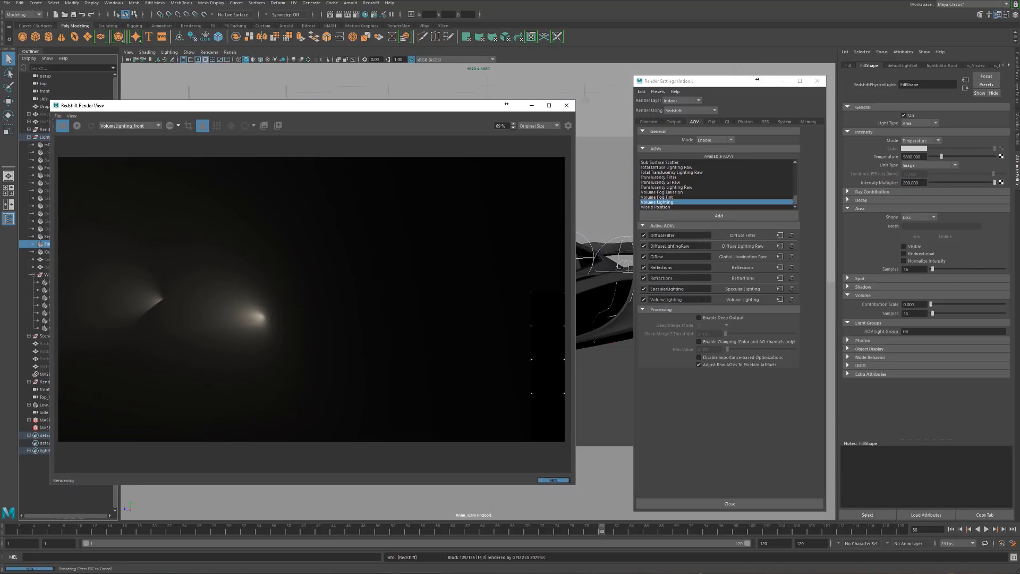
left_click(779, 300)
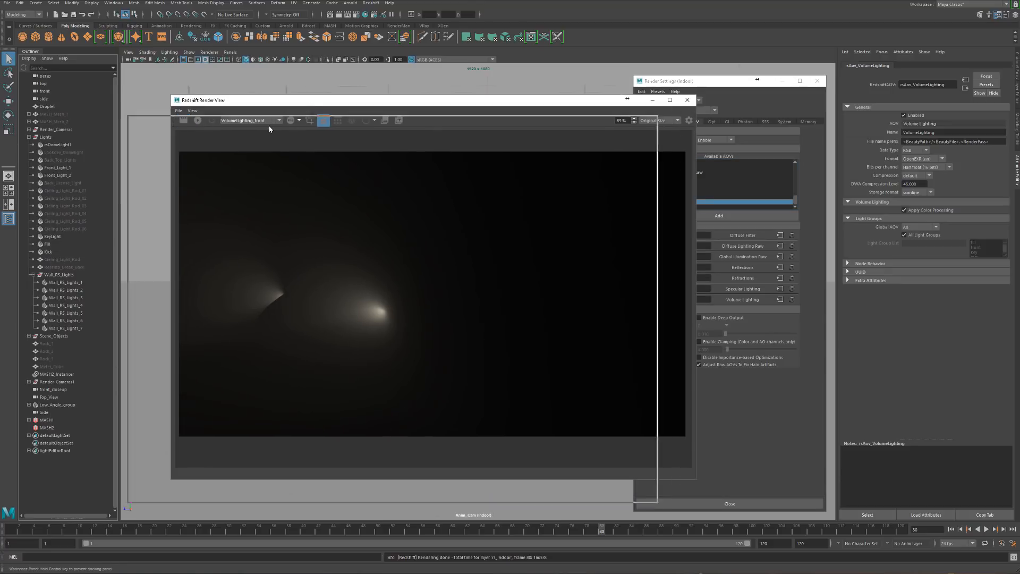
left_click(228, 144)
scroll(218, 177, "down", 1)
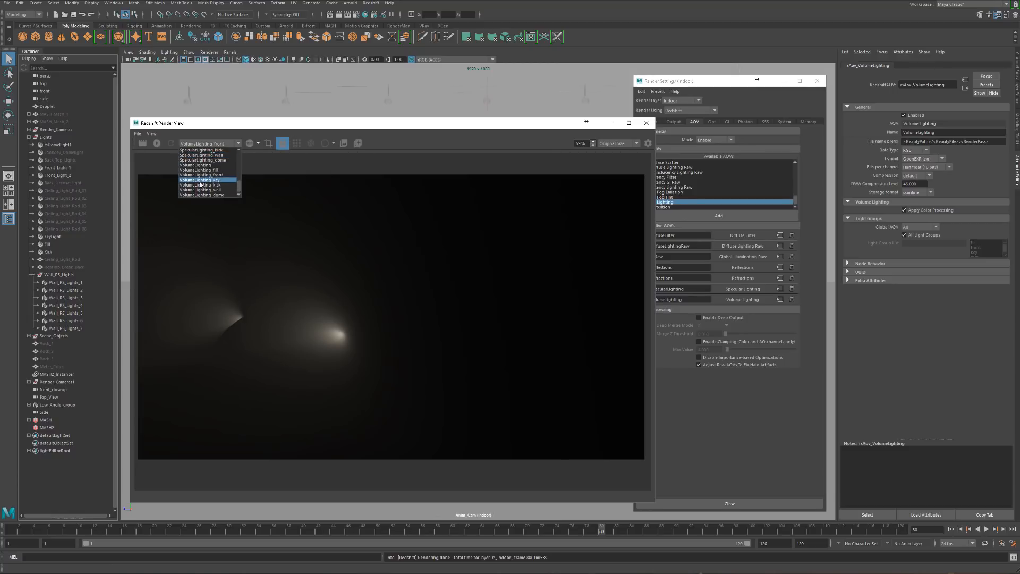
left_click(201, 184)
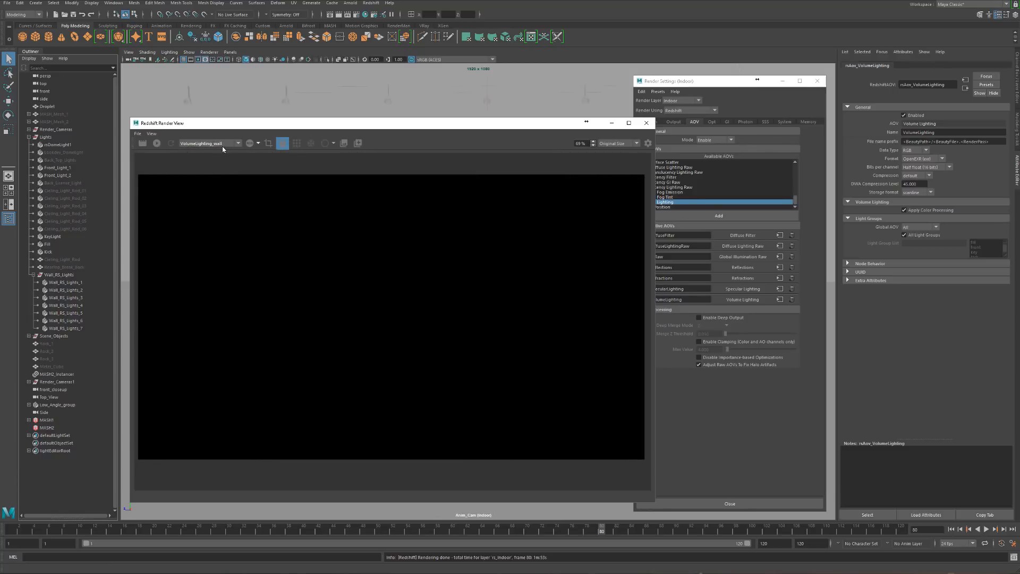
Step back through the volume, specular, refraction, reflection and DiffuseFilter passes until the Beauty pass is displayed
scroll(222, 146, "up", 4)
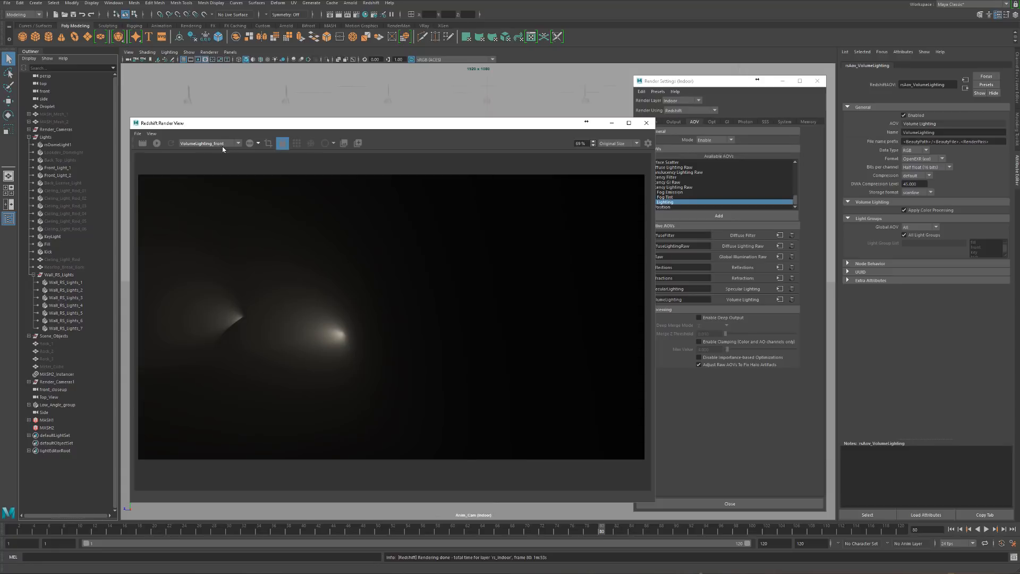
scroll(223, 146, "down", 2)
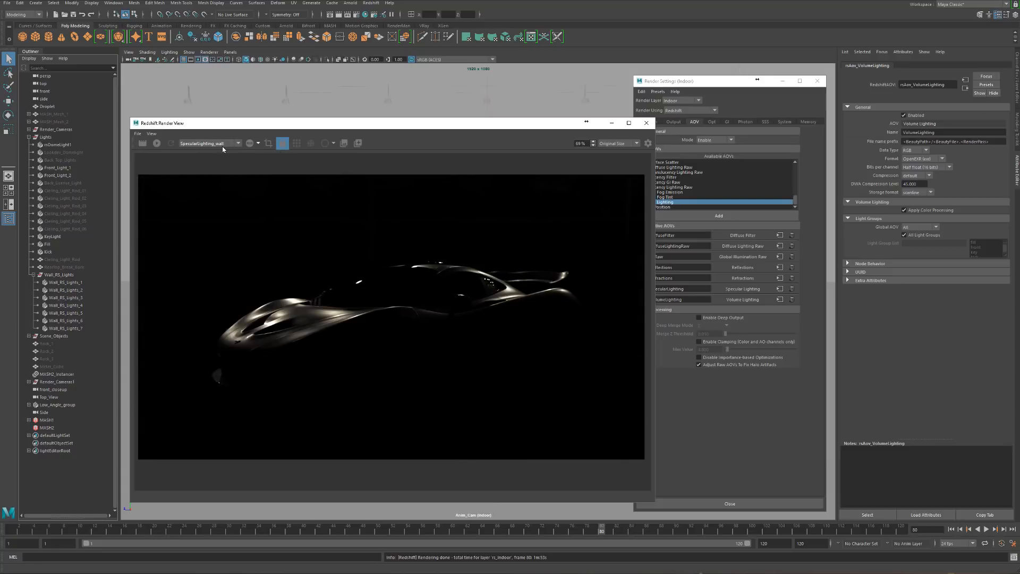
scroll(222, 146, "up", 4)
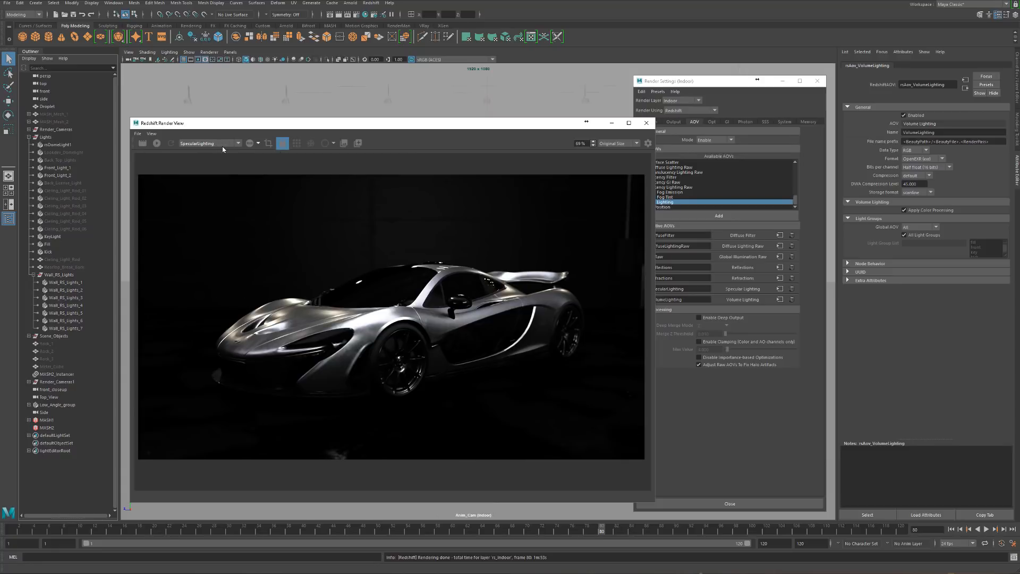
scroll(222, 146, "up", 4)
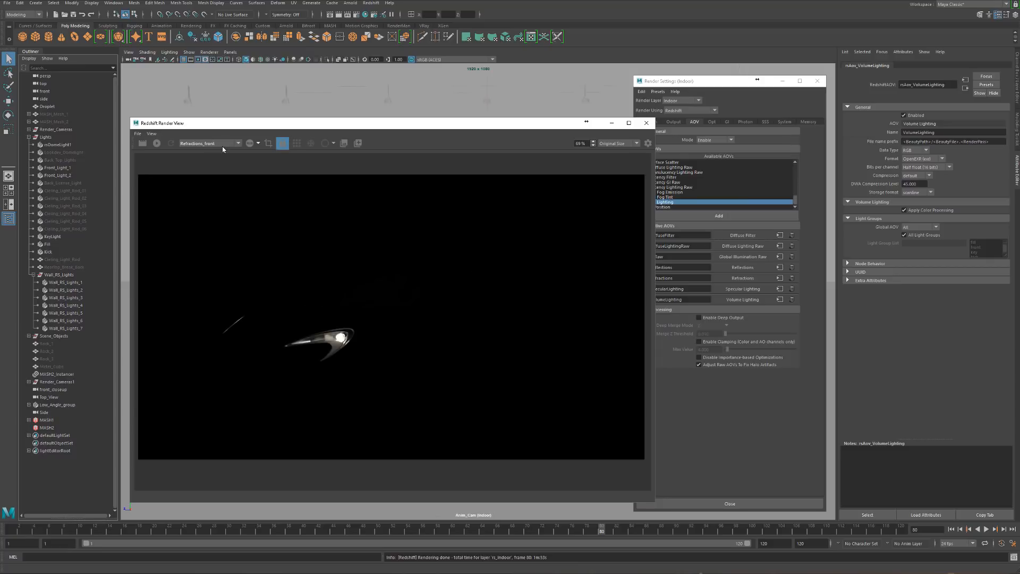
scroll(222, 146, "up", 5)
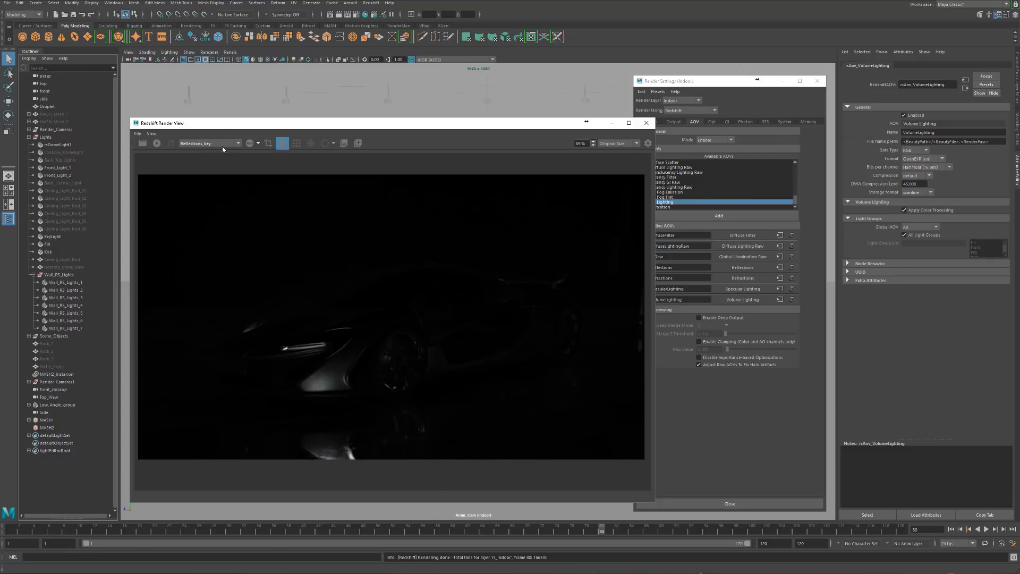
scroll(222, 146, "up", 3)
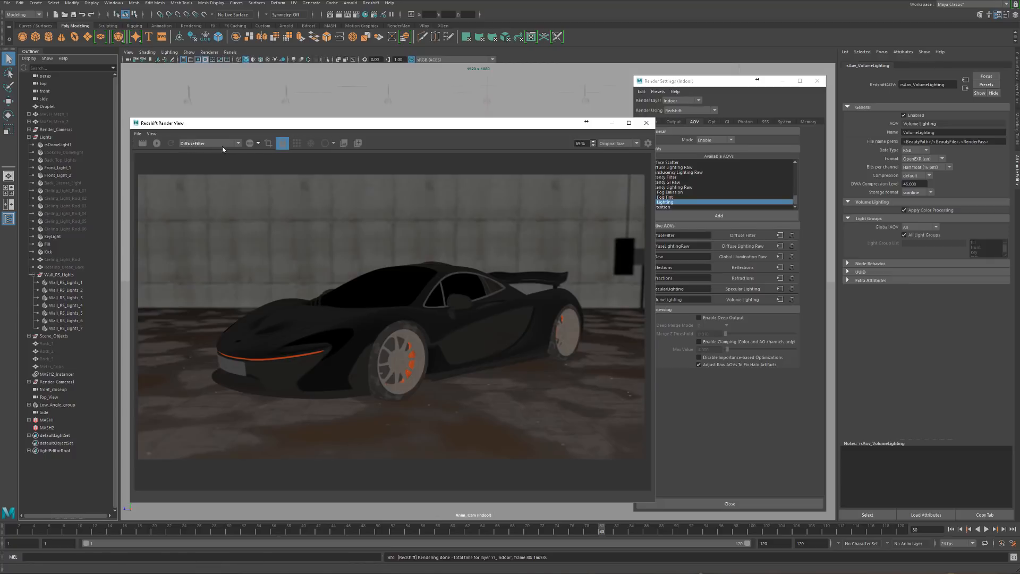
scroll(222, 146, "up", 1)
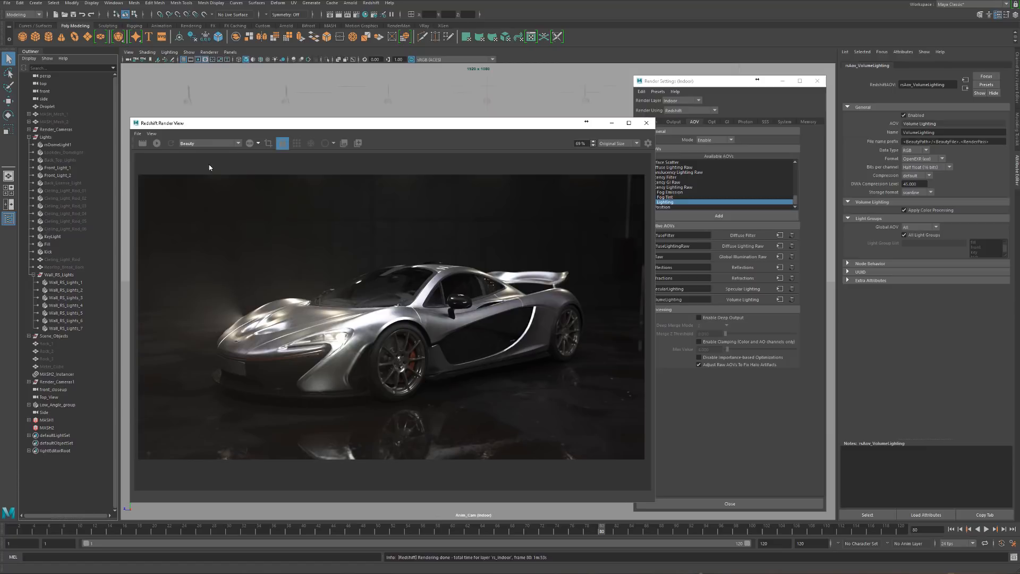
Display the VolumeLighting_kick pass, followed by the SpecularLighting_fill pass
left_click(236, 145)
left_click_drag(239, 163, 238, 190)
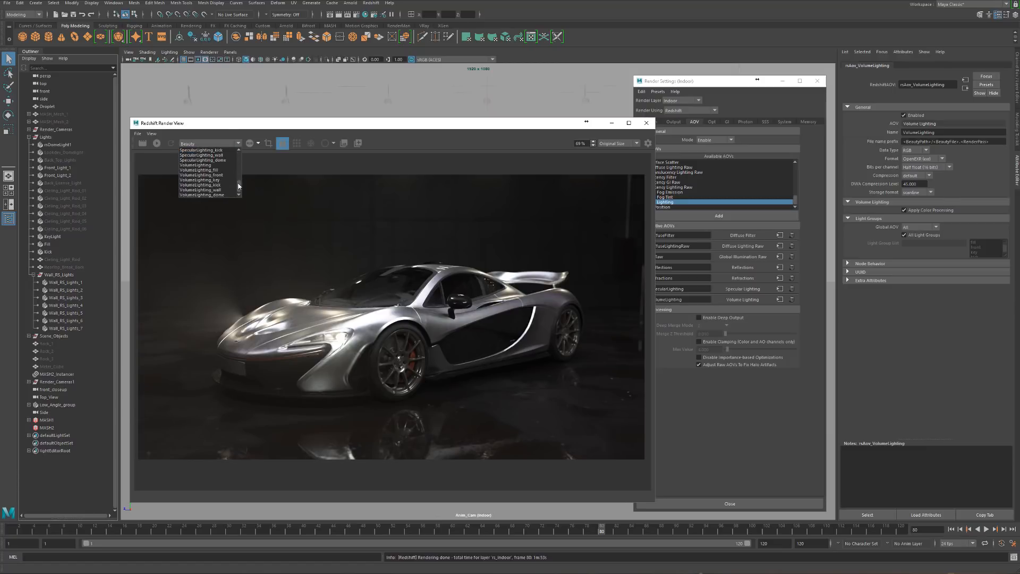
left_click(215, 184)
left_click(229, 144)
scroll(229, 152, "up", 2)
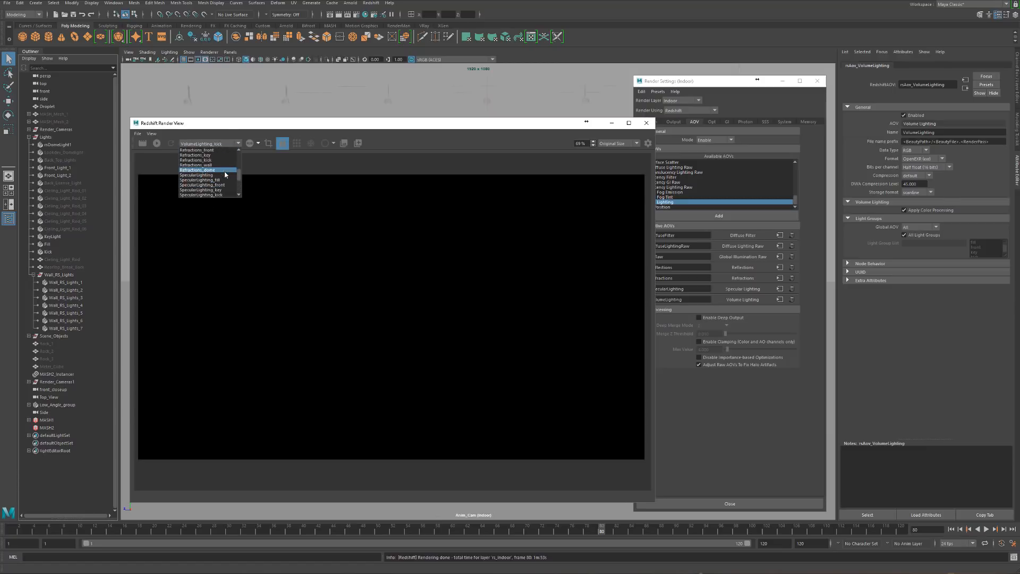
left_click(200, 183)
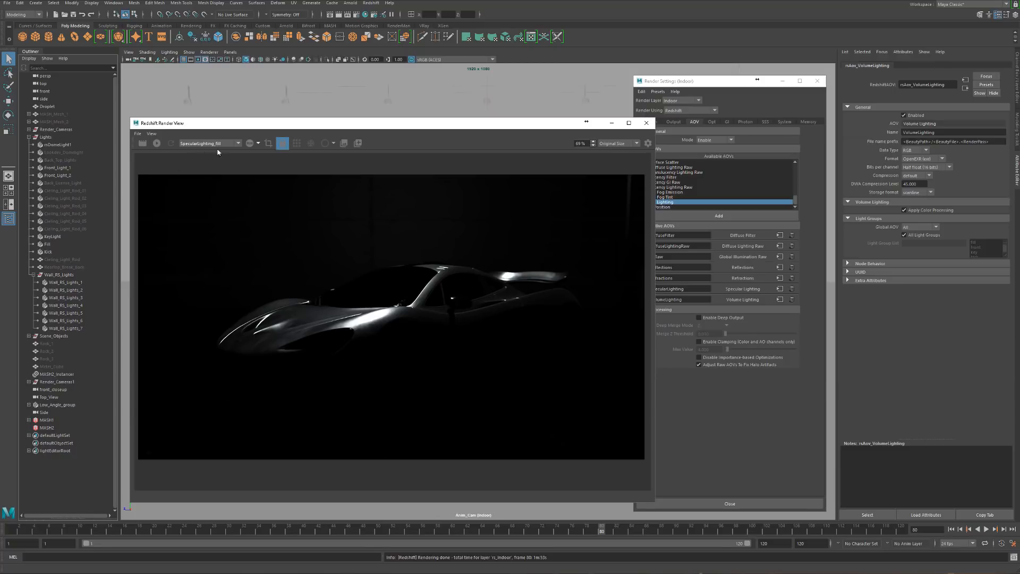
Check the render view's EXR compression options and save all passes as the multilayer EXR comp_car
left_click(137, 134)
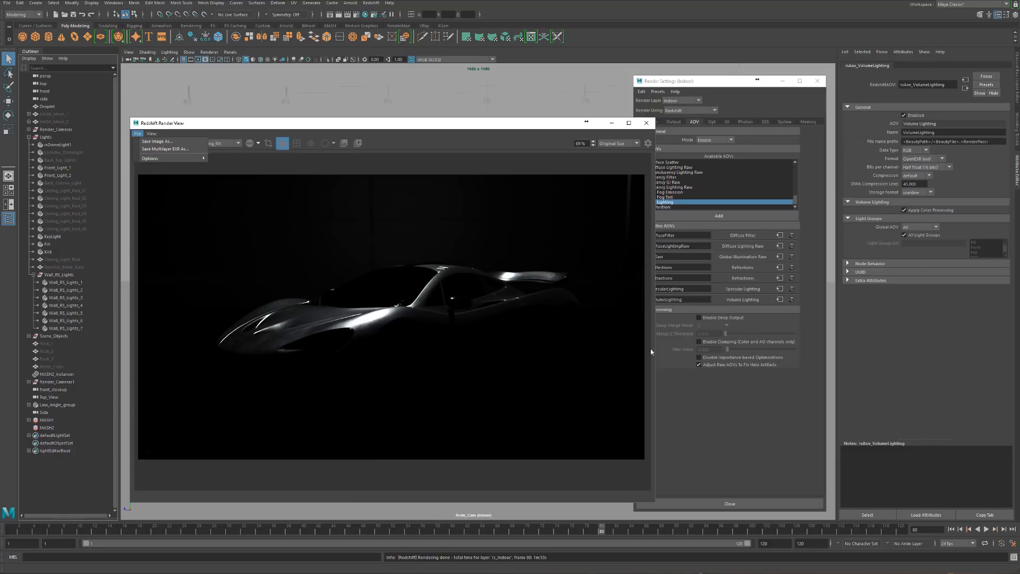
left_click(297, 126)
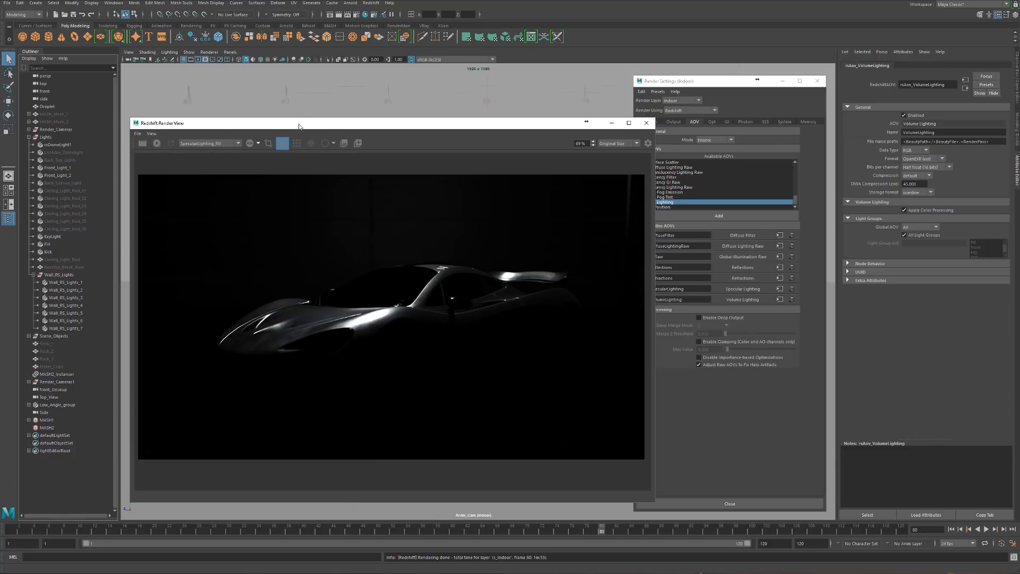
left_click_drag(298, 126, 263, 114)
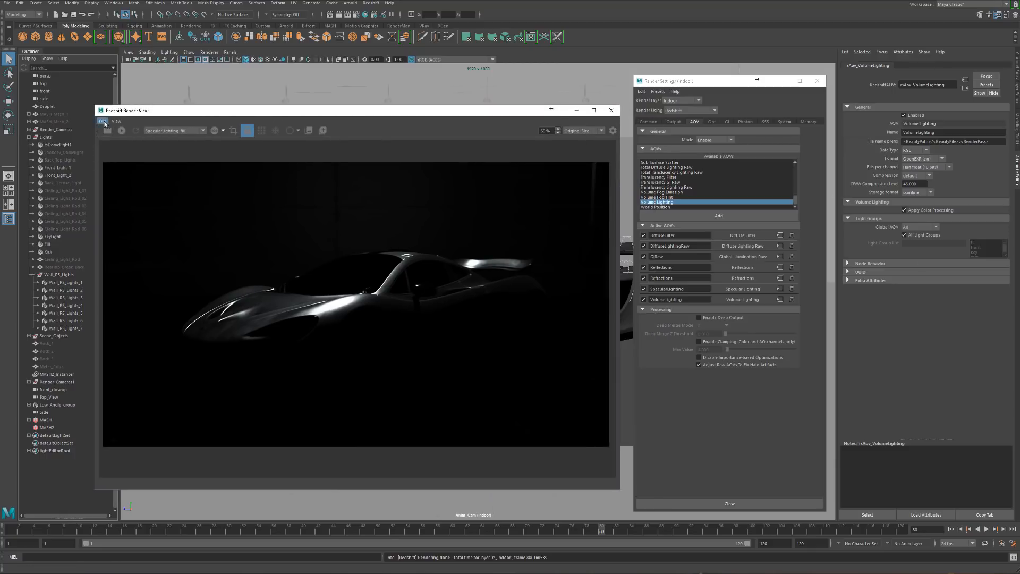
left_click(102, 121)
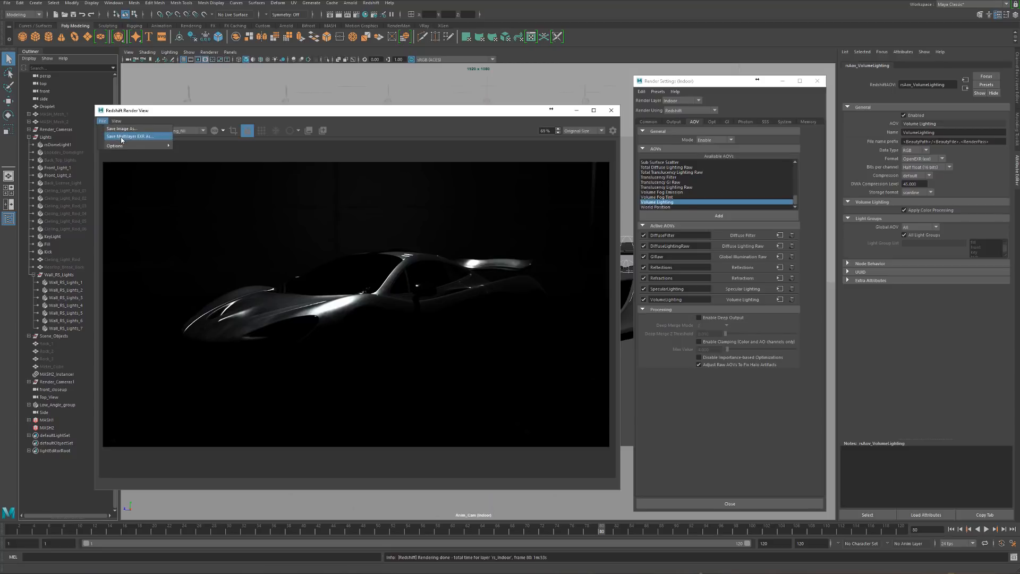
mouse_move(138, 145)
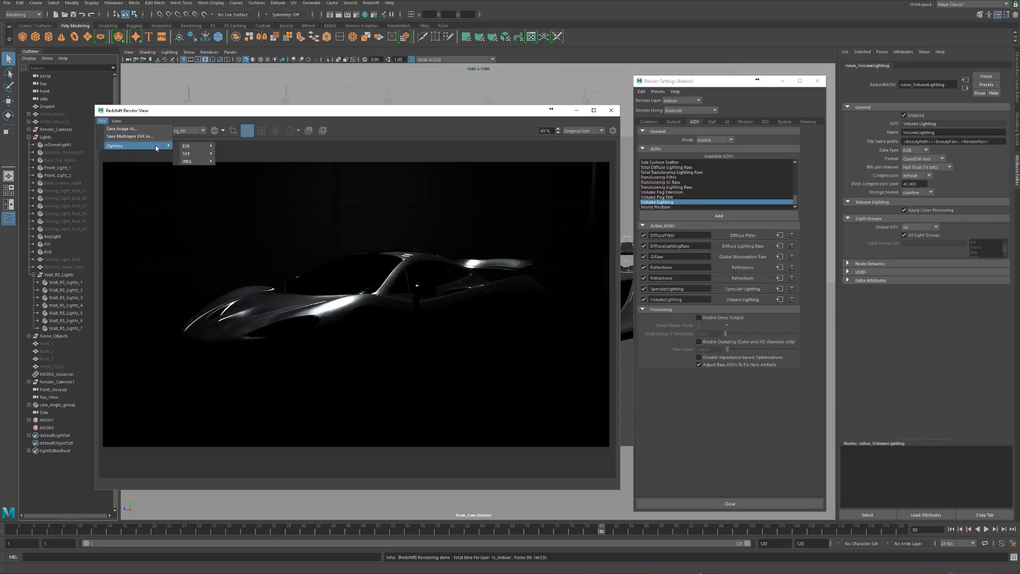
mouse_move(196, 147)
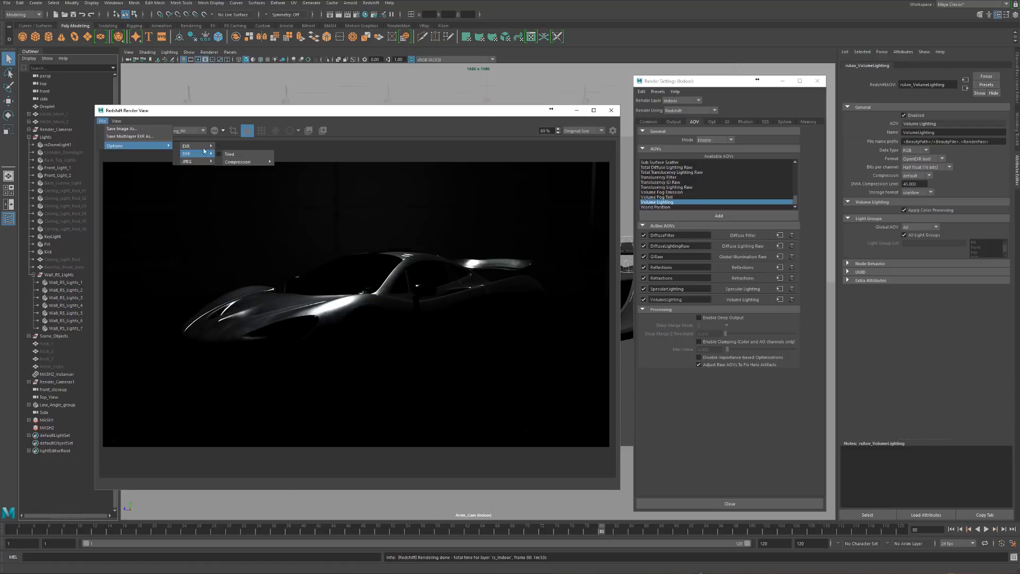
mouse_move(249, 161)
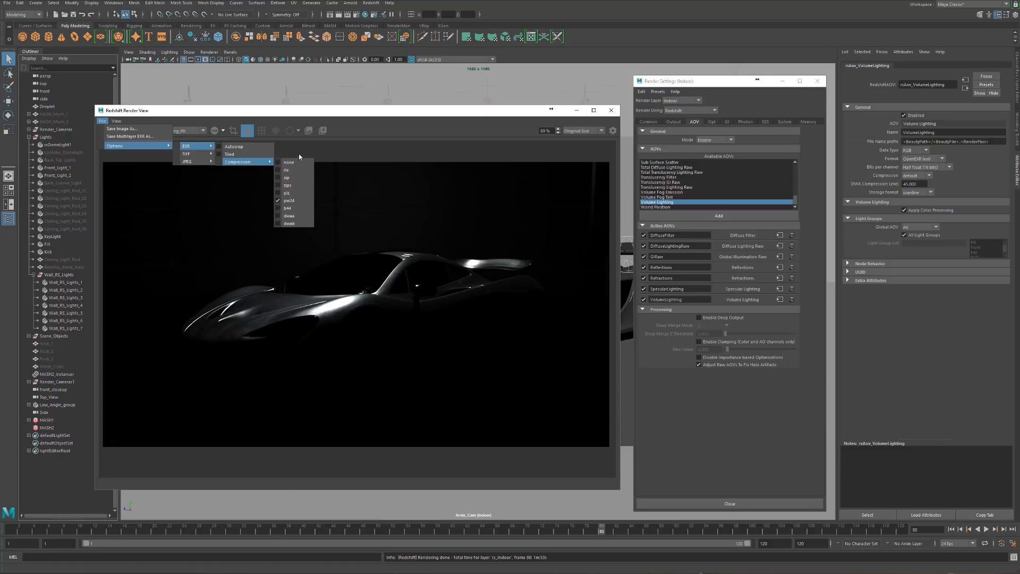
left_click(128, 137)
left_click_drag(371, 104, 0, 452)
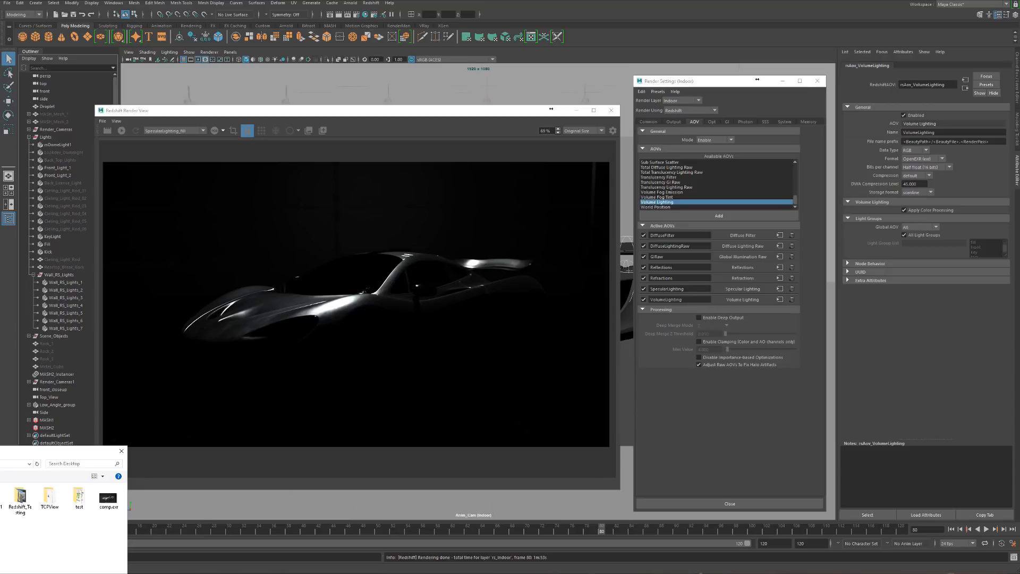
key("Escape")
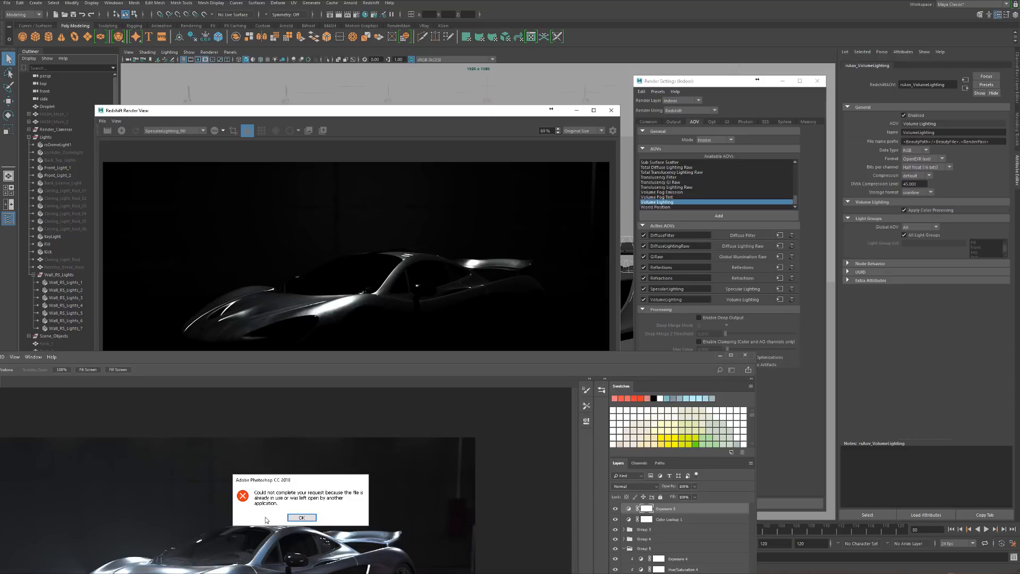
Switch to Photoshop, dismiss the file-in-use error, and open comp_car.exr through Exr-IO with Create Photoshop groups enabled
left_click(301, 517)
left_click_drag(310, 366, 302, 414)
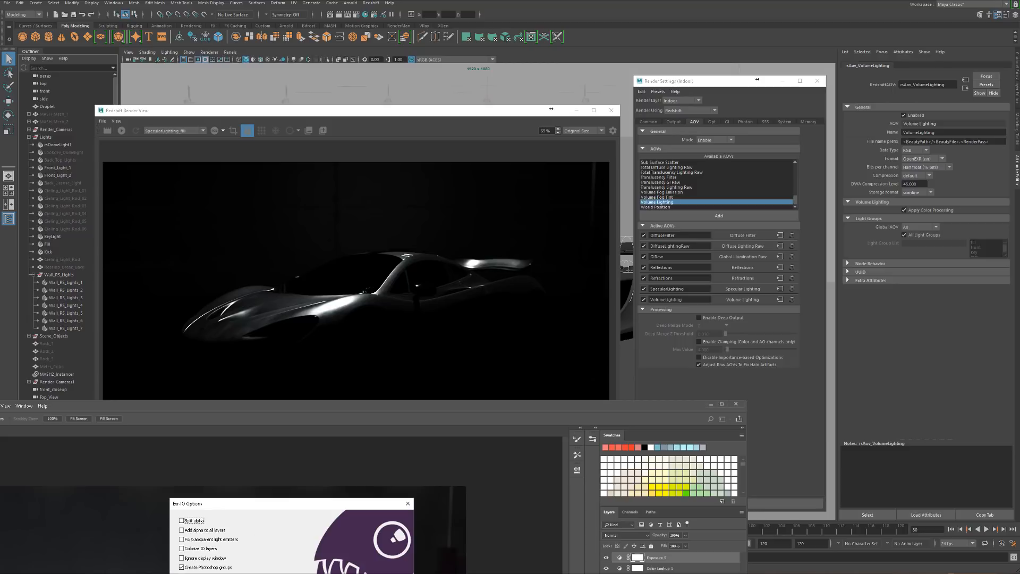
left_click_drag(282, 505, 385, 221)
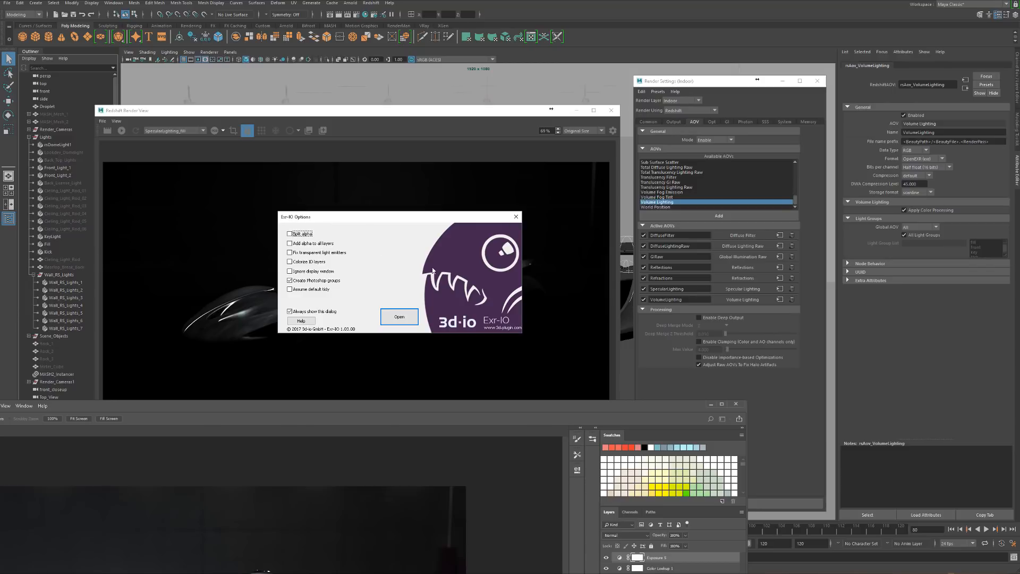
left_click_drag(375, 222, 364, 245)
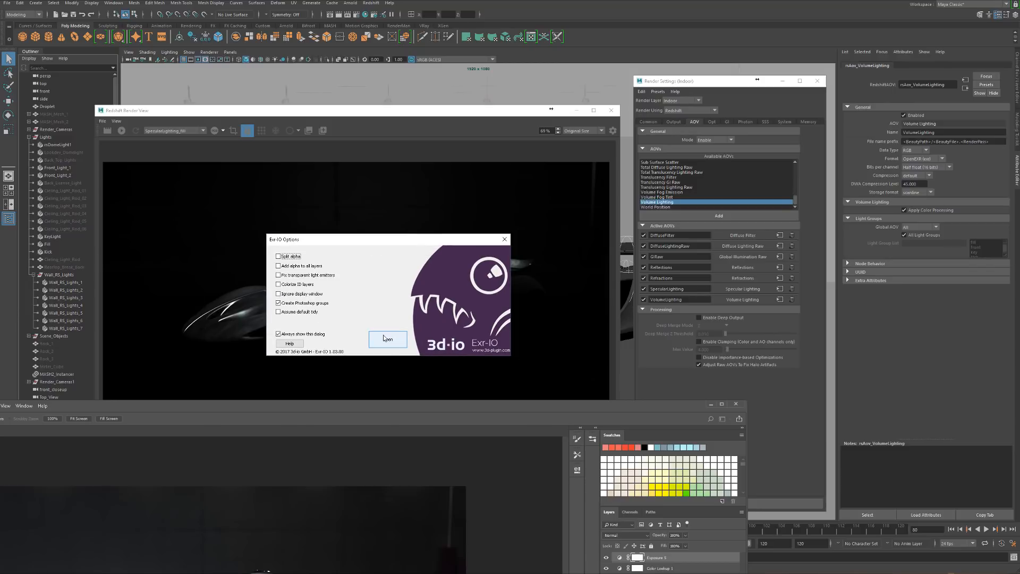
left_click(392, 344)
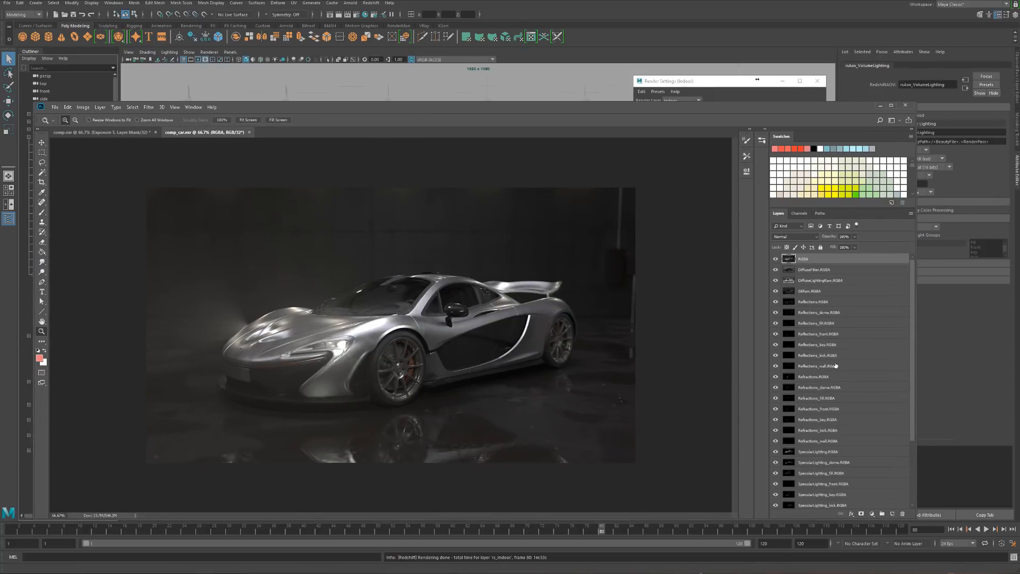
Enlarge the Photoshop window and shrink the swatches area so the layer list shows every imported pass
scroll(836, 389, "down", 4)
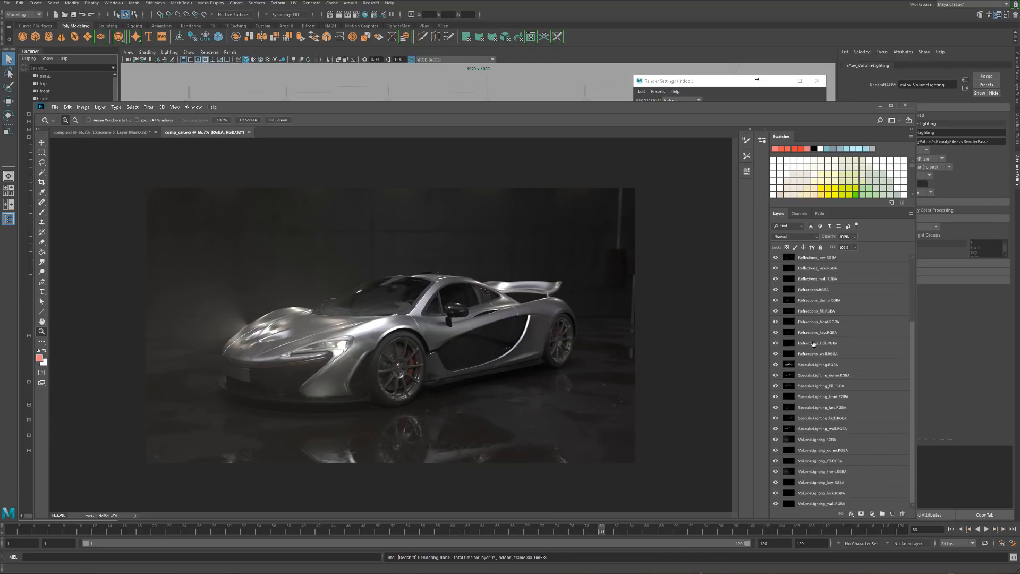
left_click(773, 300)
left_click(775, 301)
left_click_drag(768, 300, 660, 306)
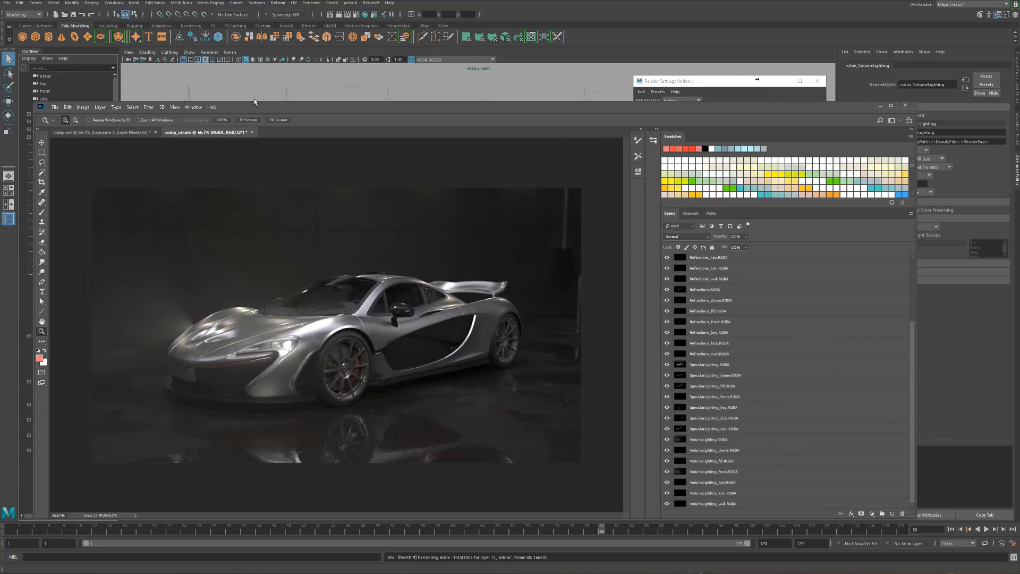
left_click_drag(257, 111, 221, 3)
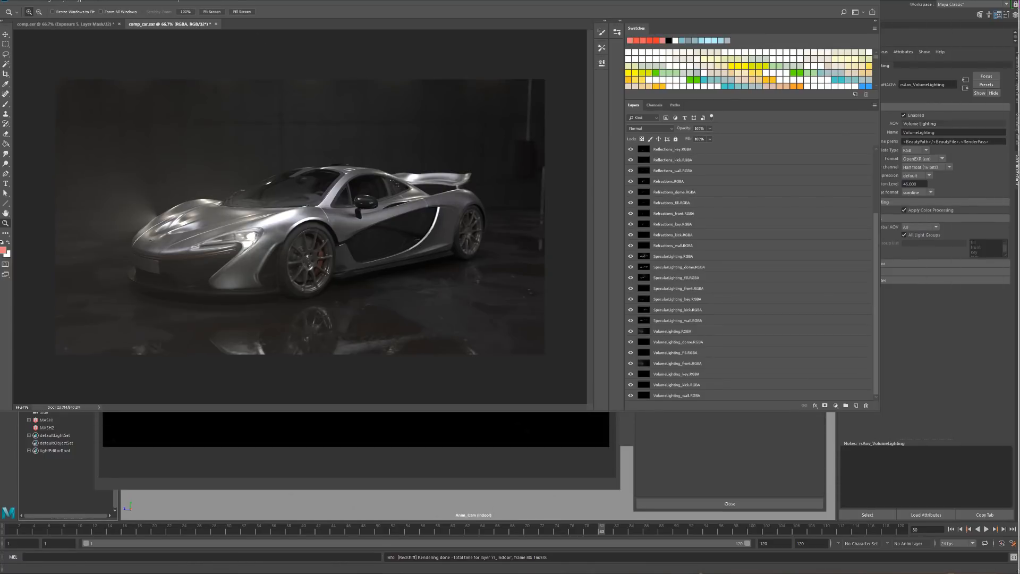
left_click_drag(880, 412, 1019, 573)
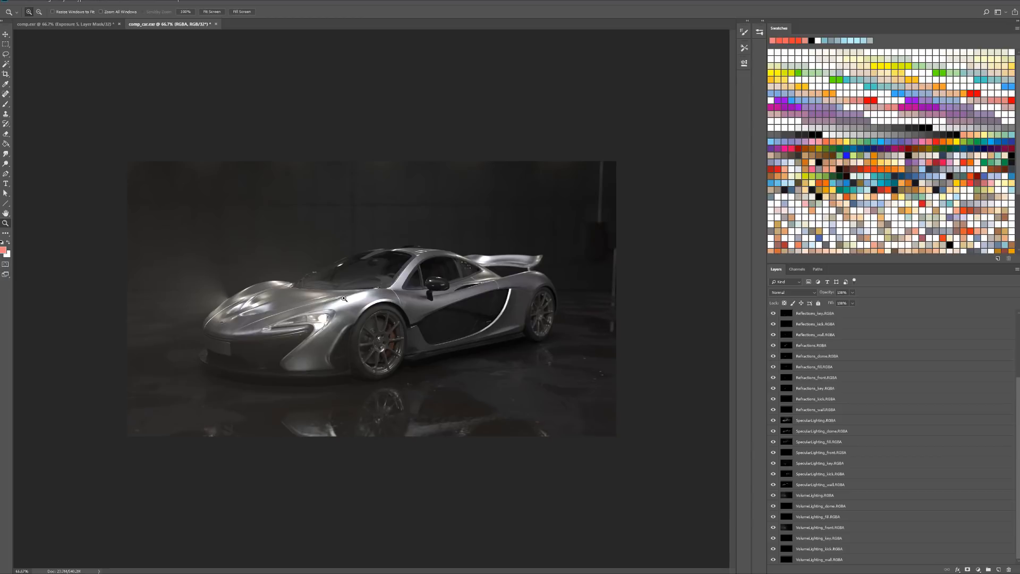
mouse_move(751, 294)
left_mouse_down()
mouse_move(661, 295)
mouse_move(780, 296)
left_mouse_up()
left_click_drag(766, 277, 875, 278)
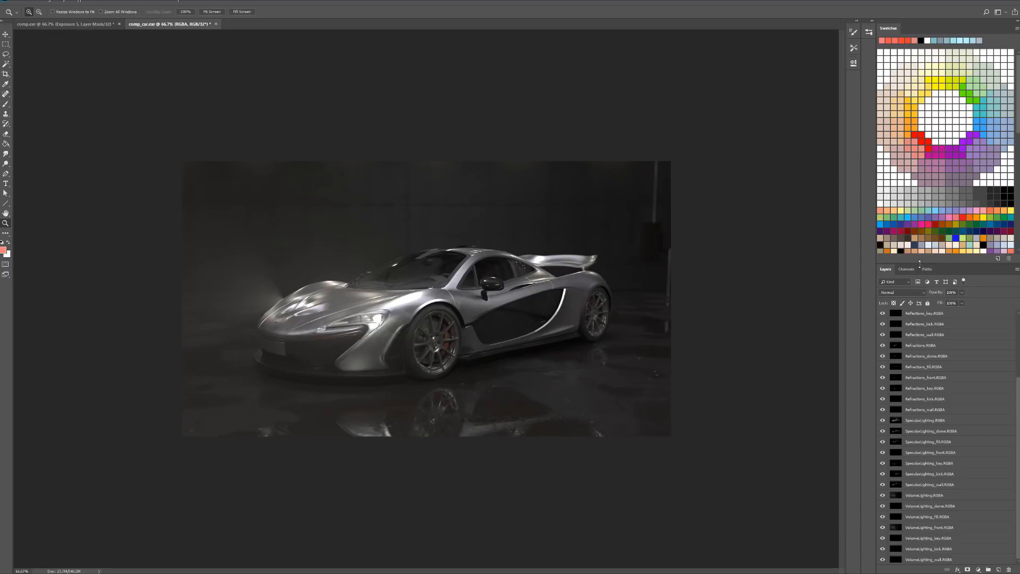
left_click_drag(920, 264, 914, 73)
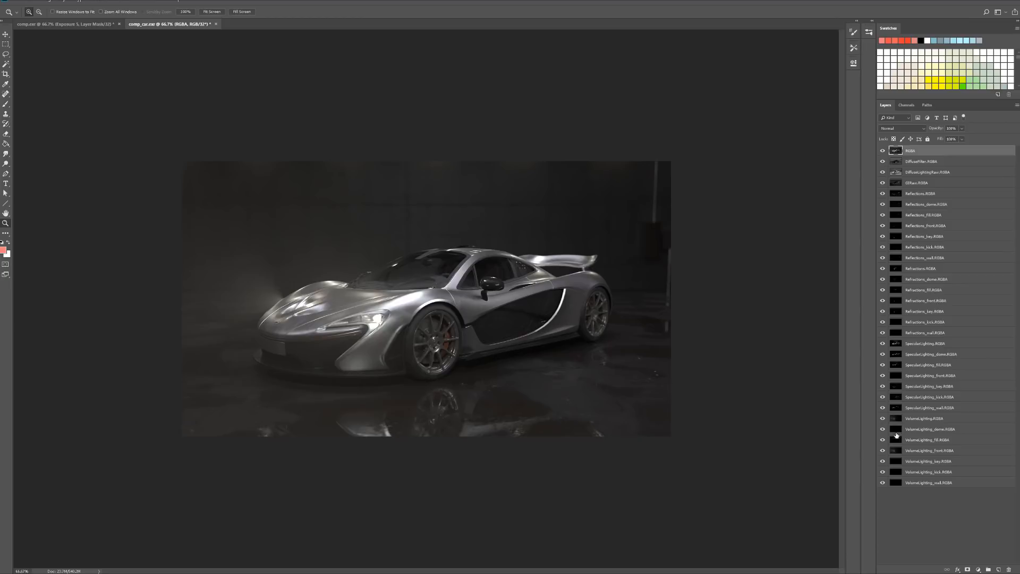
Hide every layer except VolumeLighting_front.RGBA and select that layer
mouse_move(883, 452)
left_mouse_down()
mouse_move(886, 163)
mouse_move(883, 205)
left_mouse_up()
left_click_drag(884, 465, 884, 485)
left_click(883, 451)
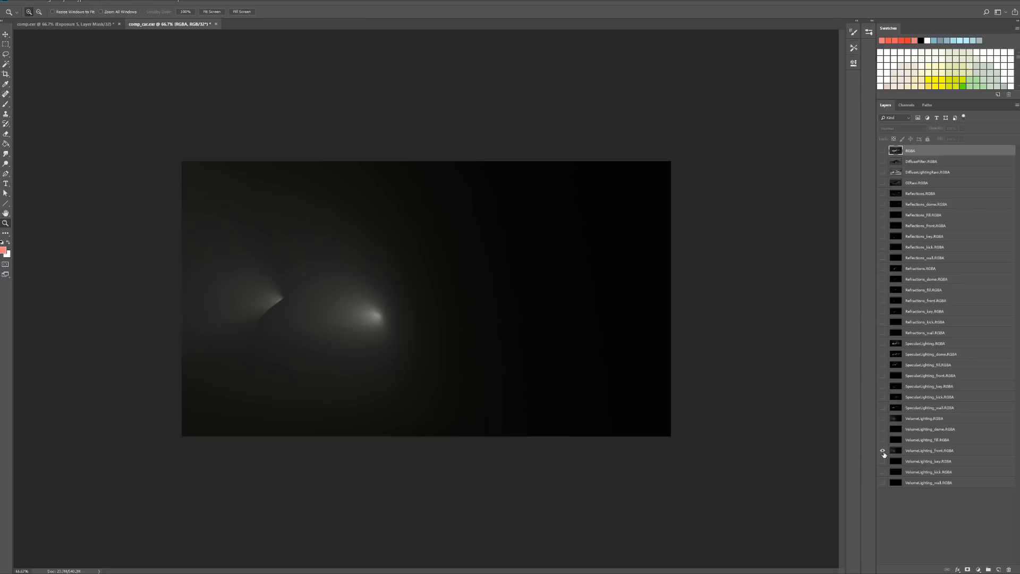
left_click(883, 451)
left_click(884, 451)
left_click(906, 452)
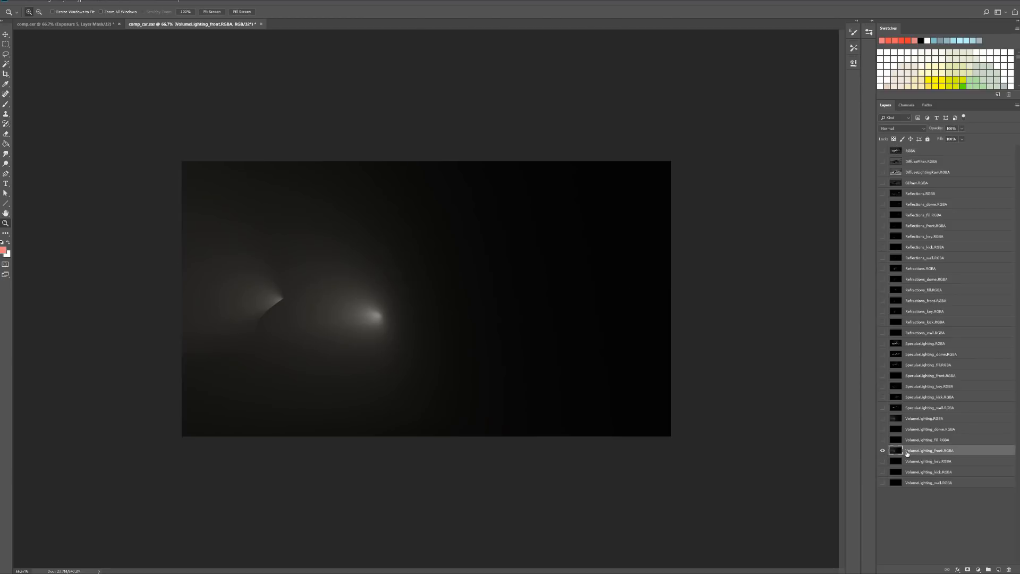
Delete the combined VolumeLighting layer and its dome, fill, key, kick and wall passes, keeping only VolumeLighting_front.RGBA
left_click(921, 440)
left_click(931, 429, "shift")
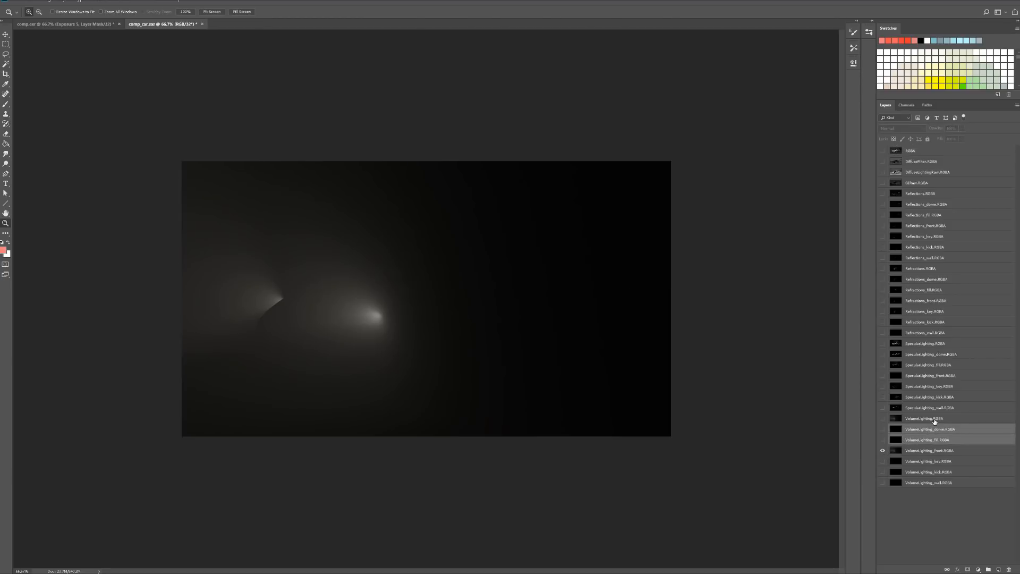
left_click(931, 419, "shift")
left_click(928, 463, "ctrl")
left_click(921, 472, "ctrl")
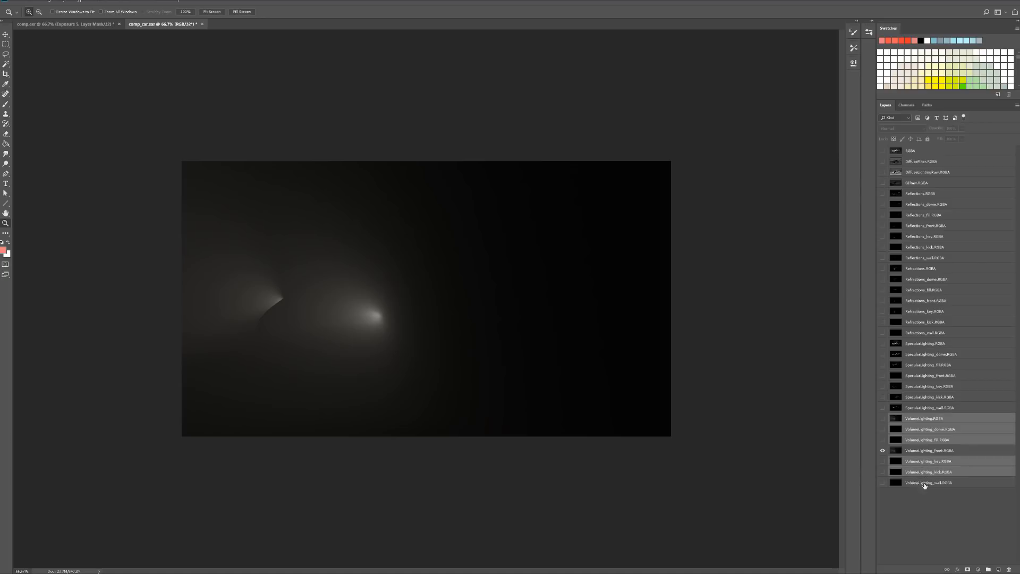
left_click(919, 483, "ctrl")
left_click_drag(961, 488, 1009, 569)
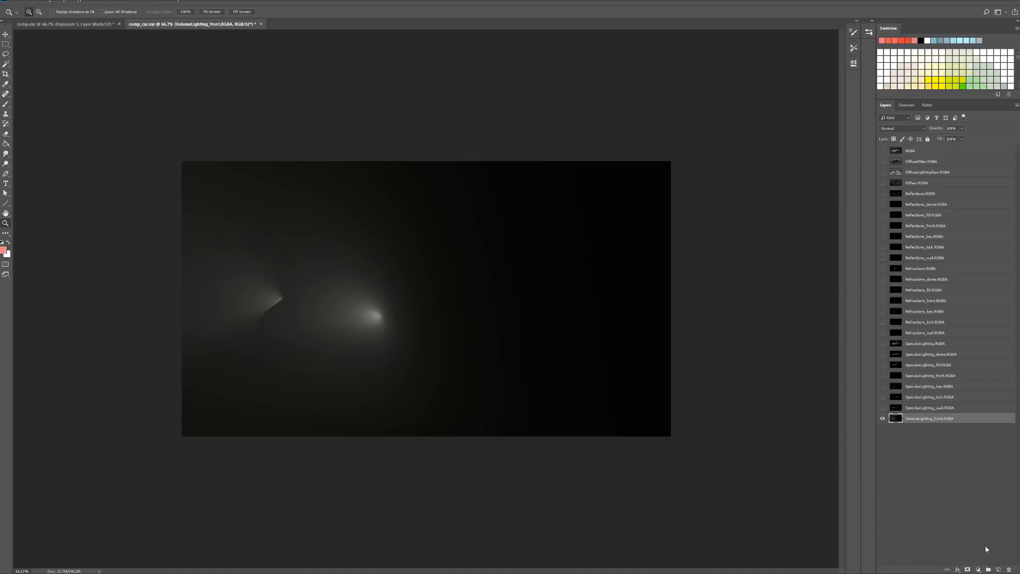
Hide VolumeLighting_front.RGBA and preview the SpecularLighting passes one at a time, from the wall pass up to the combined SpecularLighting.RGBA
left_click(883, 418)
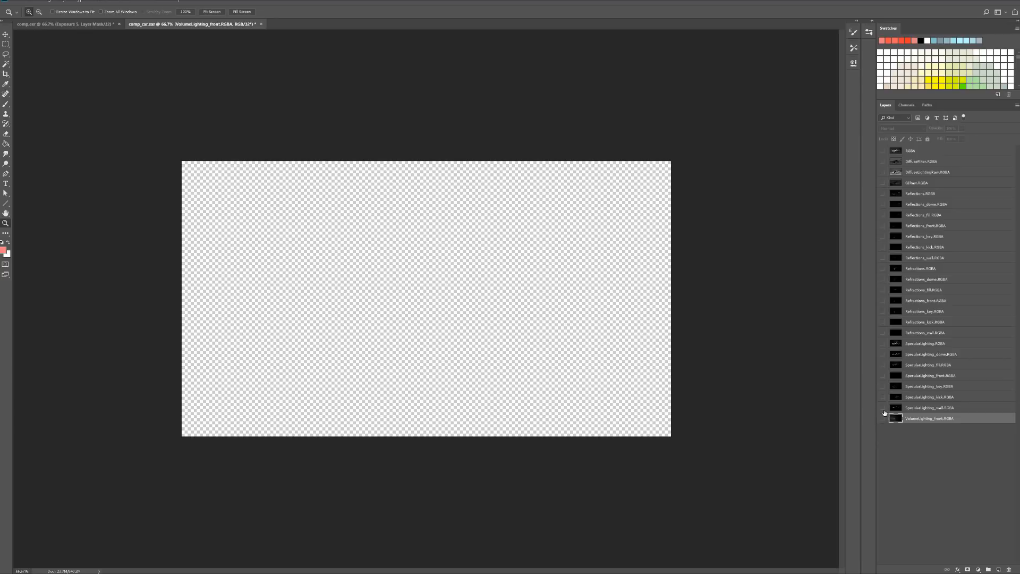
left_click(882, 408)
left_click(883, 409)
left_click(883, 387)
left_click(883, 390)
left_click(882, 387)
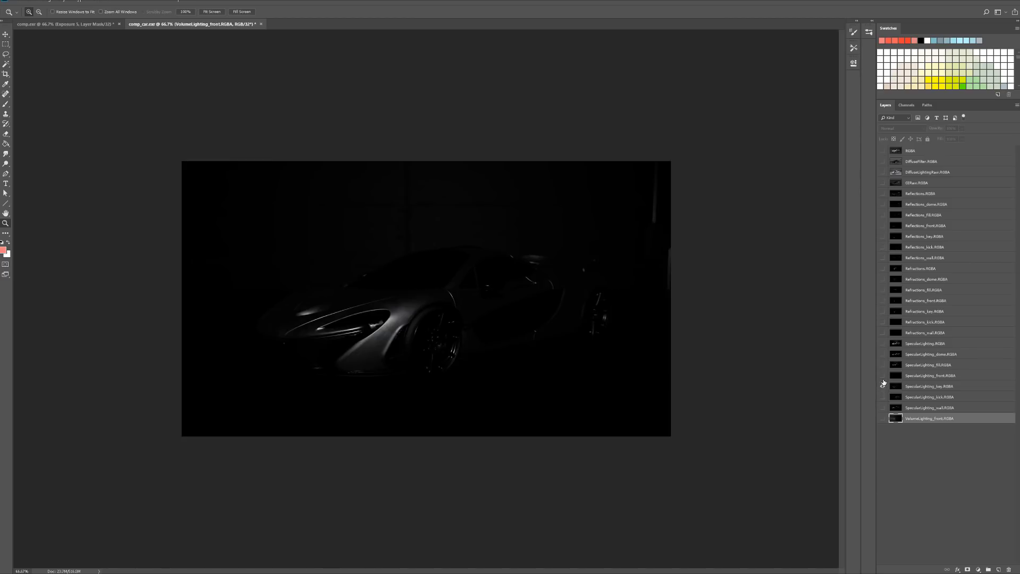
left_click(883, 386)
left_click(884, 376)
left_click(884, 376)
left_click(883, 366)
left_click(883, 367)
left_click(884, 367)
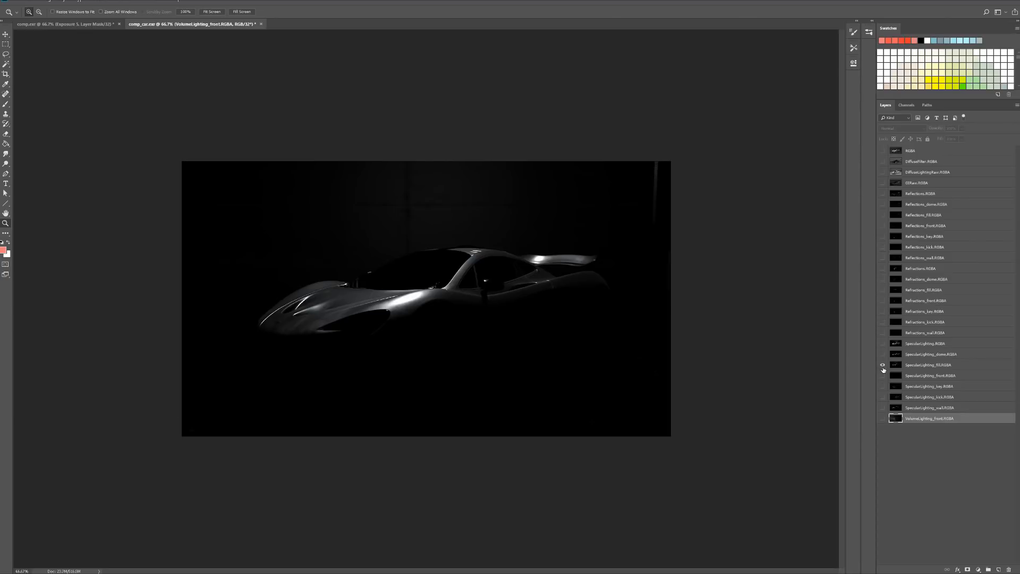
left_click(883, 366)
left_click(883, 355)
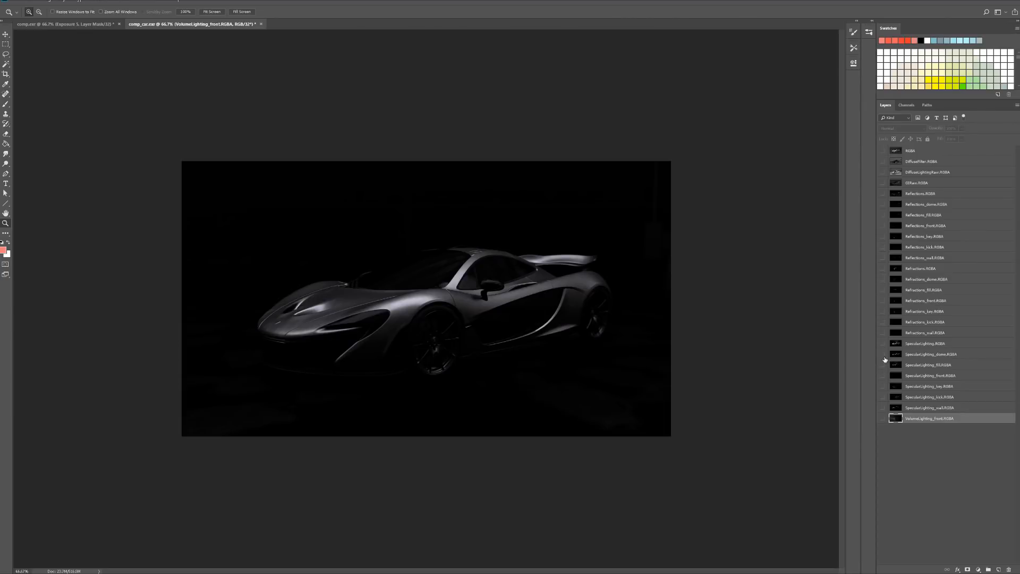
left_click(884, 358)
left_click(883, 344)
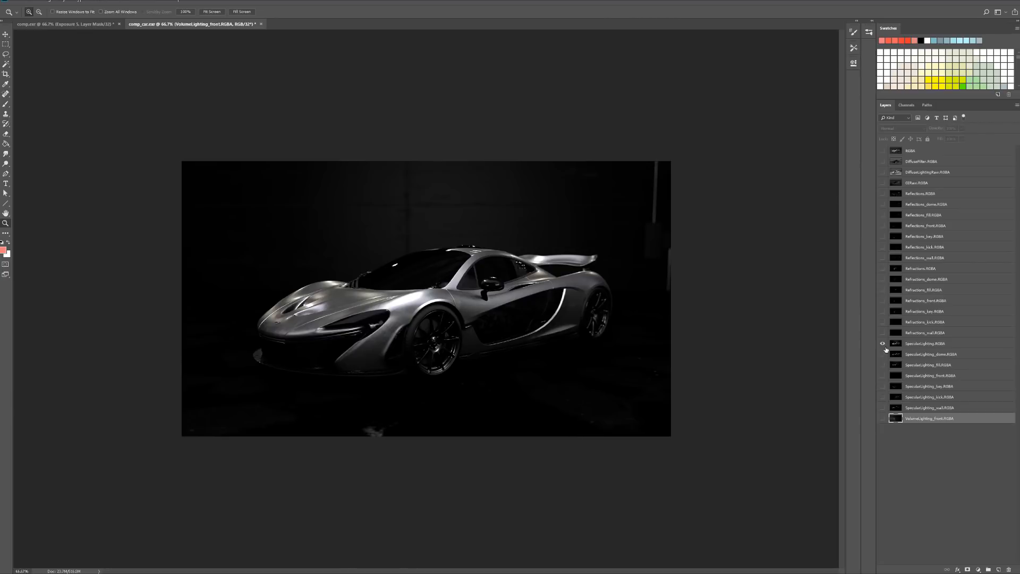
Try to place the per-light SpecularLighting layers, dome through wall, into a new group
left_click(931, 355)
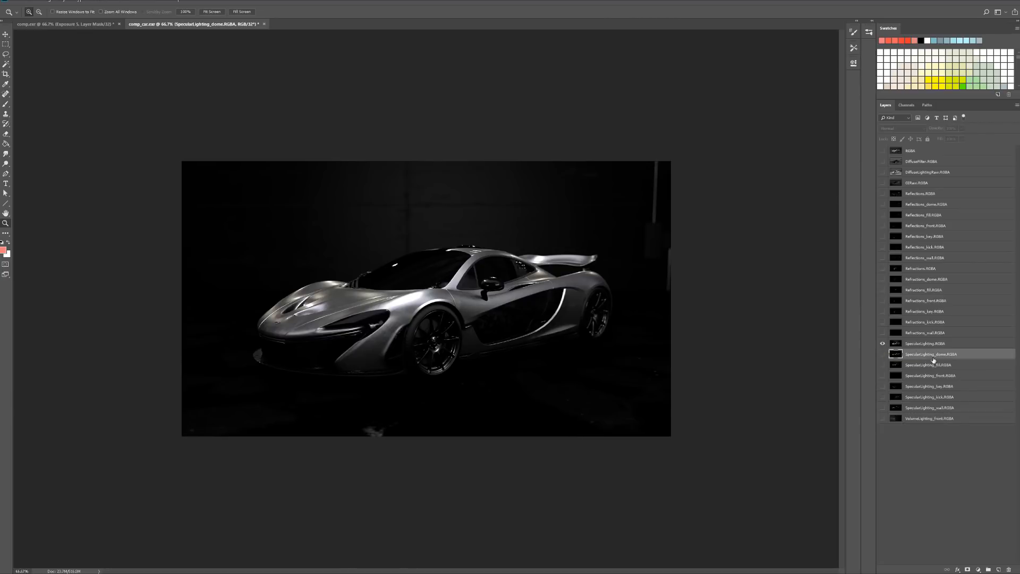
left_click(938, 408, "shift")
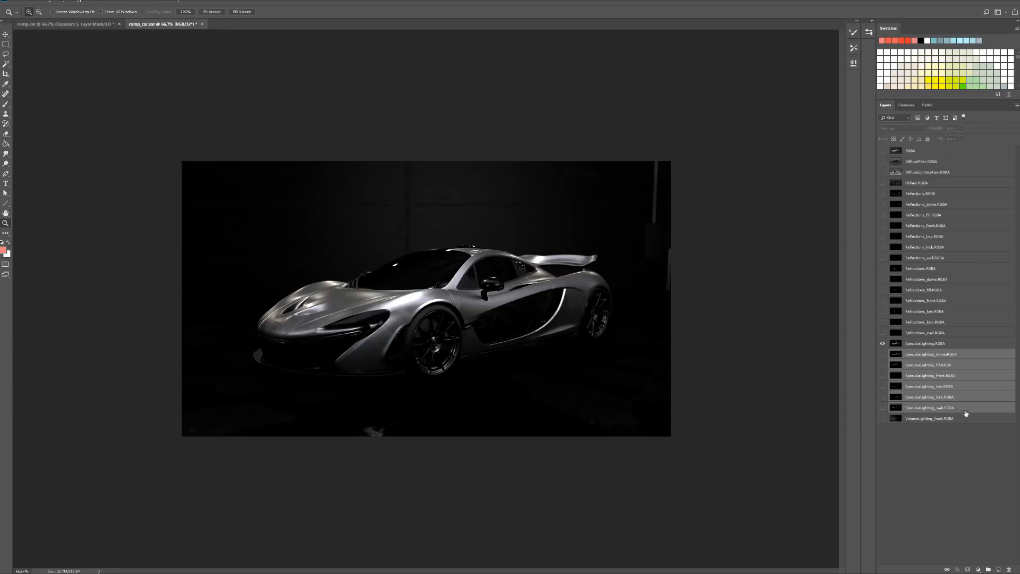
left_click_drag(973, 411, 990, 568)
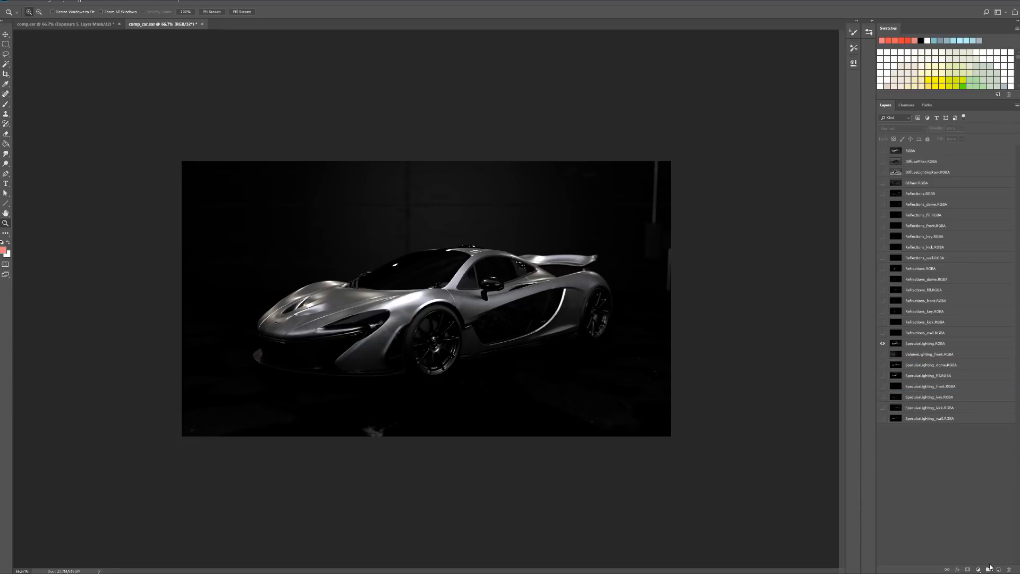
Group the SpecularLighting layers from dome through wall and name the group spec
left_click(936, 365)
left_click(959, 420, "shift")
left_click_drag(959, 420, 990, 572)
double_click(911, 365)
type("spec")
key("Return")
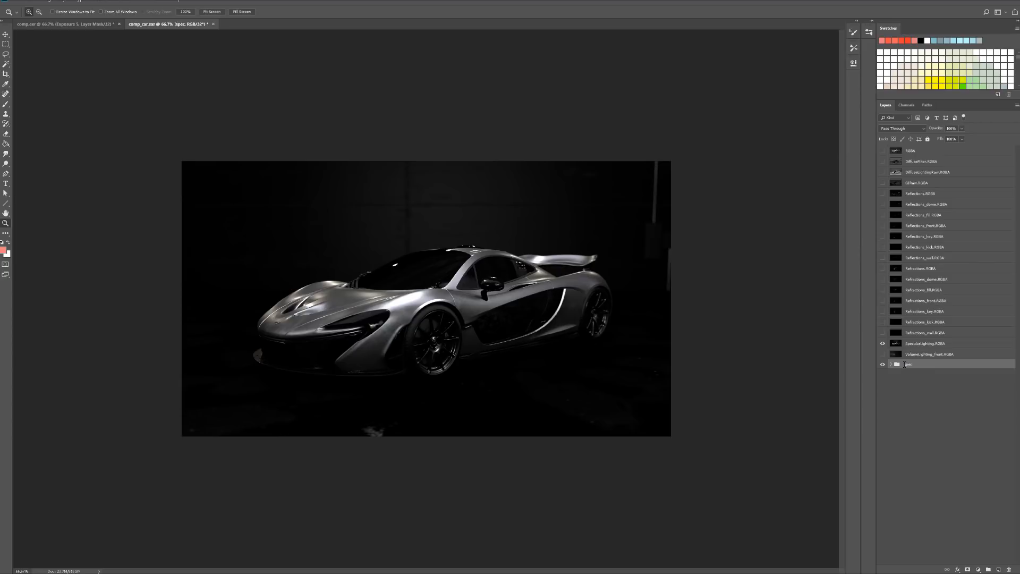
Give the spec group a blue colour label and expand it to show its layers
right_click(888, 363)
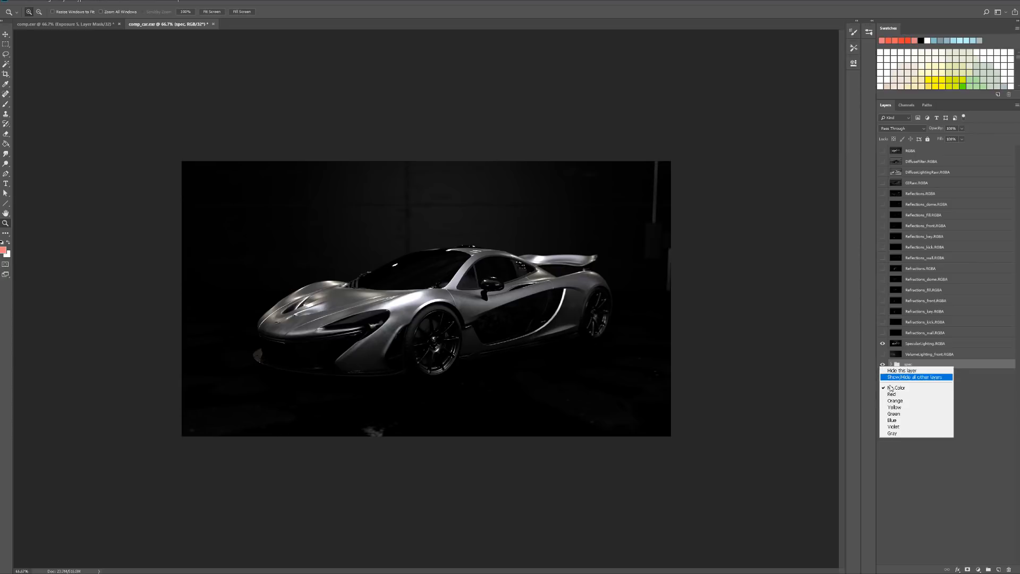
left_click(893, 419)
left_click(912, 372)
left_click(898, 364)
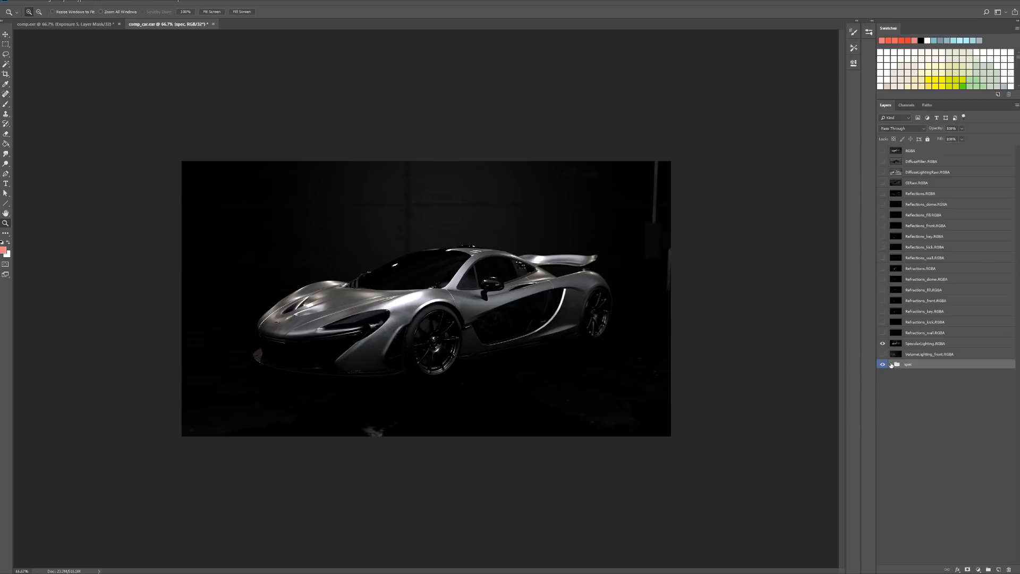
left_click(891, 364)
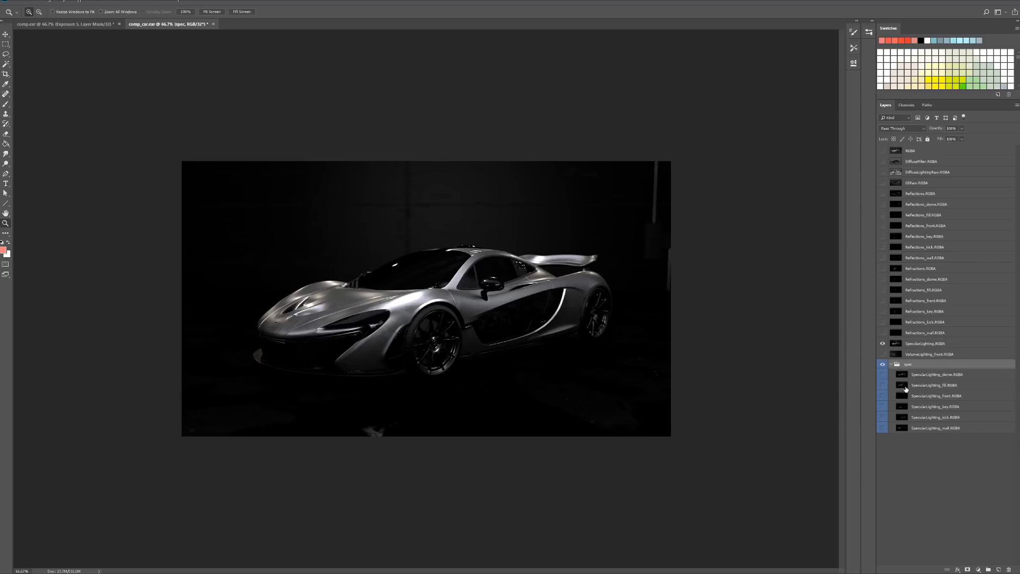
Move VolumeLighting_front.RGBA below the spec group and give it a violet colour label
left_click_drag(928, 356, 921, 456)
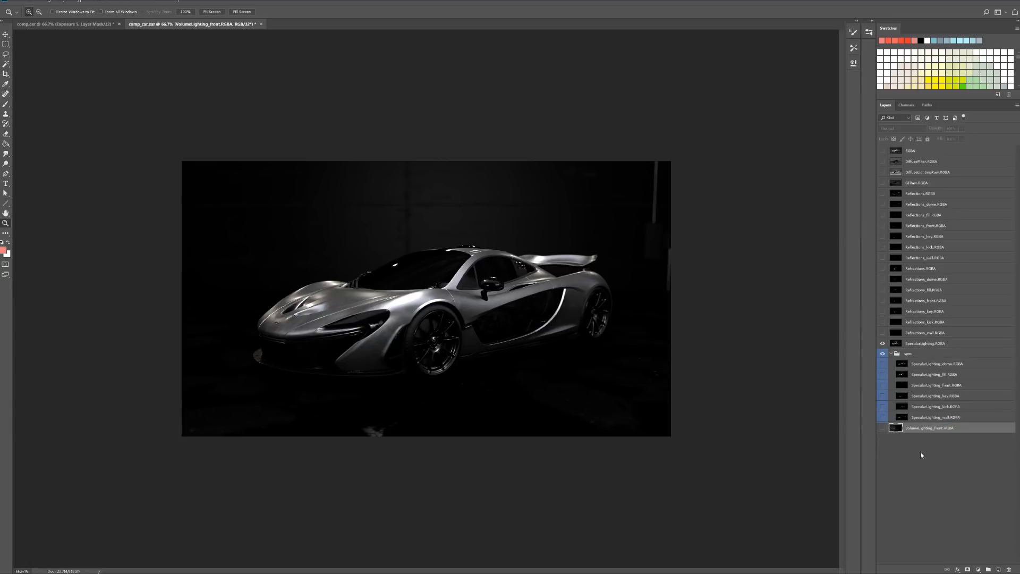
right_click(883, 428)
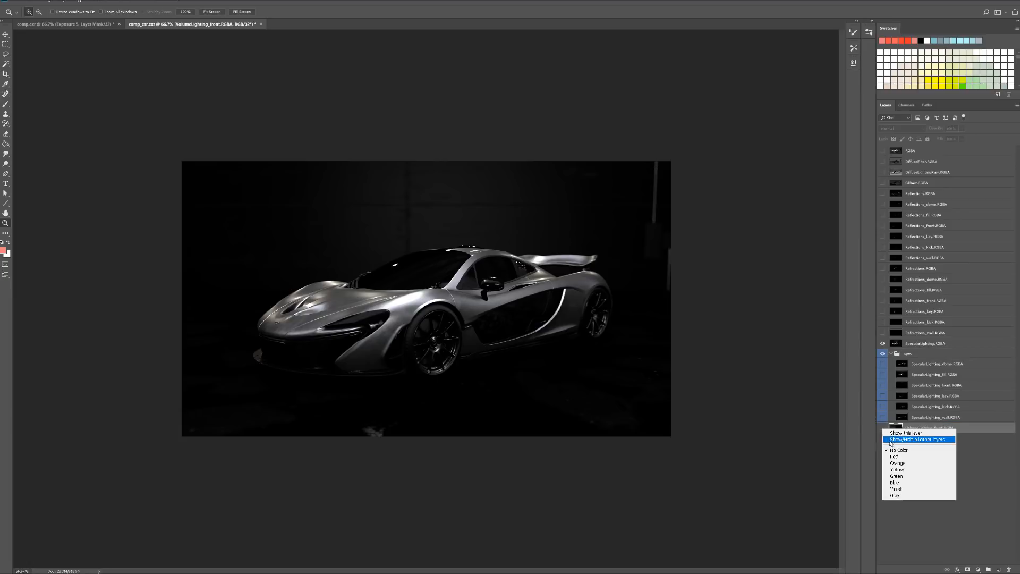
left_click(898, 489)
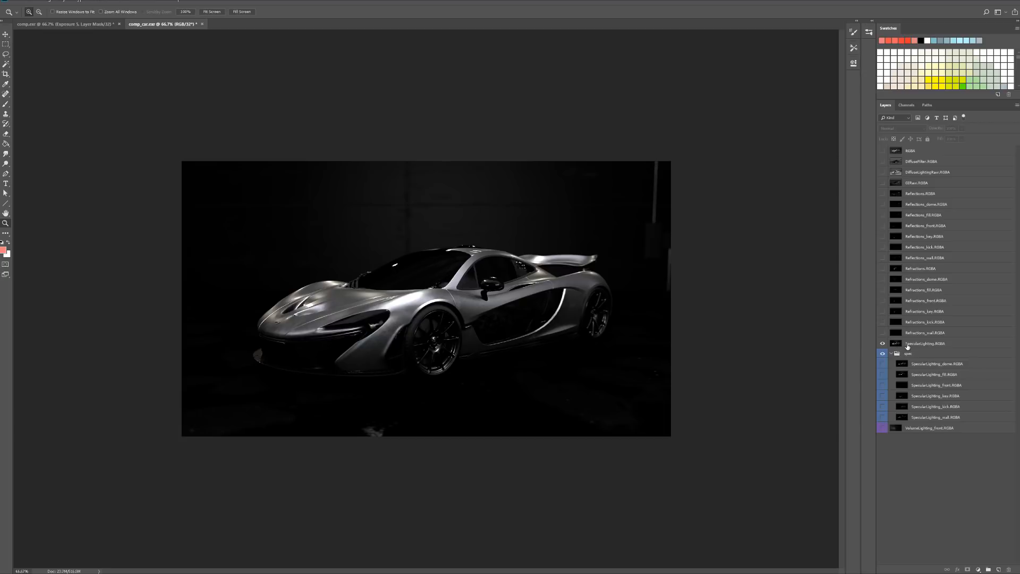
Check the combined SpecularLighting.RGBA layer's visibility and delete that layer
left_click(906, 346)
left_click(883, 344)
left_click(884, 345)
left_click_drag(927, 346, 1009, 569)
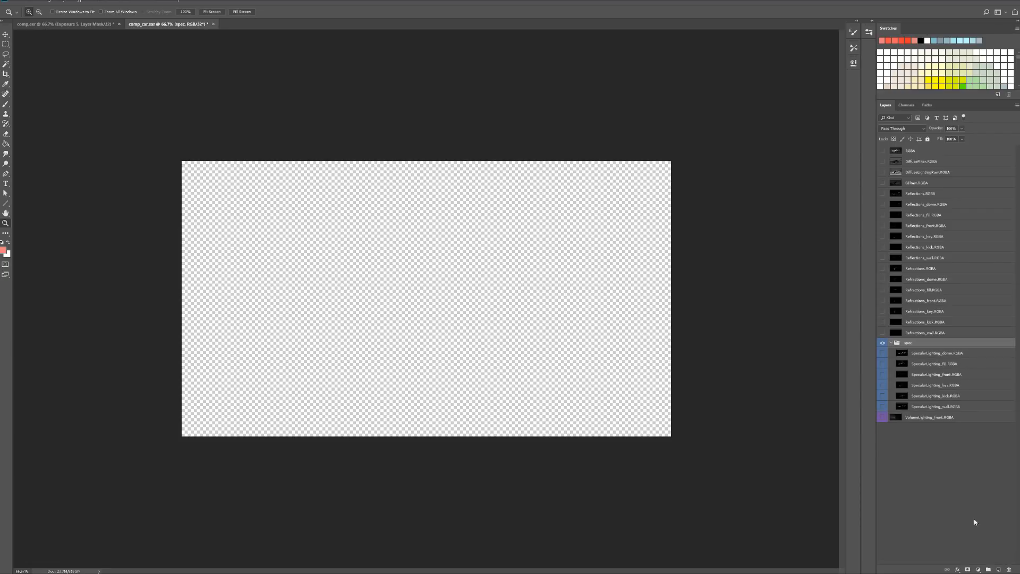
Show the combined Refractions.RGBA pass to inspect it and delete that layer
left_click(912, 333)
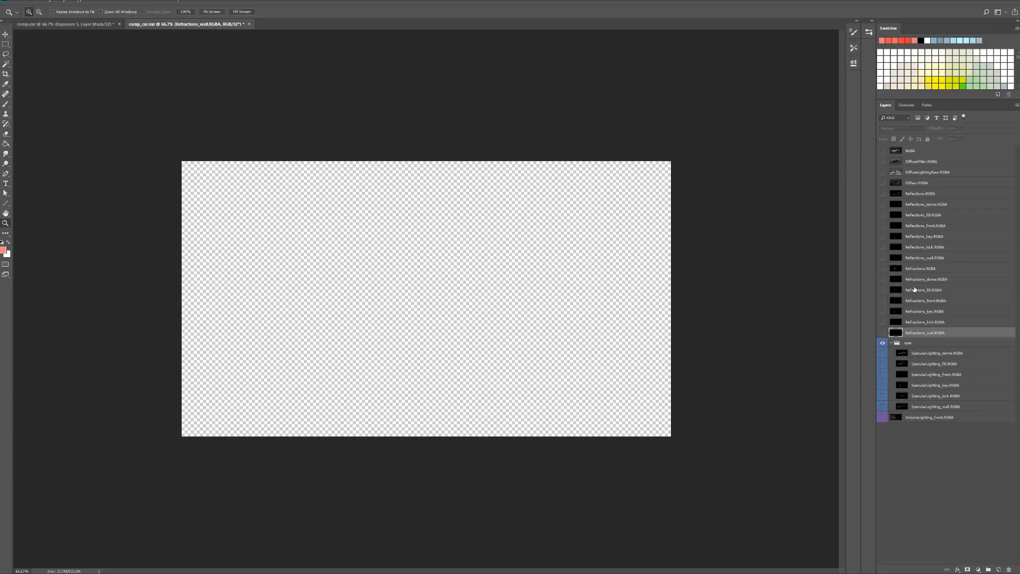
left_click(882, 269)
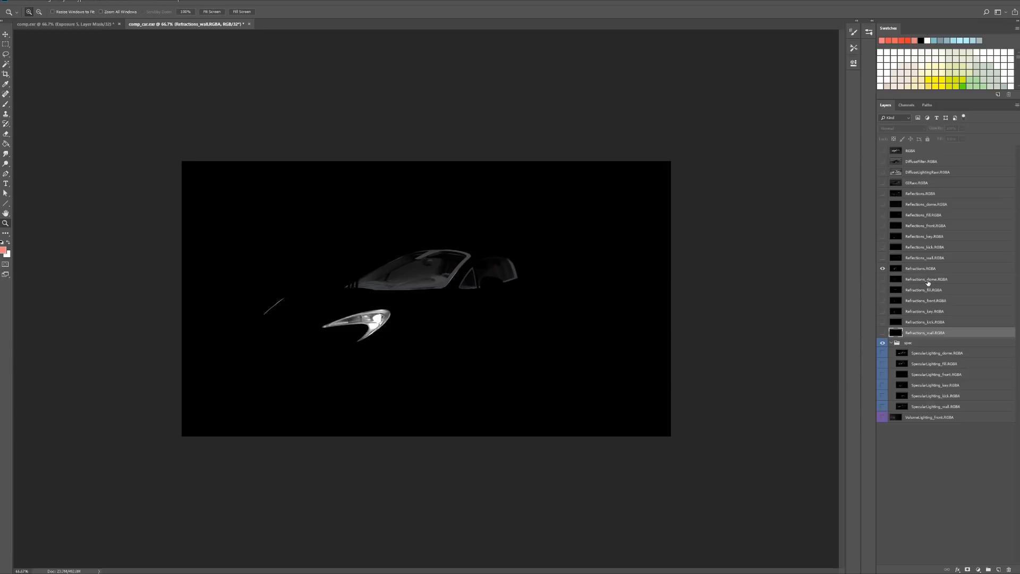
left_click_drag(935, 268, 1010, 569)
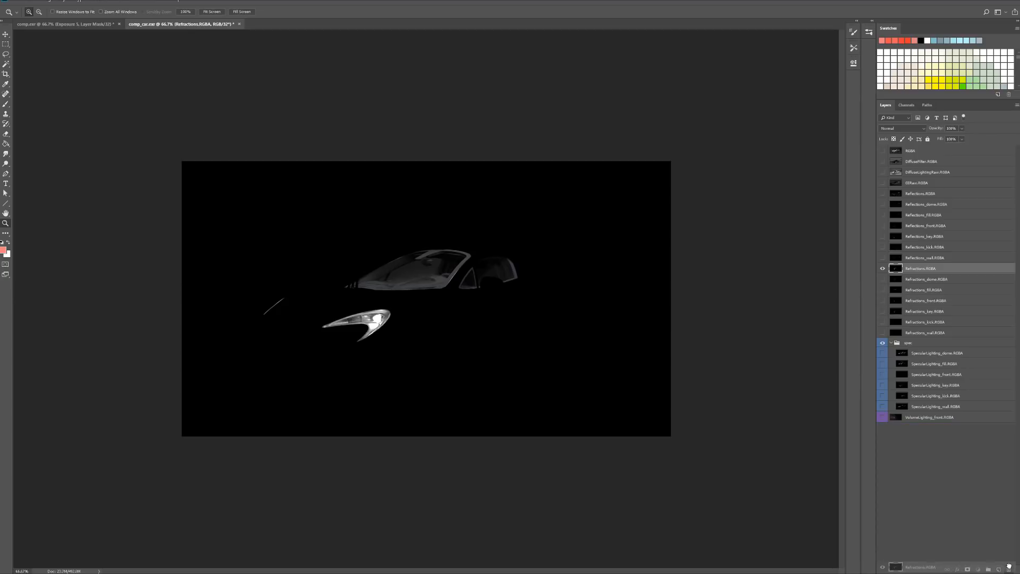
Group the per-light Refractions layers from dome through wall and name the group refrac
left_click(941, 321, "shift")
left_click_drag(938, 325, 989, 568)
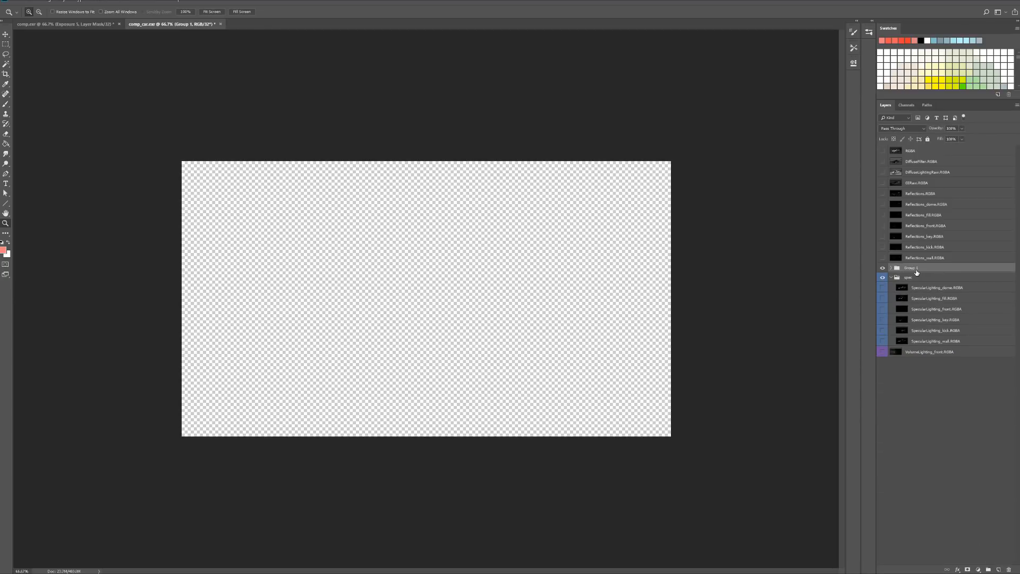
double_click(913, 268)
type("refrac")
key("Return")
Give the refrac group a red colour label and expand it to show its layers
right_click(883, 268)
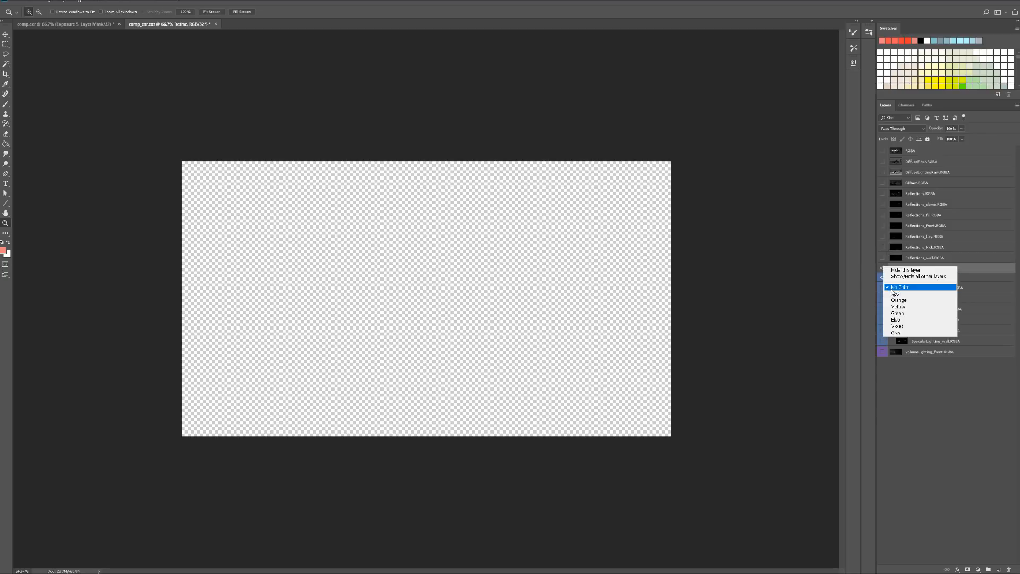
left_click(895, 293)
left_click(891, 268)
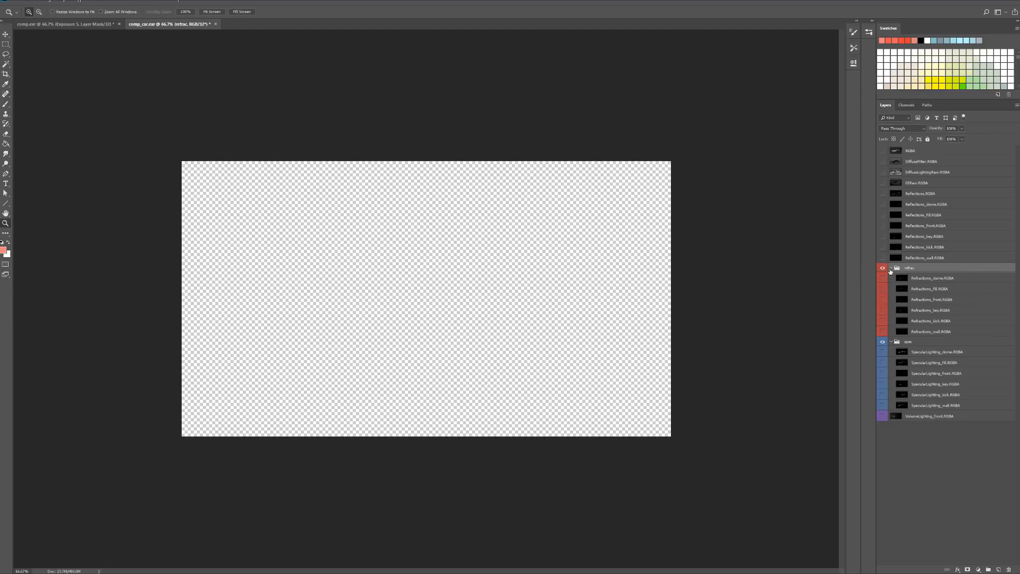
Group the per-light Reflections layers from dome through wall and name the group reflec
left_click(922, 259)
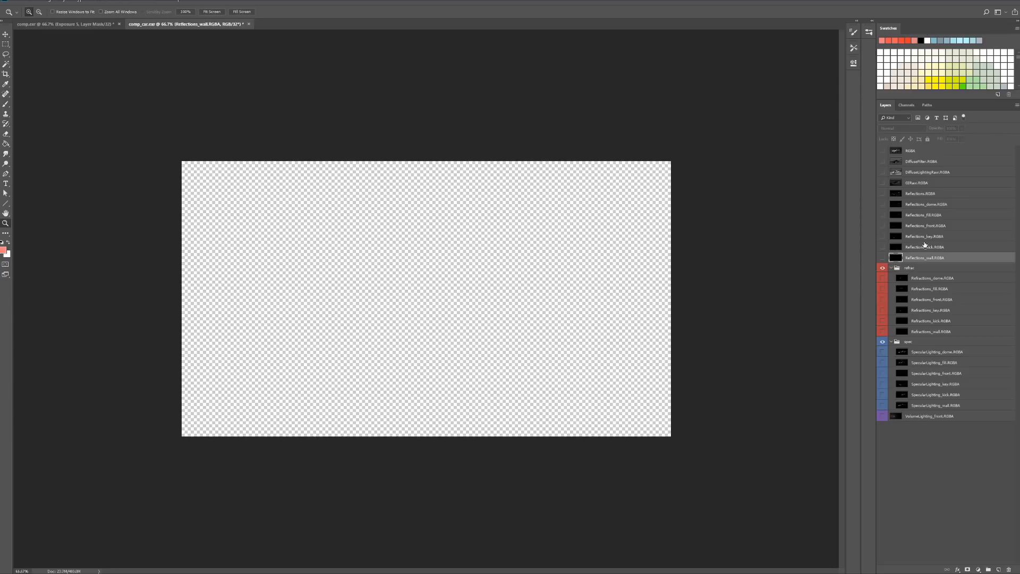
left_click(942, 207, "shift")
left_click_drag(961, 235, 988, 569)
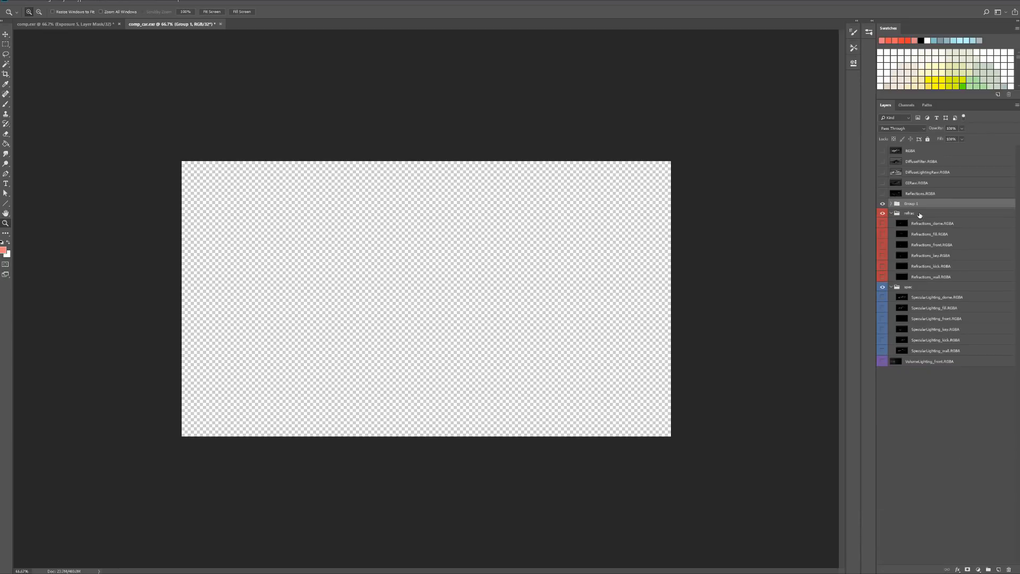
double_click(926, 202)
type("reflec")
left_click(942, 417)
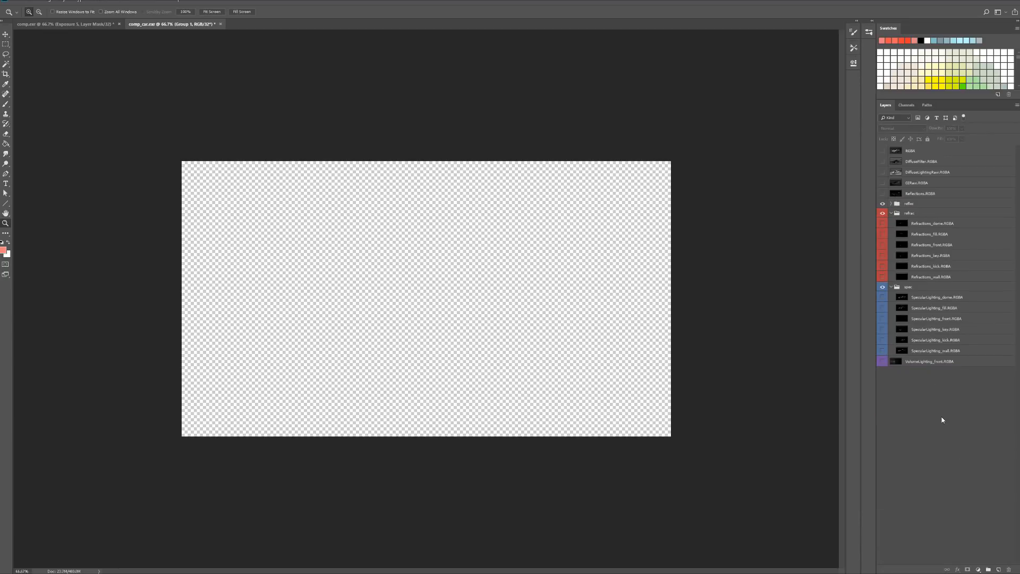
Give the reflec group a yellow colour label and delete the combined Reflections.RGBA layer
right_click(883, 204)
left_click(898, 235)
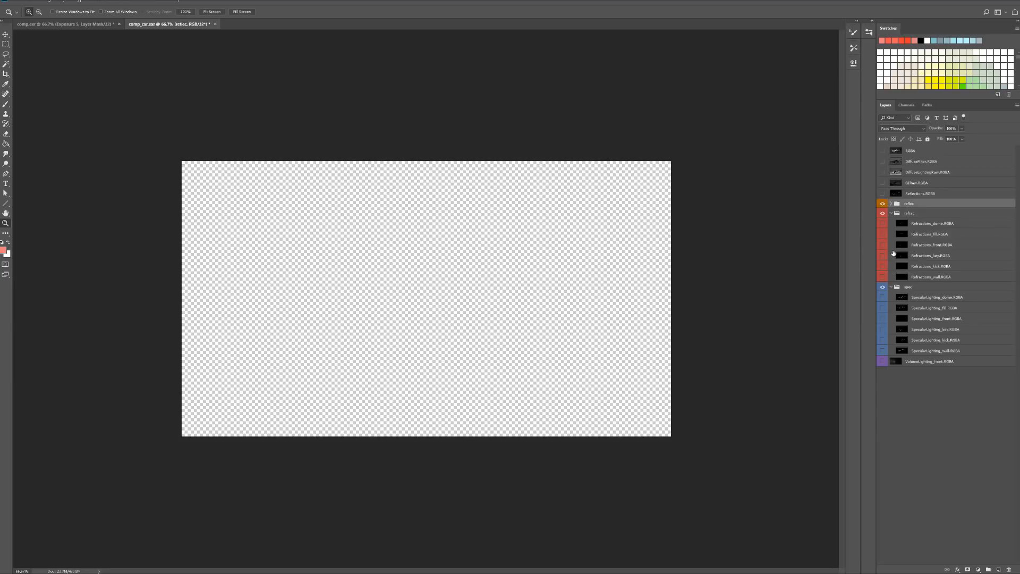
right_click(883, 205)
left_click(906, 258)
right_click(883, 205)
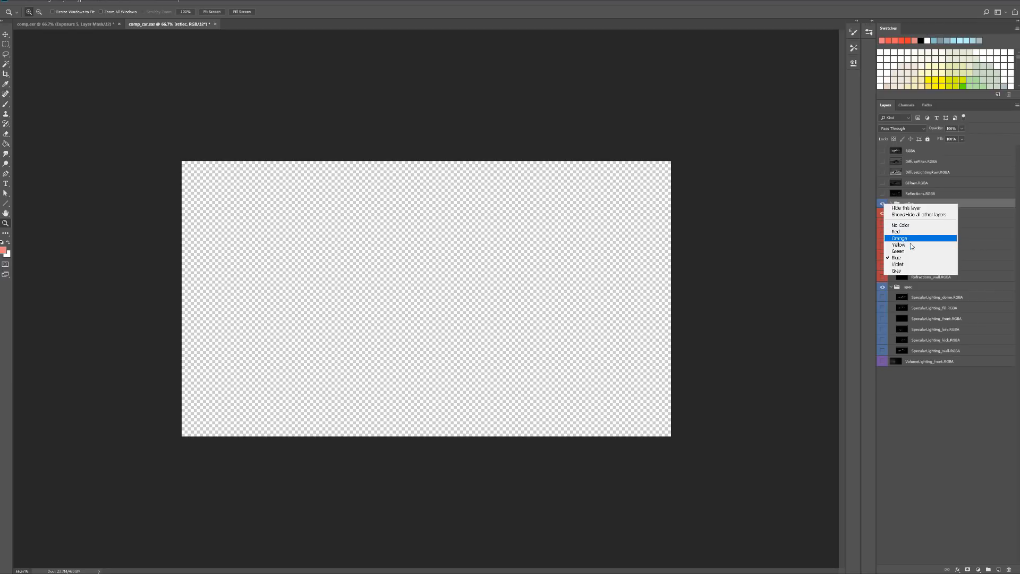
left_click(911, 245)
left_click(925, 378)
left_click_drag(931, 195, 1009, 569)
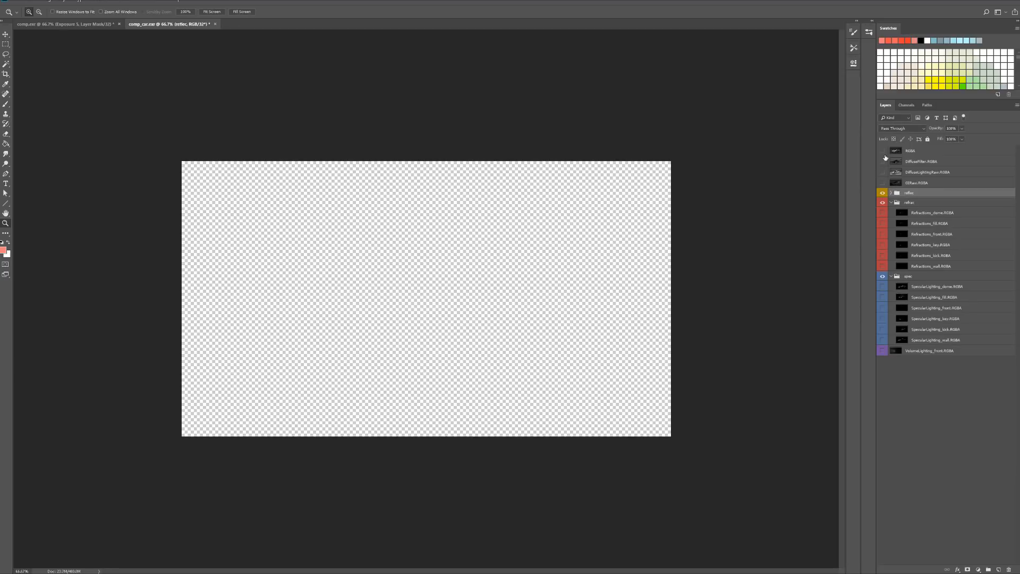
Preview the RGBA, DiffuseFilter.RGBA and DiffuseLightingRaw.RGBA layers one at a time
left_click(910, 184)
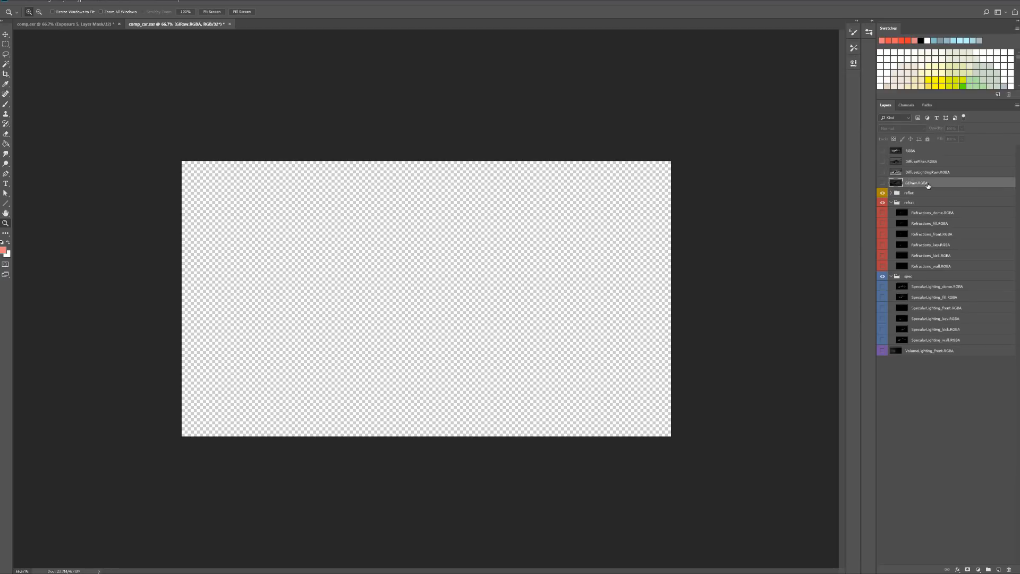
left_click(890, 151)
left_click(883, 151)
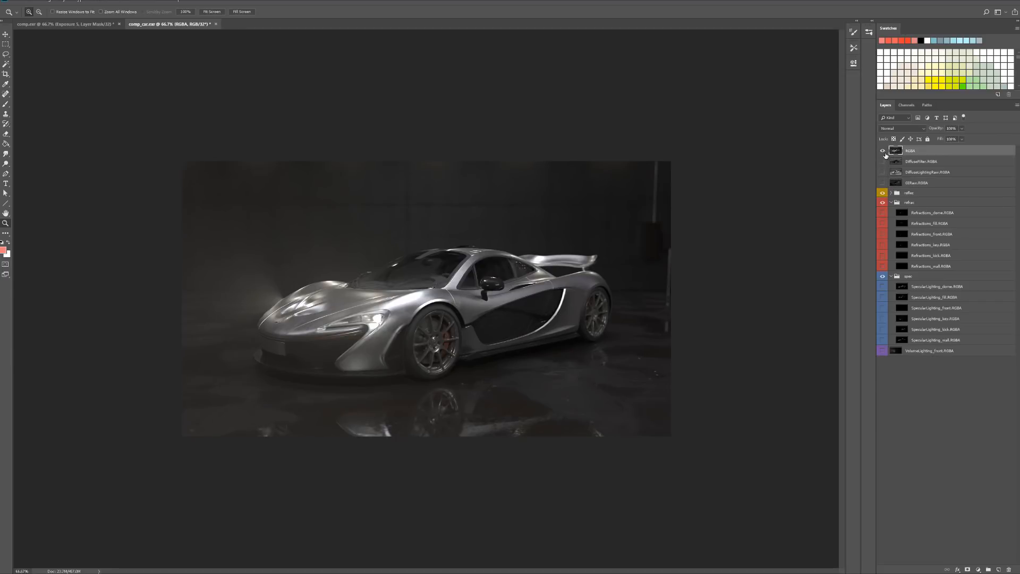
left_click(883, 152)
left_click(883, 162)
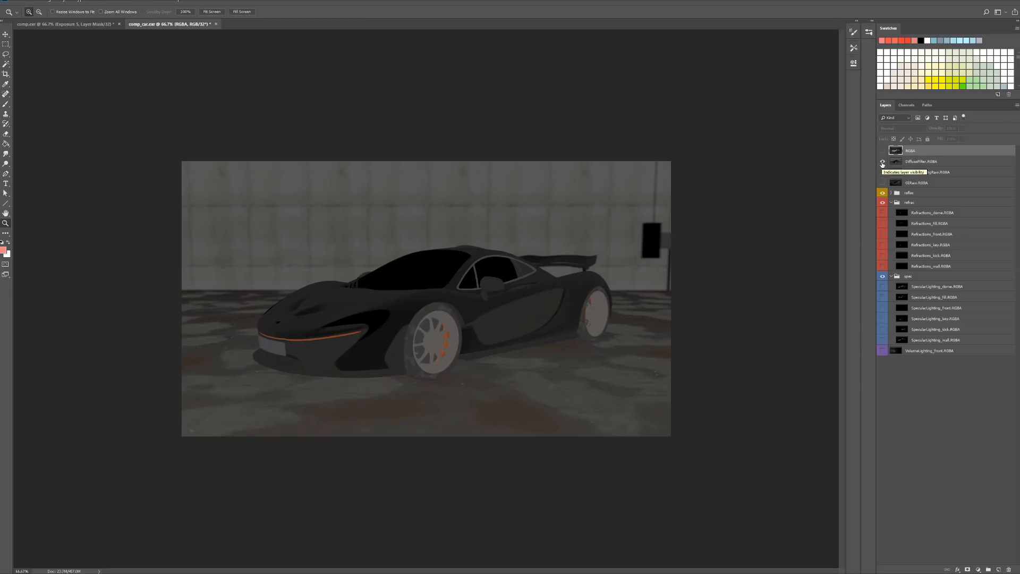
left_click(882, 161)
left_click(883, 172)
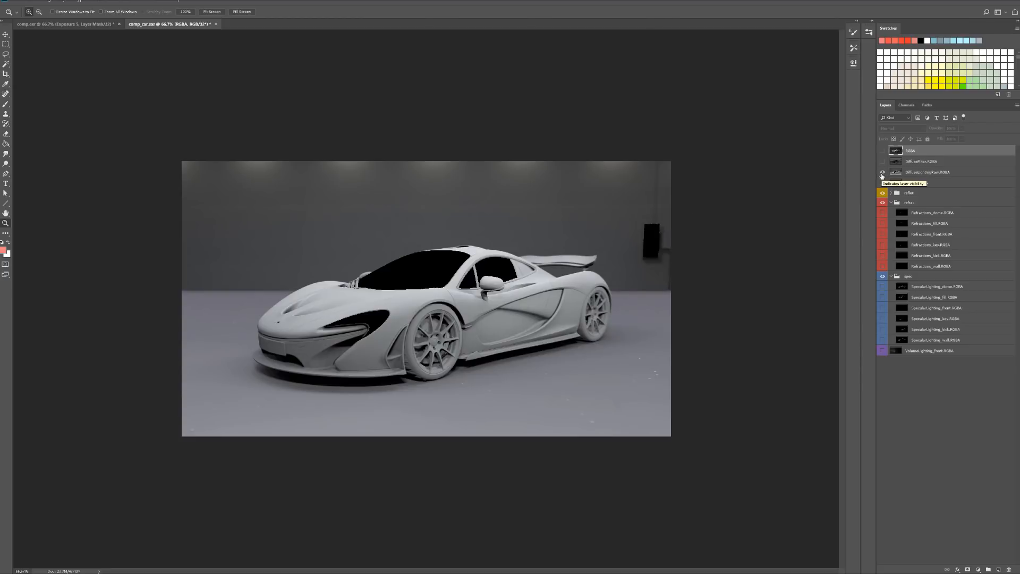
Preview the GIRaw.RGBA layer on its own and consult the AOV recombination equation in the browser's Redshift documentation
left_click(883, 173)
left_click(882, 183)
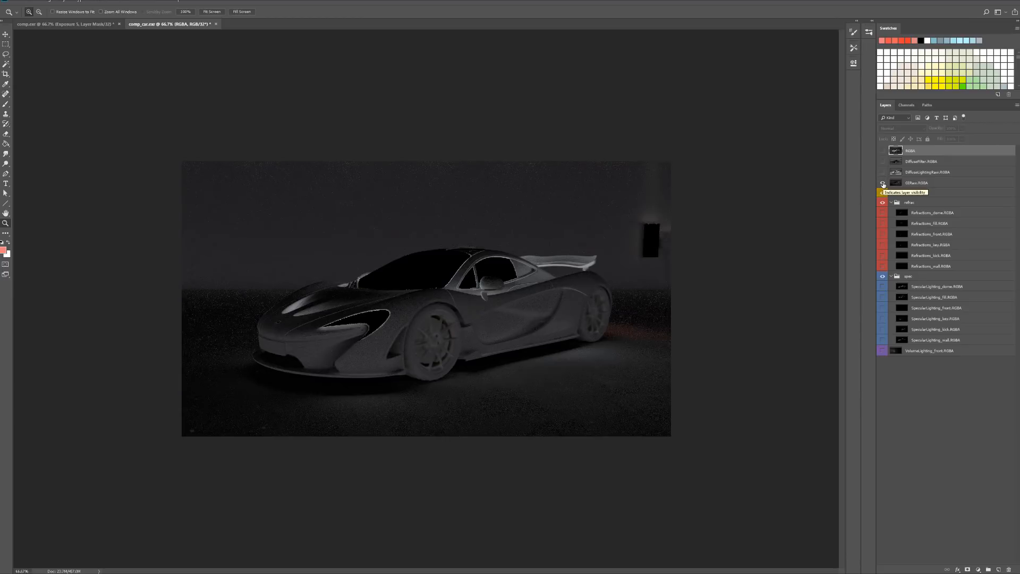
left_click(882, 183)
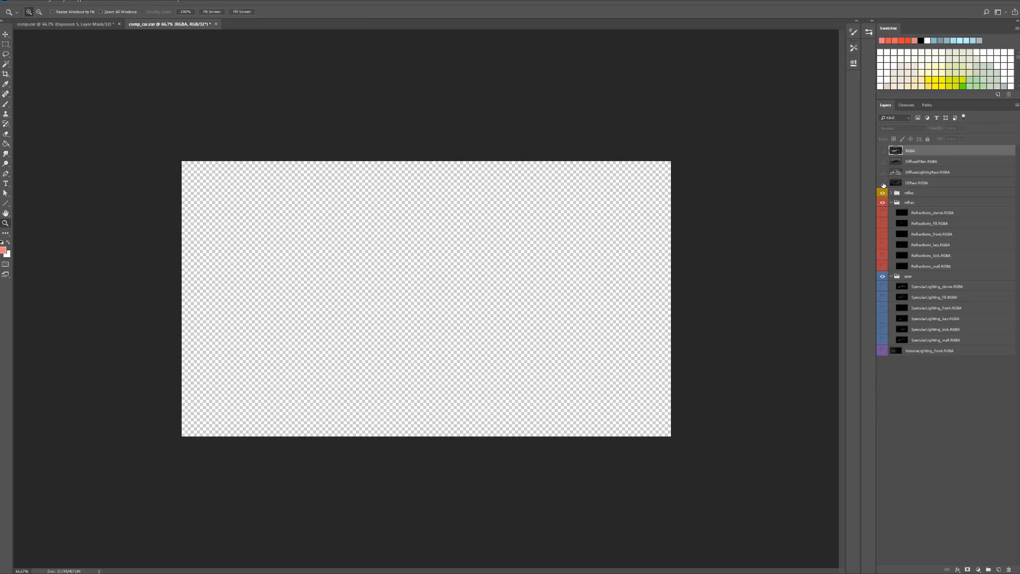
left_click_drag(509, 573, 383, 110)
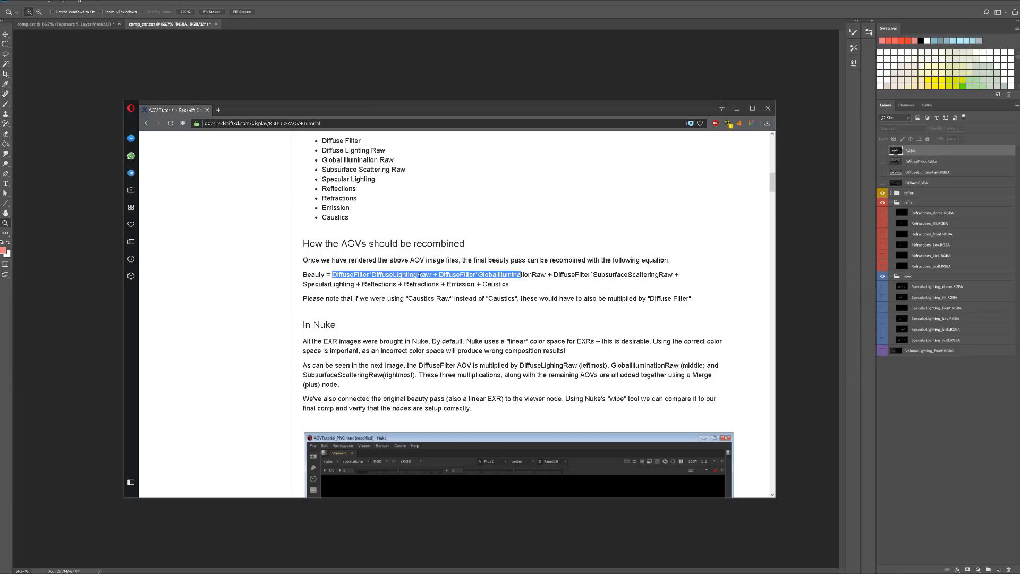
left_click_drag(563, 116, 590, 573)
Place DiffuseLightingRaw.RGBA above DiffuseFilter.RGBA with both layers shown, and set DiffuseLightingRaw.RGBA to the Multiply blend mode
left_click(911, 160)
left_click(883, 161)
mouse_move(899, 162)
left_mouse_down()
mouse_move(917, 164)
mouse_move(910, 178)
left_mouse_up()
left_click(916, 162)
left_click(883, 161)
left_click(906, 128)
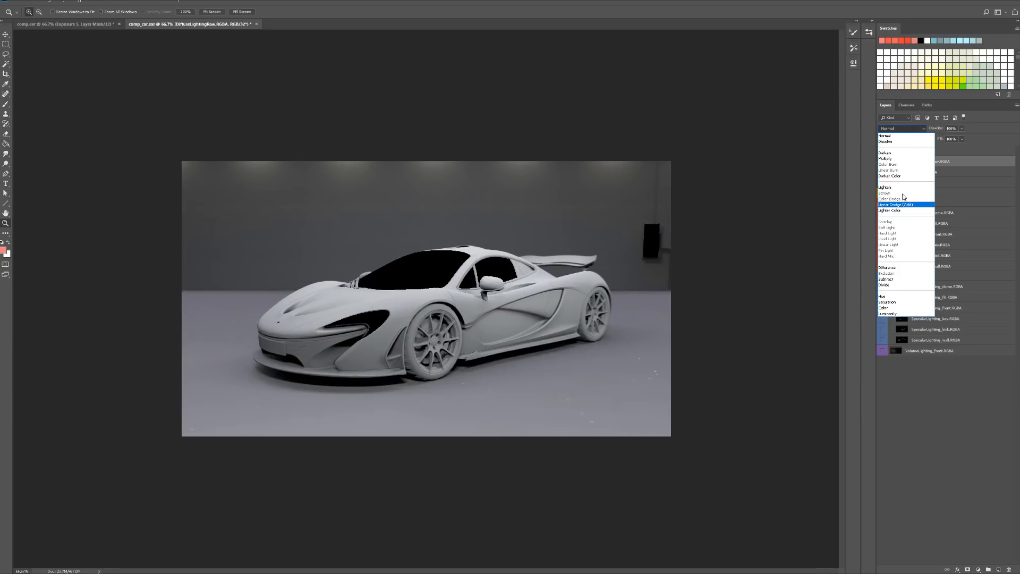
left_click(905, 161)
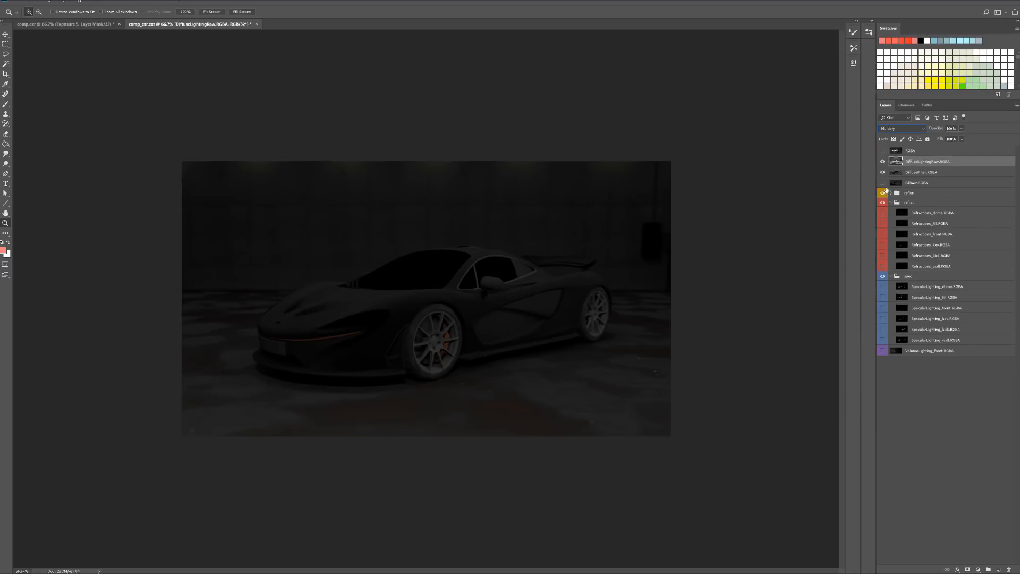
Group the DiffuseLightingRaw.RGBA and DiffuseFilter.RGBA layers and name the group dif_light
left_click(930, 172)
left_click(948, 163, "shift")
left_click_drag(947, 169, 988, 568)
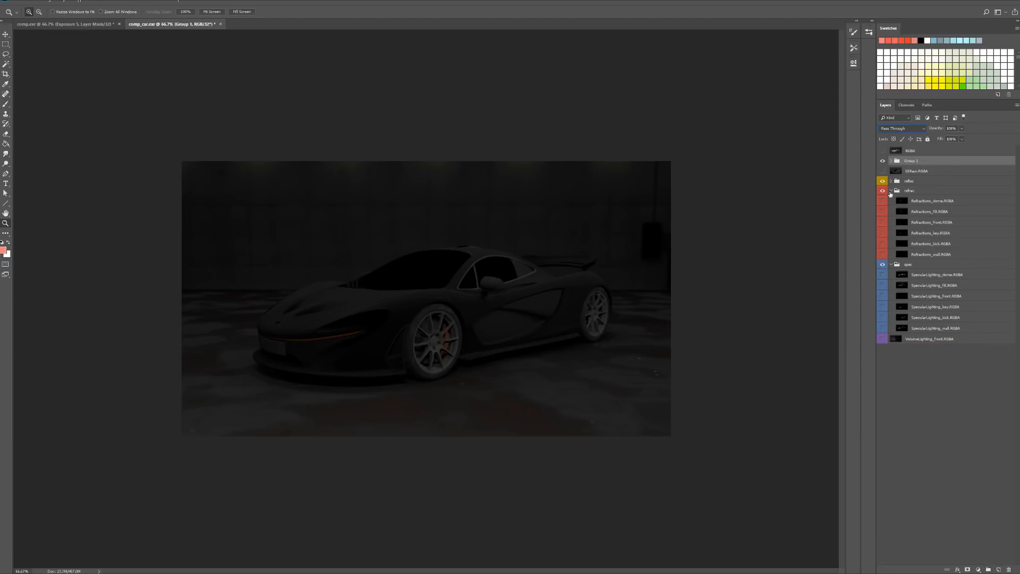
double_click(912, 161)
type("dif_light")
key("Return")
Duplicate DiffuseFilter.RGBA from the dif_light group and place the copy outside it, directly below GIRaw.RGBA
left_click(892, 160)
left_click(925, 173)
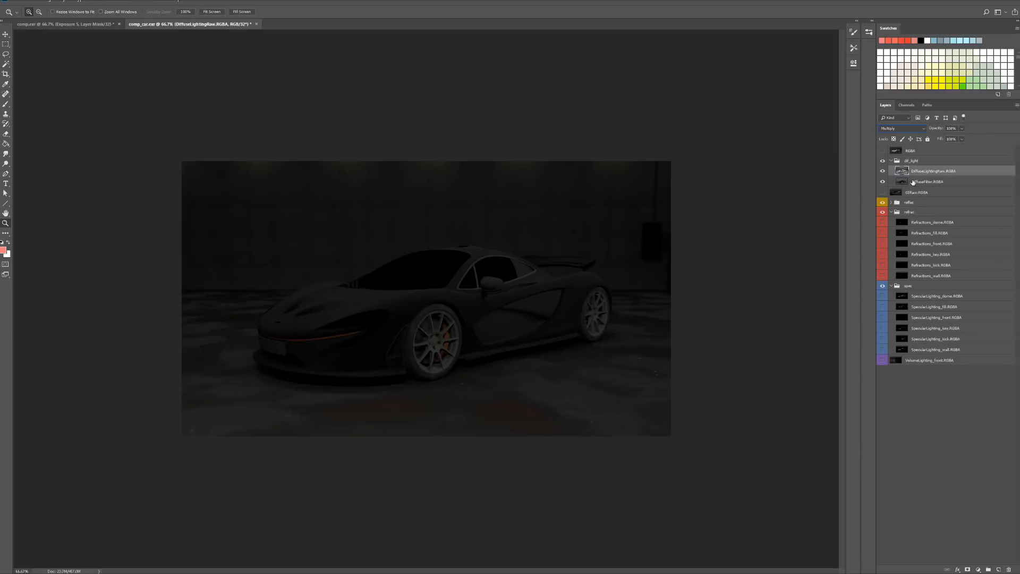
left_click(911, 182)
key("alt+Tab")
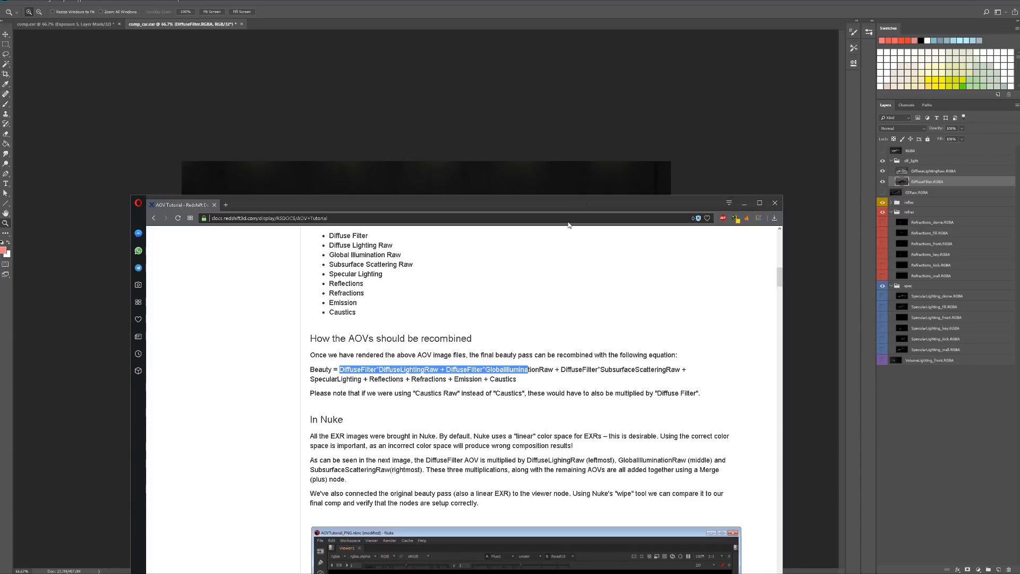
key("alt+Tab")
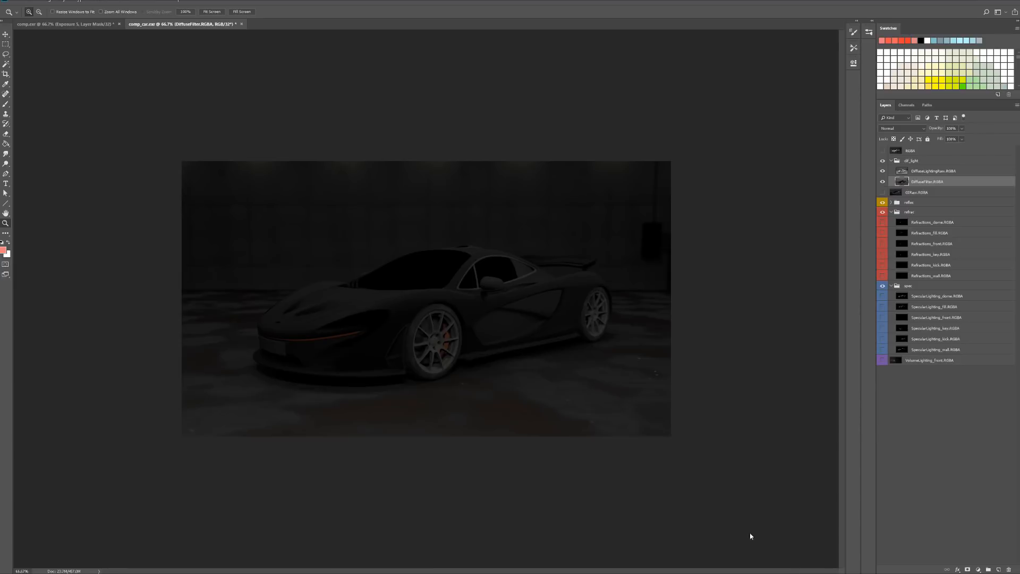
left_click(898, 193)
left_click(930, 182)
left_click_drag(928, 183, 999, 570)
left_click_drag(940, 183, 926, 213)
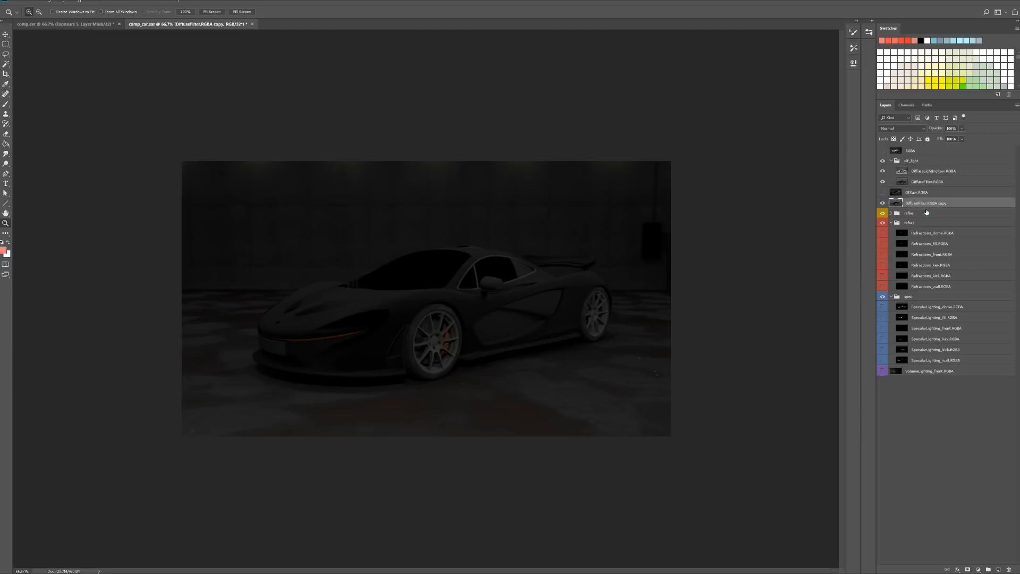
Collapse and hide the dif_light group, then show GIRaw.RGBA and set its blend mode to Multiply
left_click(883, 165)
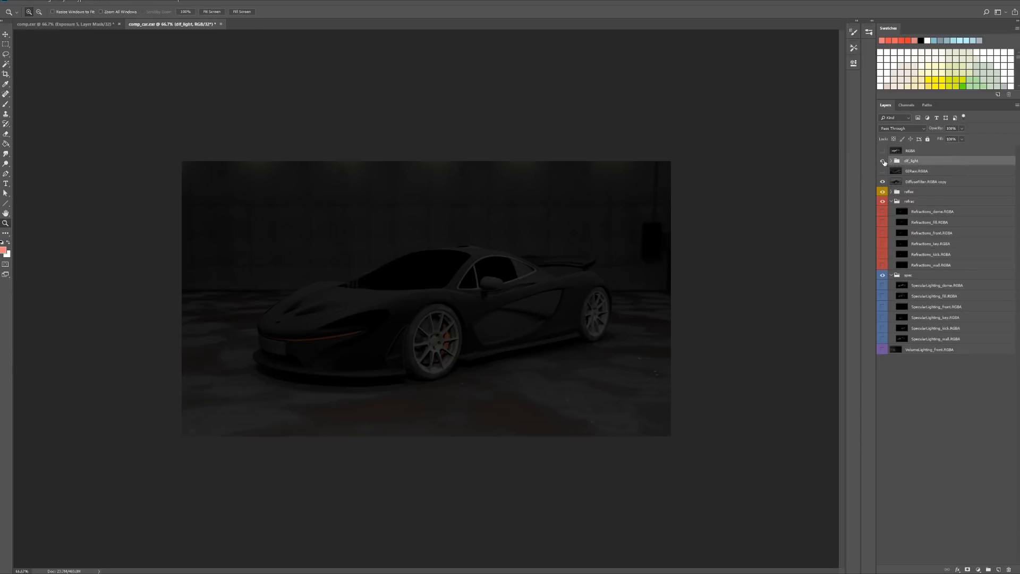
left_click(891, 161)
left_click(883, 161)
left_click(883, 182)
left_click(883, 182)
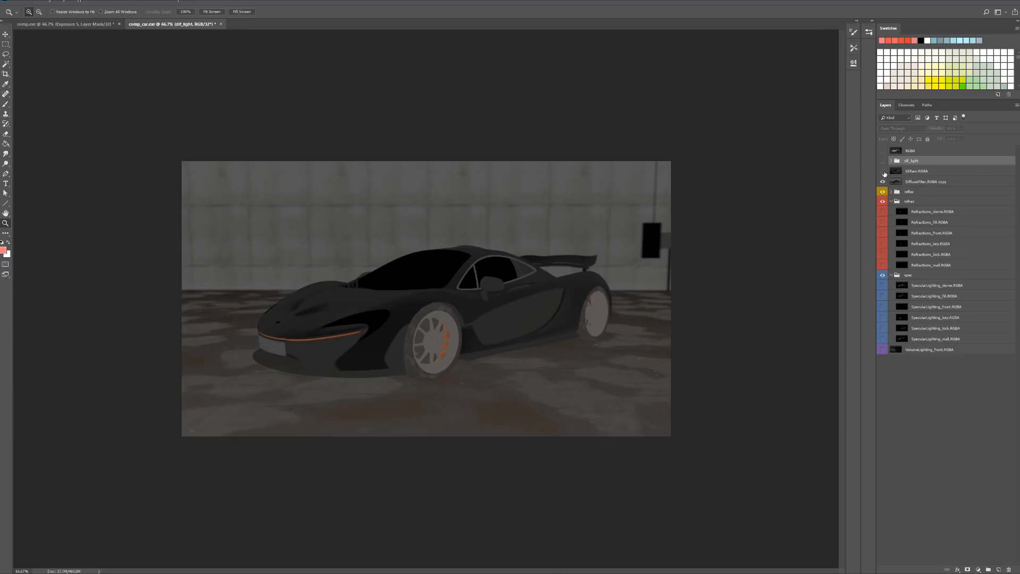
left_click(883, 171)
left_click(895, 171)
left_click(902, 128)
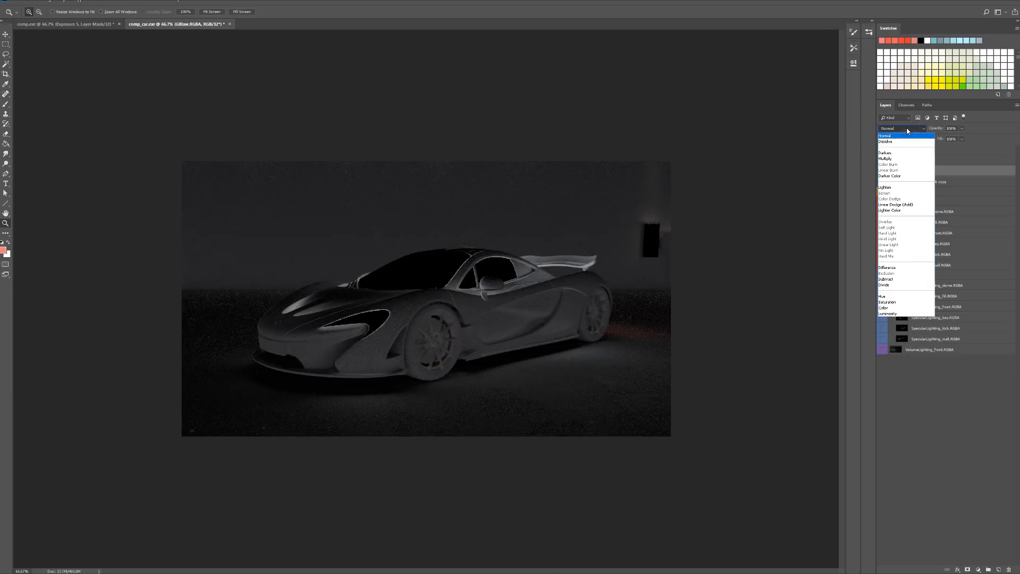
left_click(903, 150)
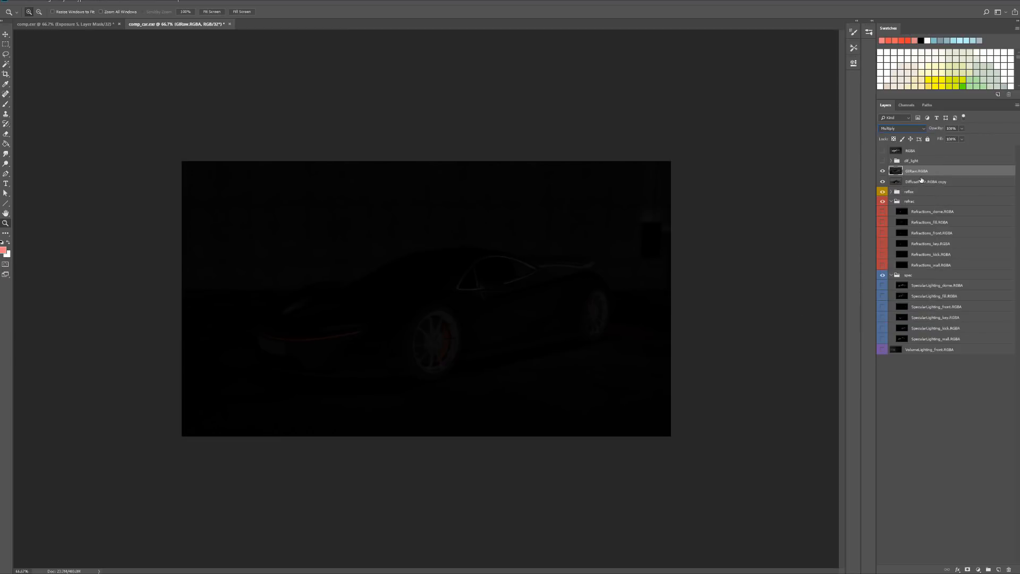
Group GIRaw.RGBA with the DiffuseFilter.RGBA copy and move the new group above dif_light
left_click(928, 182, "ctrl")
left_click_drag(927, 181, 986, 569)
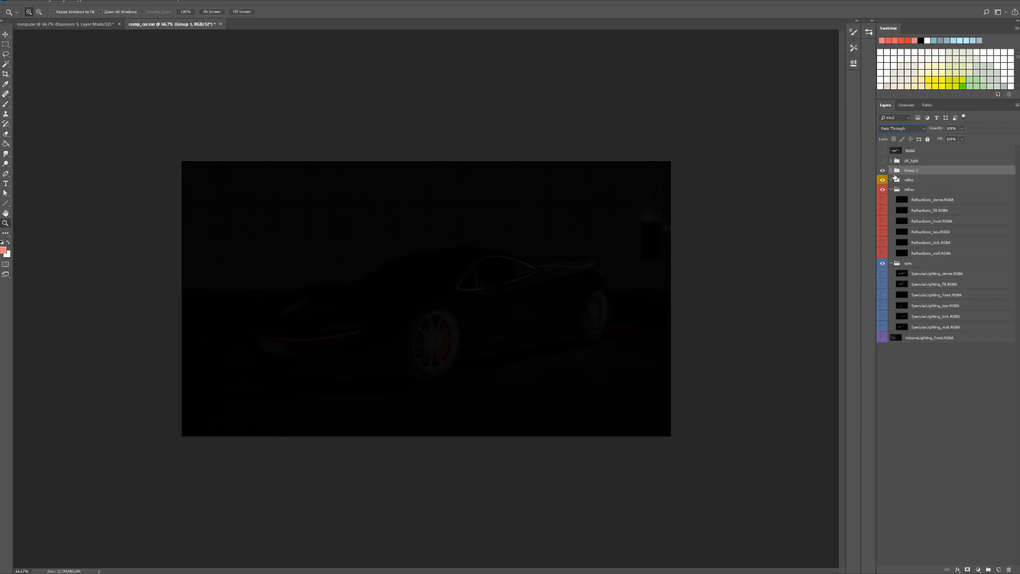
left_click(891, 170)
left_click(891, 170)
left_click_drag(916, 171, 931, 159)
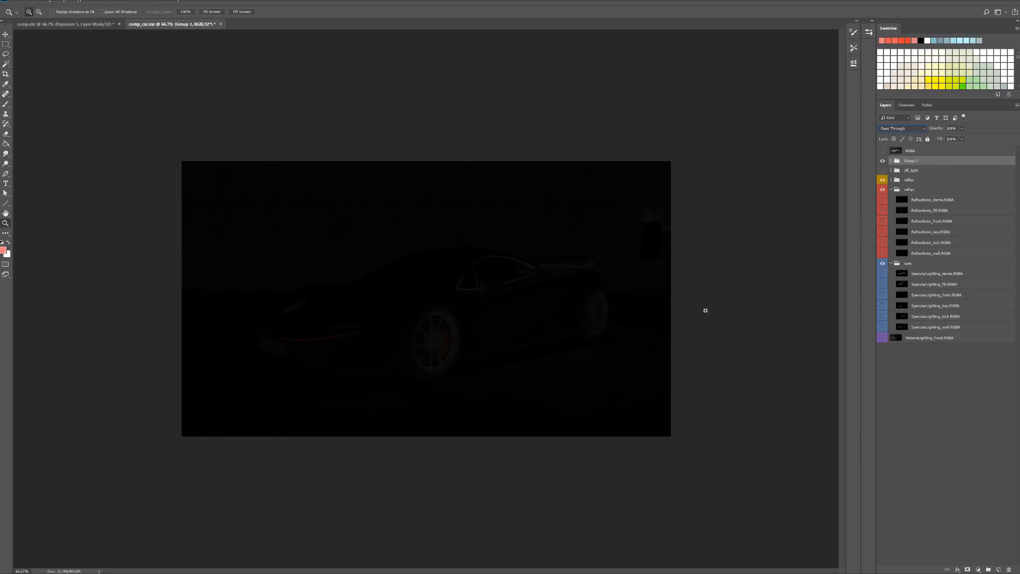
Following the documented equation, show dif_light and set the GI group above it to Linear Dodge (Add)
key("alt+Tab")
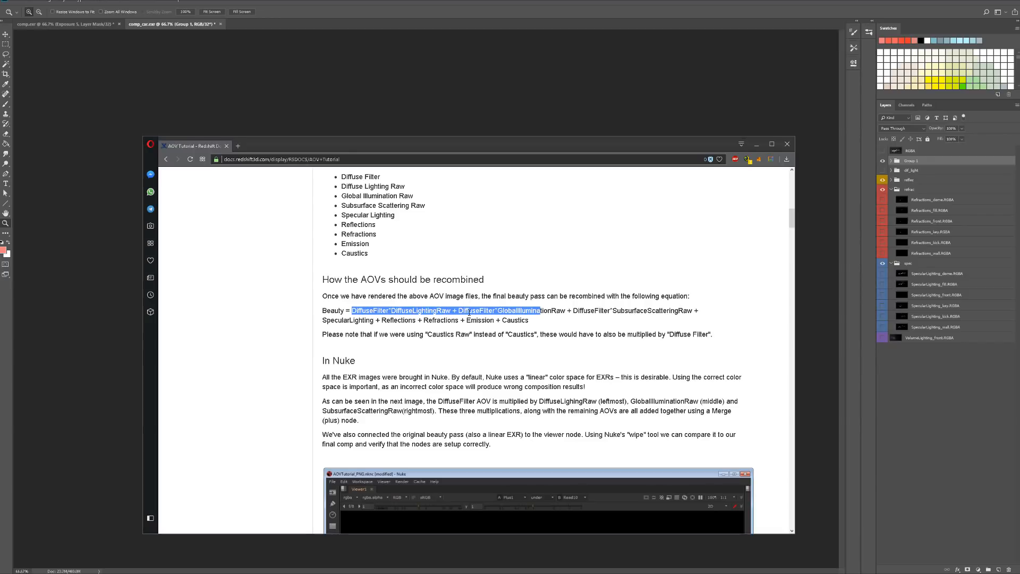
left_click(451, 312)
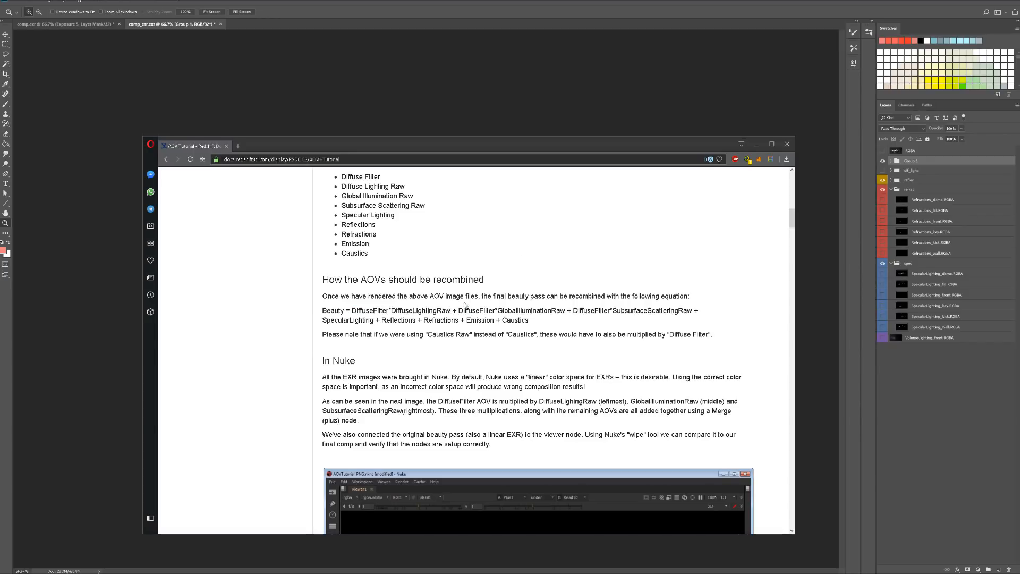
key("alt+Tab")
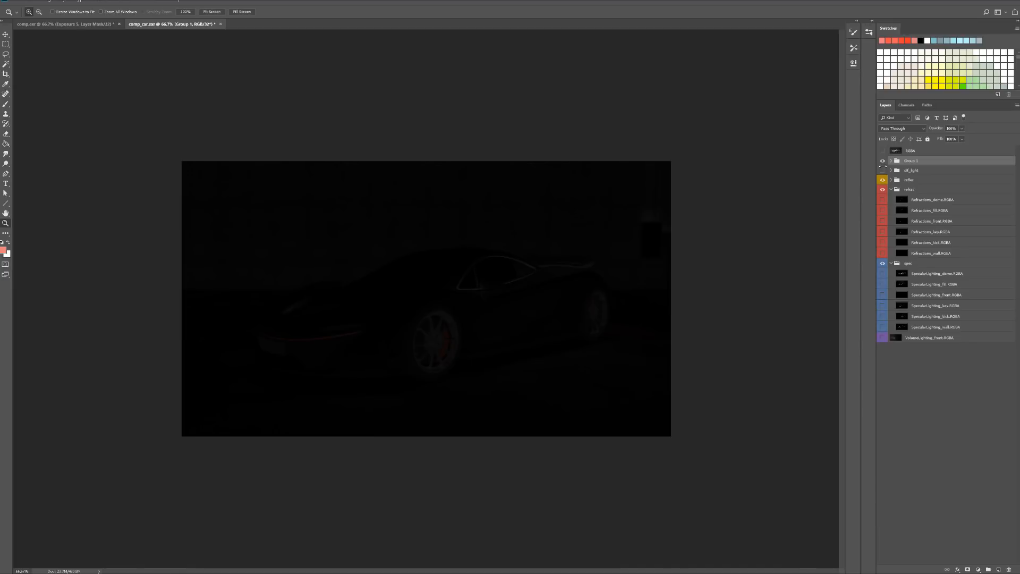
left_click(883, 170)
left_click(913, 131)
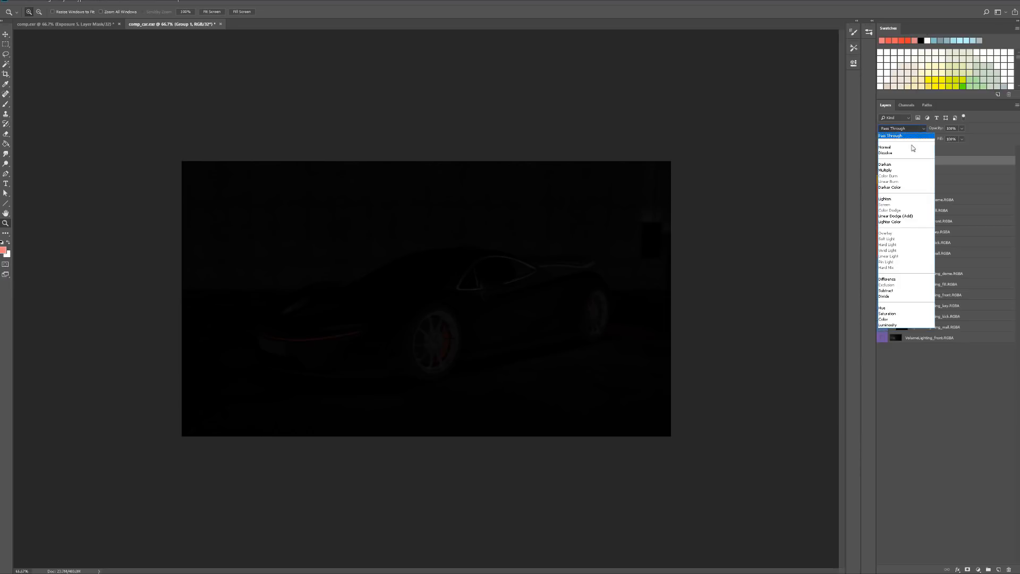
left_click(909, 216)
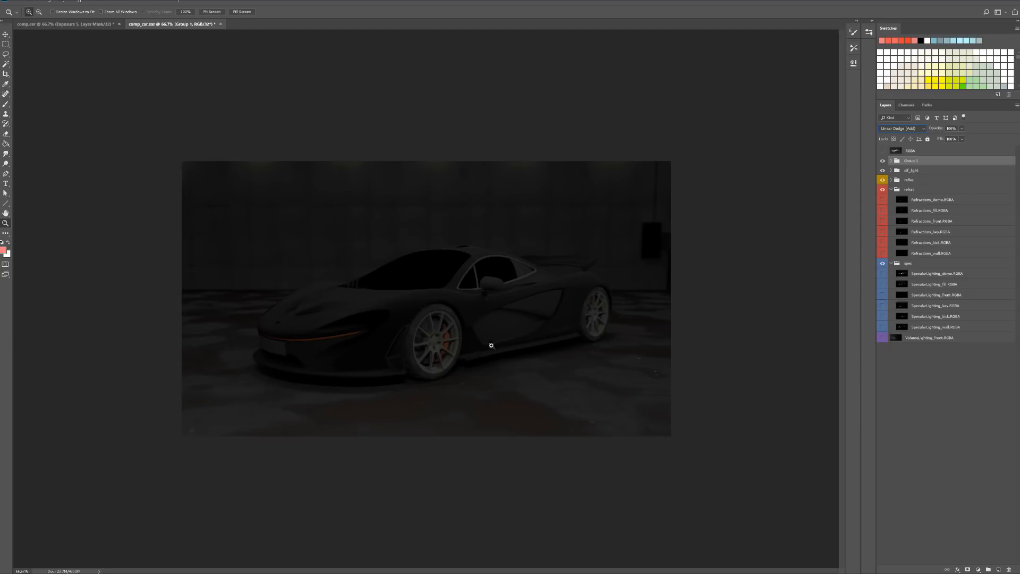
left_click_drag(462, 301, 454, 273)
left_click(455, 273, "alt")
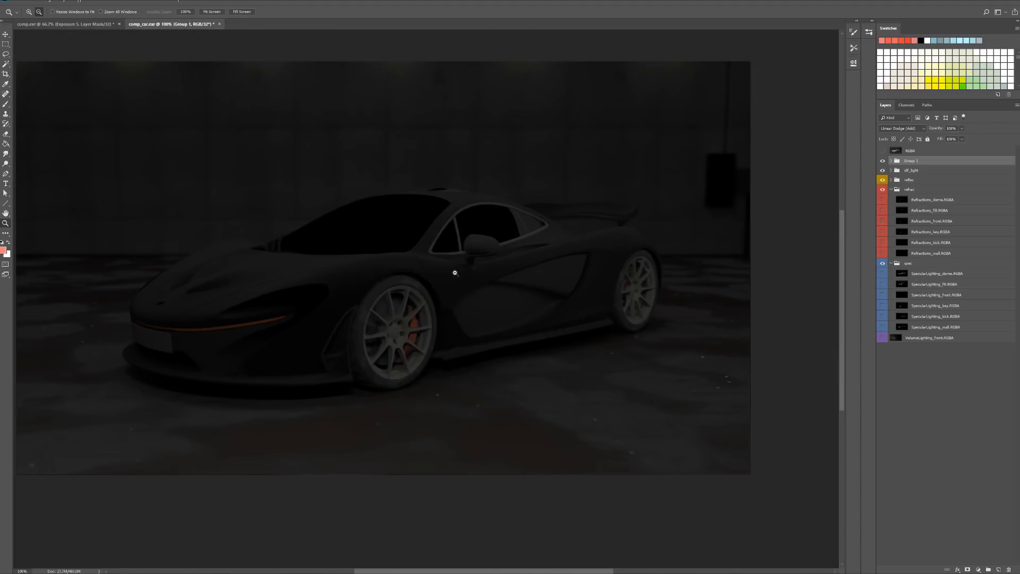
left_click_drag(341, 256, 391, 297)
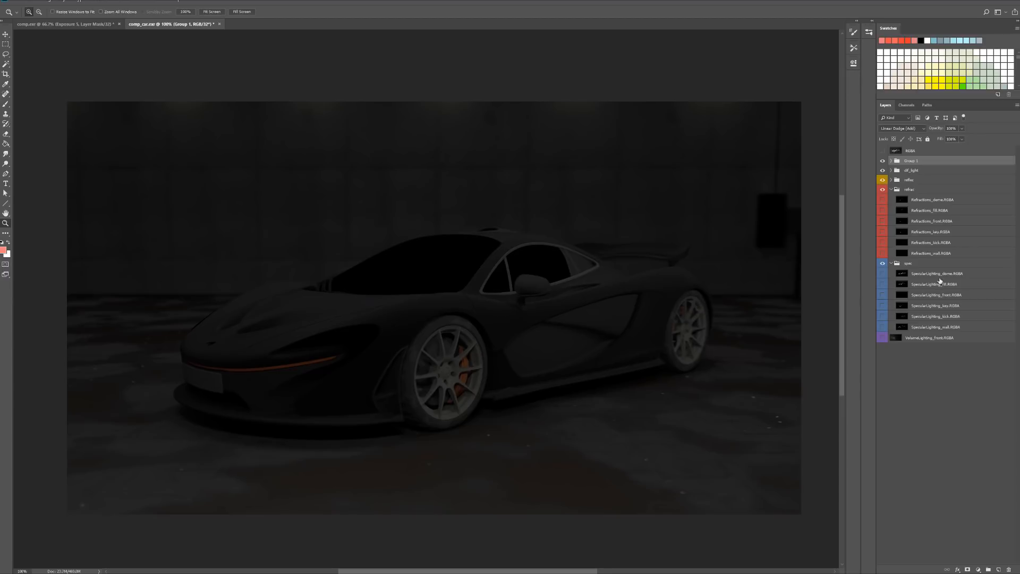
Rename the group containing the GIRaw.RGBA layer as dif_GI
left_click(924, 170)
left_click(926, 161)
double_click(912, 160)
type("dif_GI")
key("Return")
Move the dif_GI and dif_light groups together to the bottom of the layer stack, below VolumeLighting_front.RGBA
left_click(929, 171, "shift")
left_click_drag(948, 173, 945, 374)
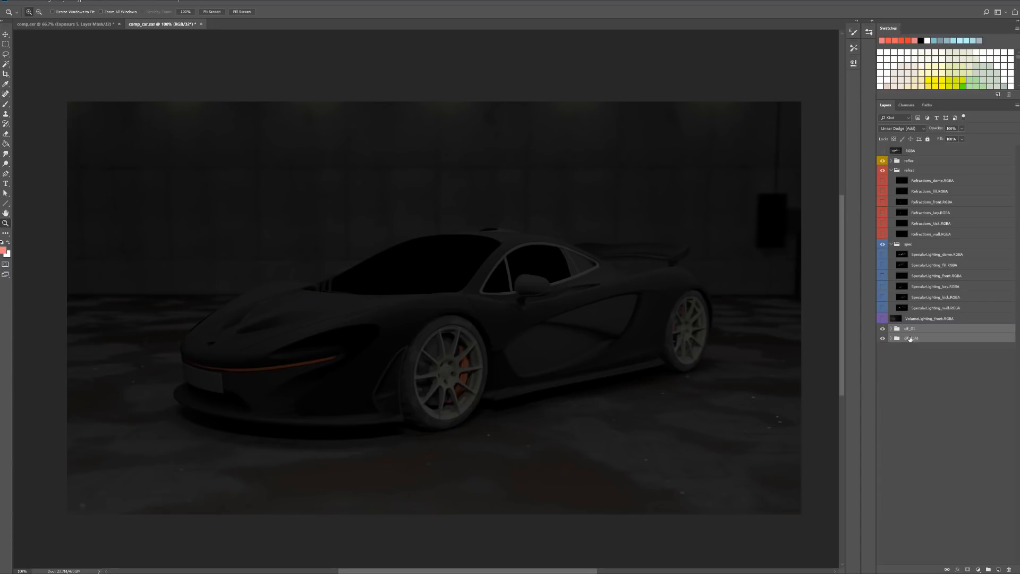
left_click(922, 368)
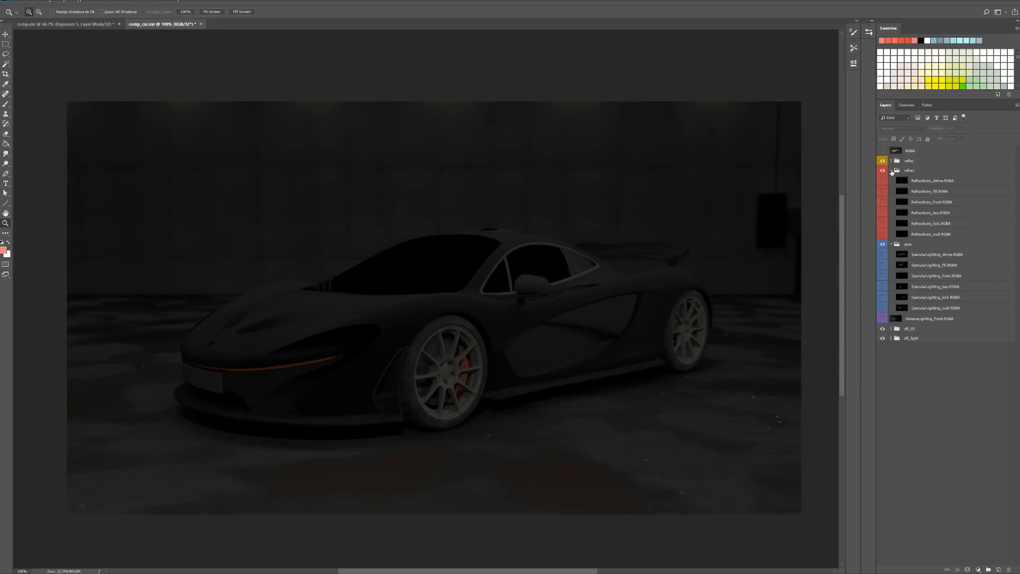
Collapse the refrac and spec groups and hide the reflec, refrac and spec groups
left_click(892, 170)
left_click(891, 180)
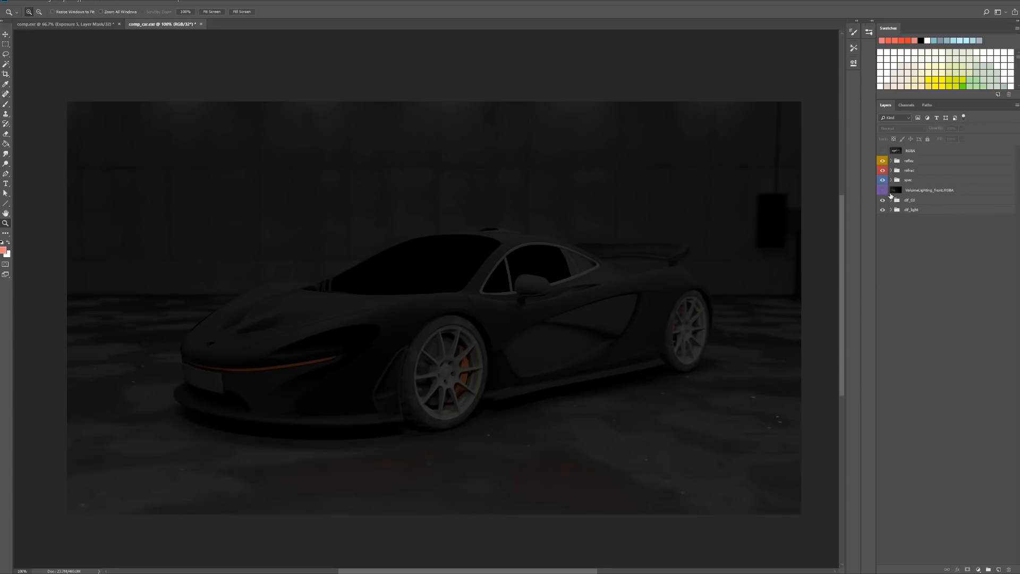
left_click_drag(883, 181, 883, 161)
Examine the Redshift documentation's beauty equation and AOV list for the remaining passes to add, including SpecularLighting
left_click_drag(553, 572, 524, 99)
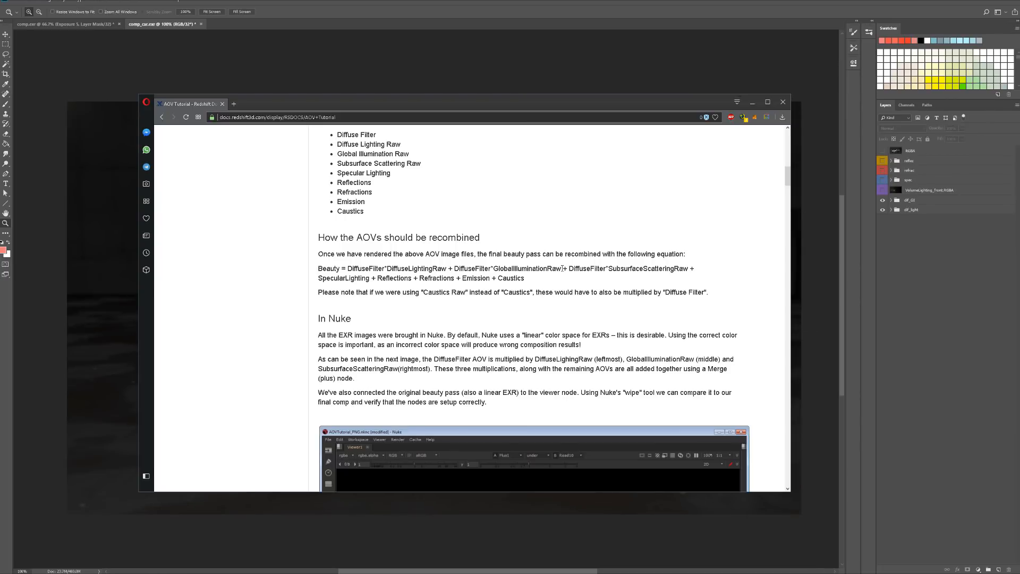
left_click_drag(319, 279, 378, 279)
left_click(374, 278)
key("alt+Tab")
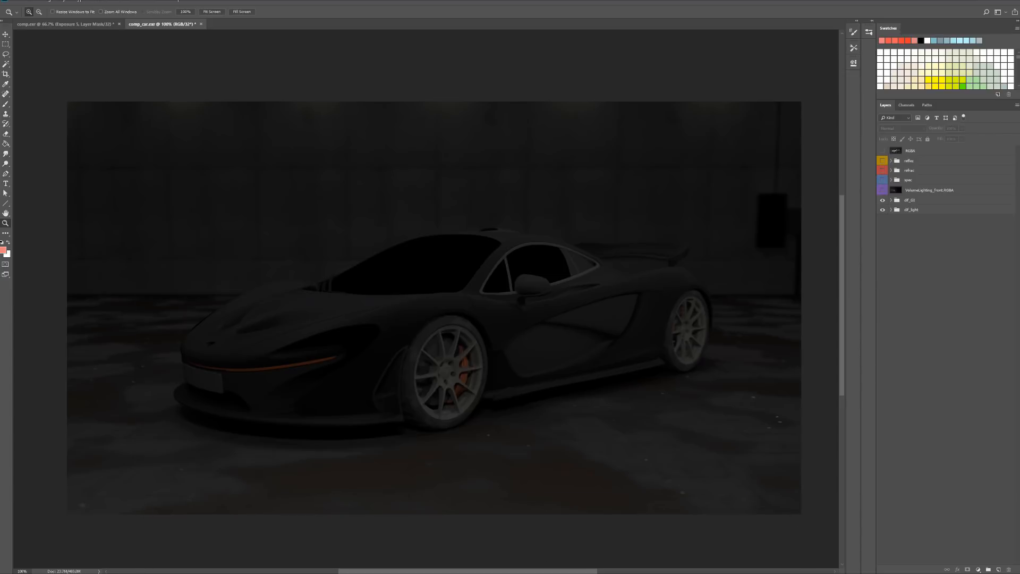
key("alt+Tab")
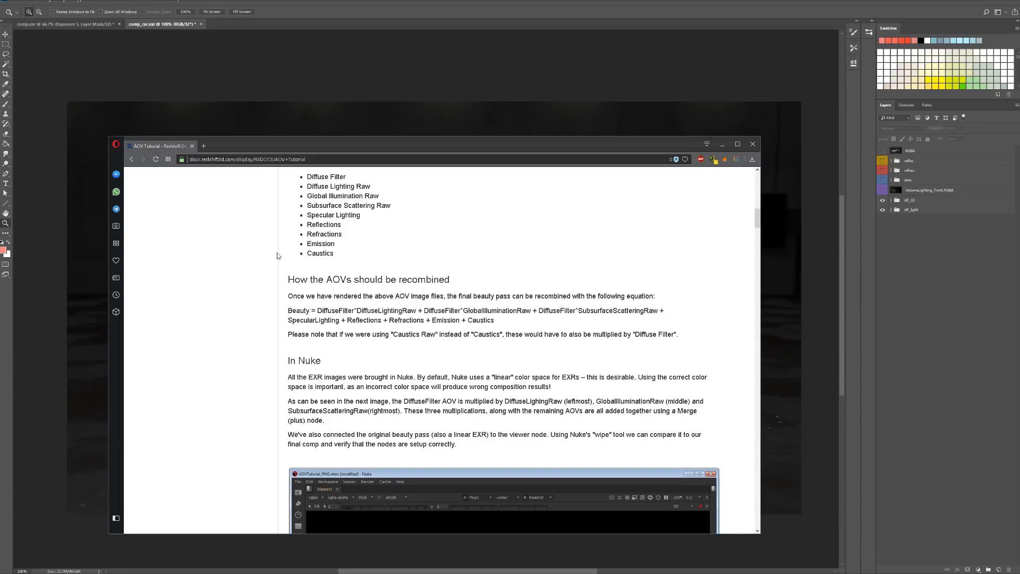
scroll(424, 378, "up", 5)
scroll(441, 376, "down", 5)
key("alt+Tab")
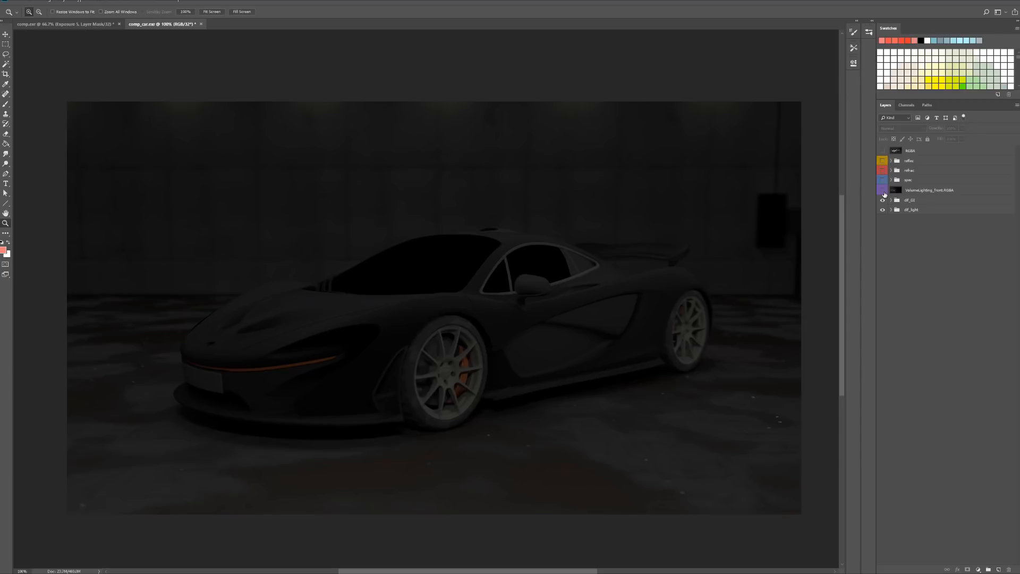
Show the VolumeLighting_front.RGBA layer and set its blend mode to Linear Dodge (Add)
left_click(883, 192)
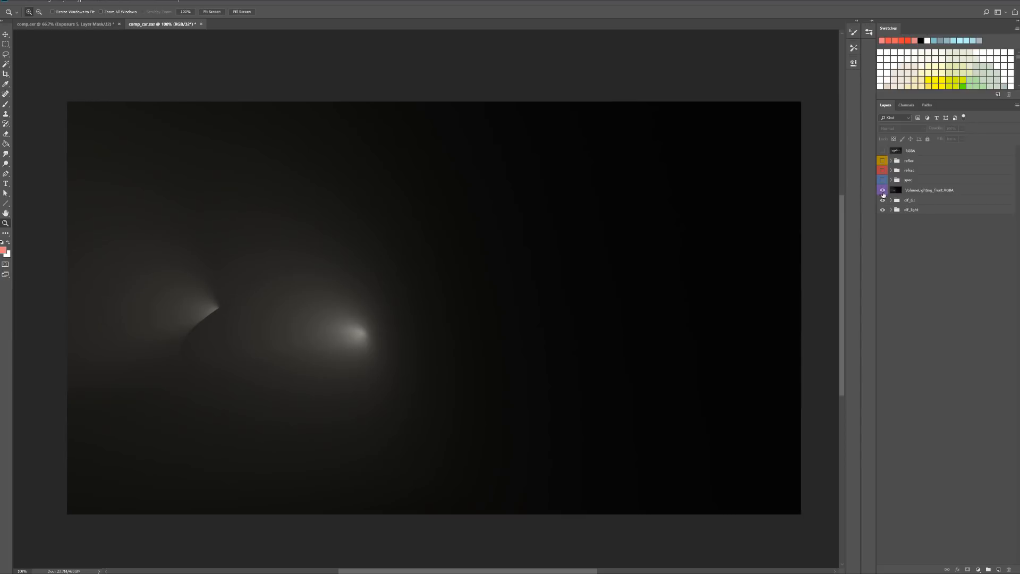
left_click(920, 192)
left_click(901, 126)
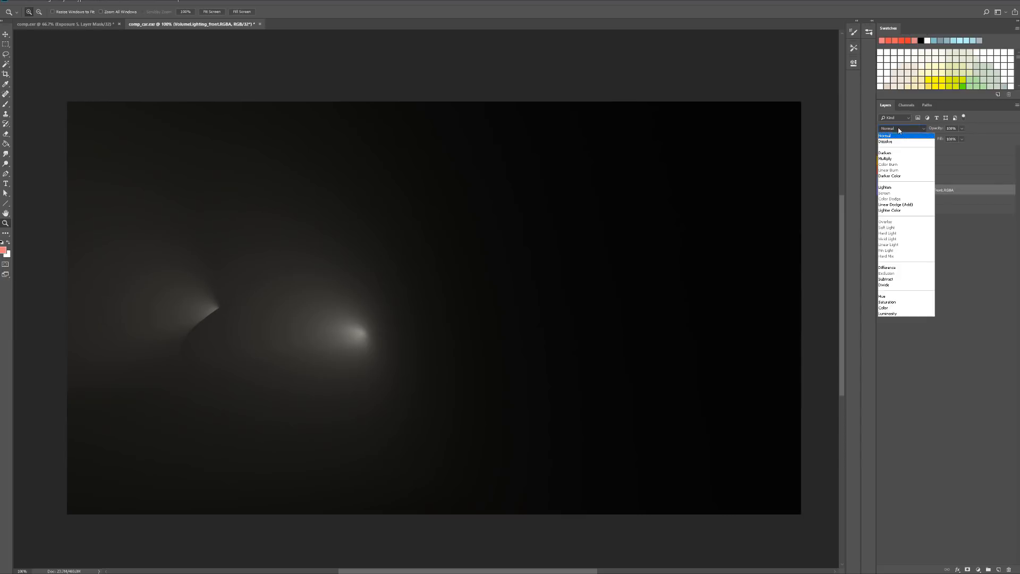
left_click(901, 207)
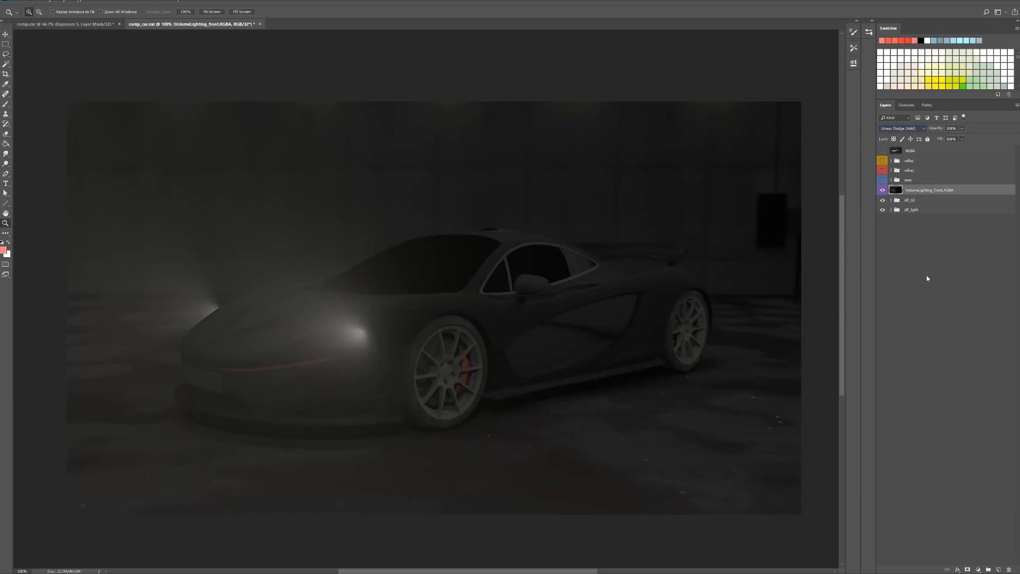
Show the spec group with all its SpecularLighting layers and set those layers' blend mode to Linear Dodge (Add)
left_click(891, 180)
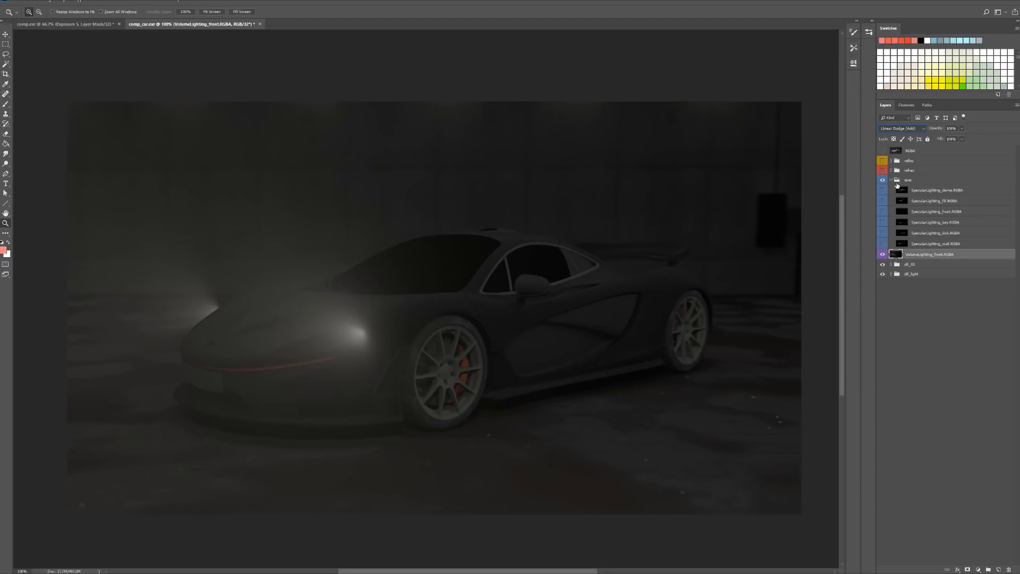
mouse_move(883, 191)
left_mouse_down()
mouse_move(883, 249)
mouse_move(883, 191)
left_mouse_up()
left_click(925, 244)
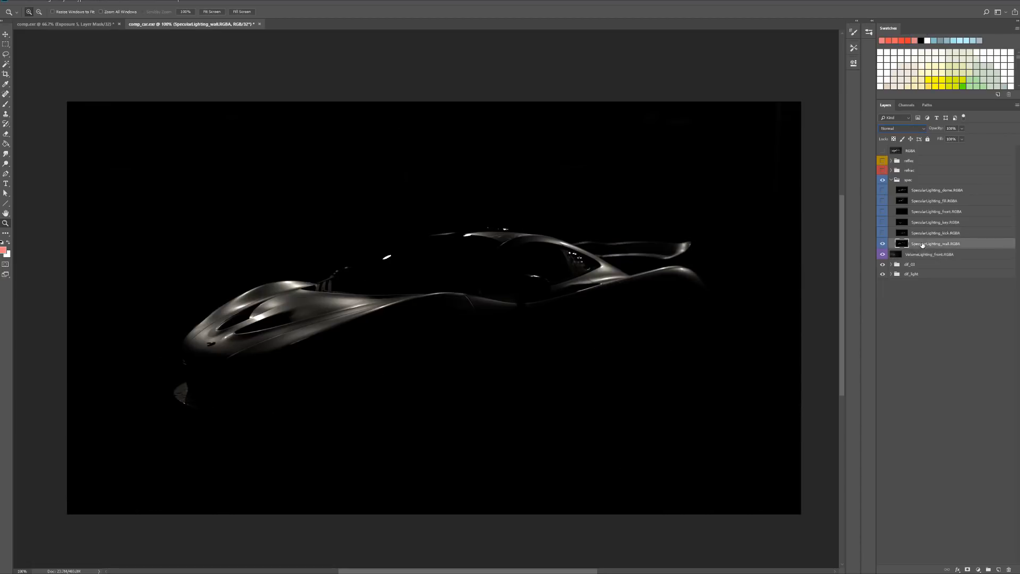
left_click(903, 128)
left_click(903, 128)
left_click_drag(886, 229, 883, 192)
left_click(934, 189, "shift")
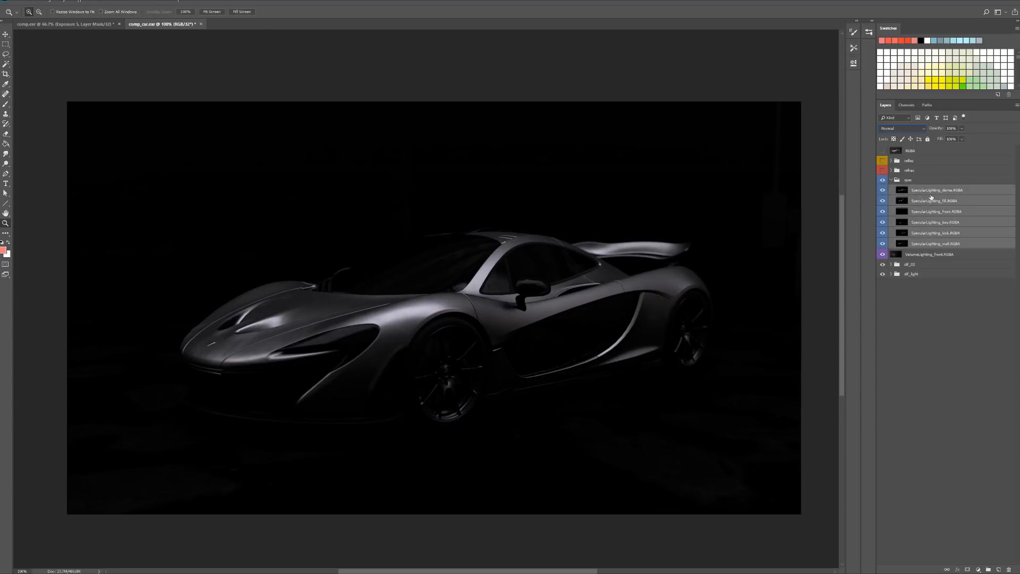
left_click(904, 129)
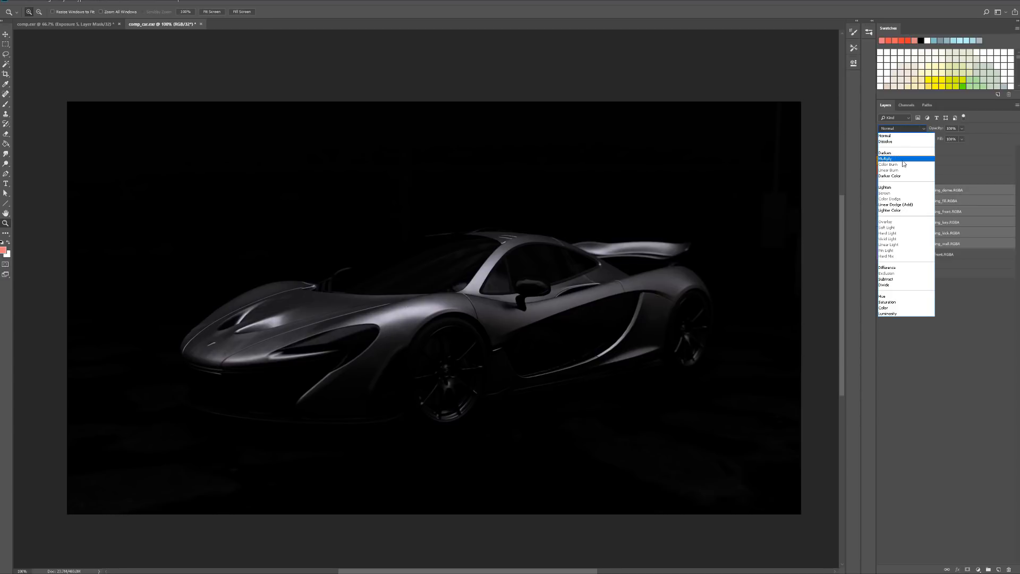
left_click(899, 206)
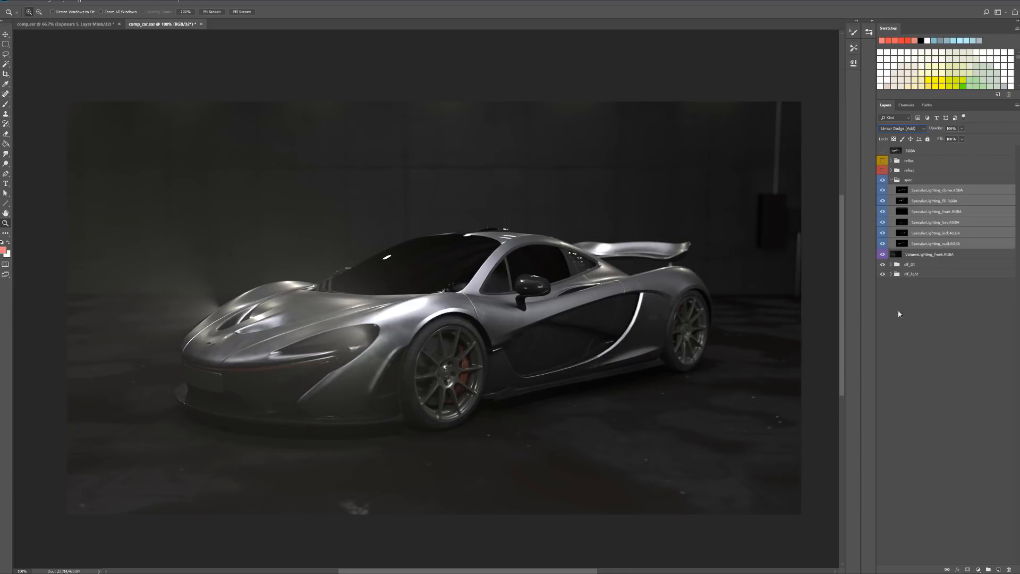
left_click(937, 339)
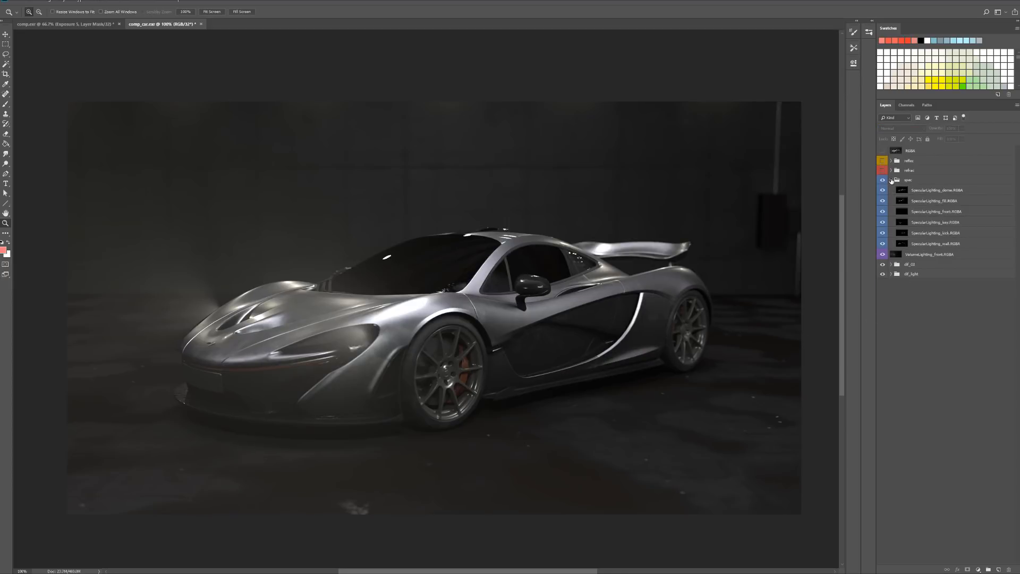
left_click(891, 180)
Show the refrac group with all its Refractions layers and set those layers to Linear Dodge (Add)
left_click(892, 170)
left_click_drag(884, 171, 883, 234)
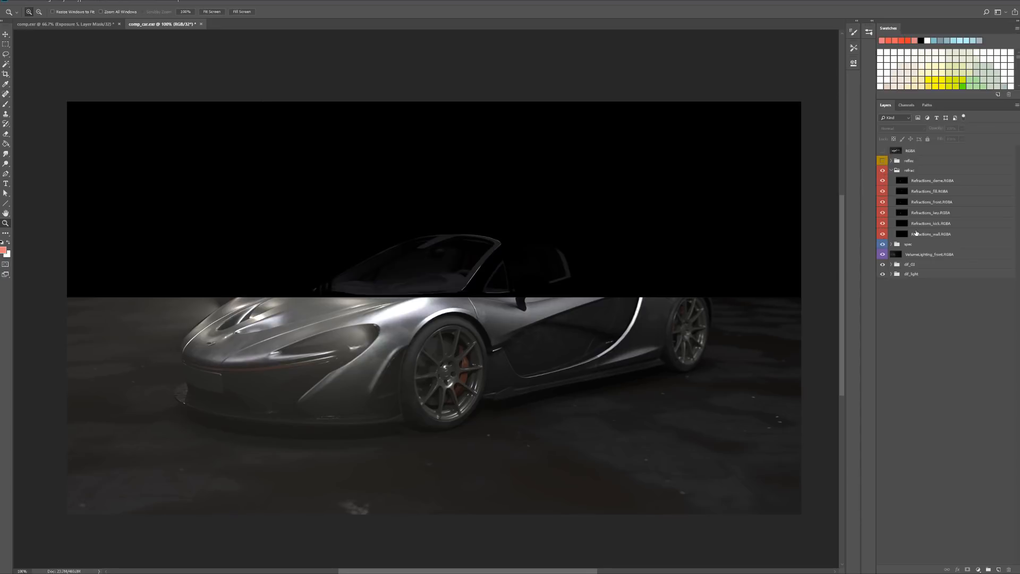
left_click(915, 234)
left_click(929, 184, "shift")
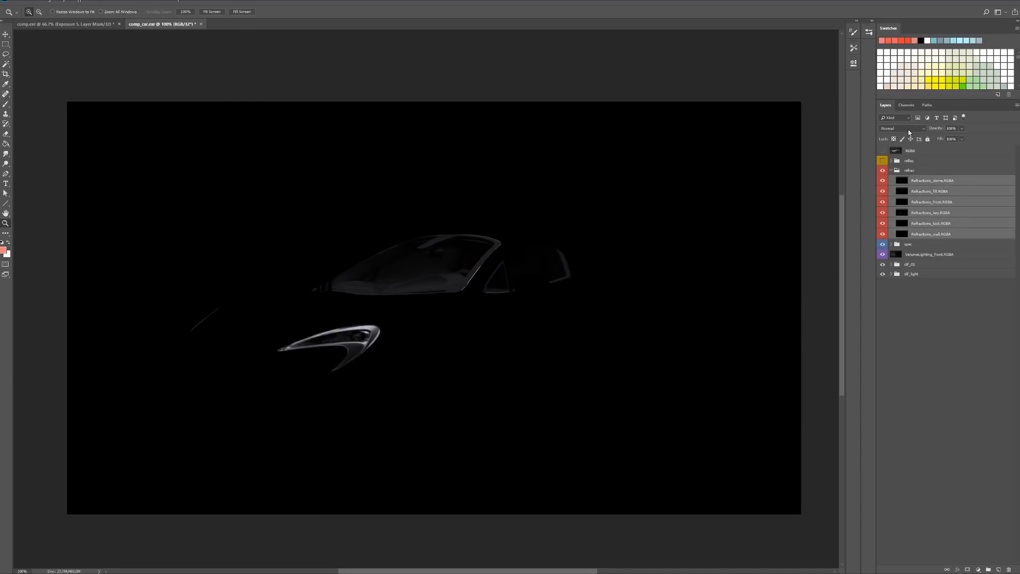
left_click(911, 129)
left_click(909, 205)
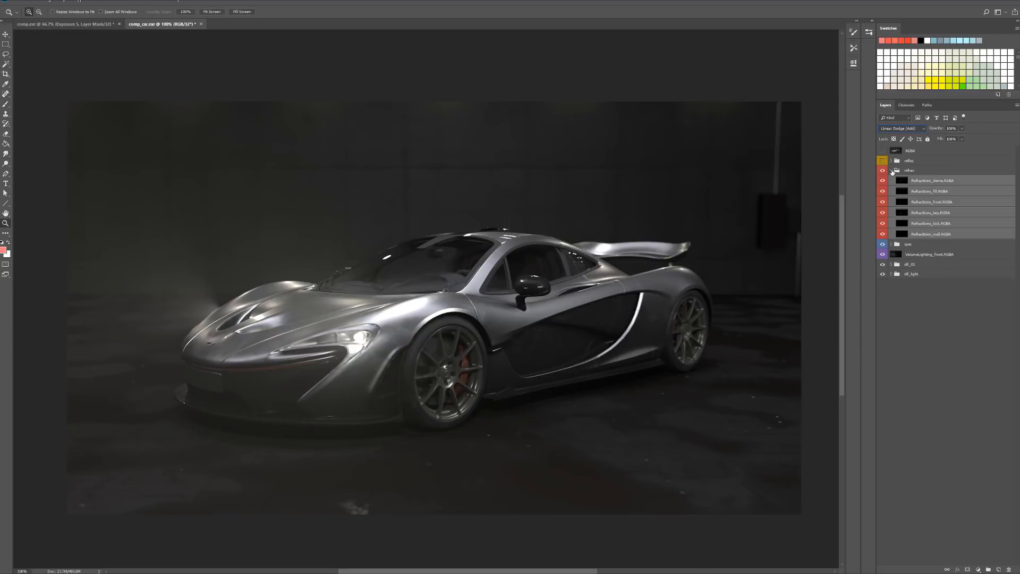
left_click(892, 171)
Show the reflec group with all its Reflections layers and set those layers to Linear Dodge (Add)
left_click(890, 162)
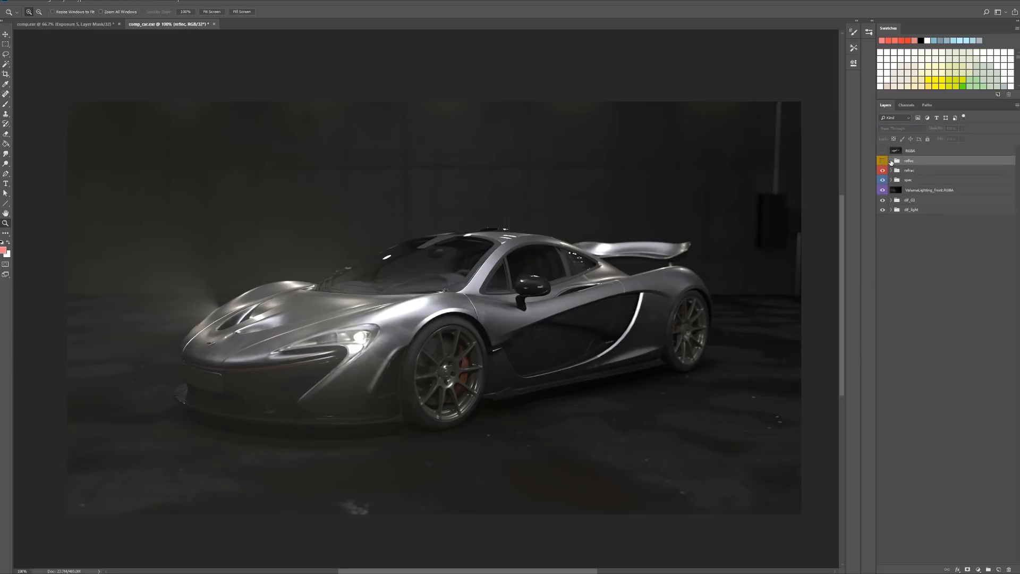
left_click(891, 162)
left_click(882, 172)
left_click_drag(883, 180, 883, 224)
left_click(941, 227)
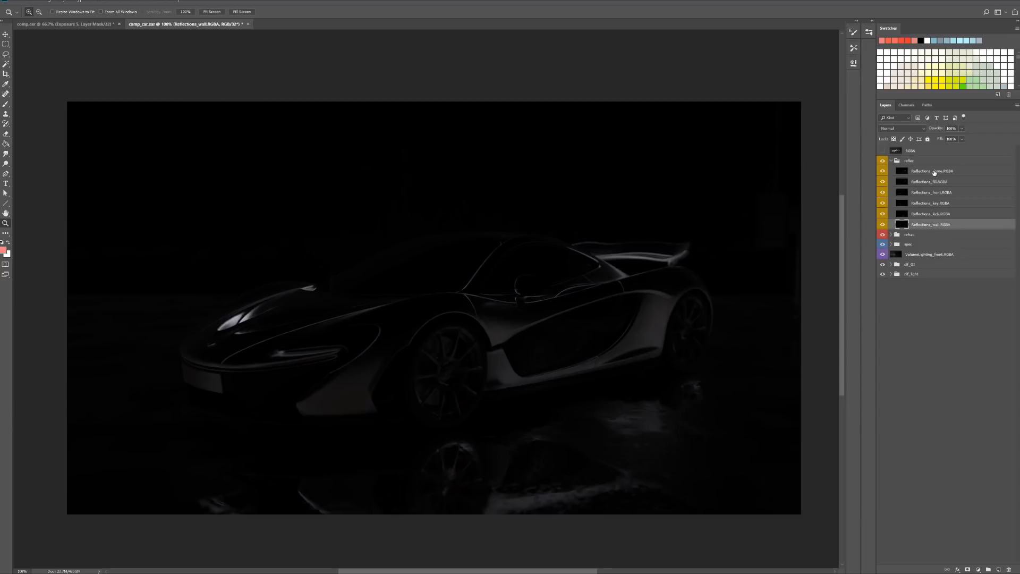
left_click(933, 172, "shift")
left_click(902, 128)
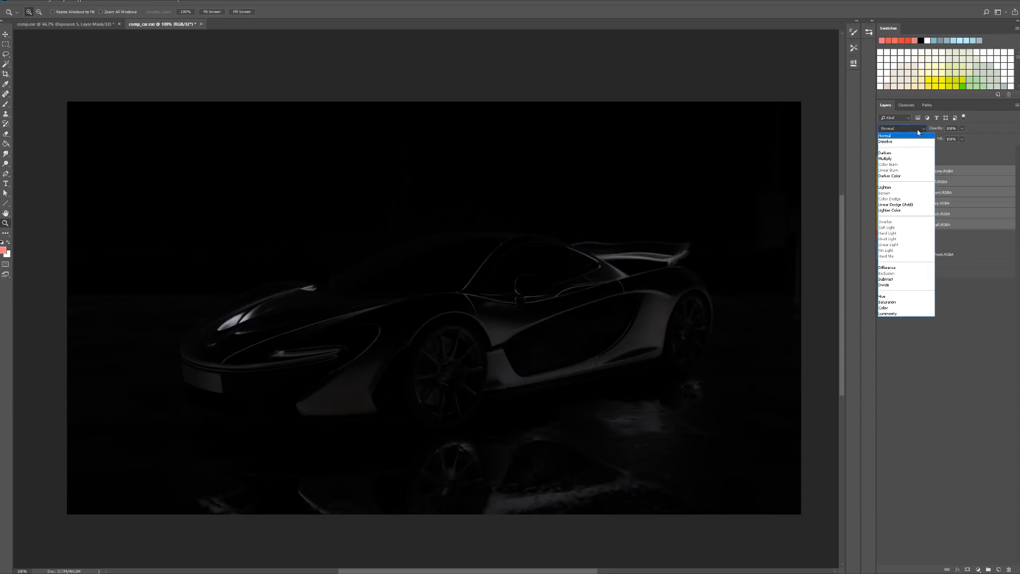
left_click(904, 201)
left_click(892, 162)
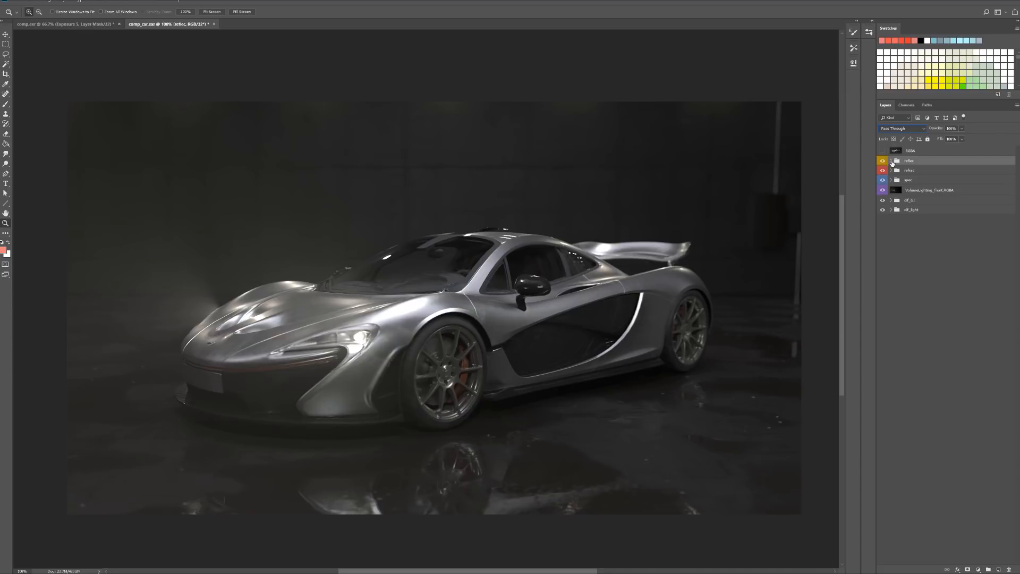
Move the RGBA layer to the bottom of the layer stack, below the dif_light group
left_click_drag(922, 153, 1009, 564)
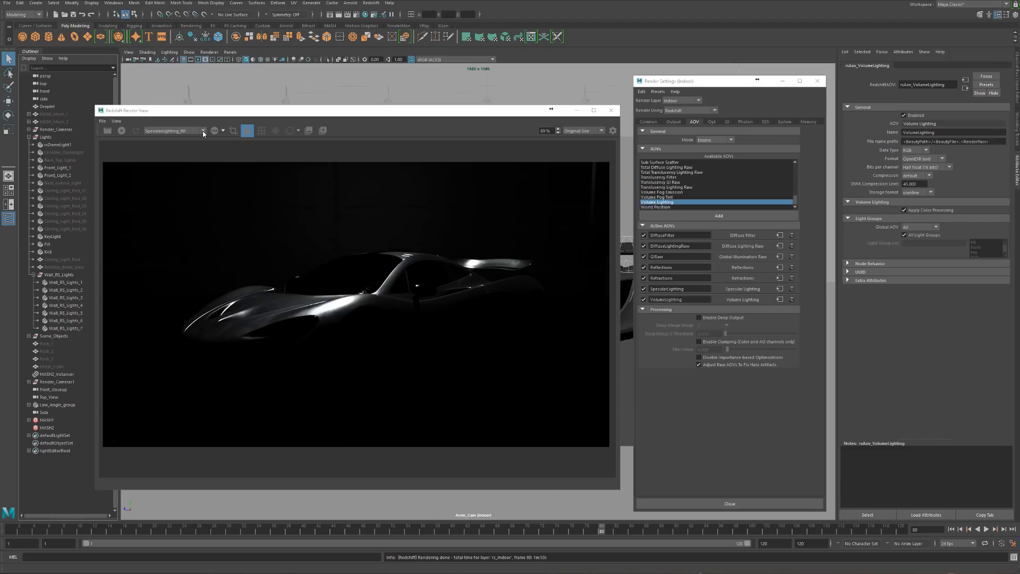
Switch to Maya and display the Beauty pass in the Redshift Render View
left_click(203, 131)
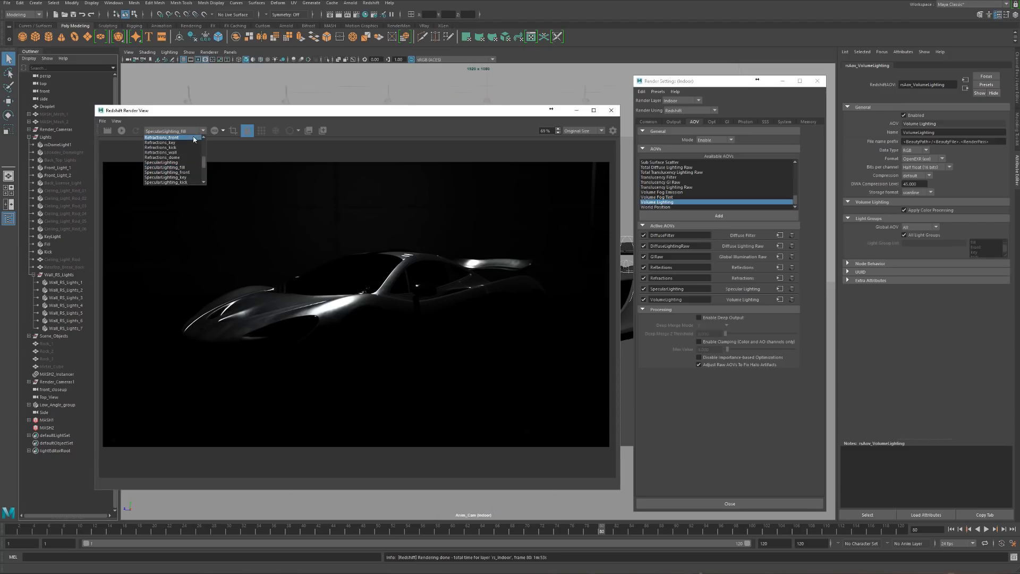
scroll(170, 155, "up", 3)
left_click(159, 137)
left_click(164, 133)
scroll(183, 152, "up", 3)
left_click(151, 137)
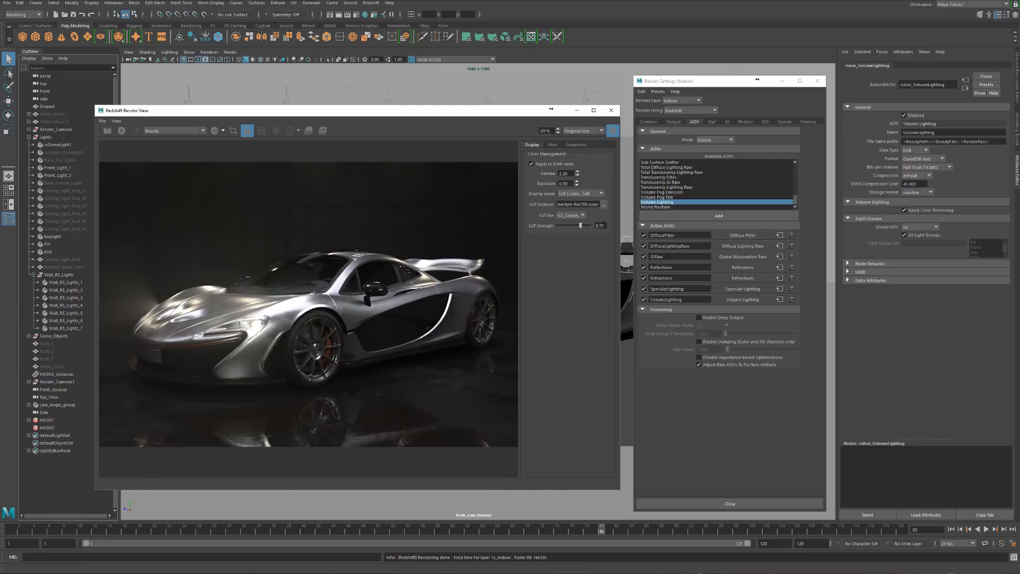
Examine the Redshift Render View's colour management settings, including gamma, exposure, LUT file and LUT strength
left_click(612, 131)
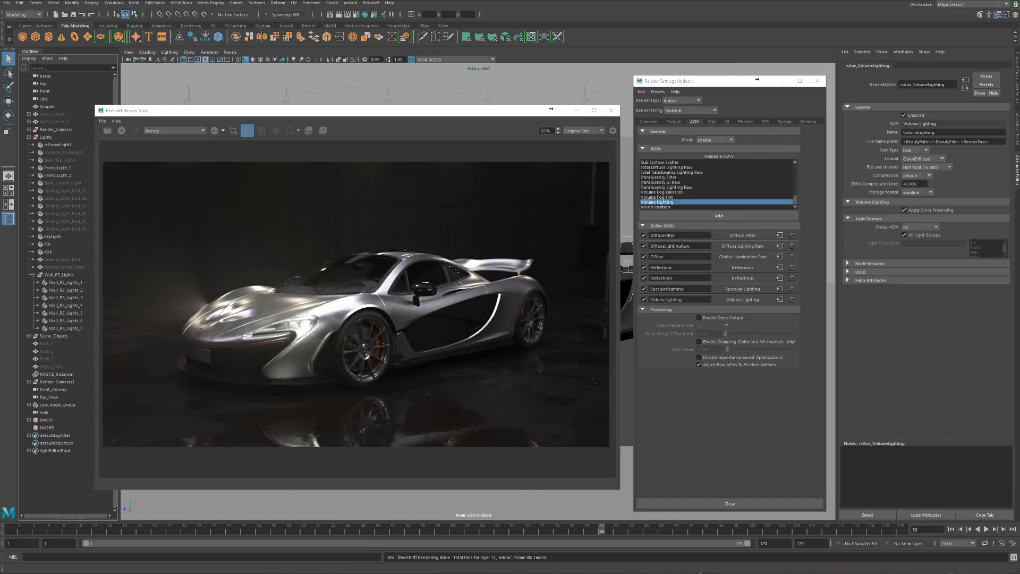
left_click(613, 130)
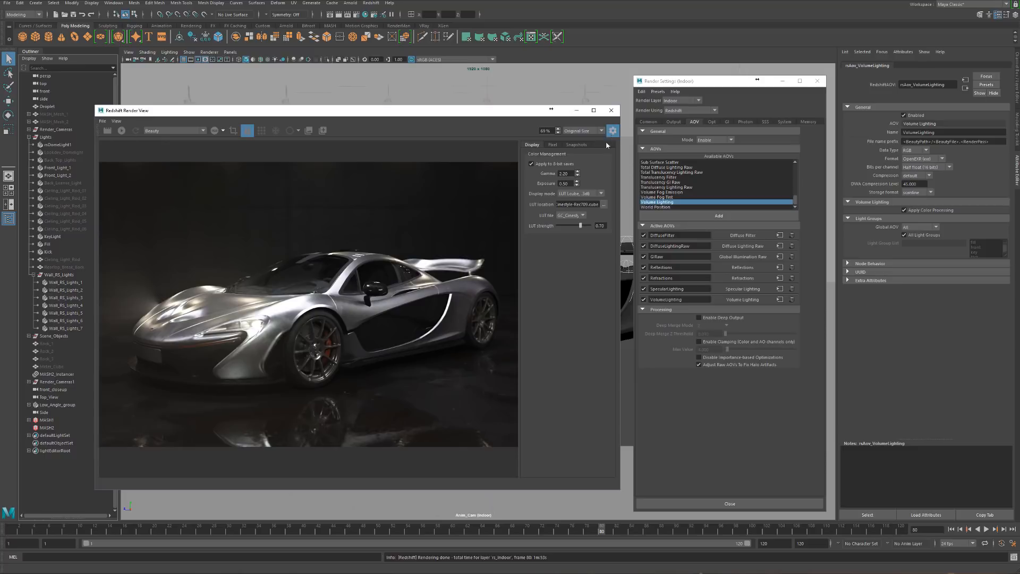
left_click(613, 130)
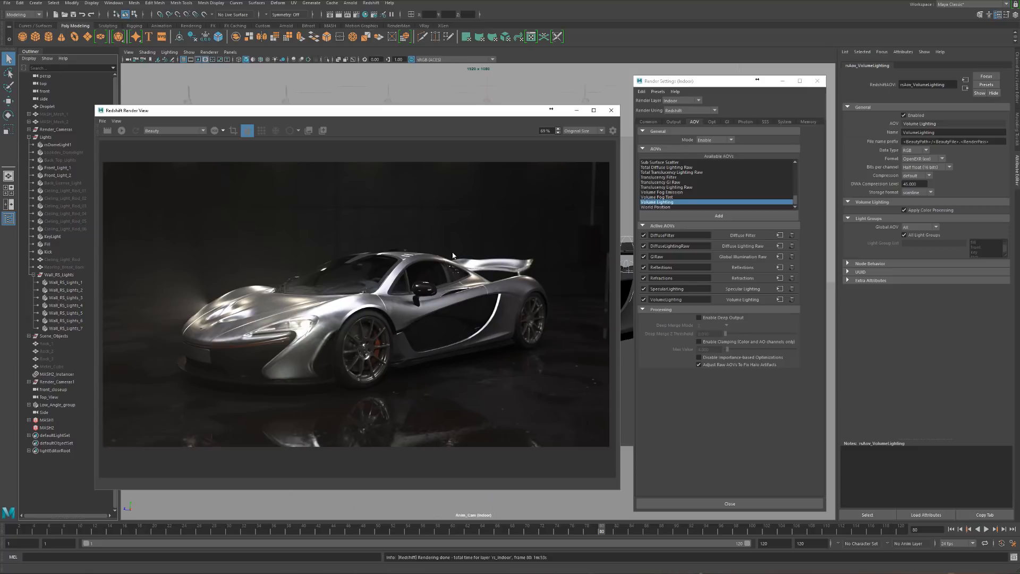
left_click(612, 131)
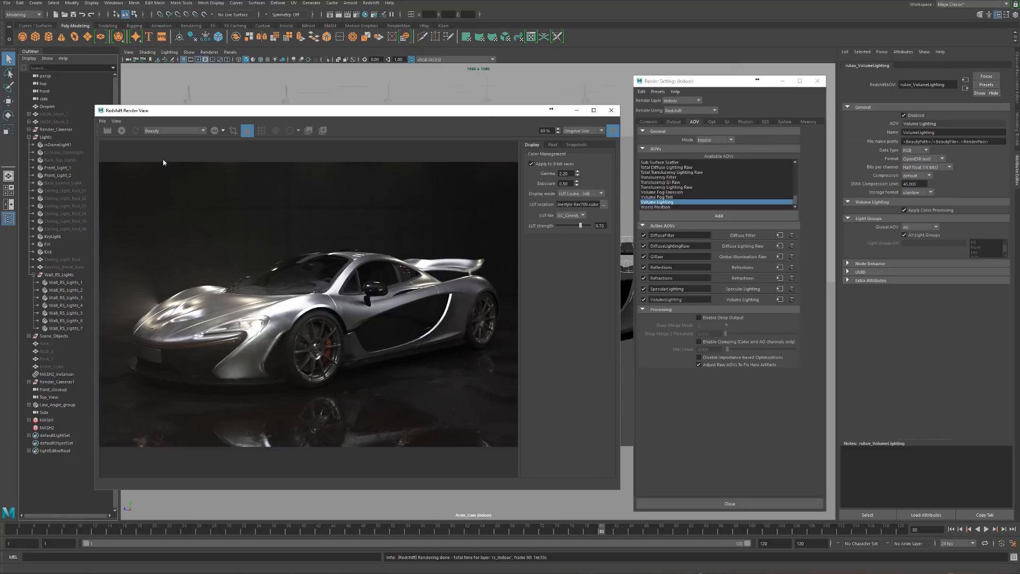
left_click(102, 121)
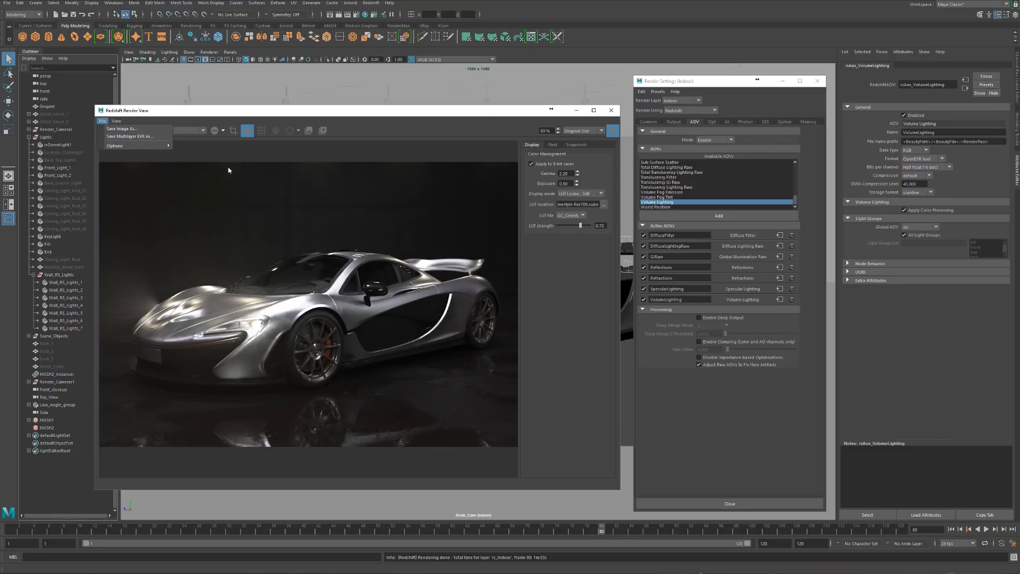
left_click(135, 134)
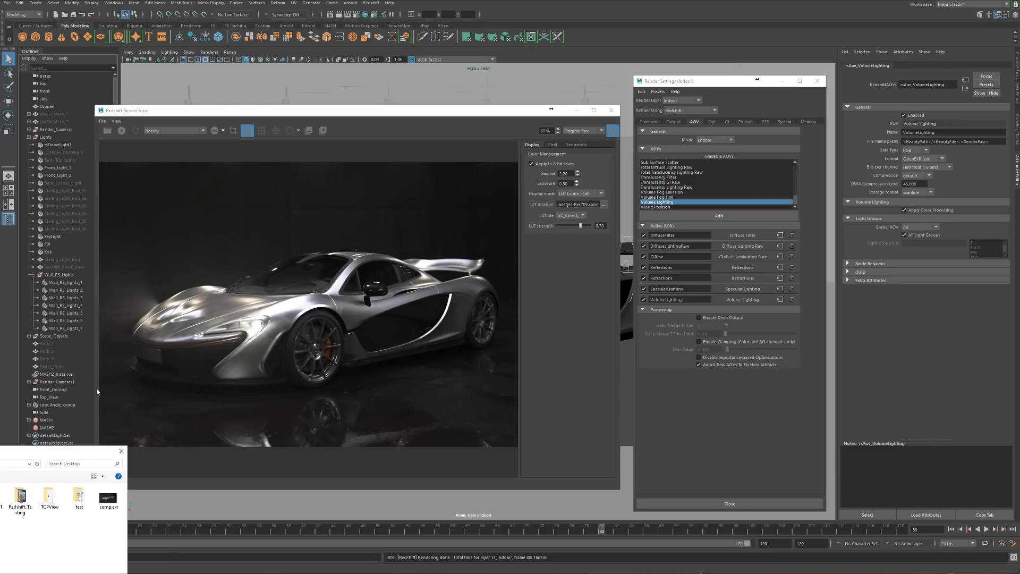
left_click(121, 451)
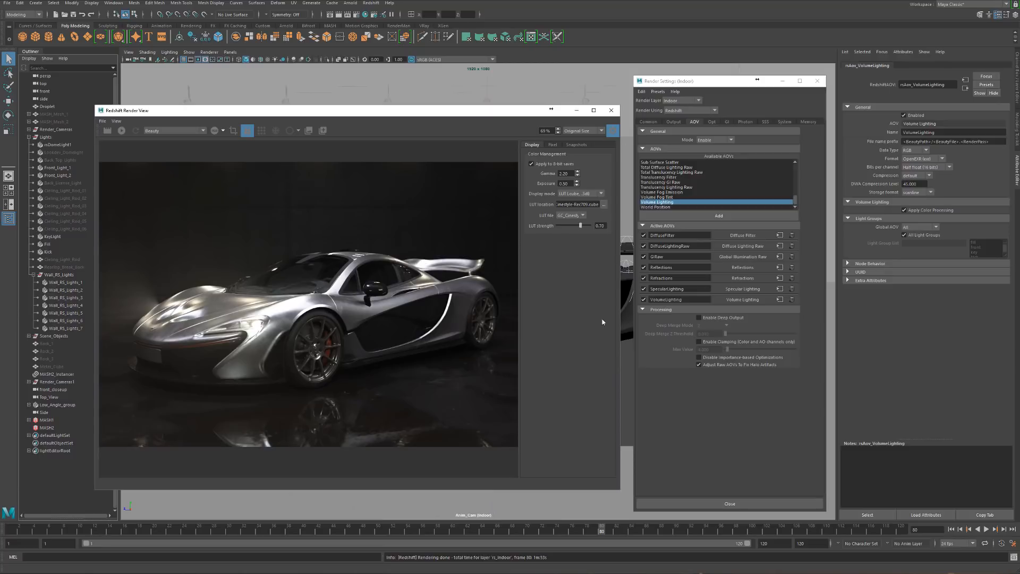
left_click(613, 130)
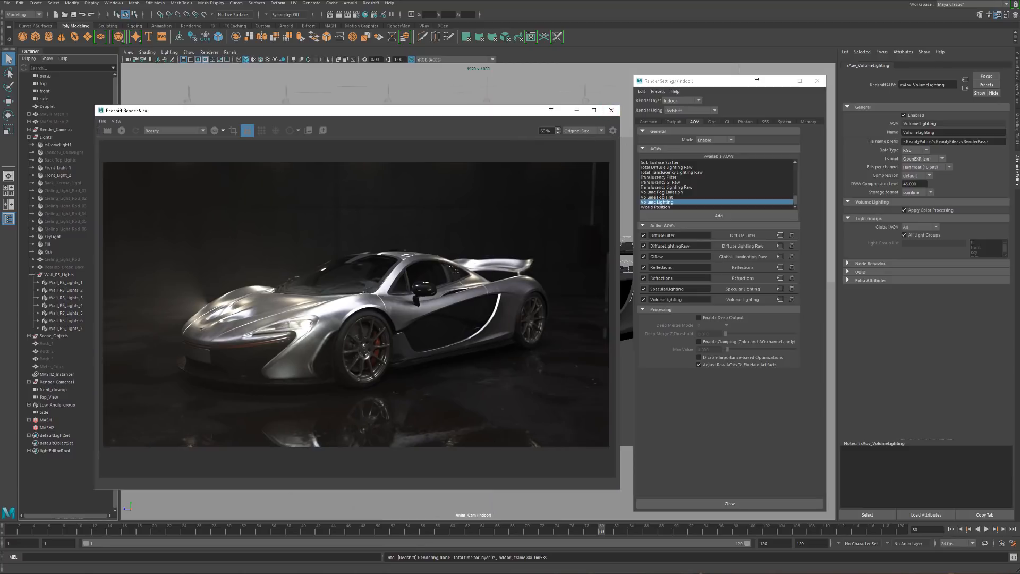
Switch to Photoshop and add a Color Lookup adjustment layer above all groups, loading the 3D LUT GC_Cinestyle-Rec709.cube
left_click_drag(573, 573, 511, 6)
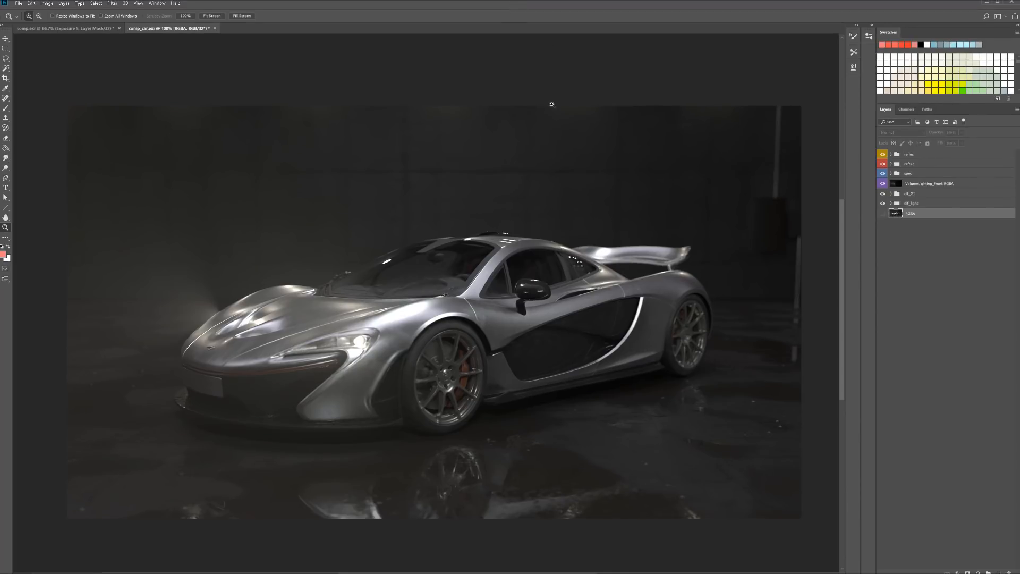
left_click(942, 269)
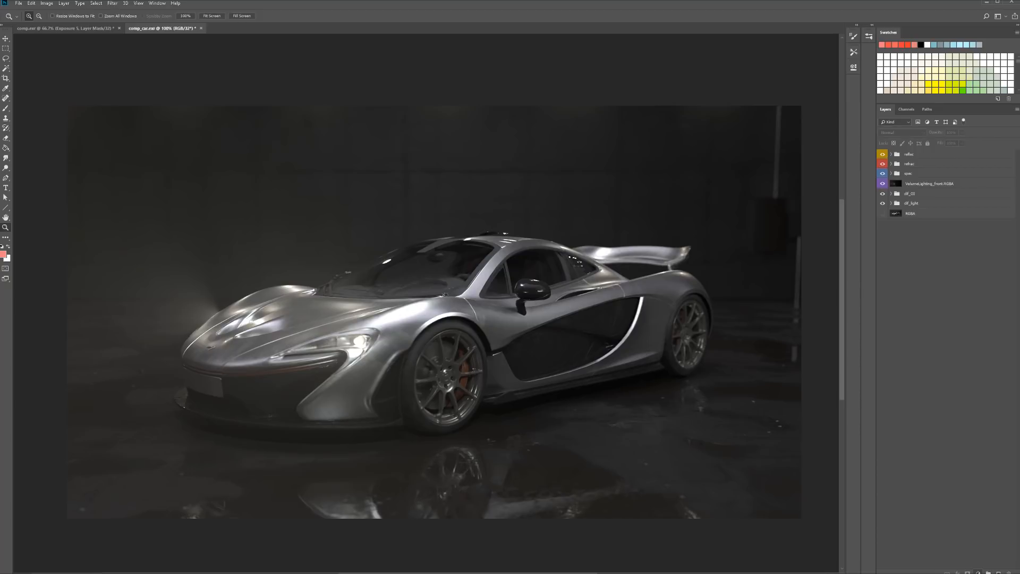
left_click(989, 523)
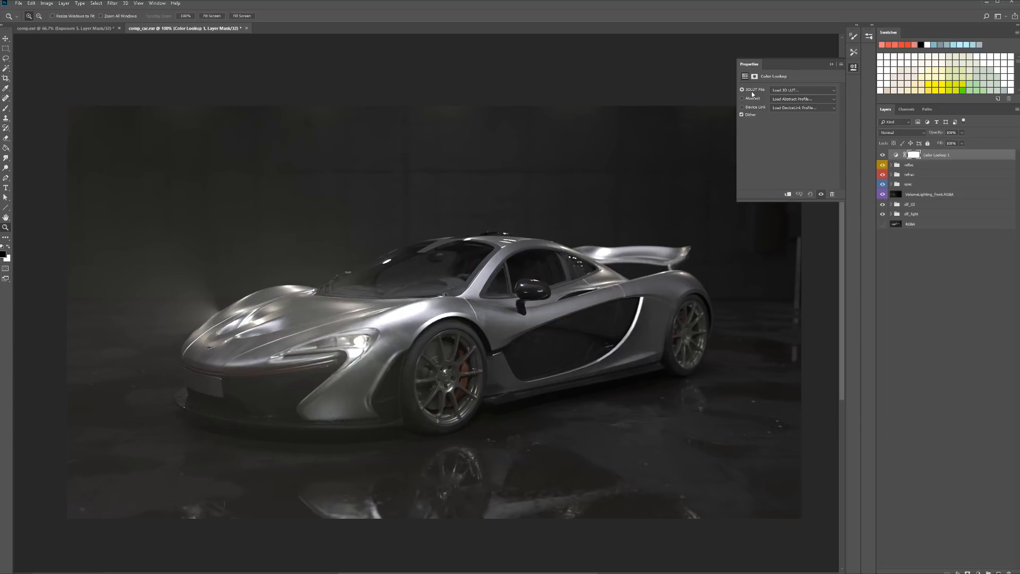
left_click(790, 91)
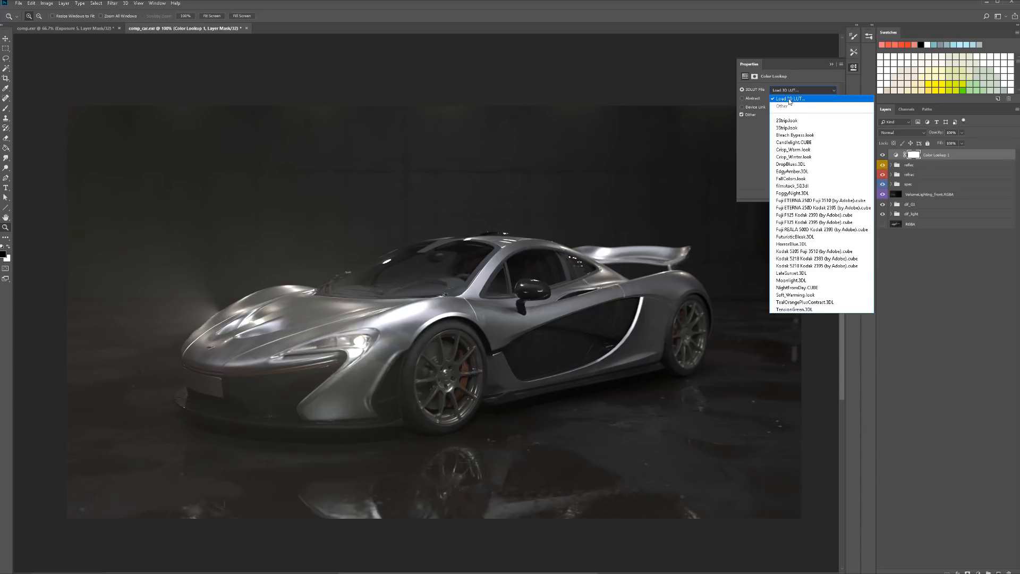
left_click(825, 99)
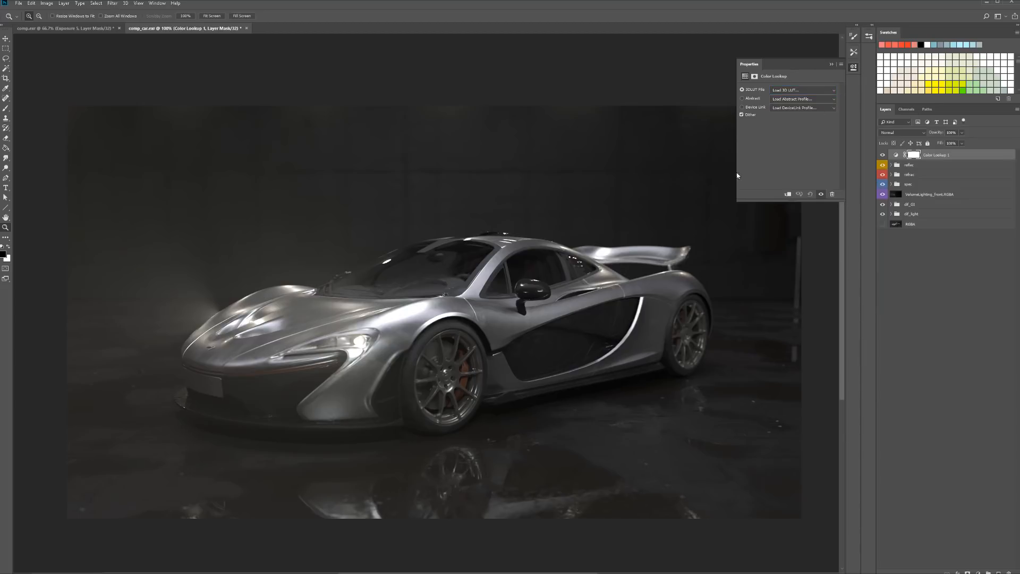
left_click_drag(769, 64, 348, 137)
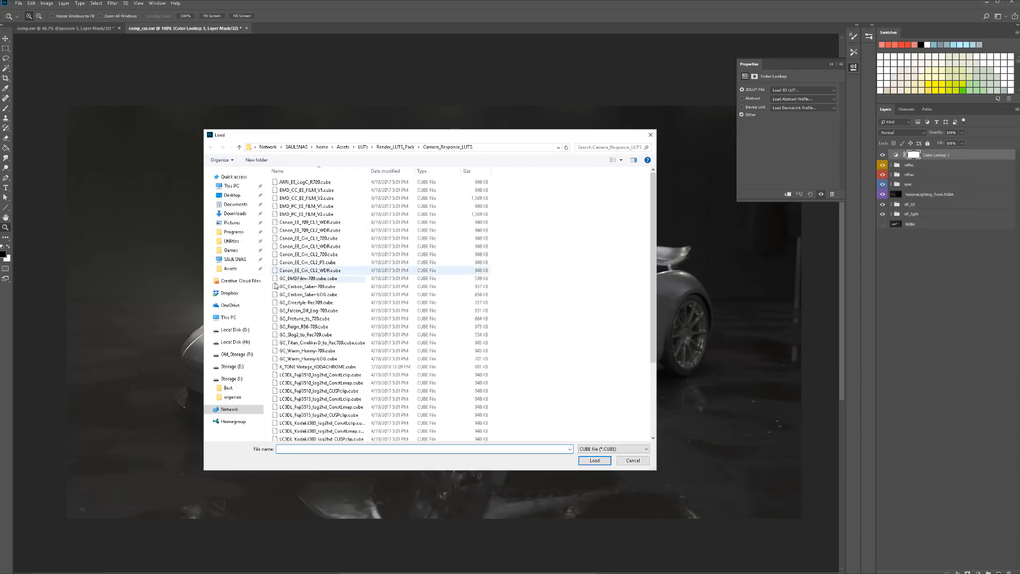
left_click(322, 303)
double_click(309, 304)
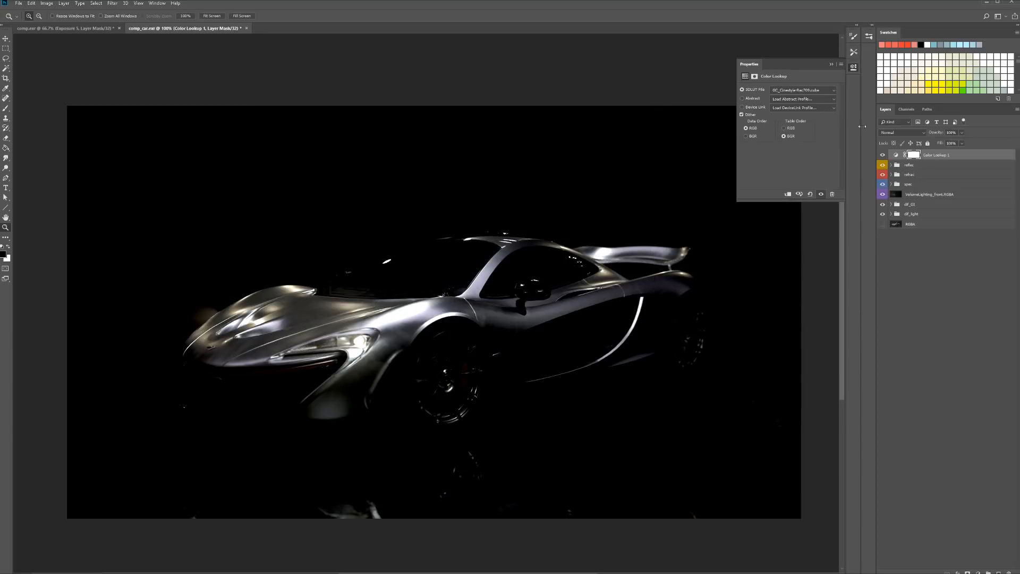
Set the Color Lookup adjustment layer's opacity to 70% and deselect it
left_click(939, 133)
type("70")
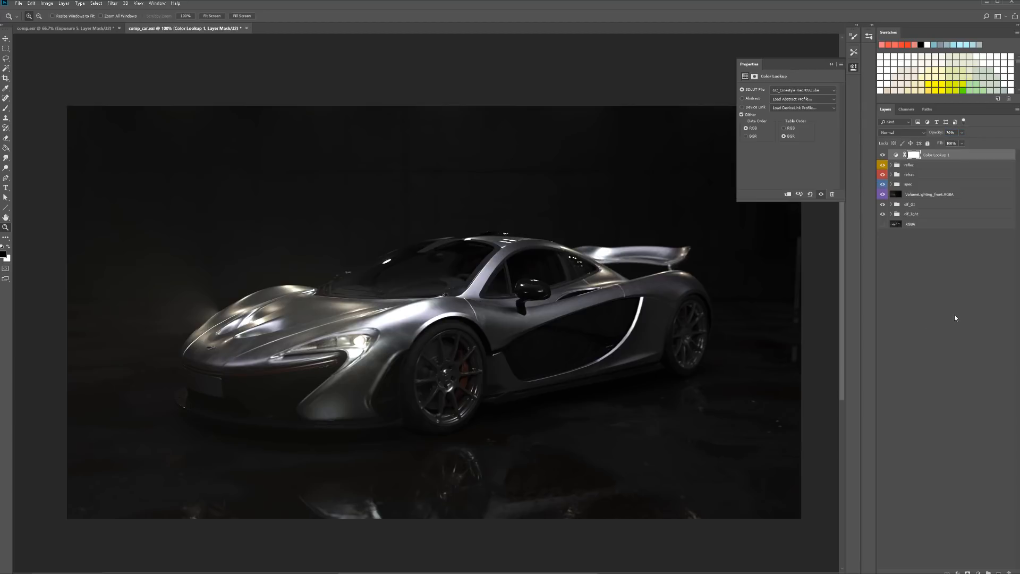
left_click(972, 473)
left_click(853, 67)
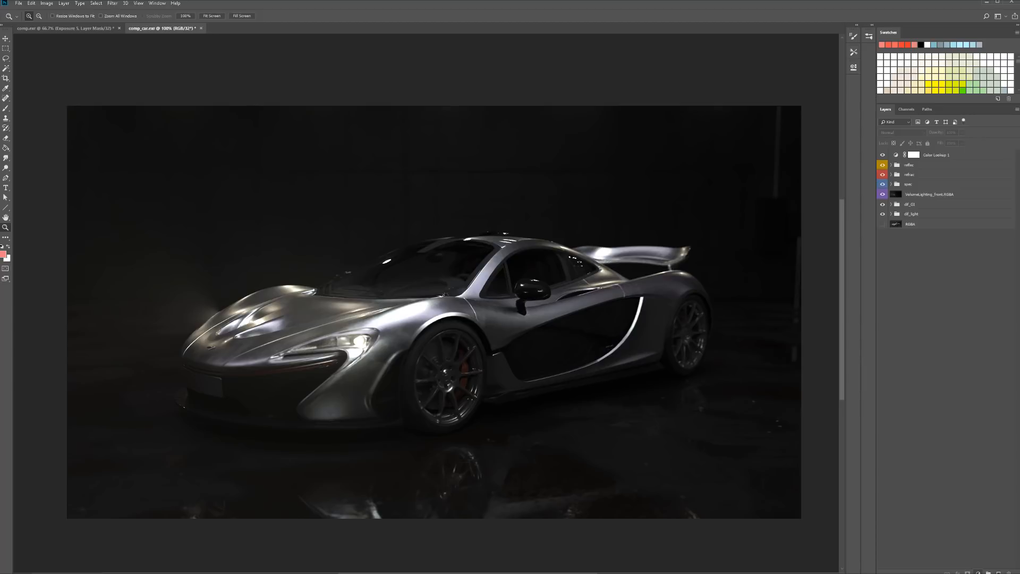
Add an Exposure adjustment layer at about +0.83 above the Color Lookup layer and delete the hidden RGBA layer
left_click(980, 454)
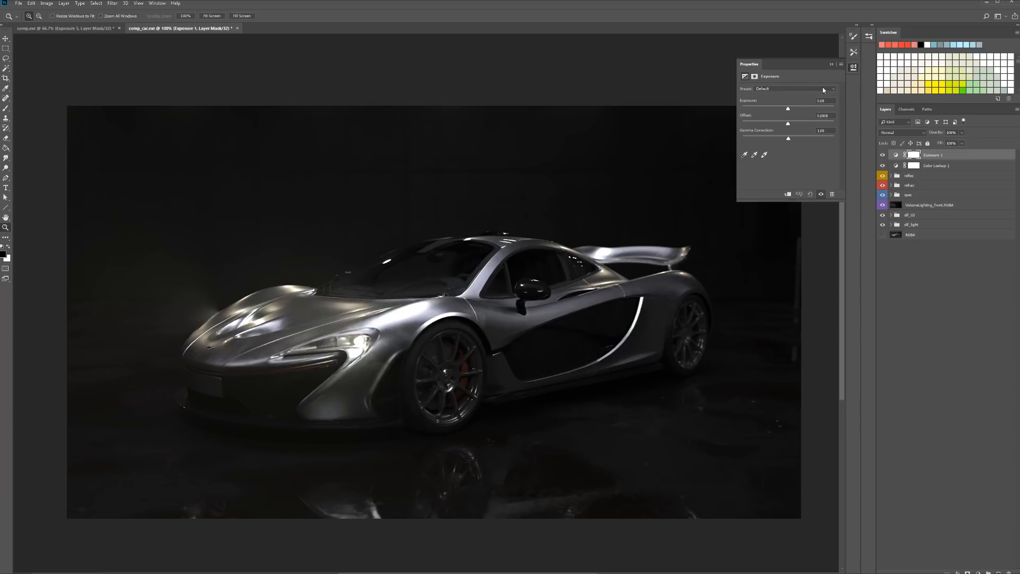
left_click_drag(789, 108, 794, 109)
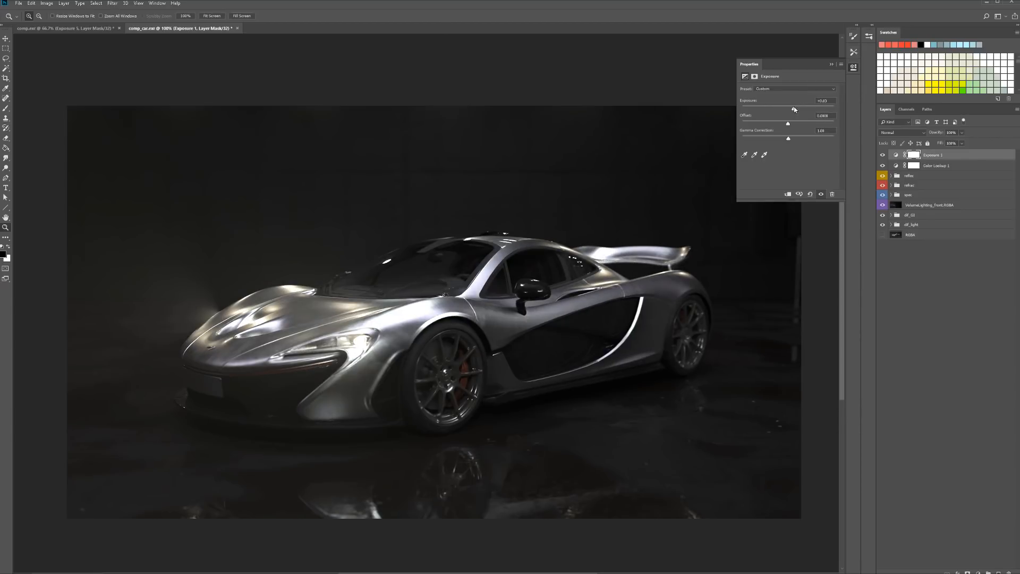
left_click(854, 67)
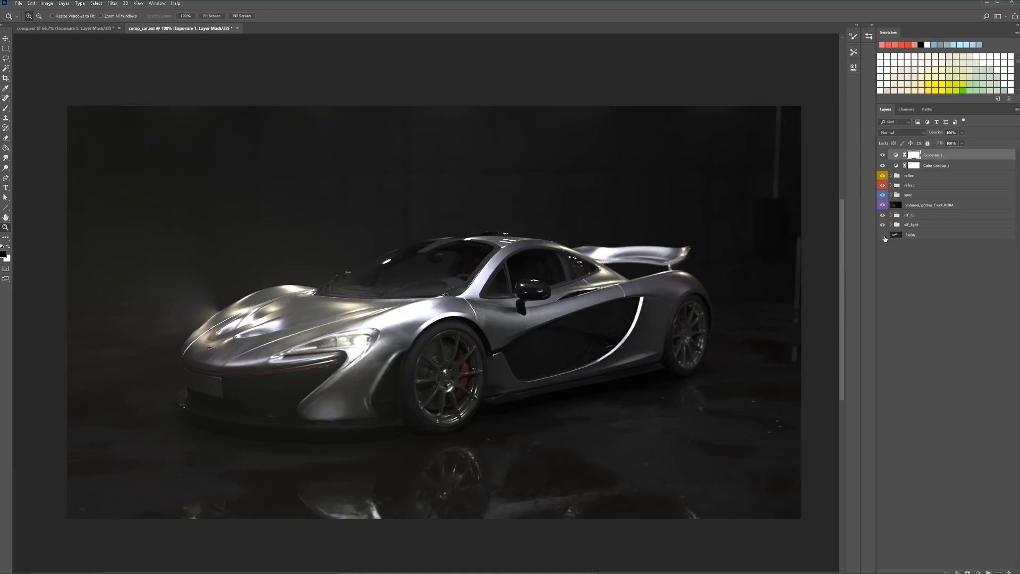
left_click_drag(910, 240, 1010, 570)
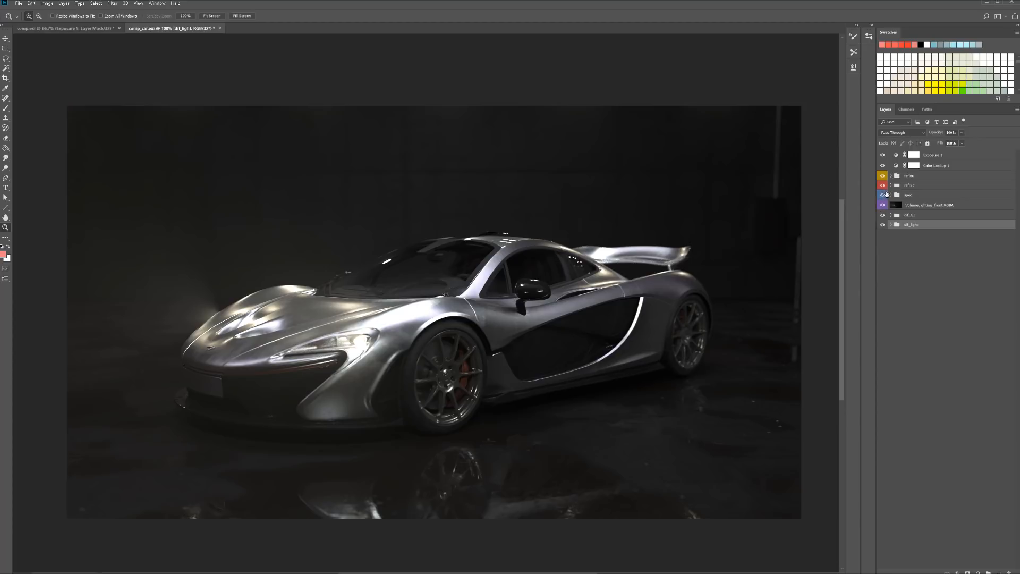
Add an Exposure adjustment clipped to the VolumeLighting_front layer and set its exposure to +1.24
left_click(914, 208)
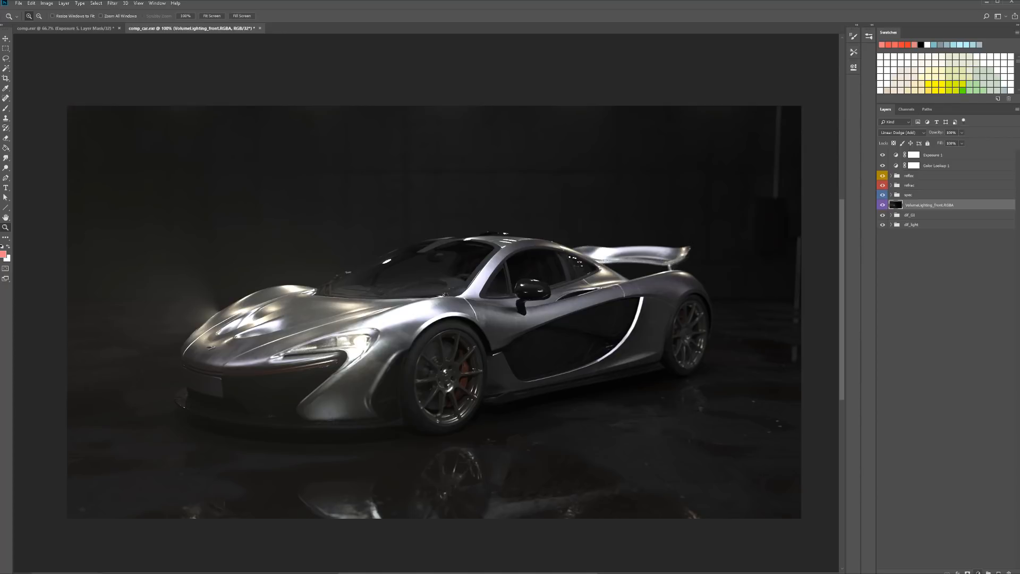
left_click(917, 407)
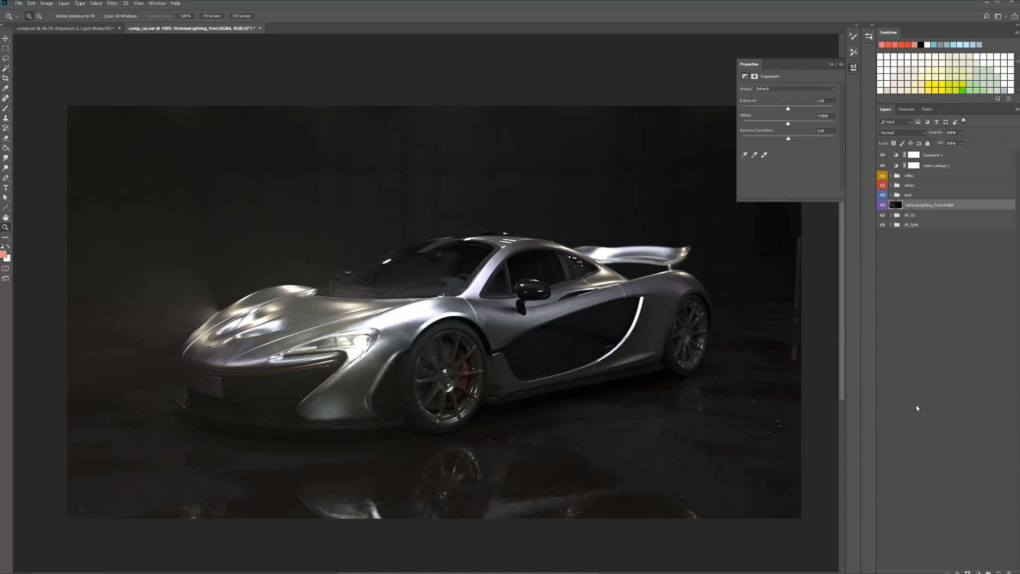
left_click(935, 308)
left_click(943, 206)
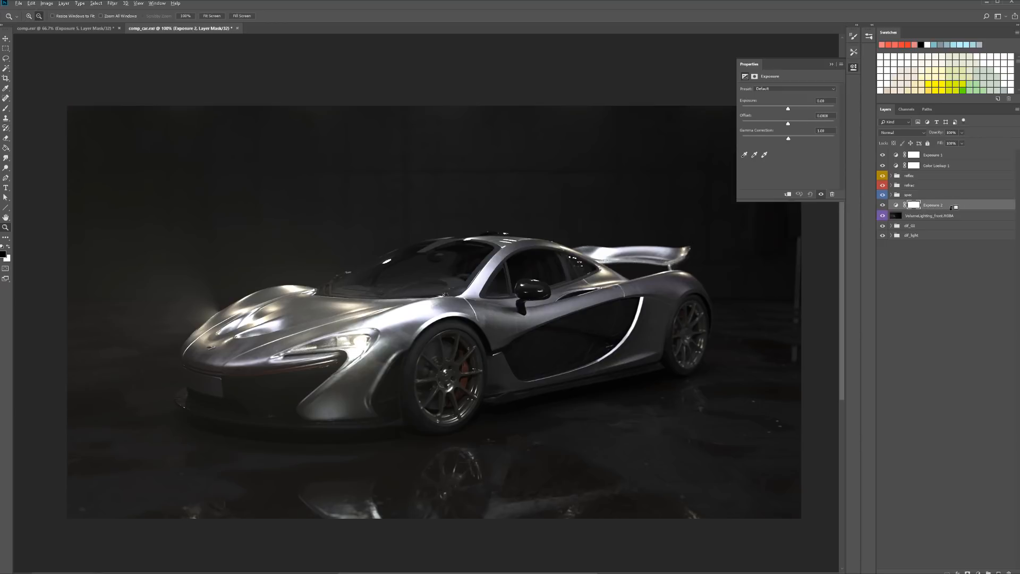
left_click(951, 208, "alt")
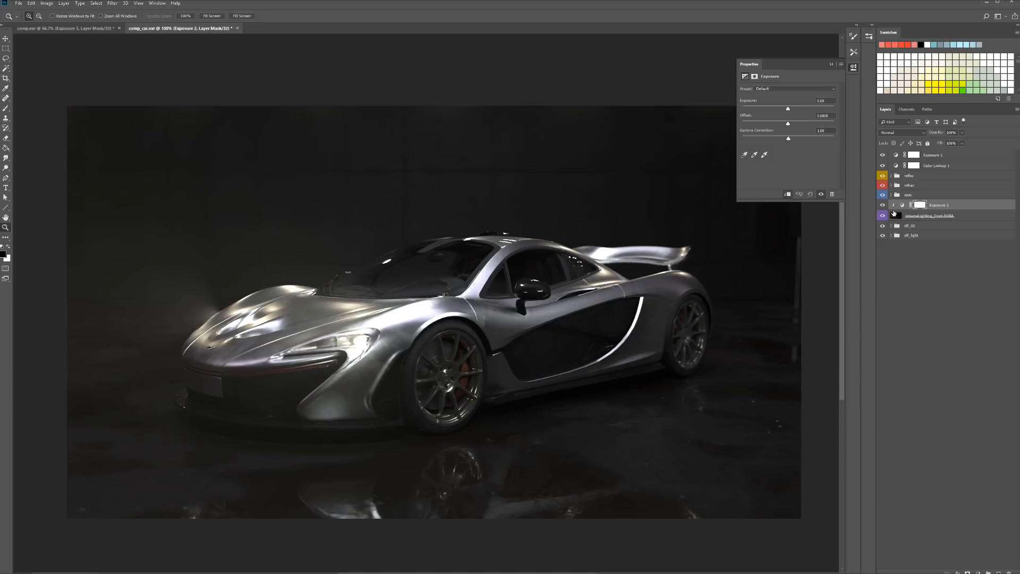
mouse_move(789, 109)
left_mouse_down()
mouse_move(811, 111)
mouse_move(725, 108)
mouse_move(799, 110)
left_mouse_up()
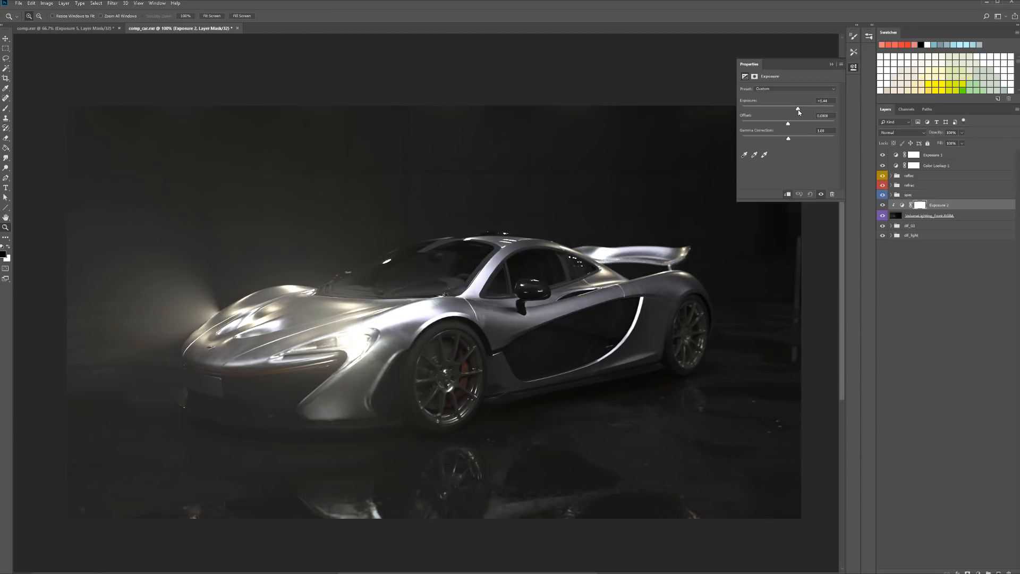
left_click_drag(777, 109, 797, 110)
left_click(985, 520)
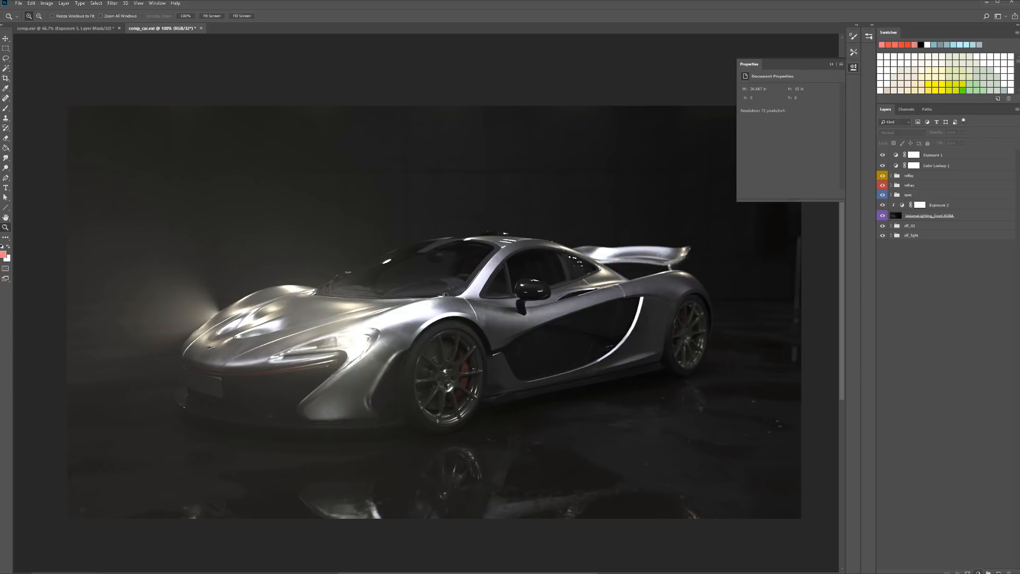
Add a Hue/Saturation adjustment clipped to VolumeLighting_front, shifting the hue to a cool blue and raising saturation to +27
left_click_drag(940, 155, 941, 218)
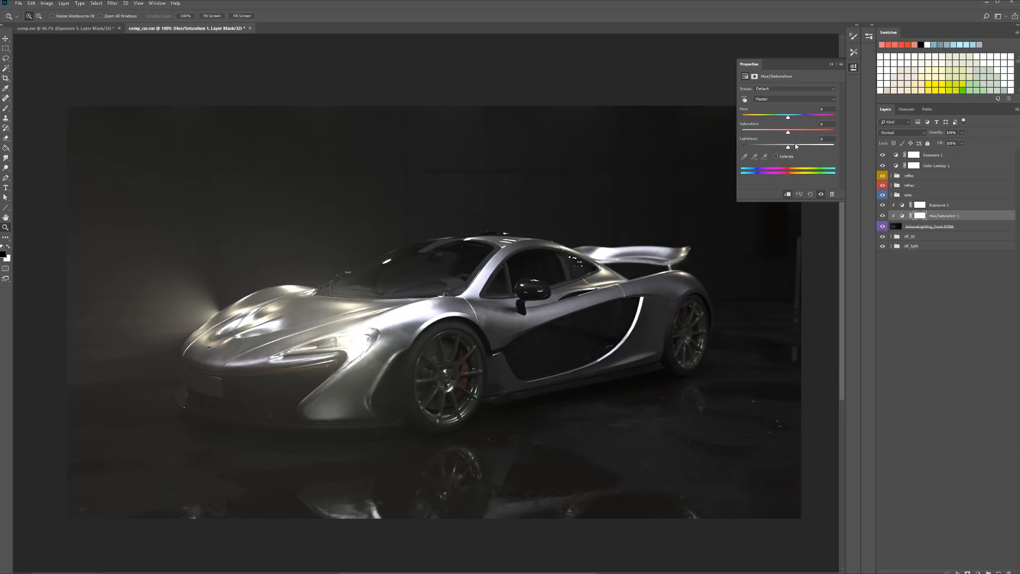
left_click(815, 131)
mouse_move(797, 120)
left_mouse_down()
mouse_move(817, 122)
mouse_move(749, 120)
mouse_move(829, 125)
mouse_move(801, 134)
left_mouse_up()
left_click(887, 259)
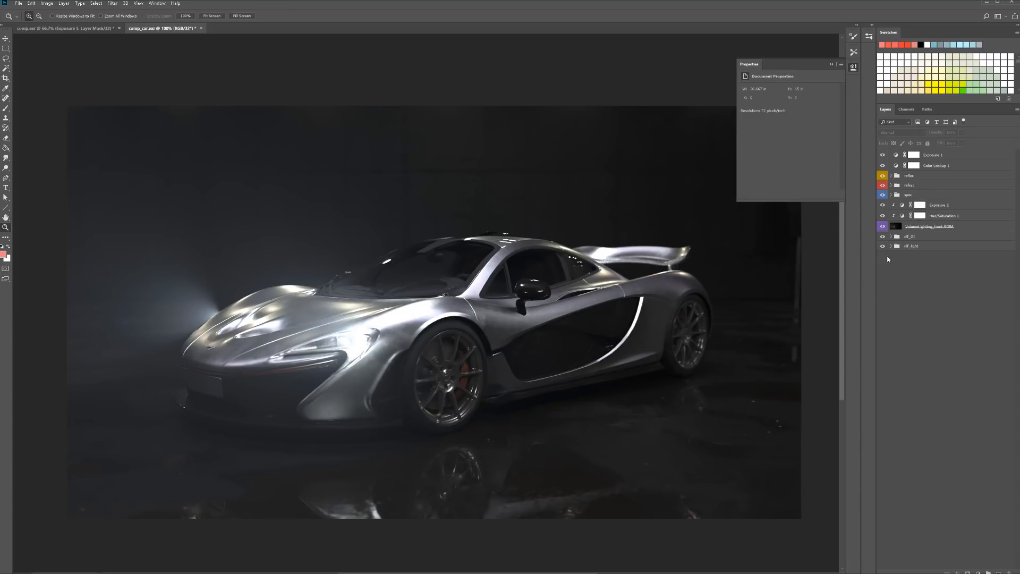
Expand the reflection group and examine what each per-light reflection layer contributes by toggling its visibility
left_click(891, 176)
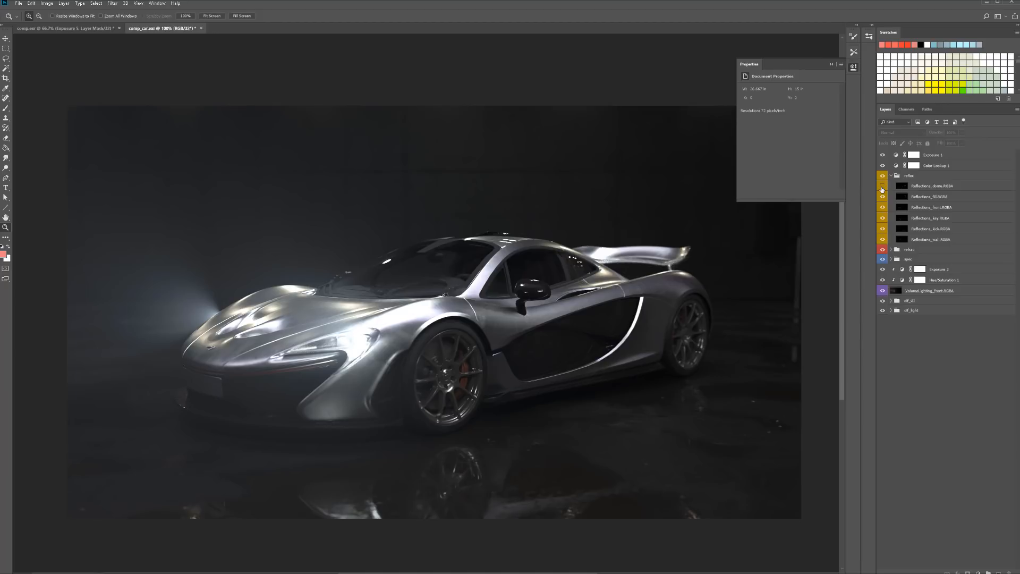
left_click(882, 186)
left_click(883, 186)
left_click(882, 186)
left_click(883, 187)
left_click(883, 188)
left_click(884, 242)
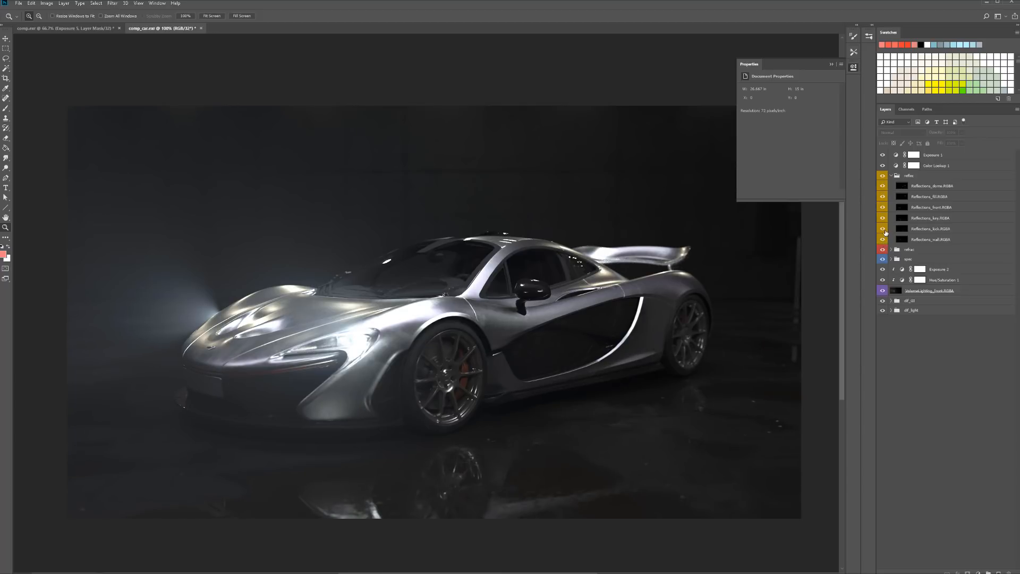
left_click(885, 231)
left_click(885, 231)
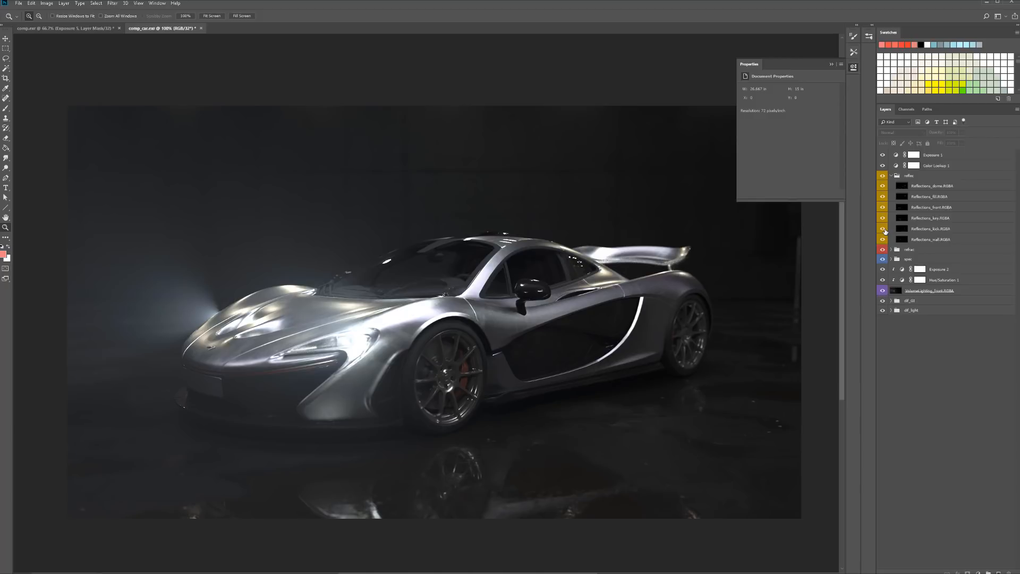
left_click(883, 219)
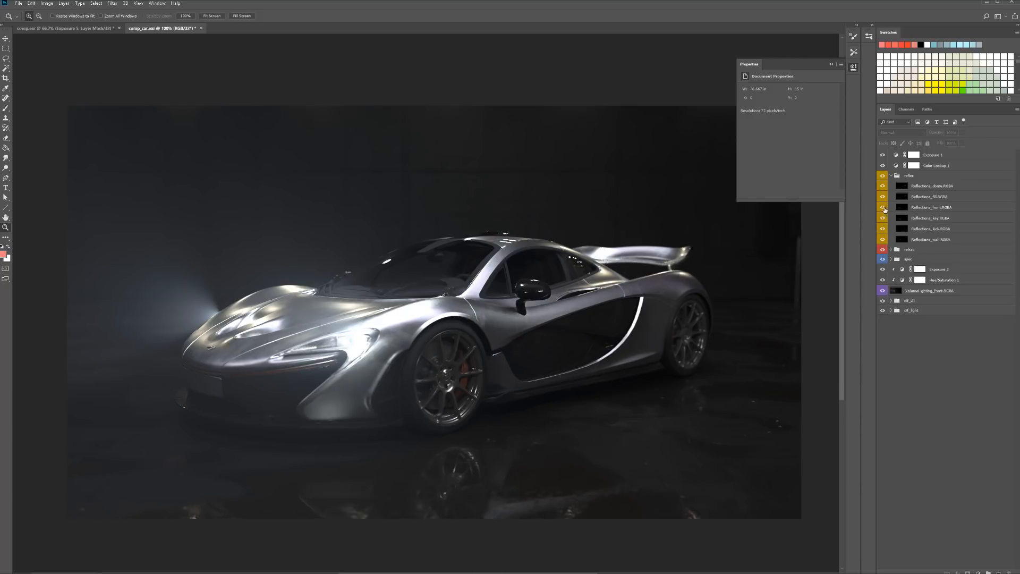
left_click(884, 207)
left_click(884, 207)
left_click(883, 197)
left_click(883, 197)
left_click(884, 187)
left_click(884, 188)
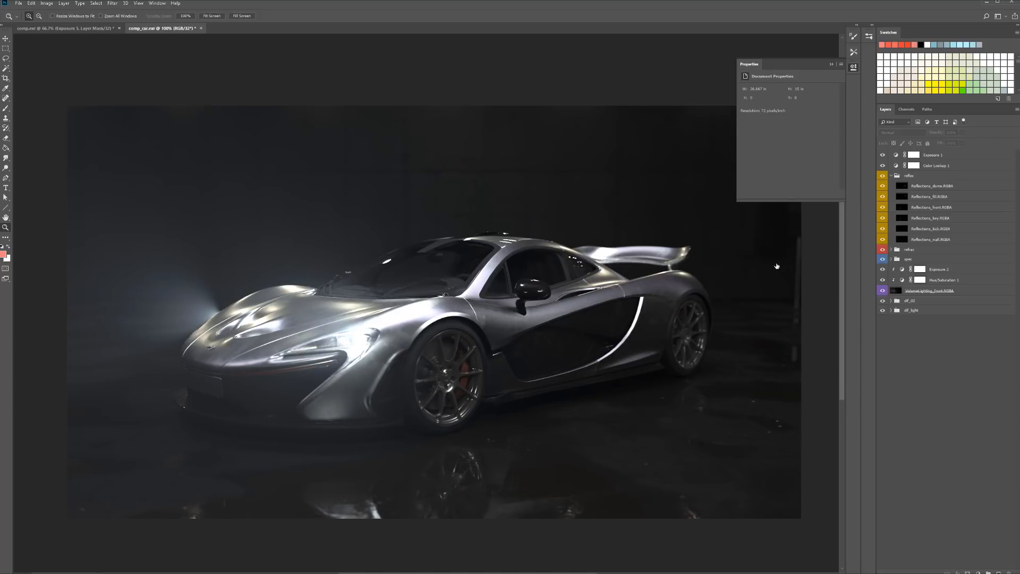
Duplicate the volume lighting's Exposure and Hue/Saturation adjustments above Reflections_dome and clip the copies to it
left_click(931, 189)
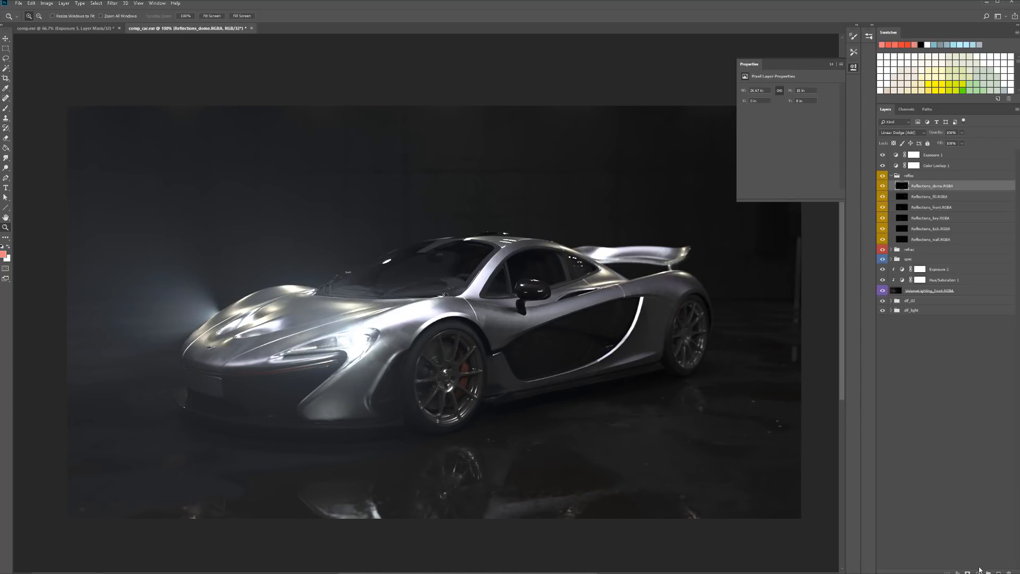
left_click(950, 270)
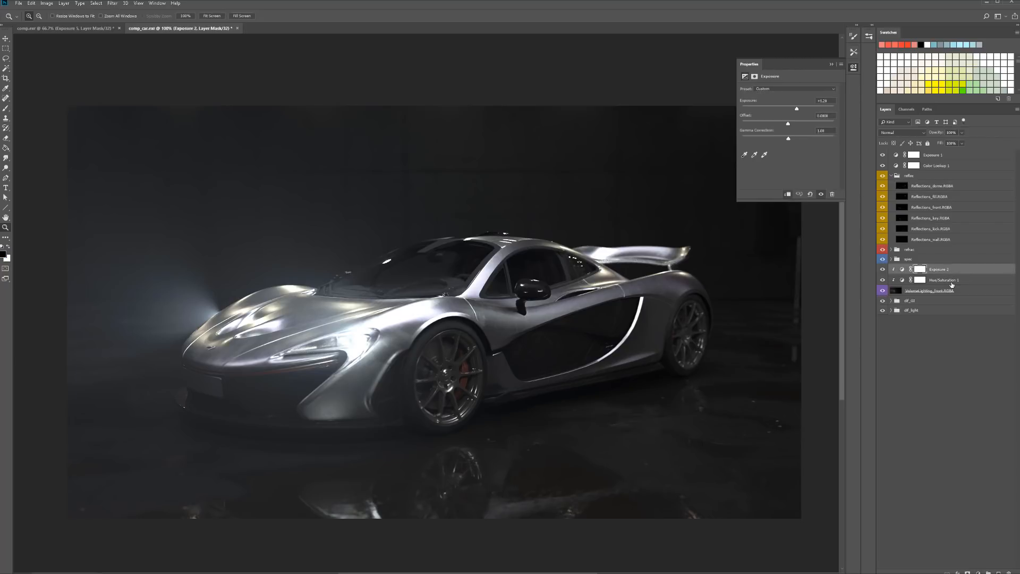
left_click(956, 280, "shift")
left_click_drag(958, 282, 999, 572)
left_click_drag(943, 281, 947, 198)
key("ctrl+alt+g")
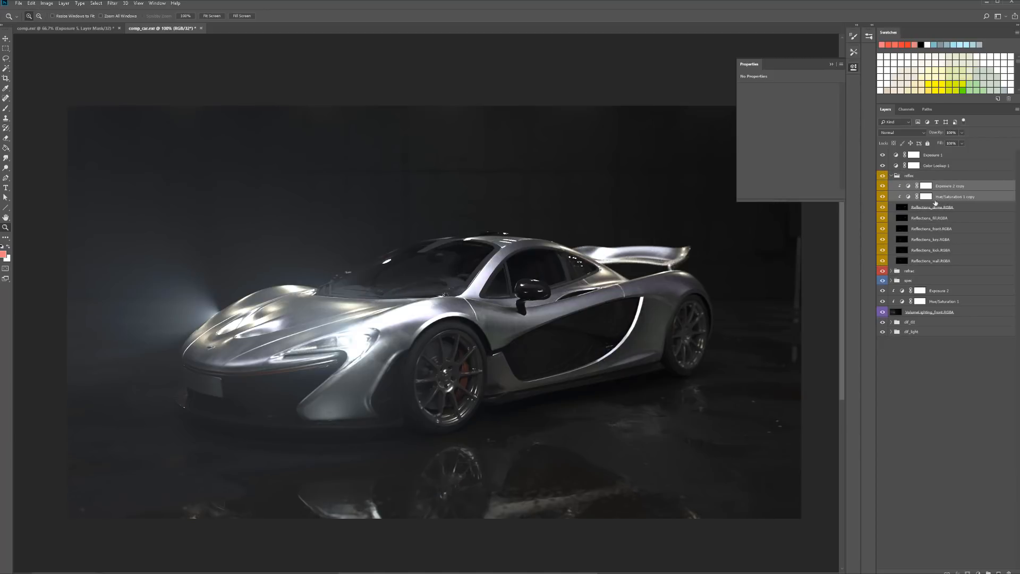
Set the copied Hue/Saturation to a hue of about -90 and saturation of about +80, and its Exposure copy to about +0.61
left_click(952, 197)
left_click(926, 186)
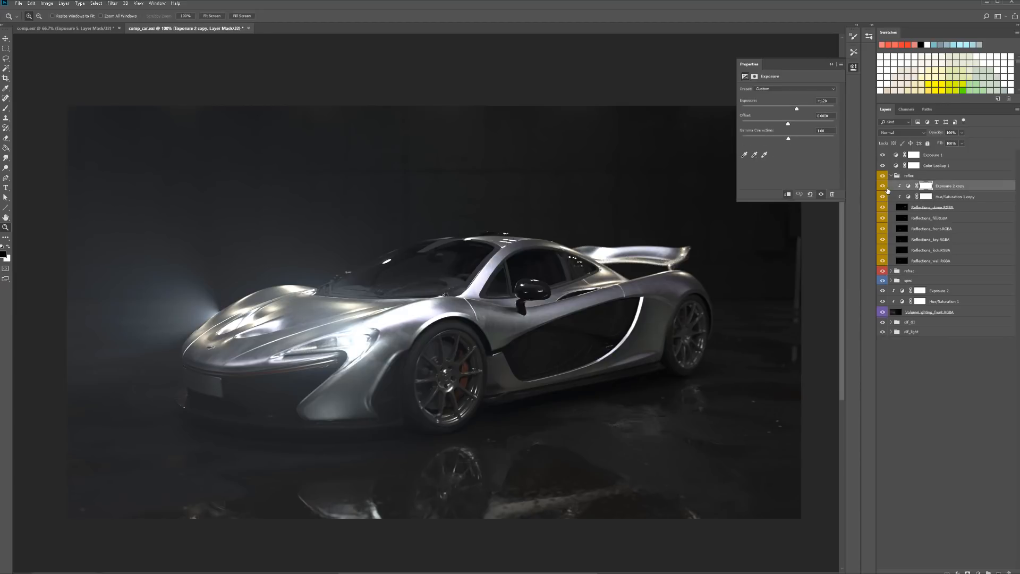
mouse_move(805, 106)
left_mouse_down()
mouse_move(815, 110)
mouse_move(797, 112)
left_mouse_up()
left_click(910, 197)
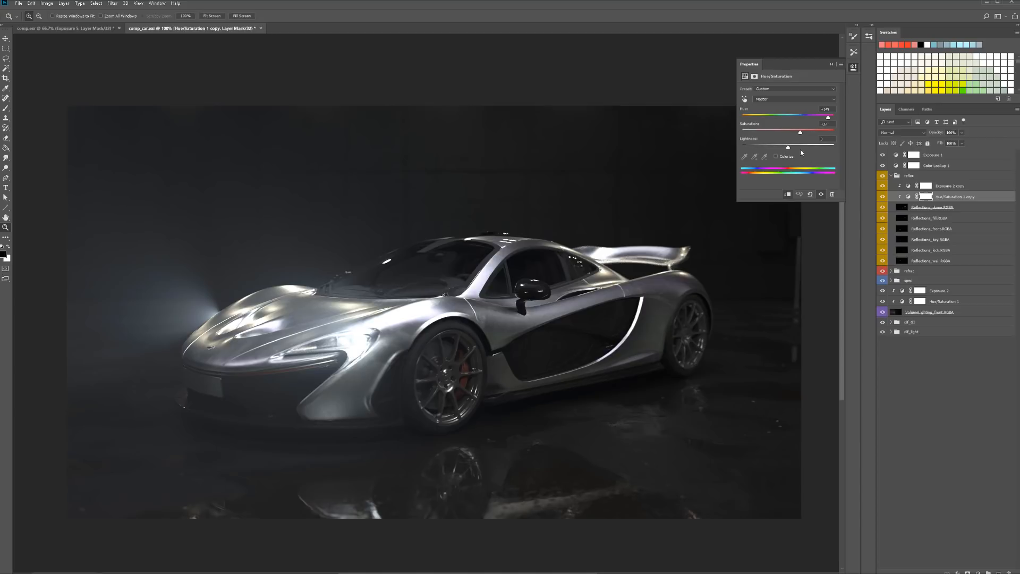
left_click(822, 132)
left_click_drag(827, 118, 765, 123)
left_click(943, 187)
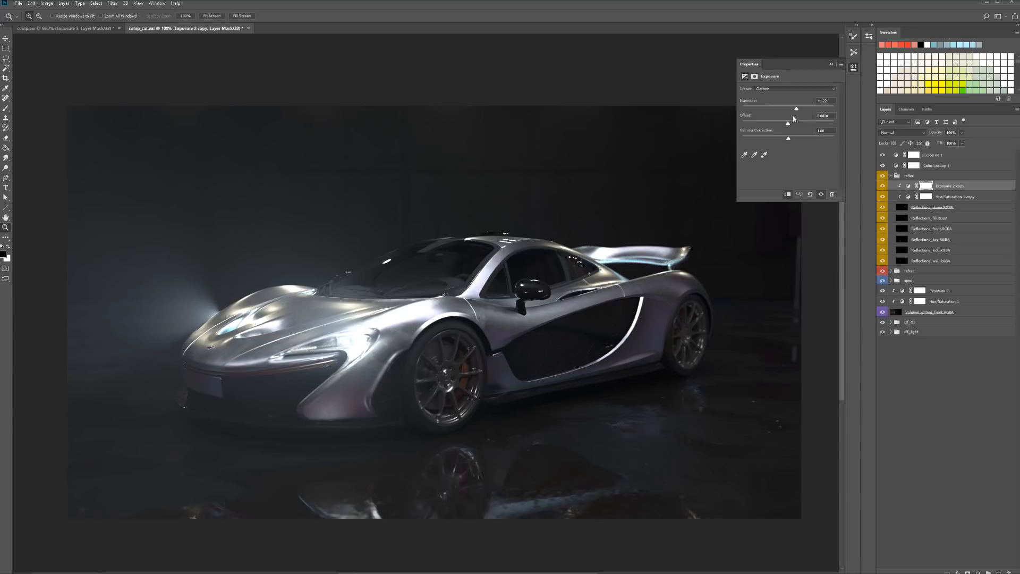
mouse_move(796, 109)
left_mouse_down()
mouse_move(768, 109)
mouse_move(792, 109)
left_mouse_up()
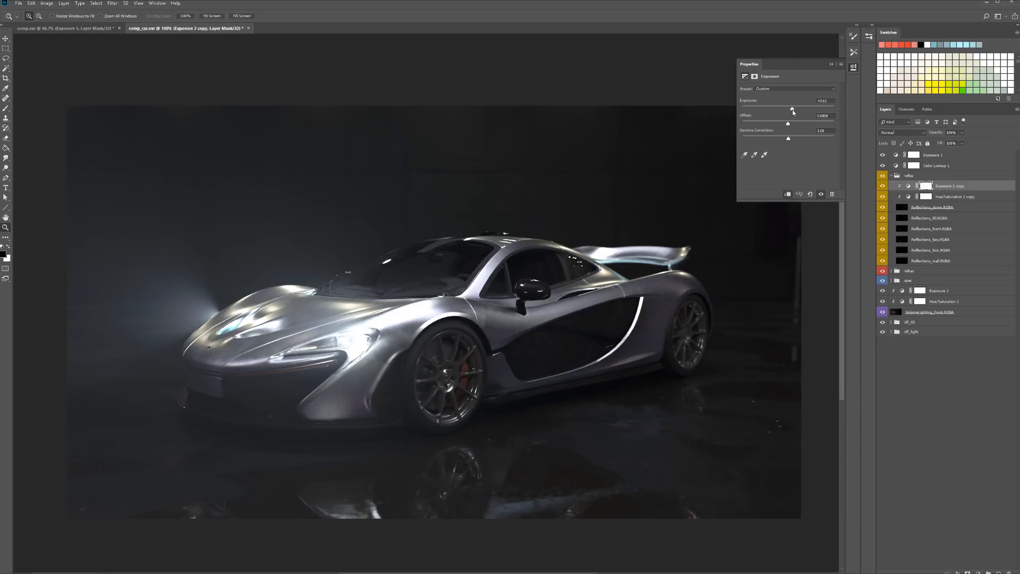
Expand the spec group and compare the contributions of the fill, front, key and kick reflection layers by toggling their visibility
left_click(892, 281)
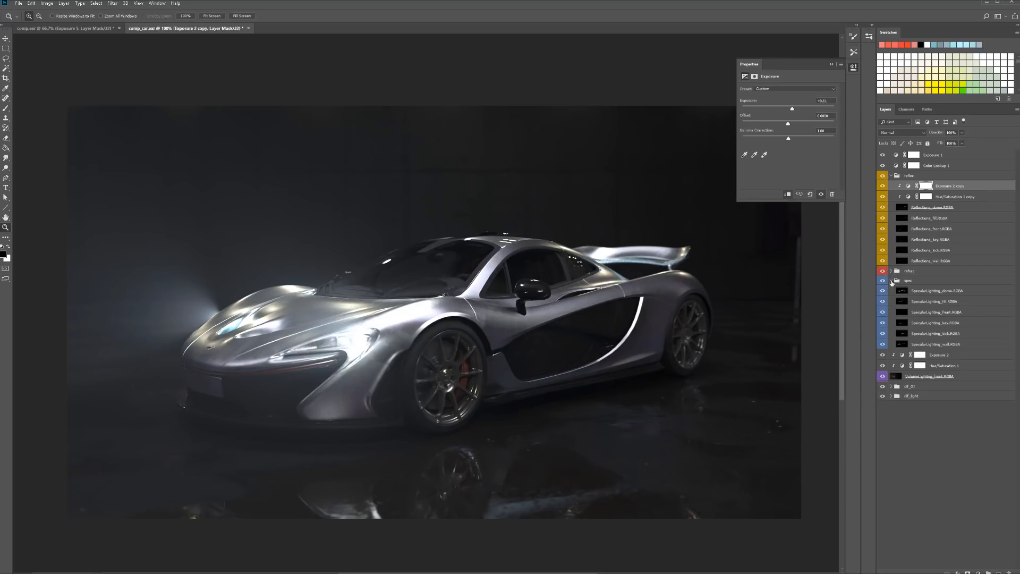
left_click(934, 293)
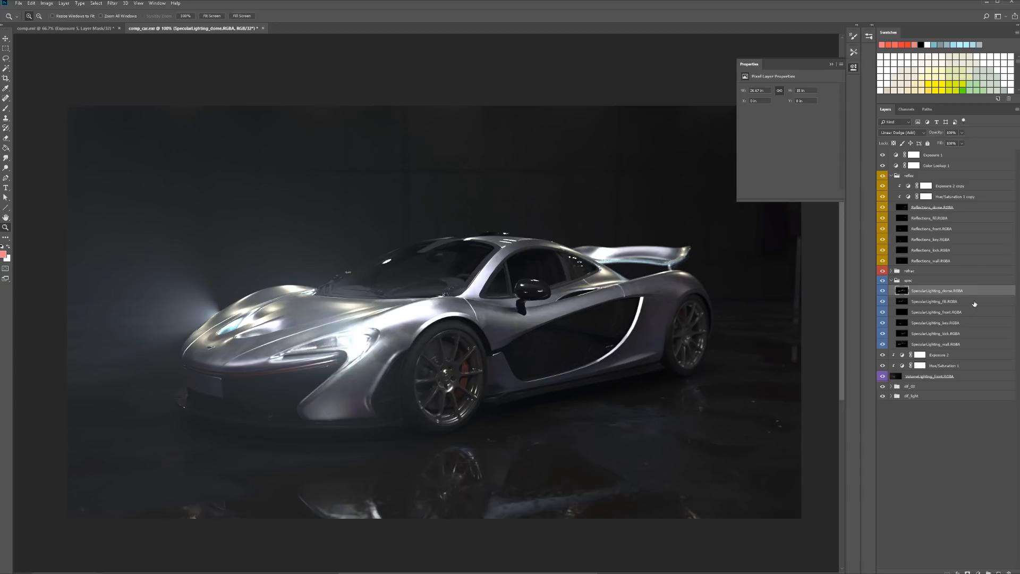
left_click(961, 197)
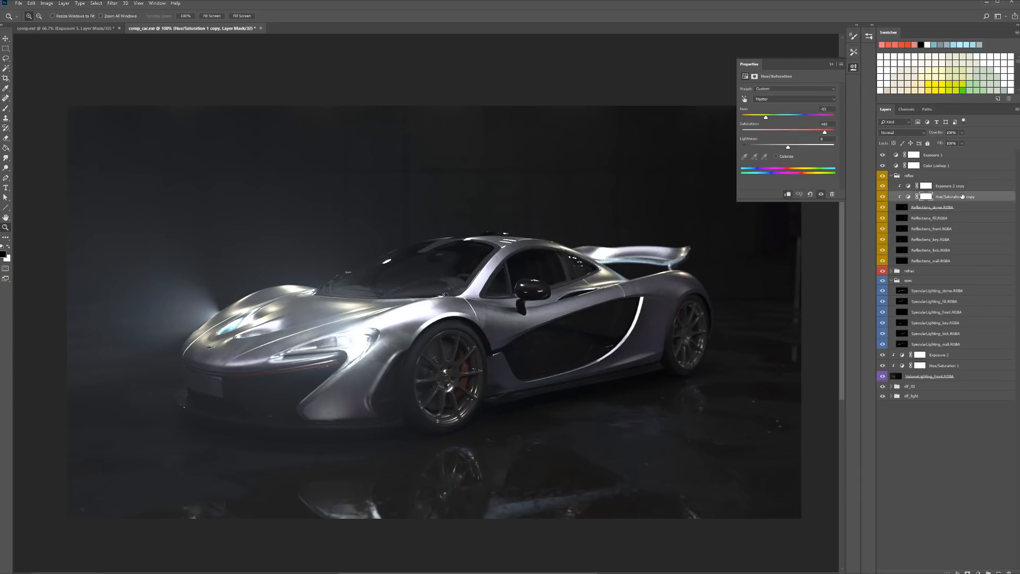
left_click(883, 217)
left_click(883, 218)
left_click(883, 218)
left_click(882, 219)
left_click(882, 219)
left_click(883, 219)
left_click(882, 230)
left_click(882, 229)
left_click(883, 239)
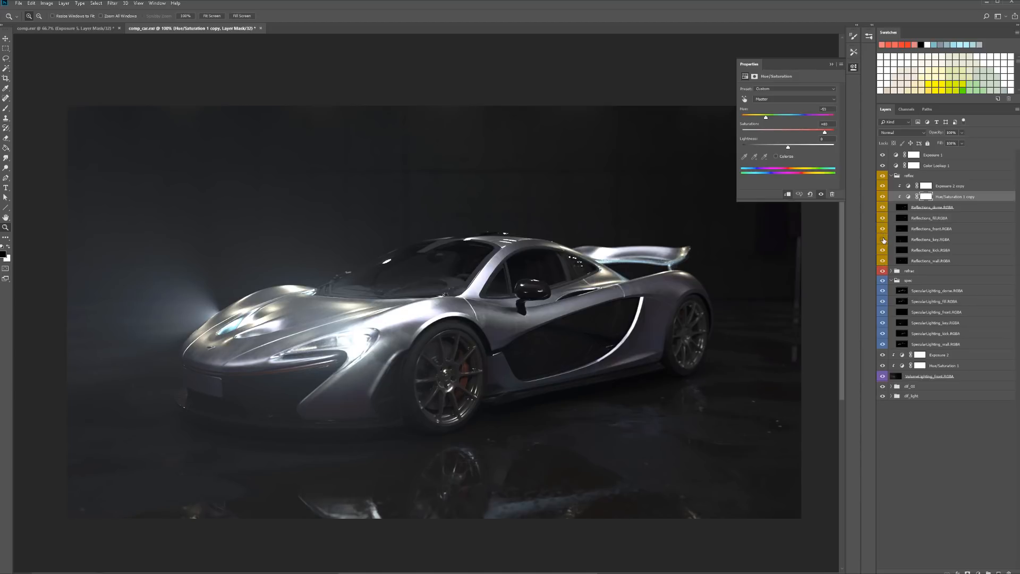
left_click(883, 239)
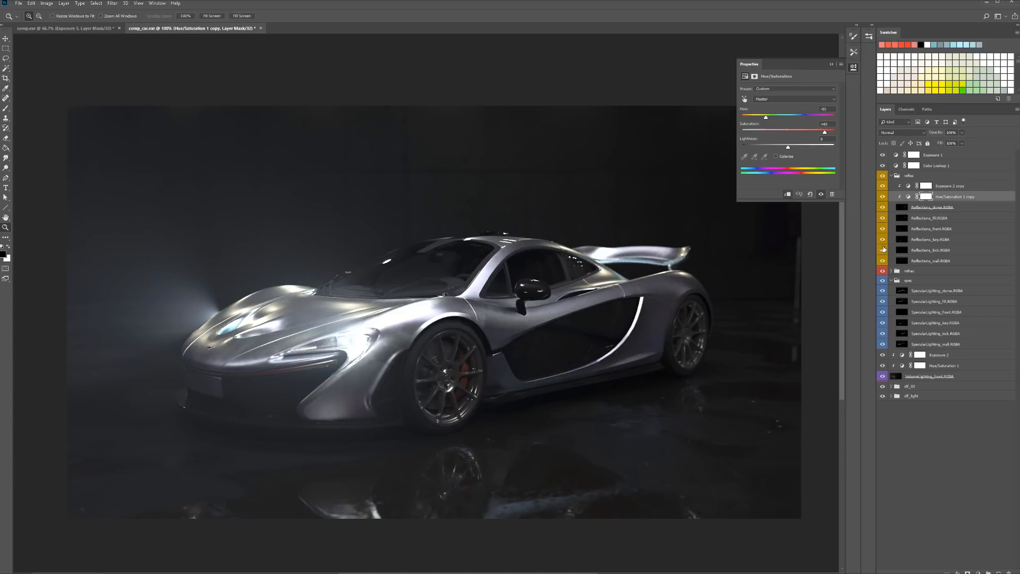
left_click(883, 251)
left_click(883, 250)
left_click(883, 250)
left_click(883, 251)
left_click(882, 217)
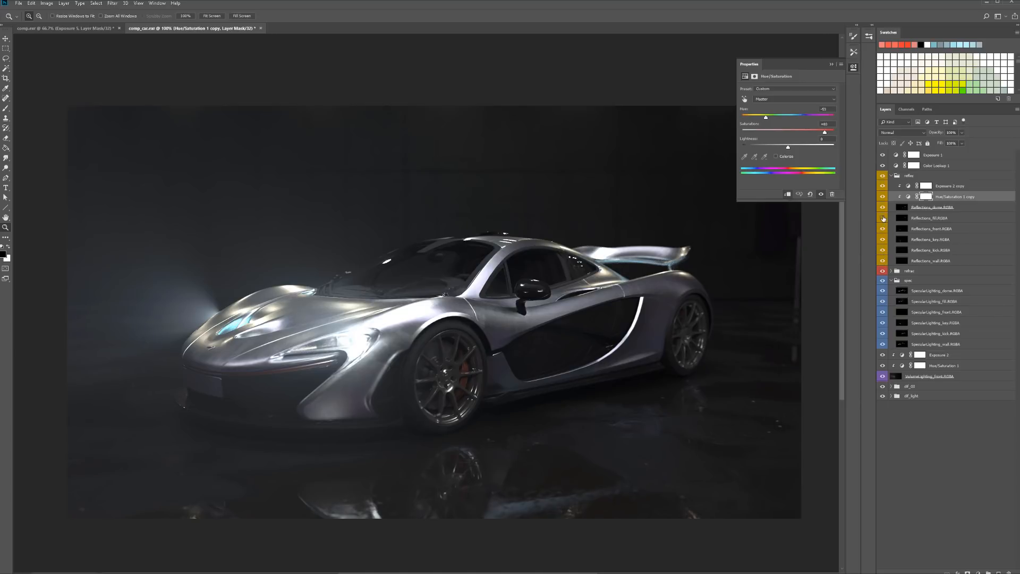
left_click(883, 218)
left_click(882, 218)
left_click(882, 218)
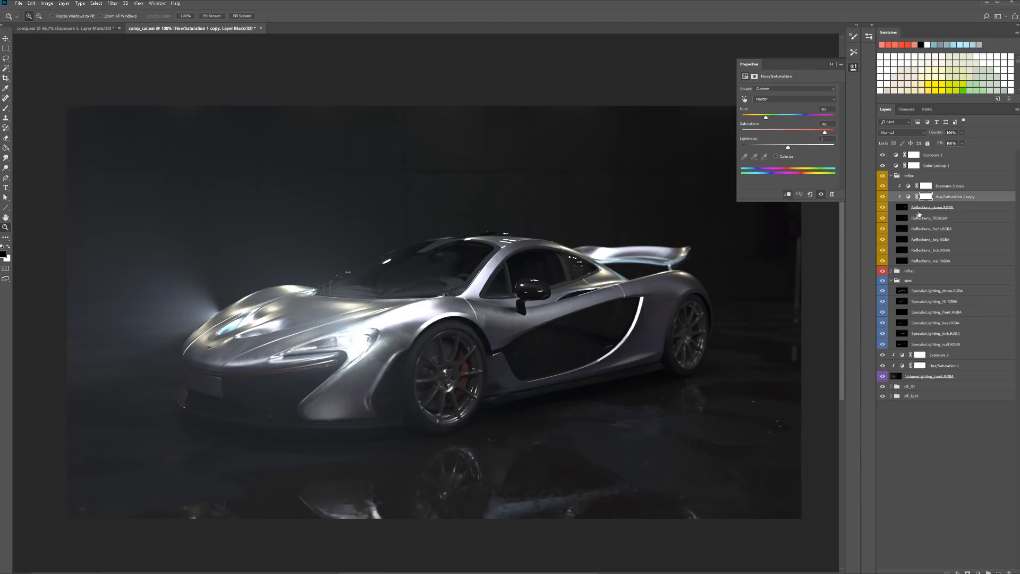
Move the copied Exposure and Hue/Saturation adjustments directly above Reflections_kick and clip both to that layer
left_click(954, 187, "shift")
left_click_drag(957, 199, 941, 245)
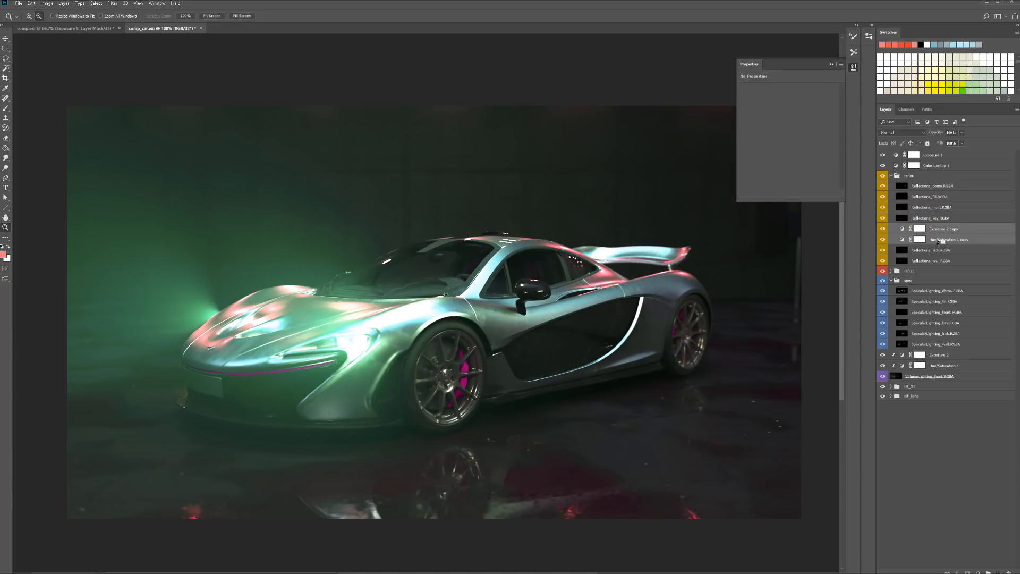
left_click(941, 245, "alt")
left_click(945, 234, "alt")
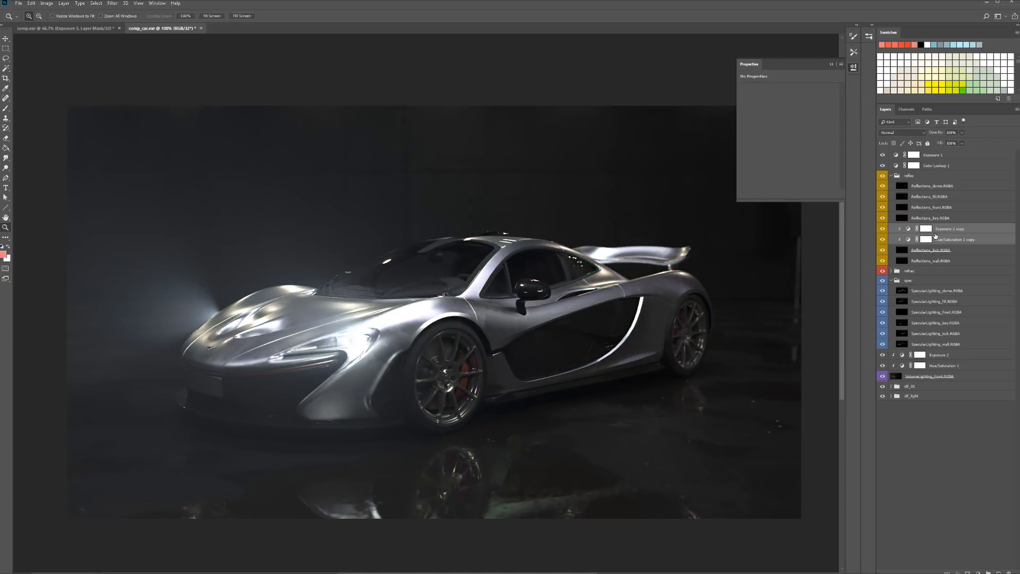
Try a stronger exposure on the adjustment clipped to Reflections_kick, then settle it at about +0.61
left_click(945, 230)
left_click_drag(799, 110, 804, 112)
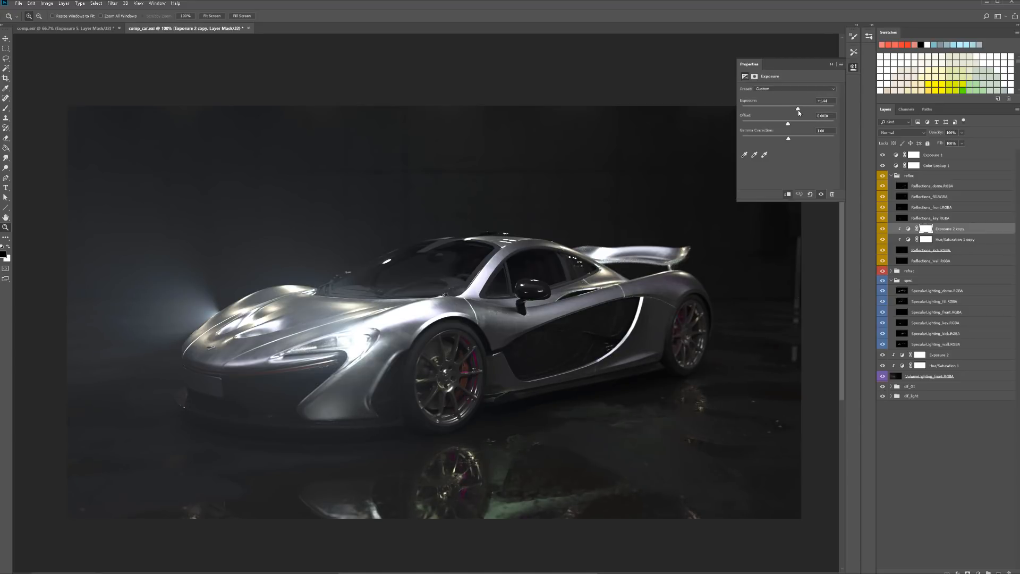
left_click_drag(802, 112, 793, 110)
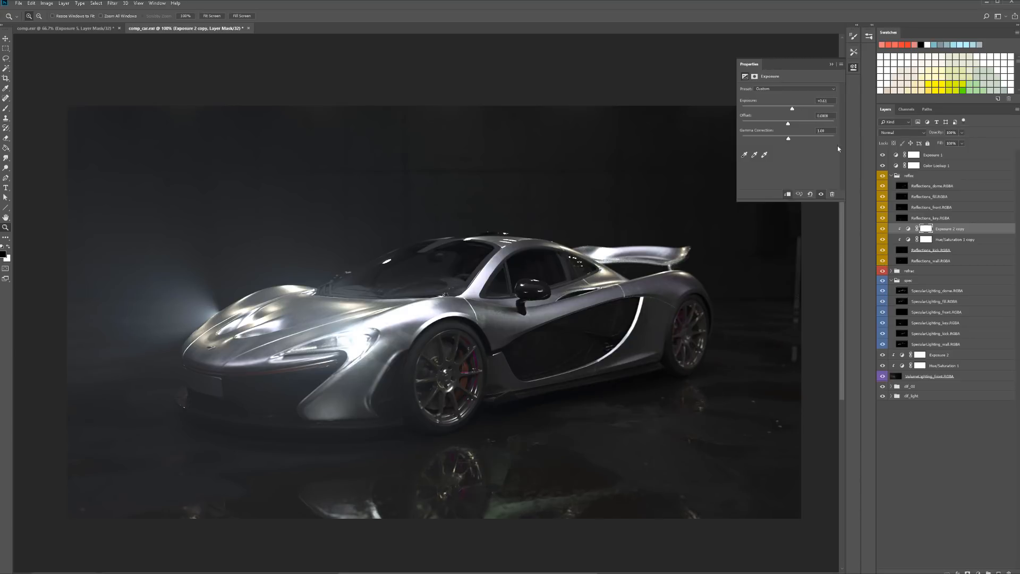
Undo the transfer to Reflections_kick so the Exposure and Hue/Saturation copies are clipped to Reflections_dome again
key("ctrl+z")
key("ctrl+alt+z")
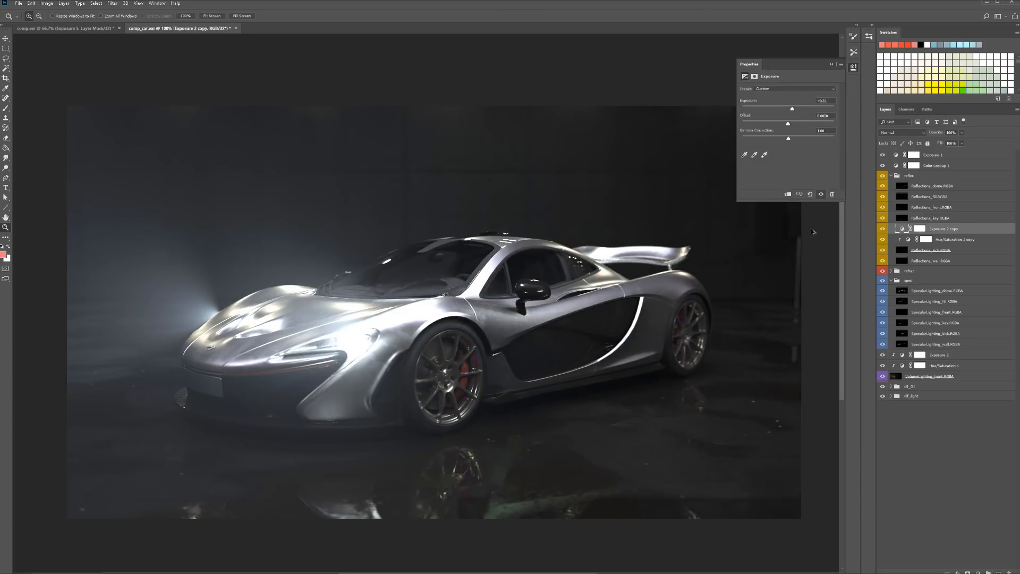
key("ctrl+alt+z")
key("ctrl+alt+z")
key("ctrl+alt+z")
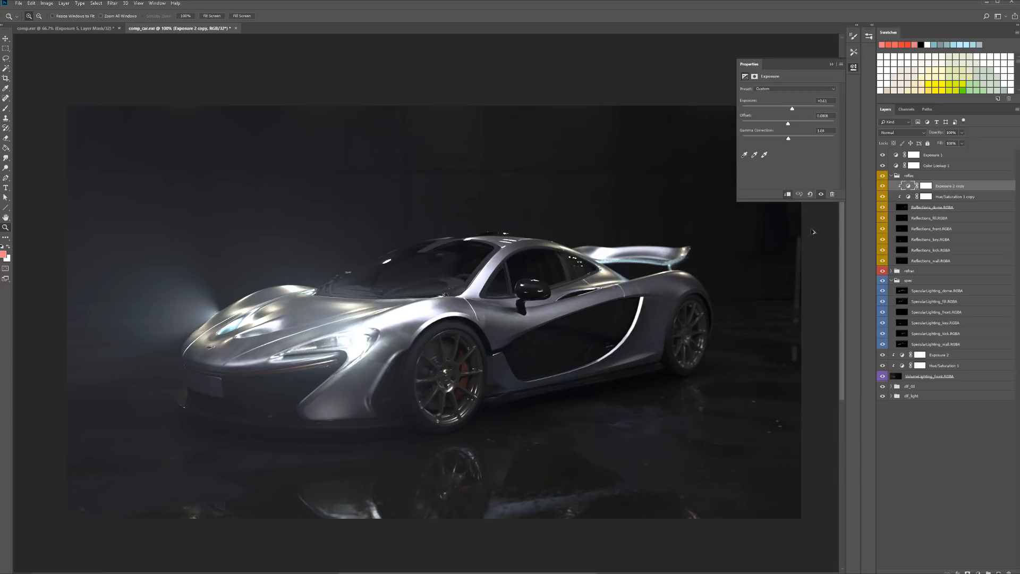
Duplicate the reflection group's Exposure and Hue/Saturation adjustments, move the copies above SpecularLighting_dome in the spec group, and clip both to that layer
left_click(945, 197)
left_click(952, 191, "shift")
left_click_drag(955, 199, 998, 573)
left_click_drag(962, 199, 952, 307)
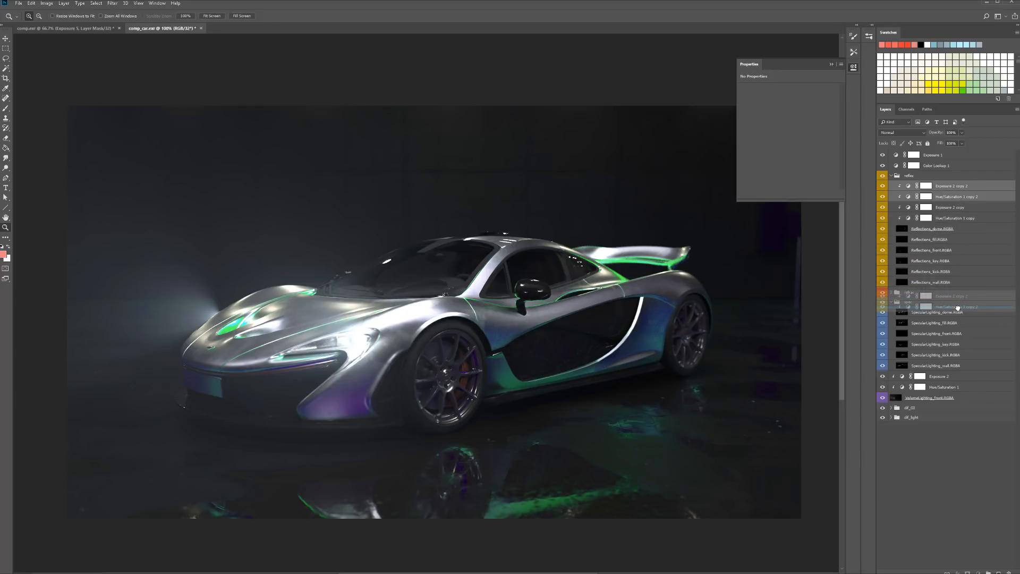
left_click(951, 305)
left_click(953, 306, "alt")
left_click(958, 293)
left_click(956, 292, "alt")
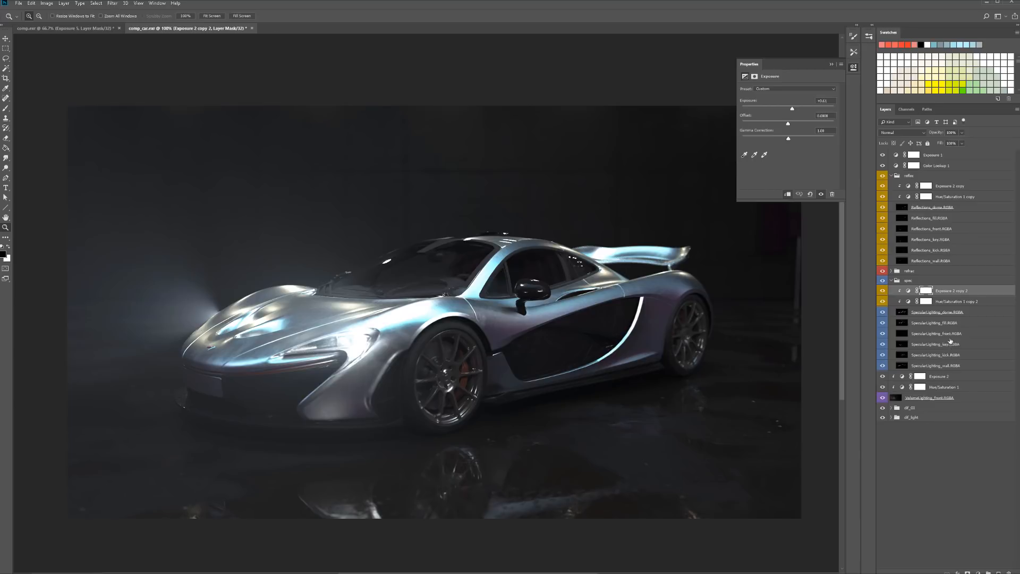
Set the saturation of the Hue/Saturation copy clipped to SpecularLighting_dome to about +37, and select the SpecularLighting_front layer
left_click(950, 300)
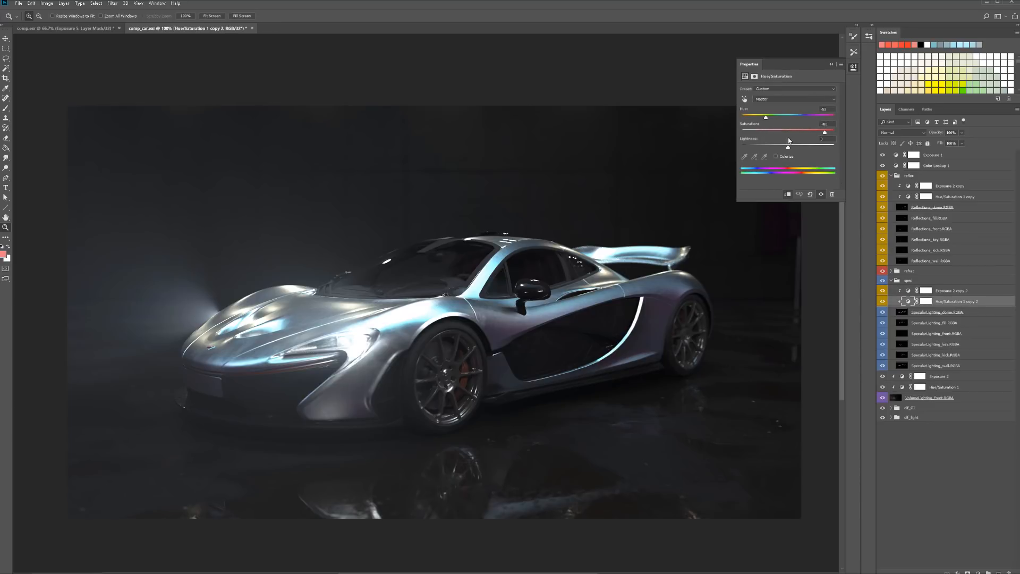
left_click_drag(812, 132, 806, 134)
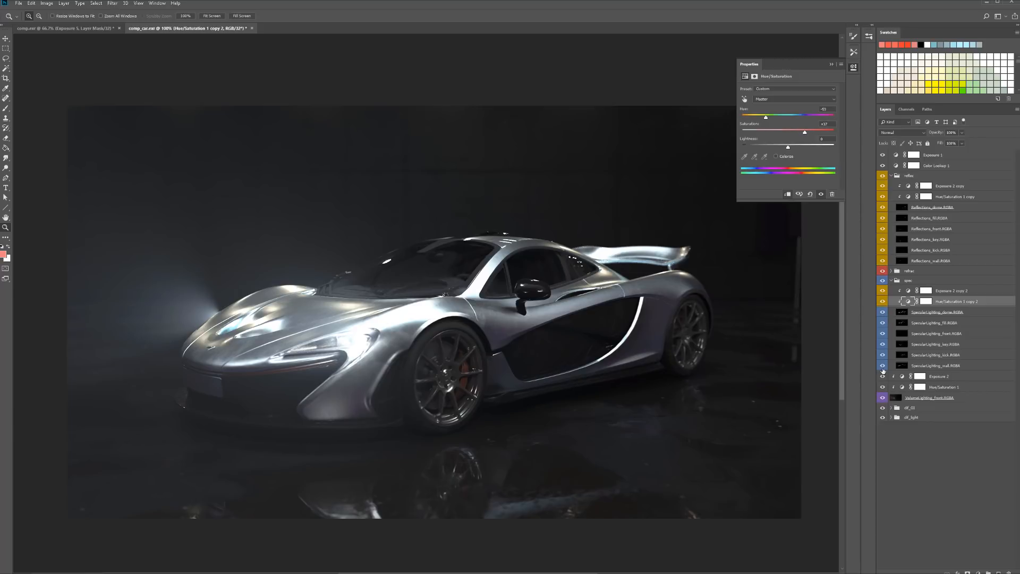
left_click(933, 334)
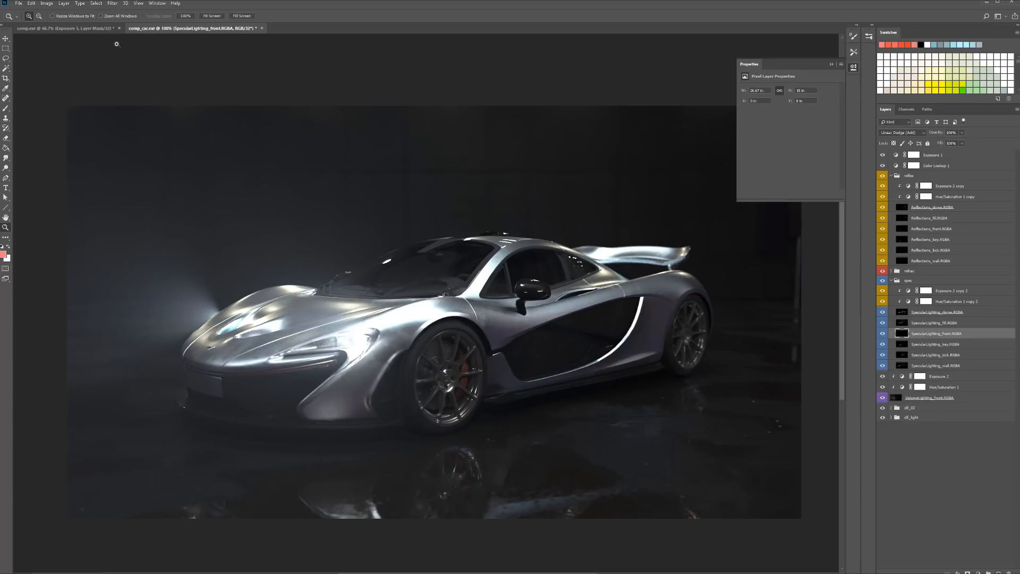
Compare the comp.exr composite with the comp_car.exr composite, both at 100% zoom
left_click(99, 31)
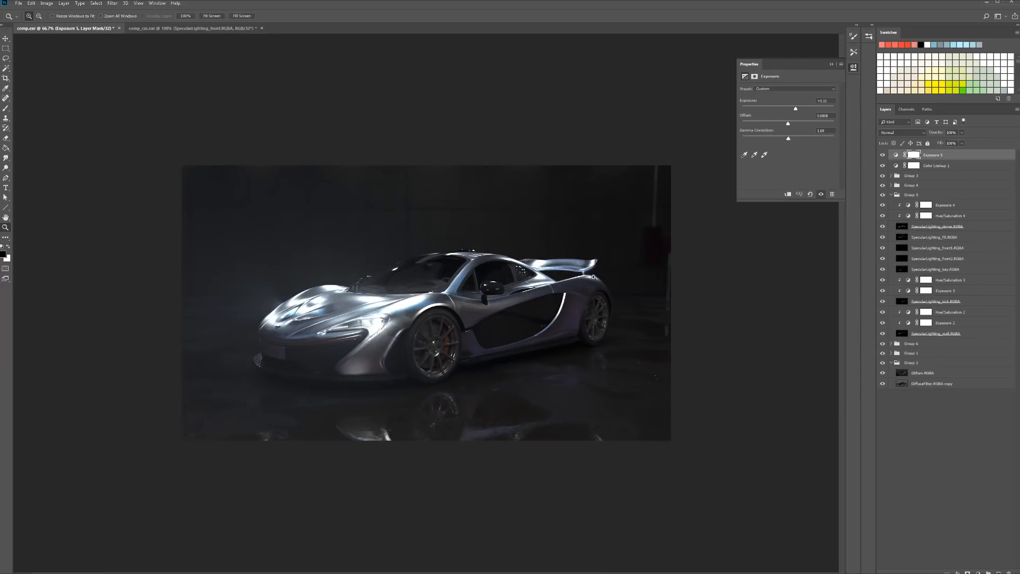
left_click_drag(492, 303, 511, 303)
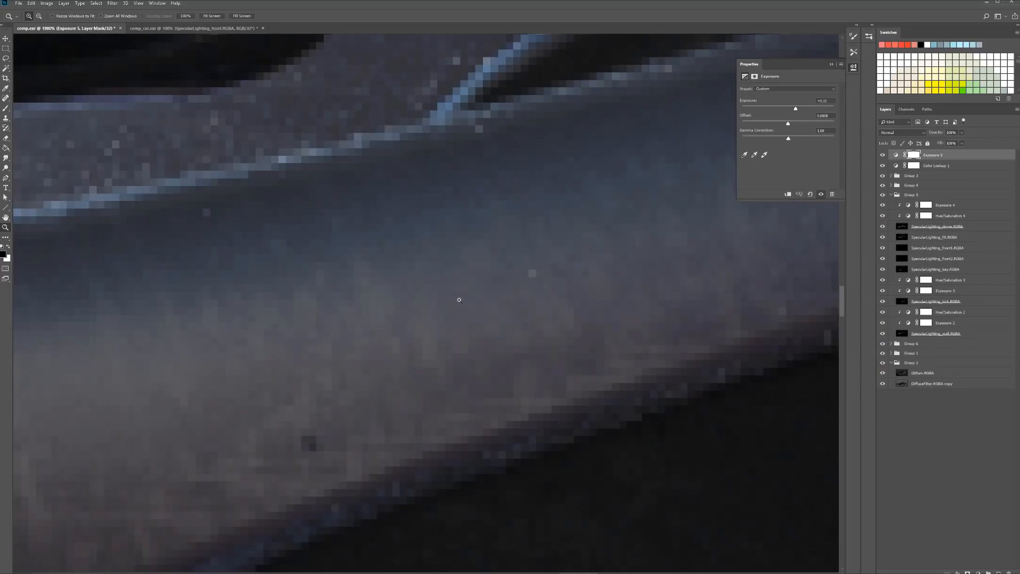
right_click(412, 271)
left_click(417, 280)
right_click(422, 267)
left_click(473, 22)
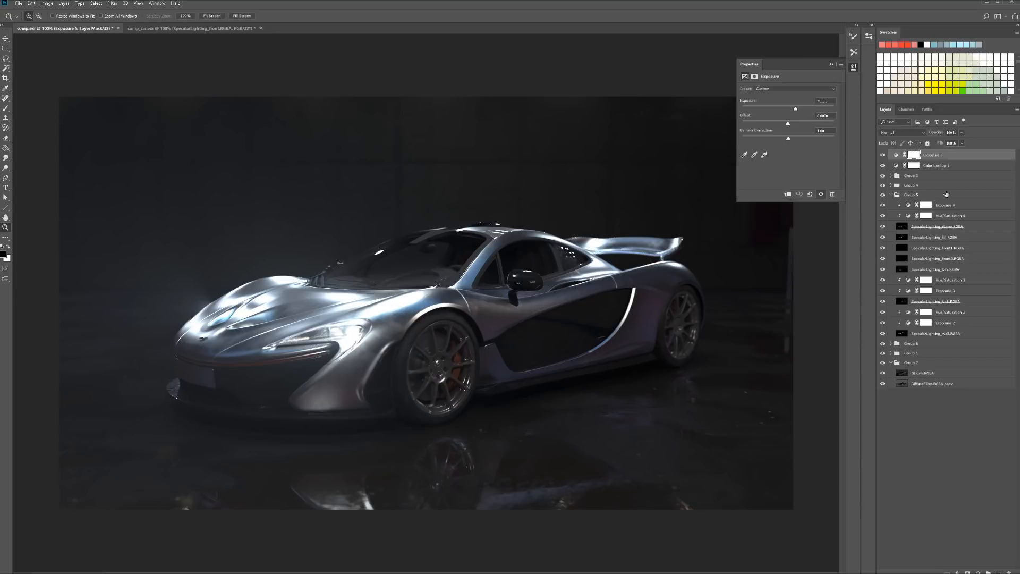
left_click(143, 29)
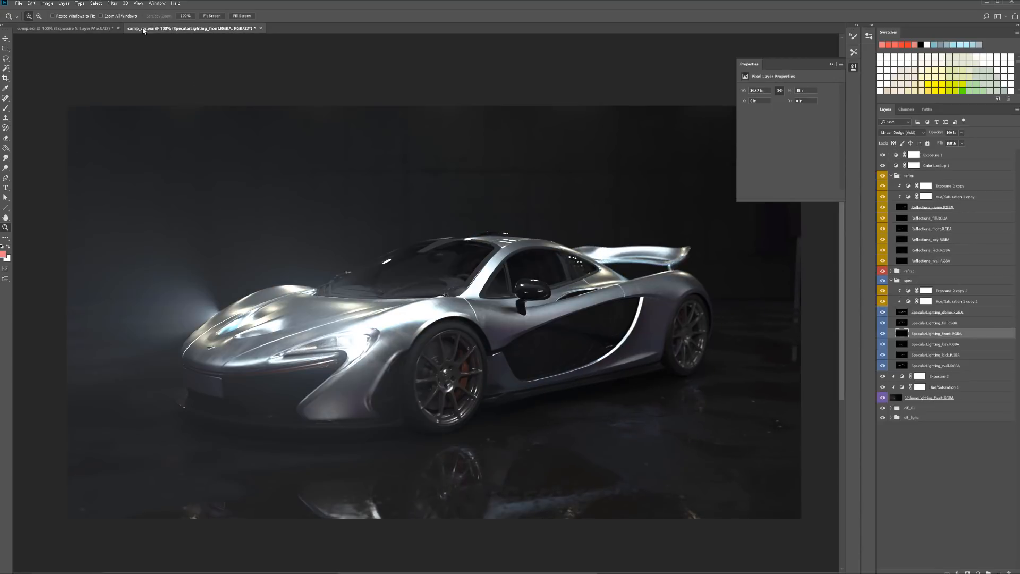
left_click(88, 29)
left_click(192, 30)
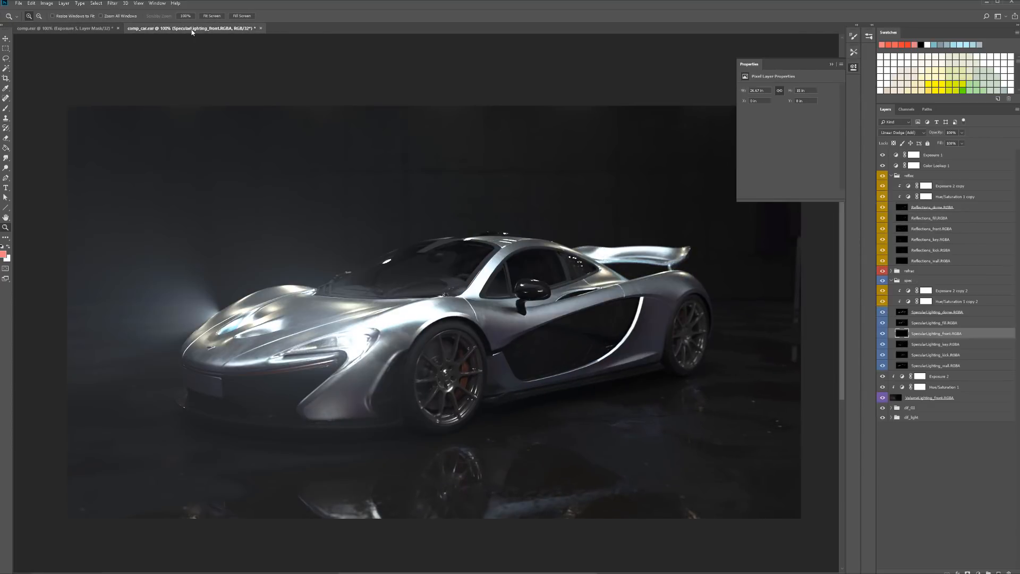
left_click(91, 30)
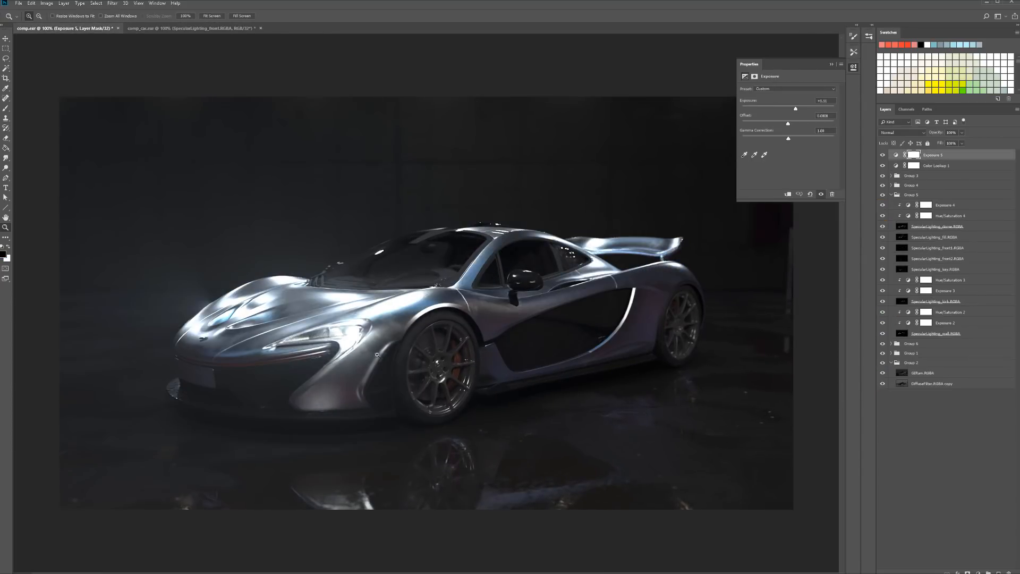
left_click(200, 33)
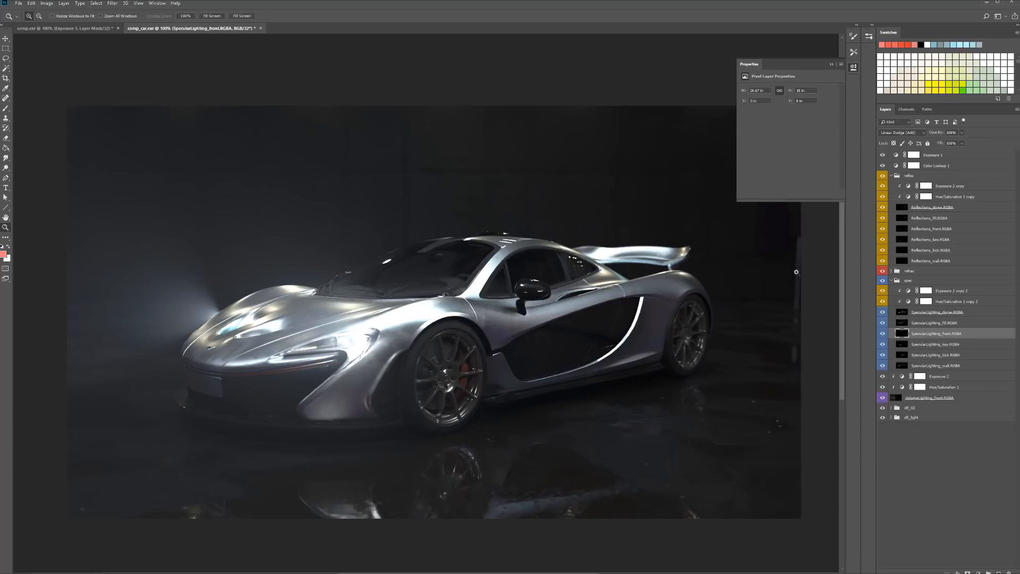
Hide the layer properties and consult the Redshift AOV tutorial in the browser for the beauty recombination equation
left_click(853, 69)
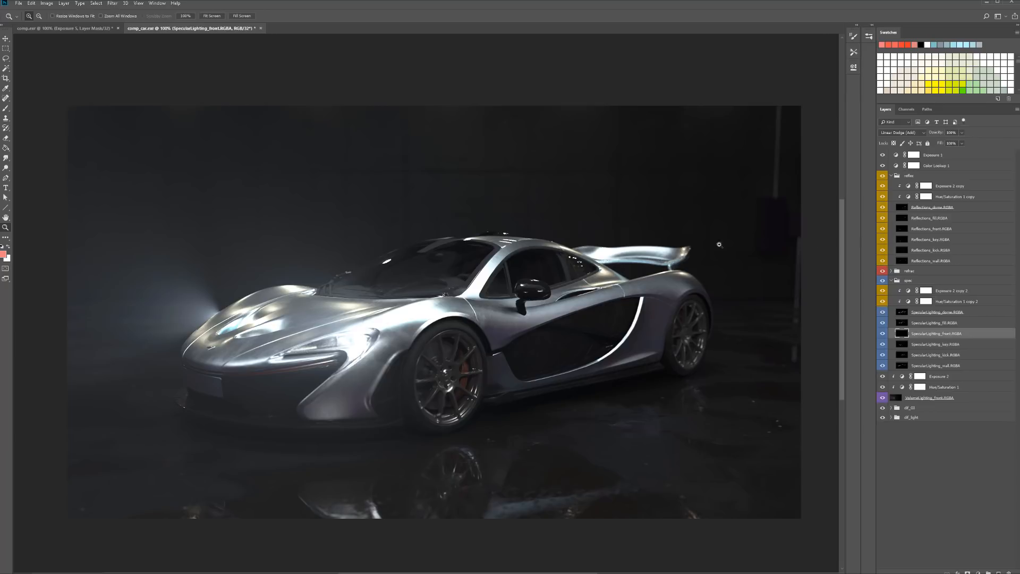
left_click_drag(512, 573, 472, 128)
scroll(443, 329, "up", 2)
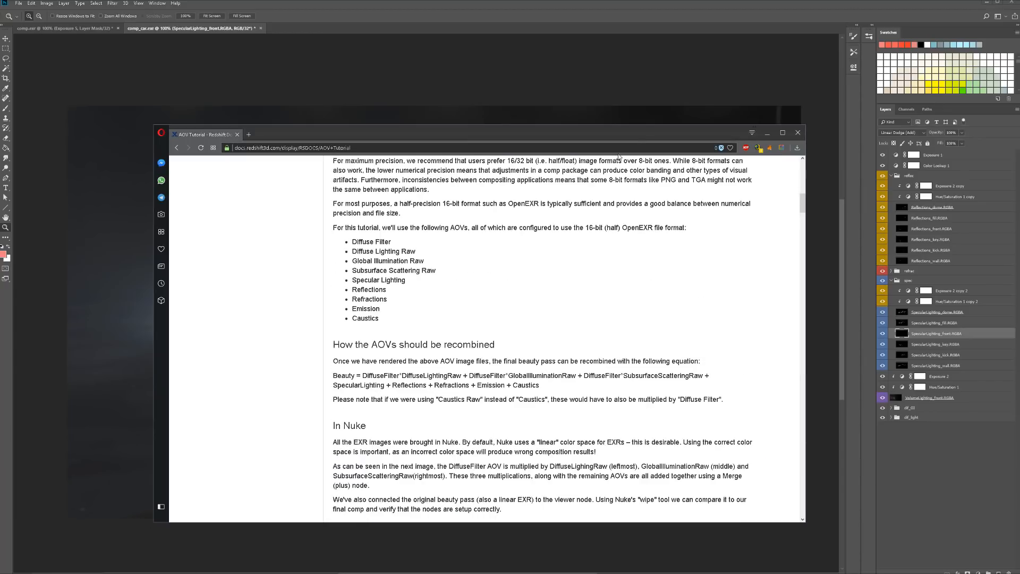
left_click(641, 116)
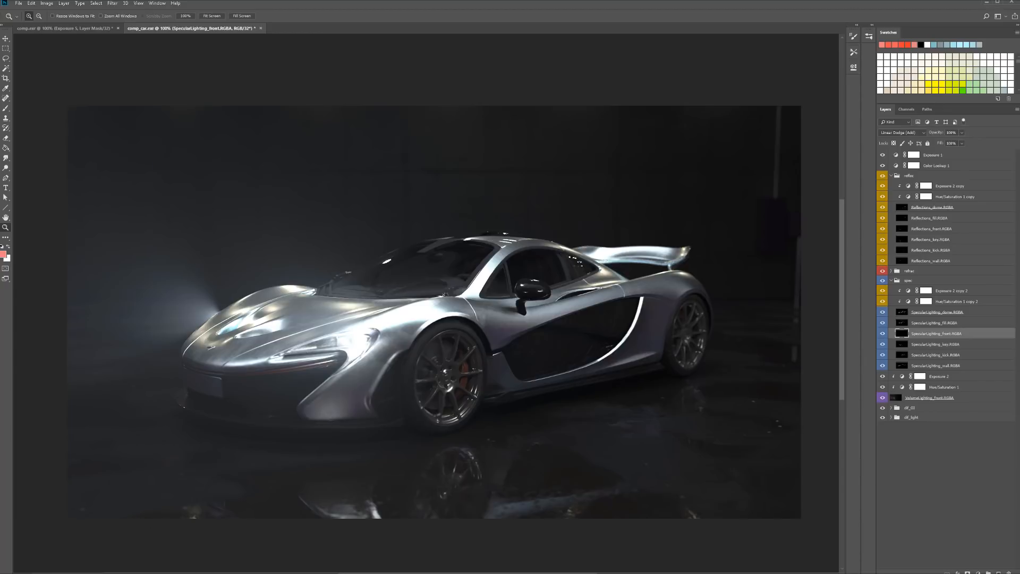
Switch to Maya and look through the available AOVs in the Redshift render settings
left_click(987, 2)
left_click_drag(581, 133, 586, 494)
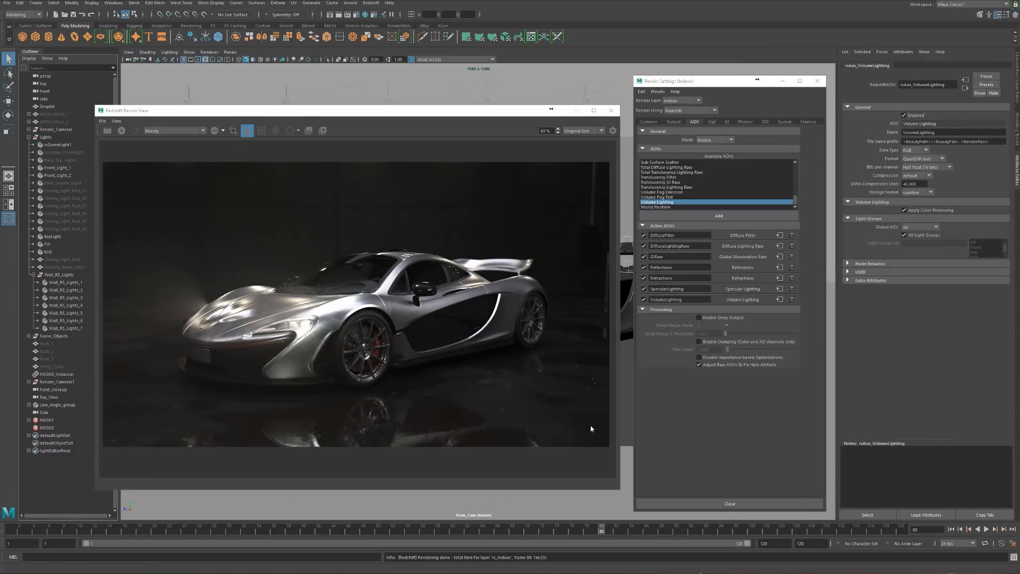
scroll(699, 187, "up", 15)
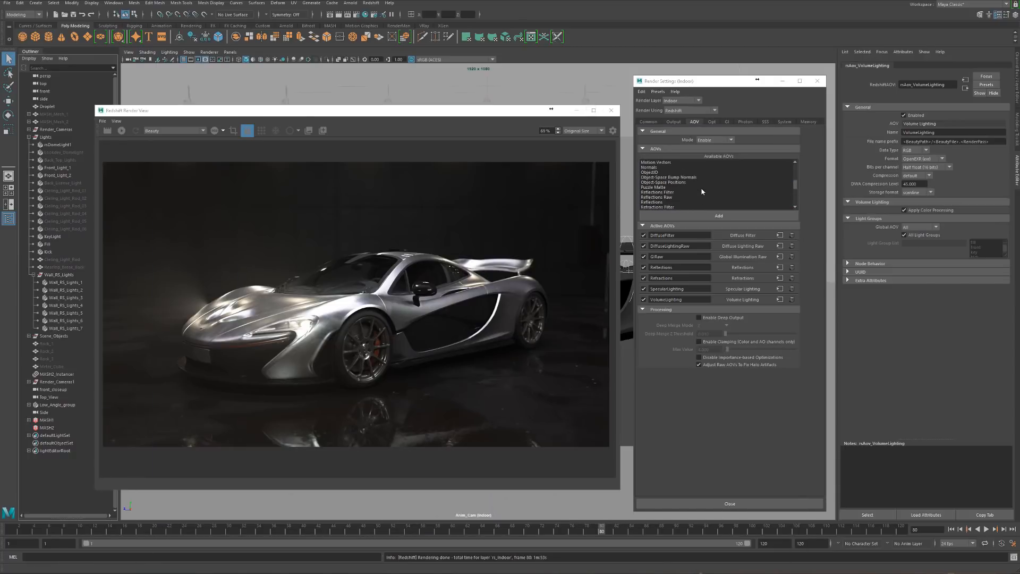
scroll(704, 186, "down", 7)
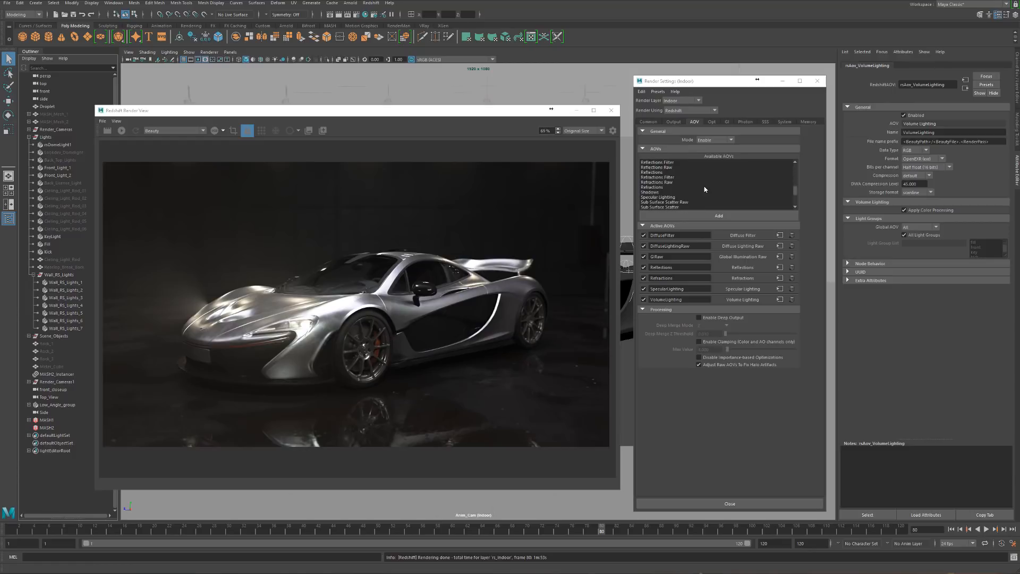
scroll(703, 187, "up", 7)
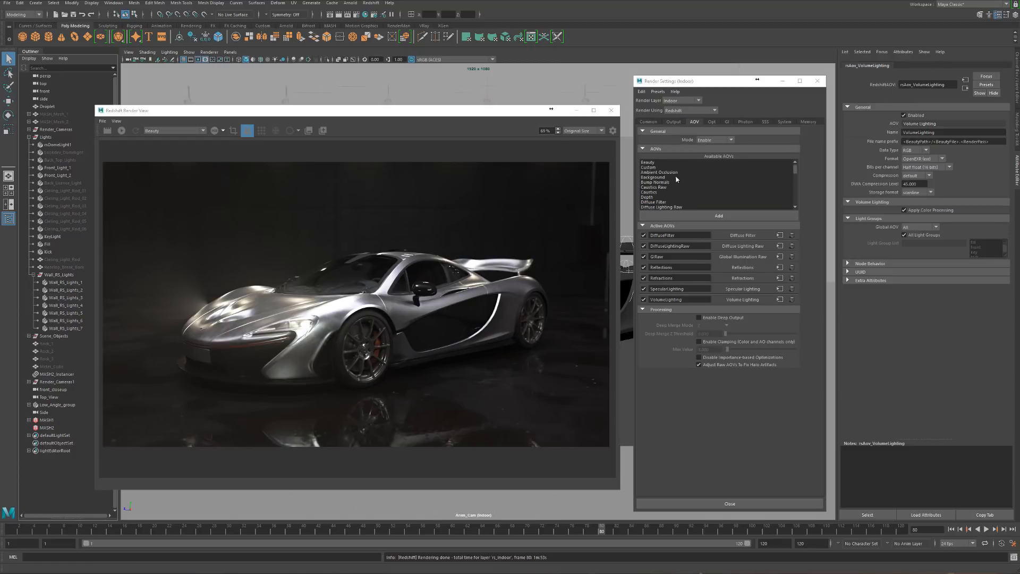